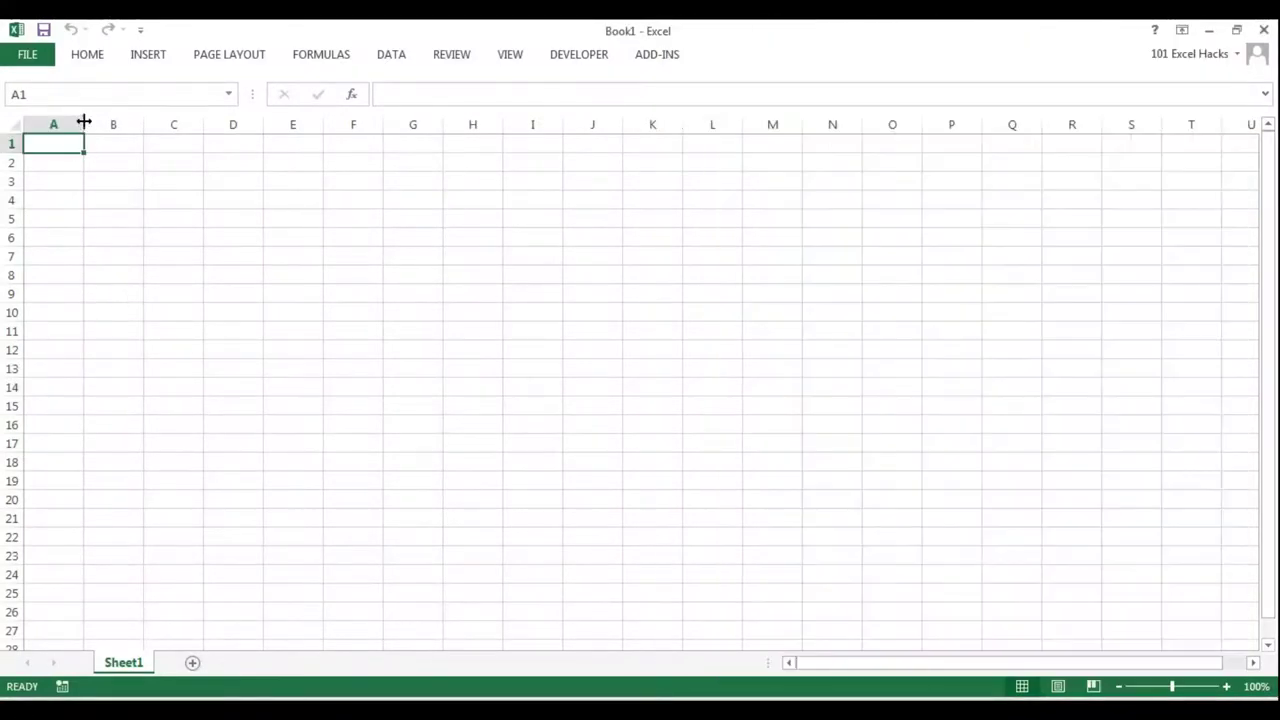
Step: Draw a large rounded rectangle background and resize column A and rows 3–13
drag(83, 123, 55, 123)
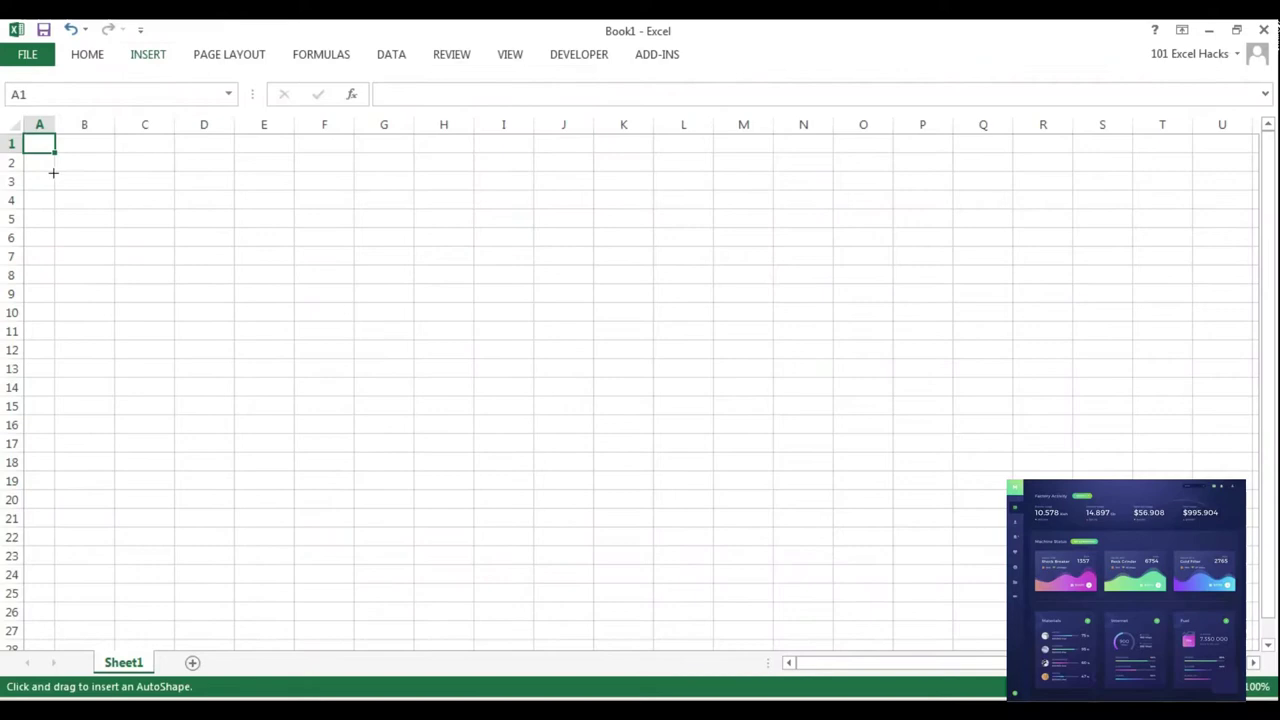
mouse_move(137, 228)
mouse_down()
mouse_move(492, 590)
mouse_move(1102, 700)
mouse_up()
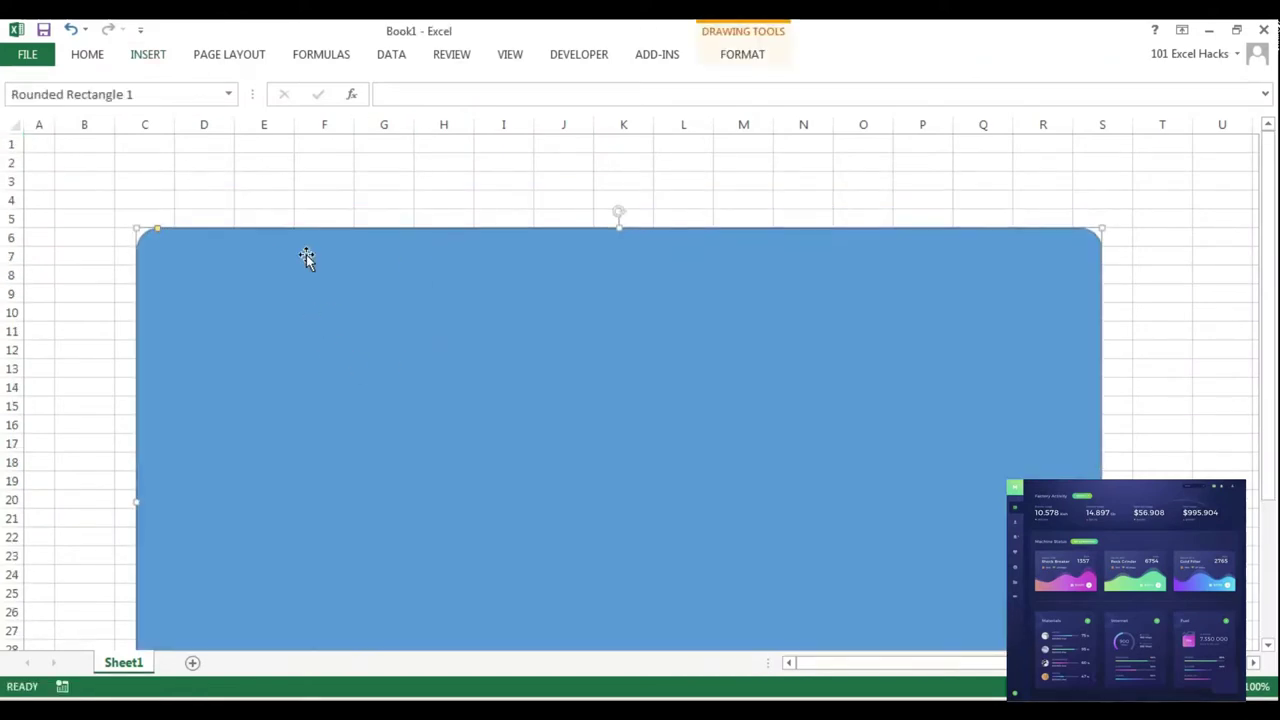
drag(50, 124, 94, 124)
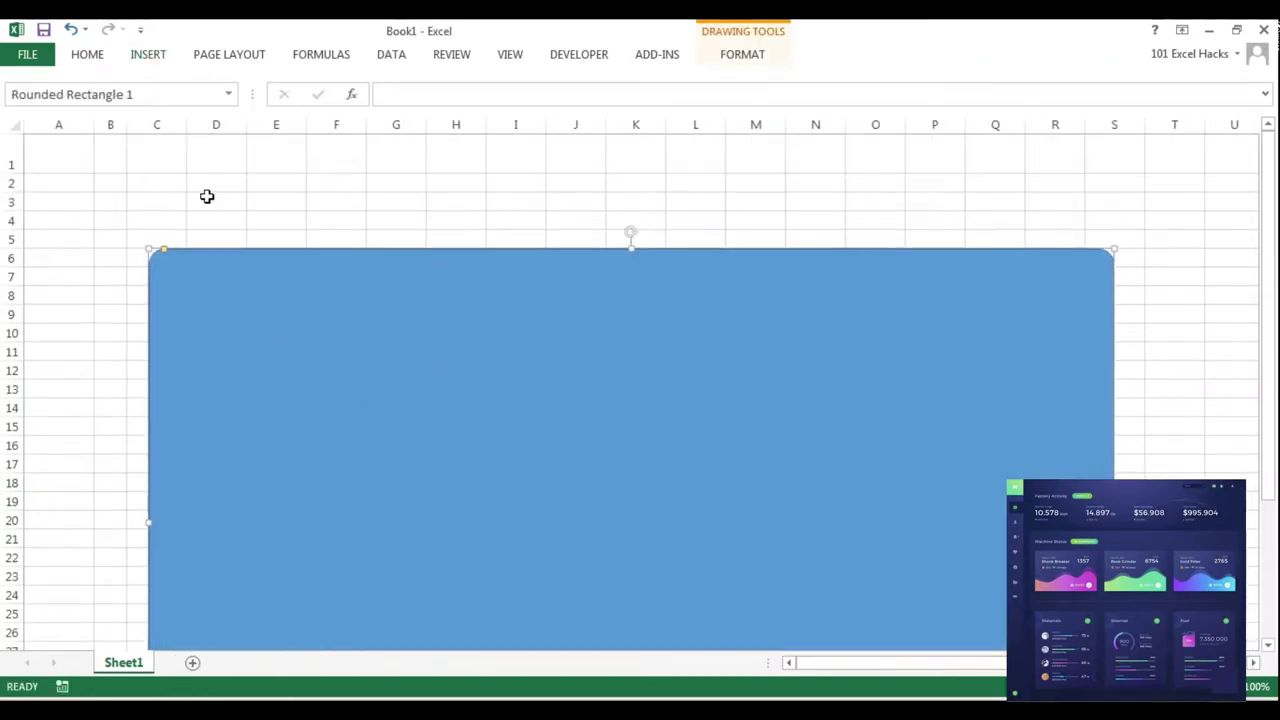
drag(12, 202, 17, 414)
click(191, 314)
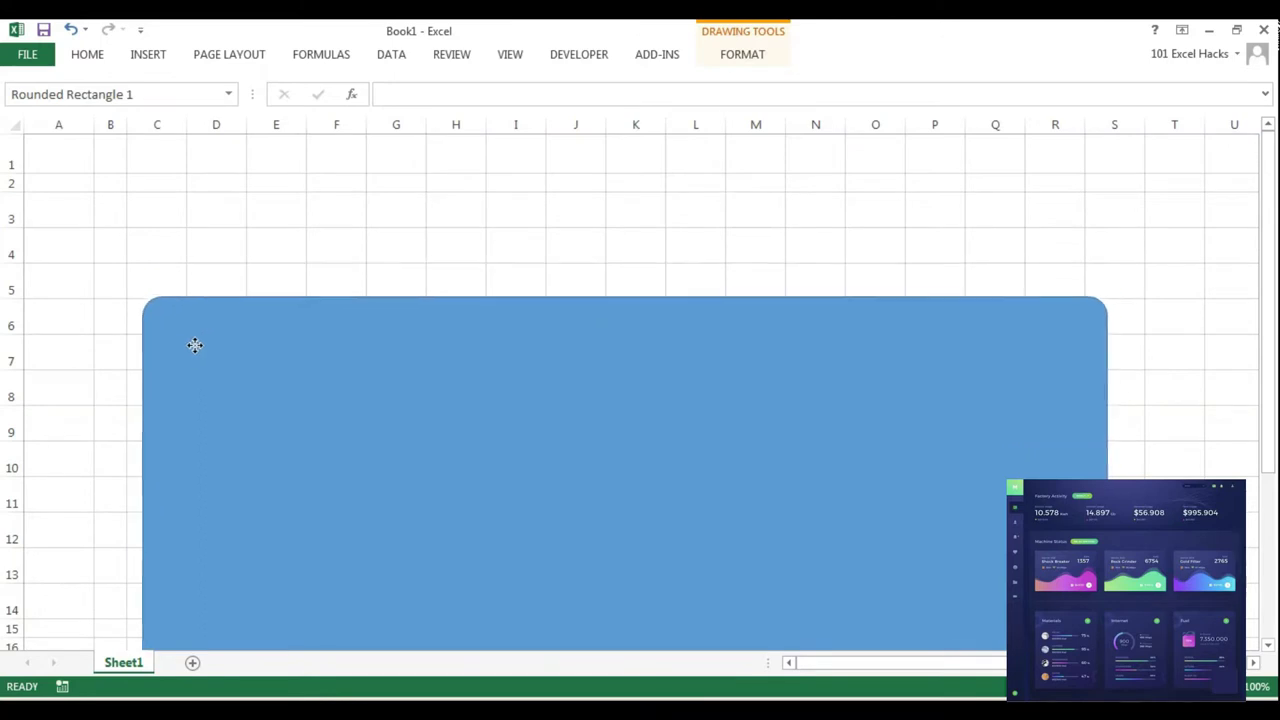
ctrl+scroll(834, 516, down, 2)
Step: Add the 'Factory Activity' title and move it into column D
click(134, 166)
text(Factory Activity)
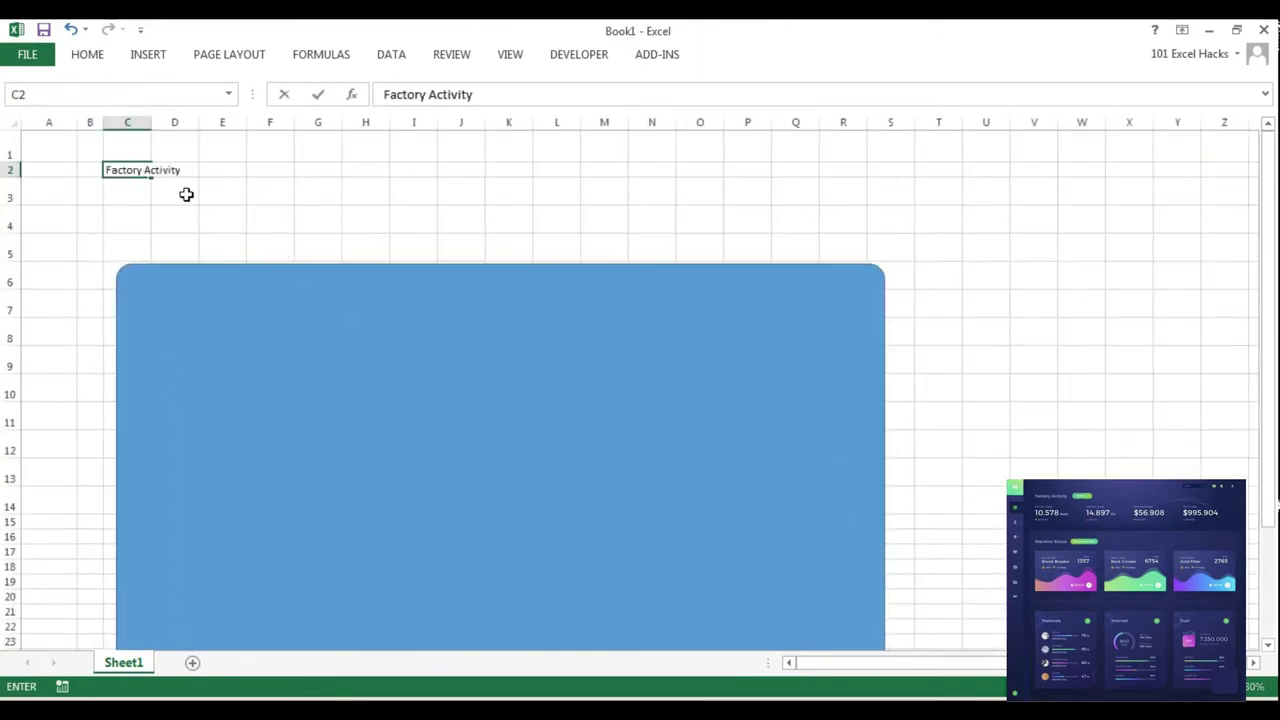
click(205, 225)
click(137, 229)
mouse_move(12, 239)
mouse_down()
mouse_move(12, 225)
mouse_move(12, 250)
mouse_up()
click(130, 262)
click(131, 174)
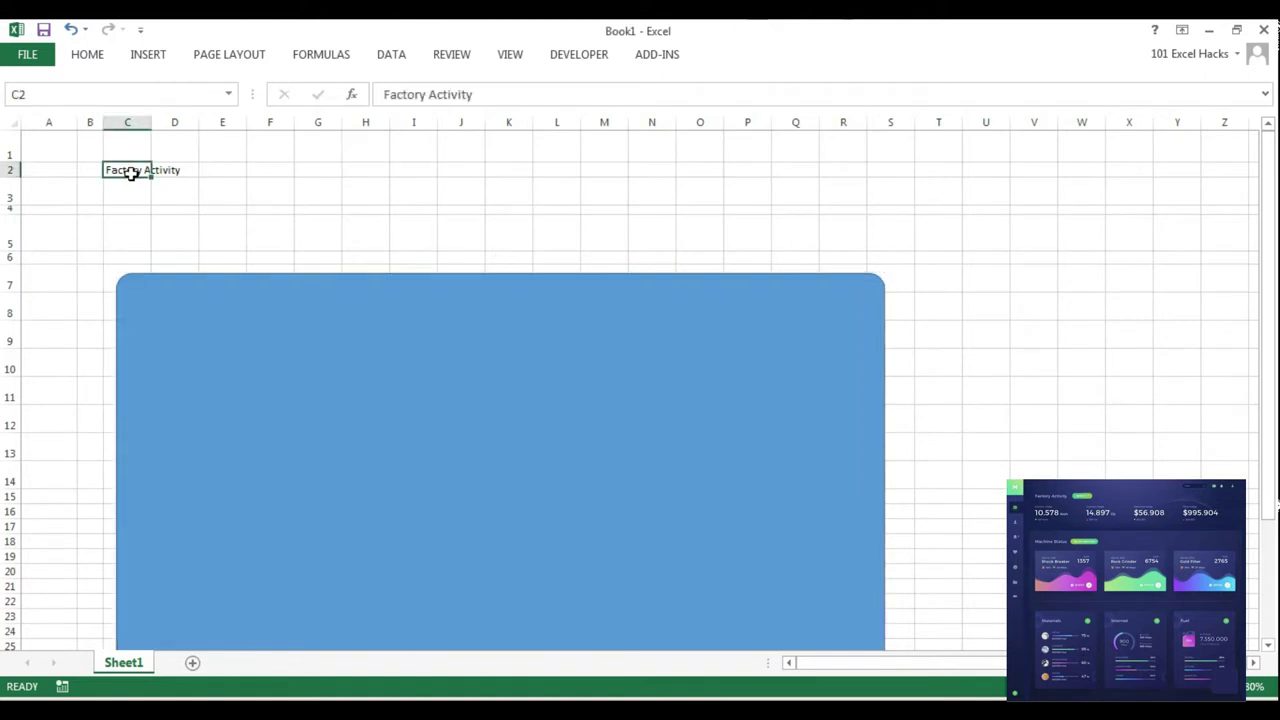
drag(131, 174, 178, 172)
Step: Add the 'Electric Usage' heading, narrowing column C and widening column D
mouse_move(151, 122)
mouse_down()
mouse_move(127, 122)
mouse_move(255, 122)
mouse_up()
key(Down)
key(Down)
text(Electric Usage)
key(Return)
drag(205, 276, 196, 297)
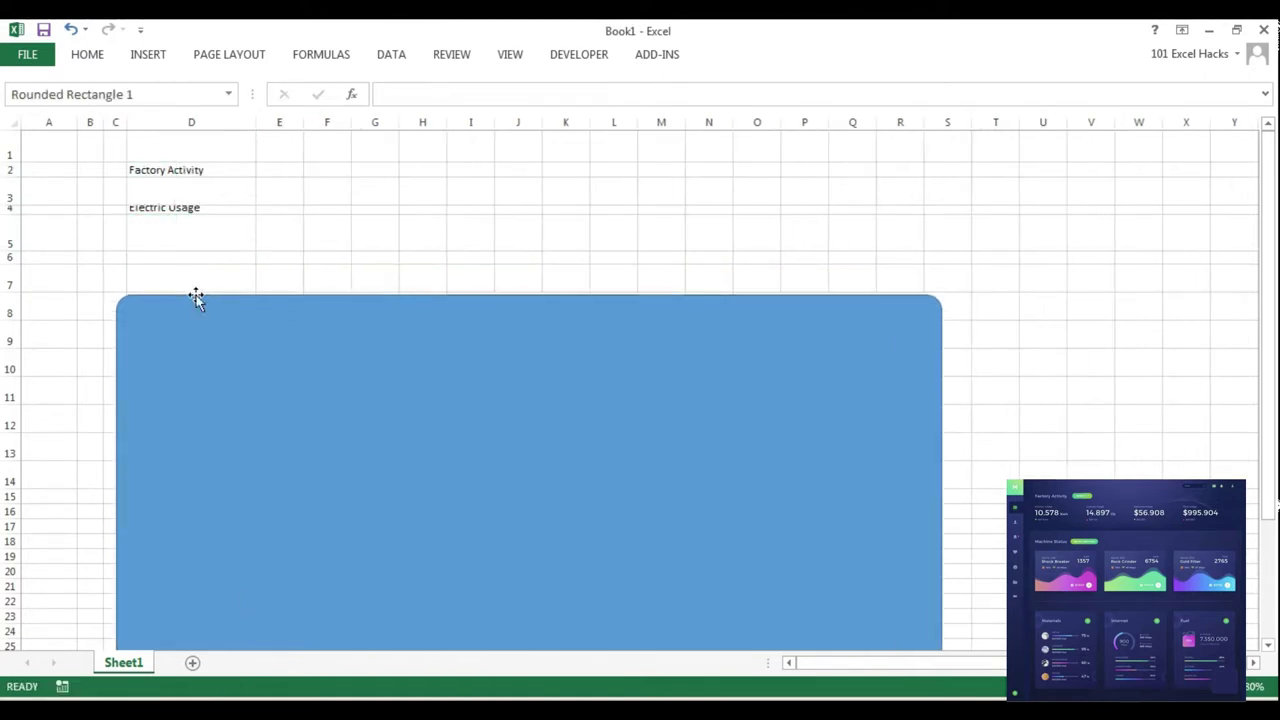
Step: Add the 'Internet Usage', 'Materials Usage' and 'Total Usage' headings from G4
click(367, 211)
text(Internet Usage)
key(Tab)
key(Tab)
key(Tab)
text(Materials Usage)
key(Tab)
key(Tab)
key(Tab)
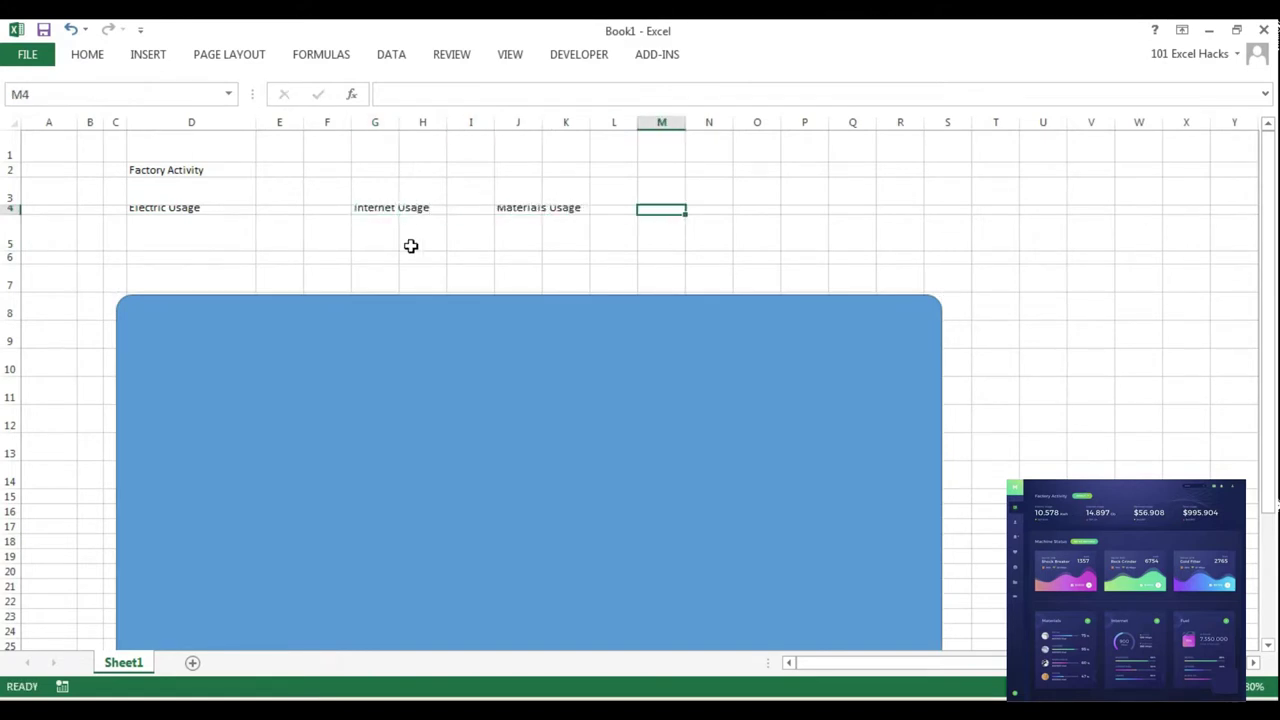
text(TotalUsage)
key(Return)
Step: Widen columns G, J and M, and narrow the rectangle to end at column M
click(375, 122)
ctrl+click(518, 122)
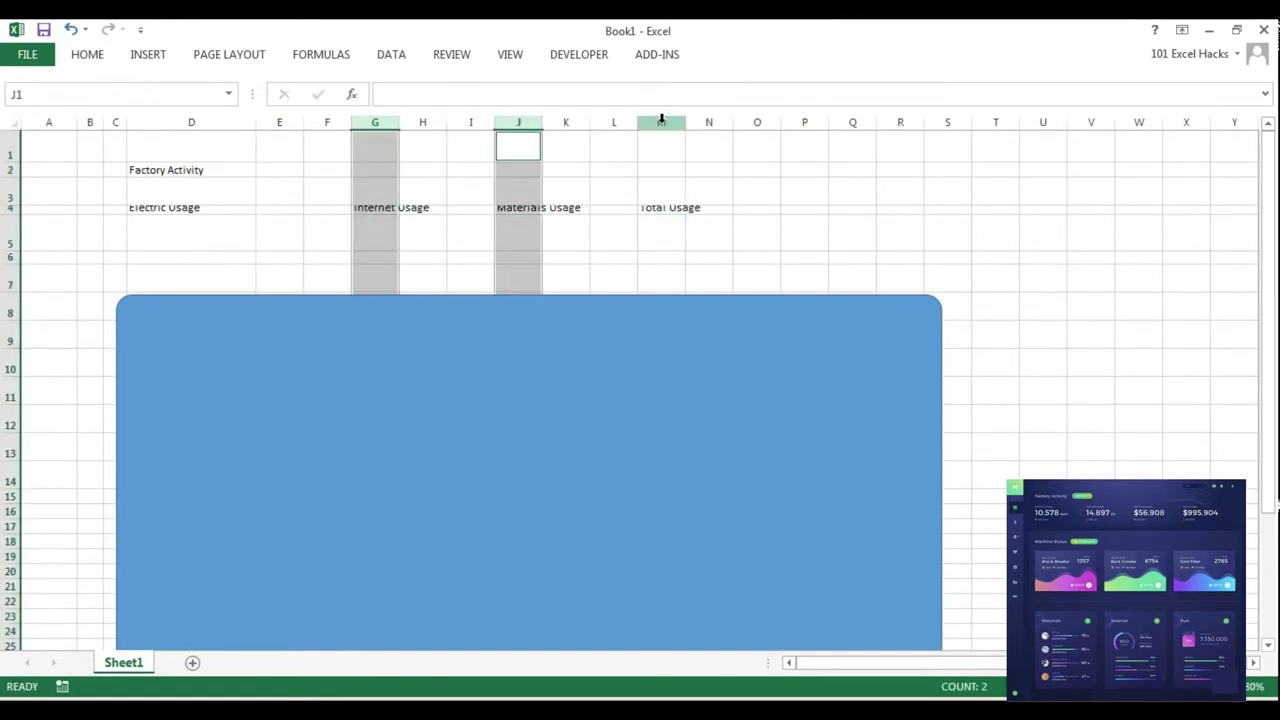
ctrl+click(661, 122)
drag(685, 122, 768, 124)
click(1000, 450)
drag(1186, 572, 915, 560)
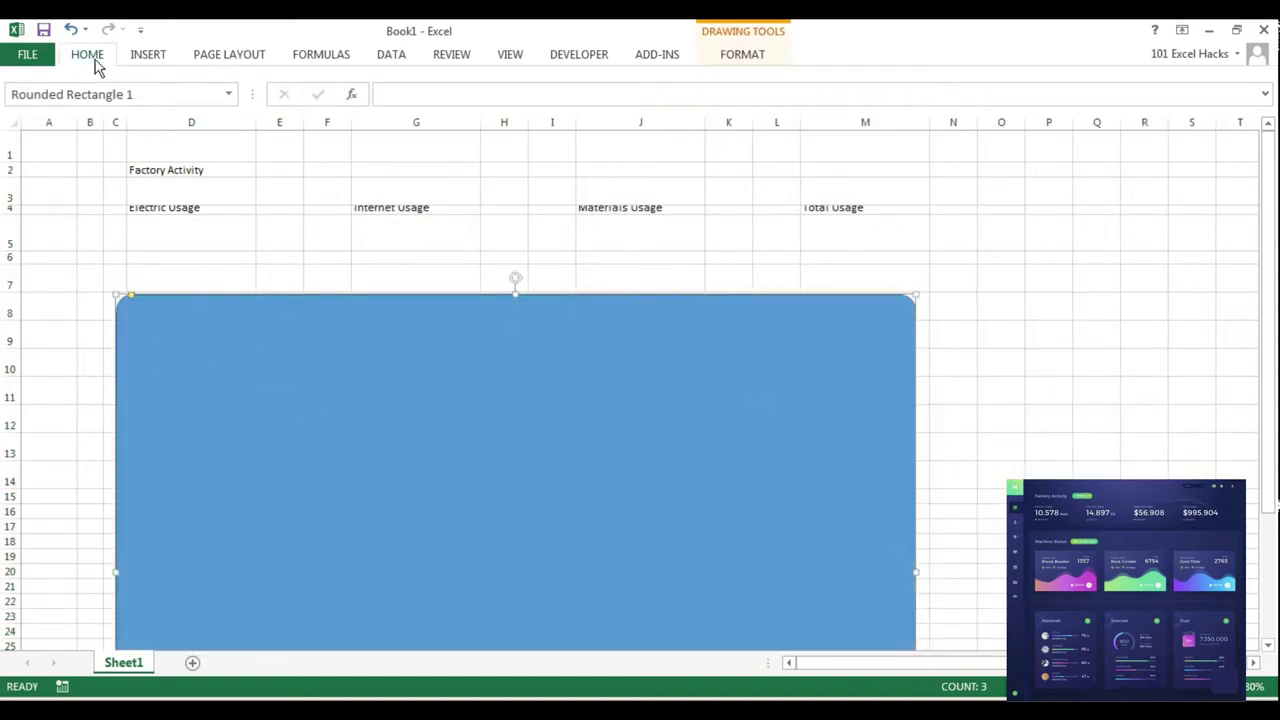
Step: Draw a small rectangle and copy it into three evenly spaced top boxes
click(150, 55)
drag(409, 529, 410, 529)
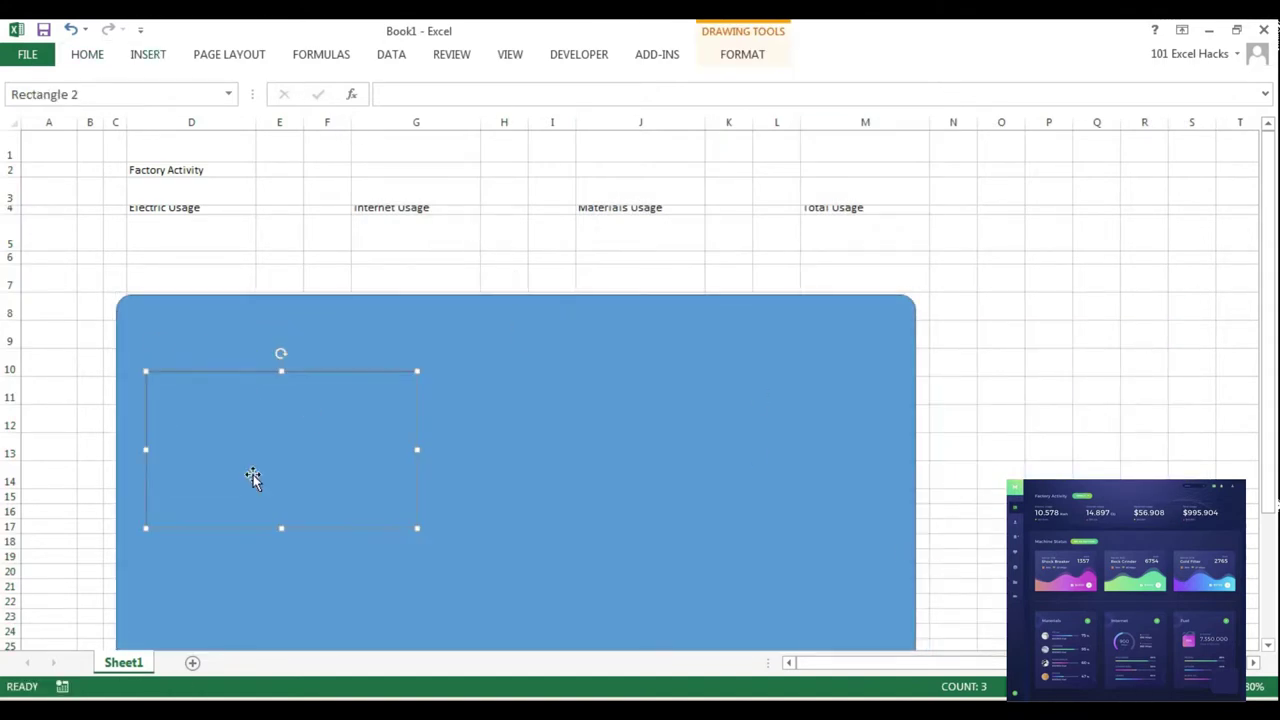
mouse_move(254, 477)
mouse_down()
mouse_move(231, 460)
mouse_move(514, 458)
mouse_up()
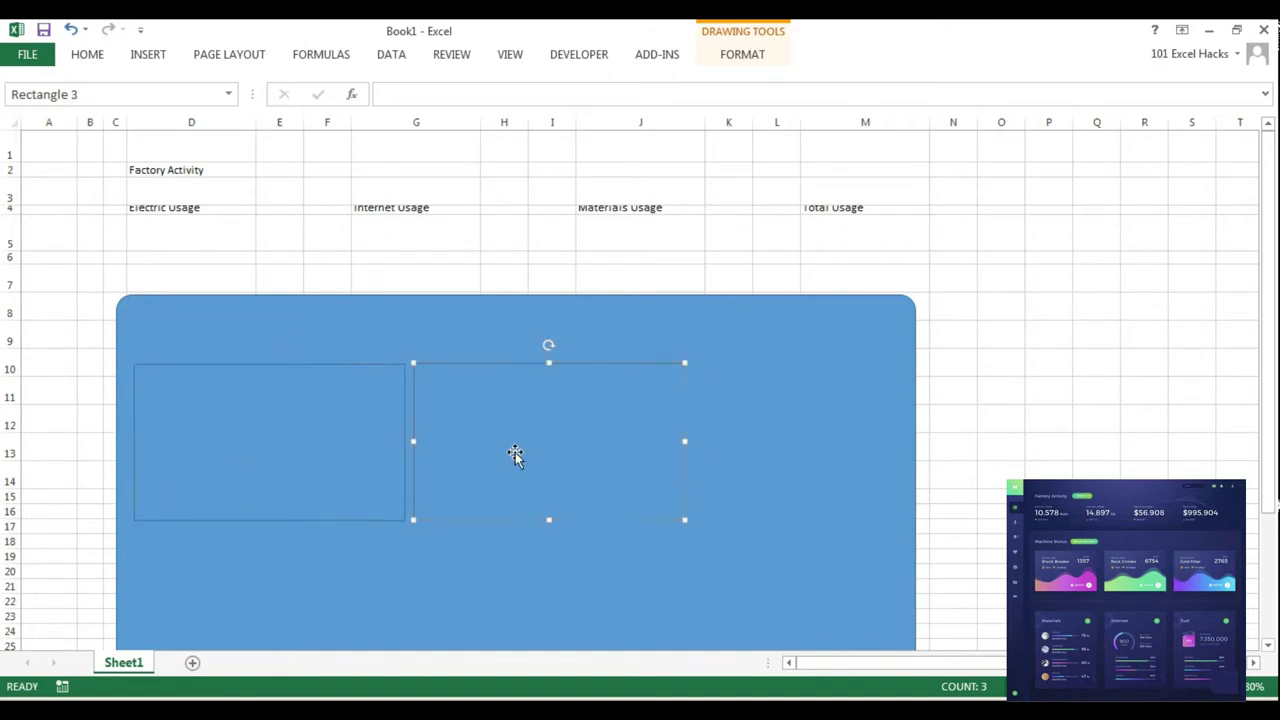
click(400, 506)
click(491, 497)
key(ctrl+z)
mouse_move(405, 520)
mouse_down()
mouse_move(369, 497)
mouse_move(383, 499)
mouse_up()
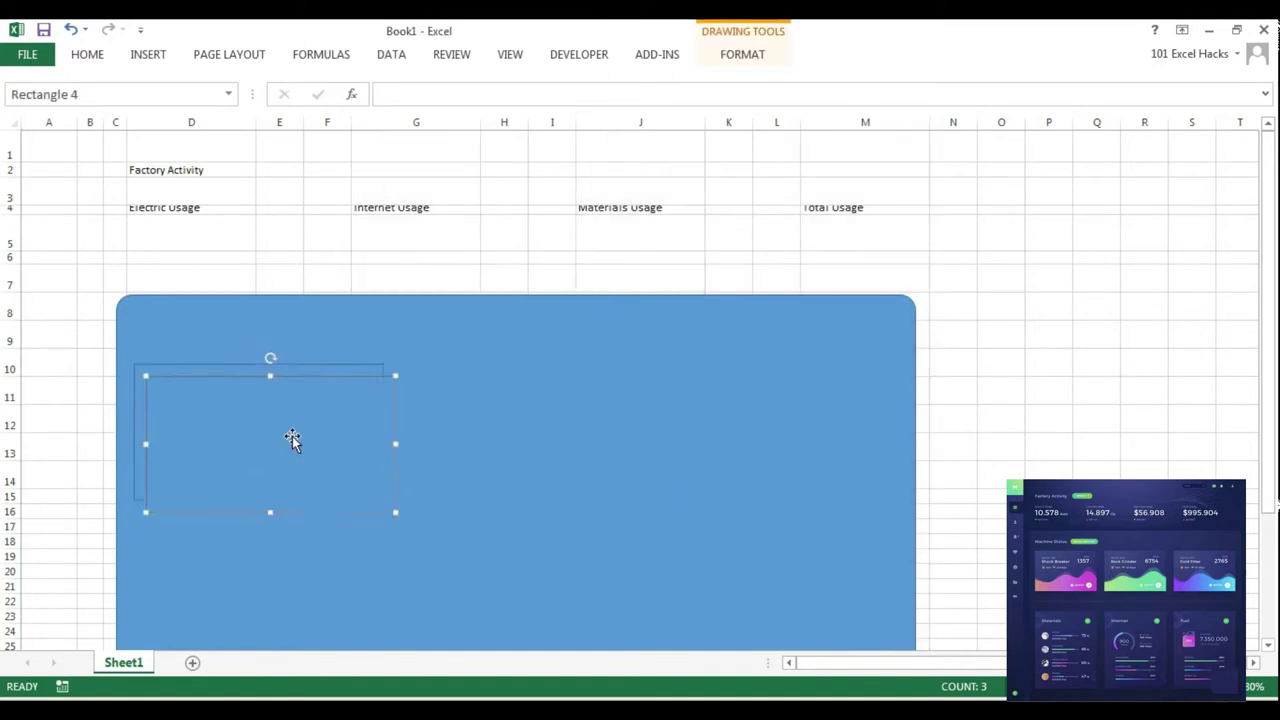
drag(291, 437, 830, 423)
Step: Widen the background and add taller boxes in the lower row
click(914, 314)
drag(915, 570, 955, 570)
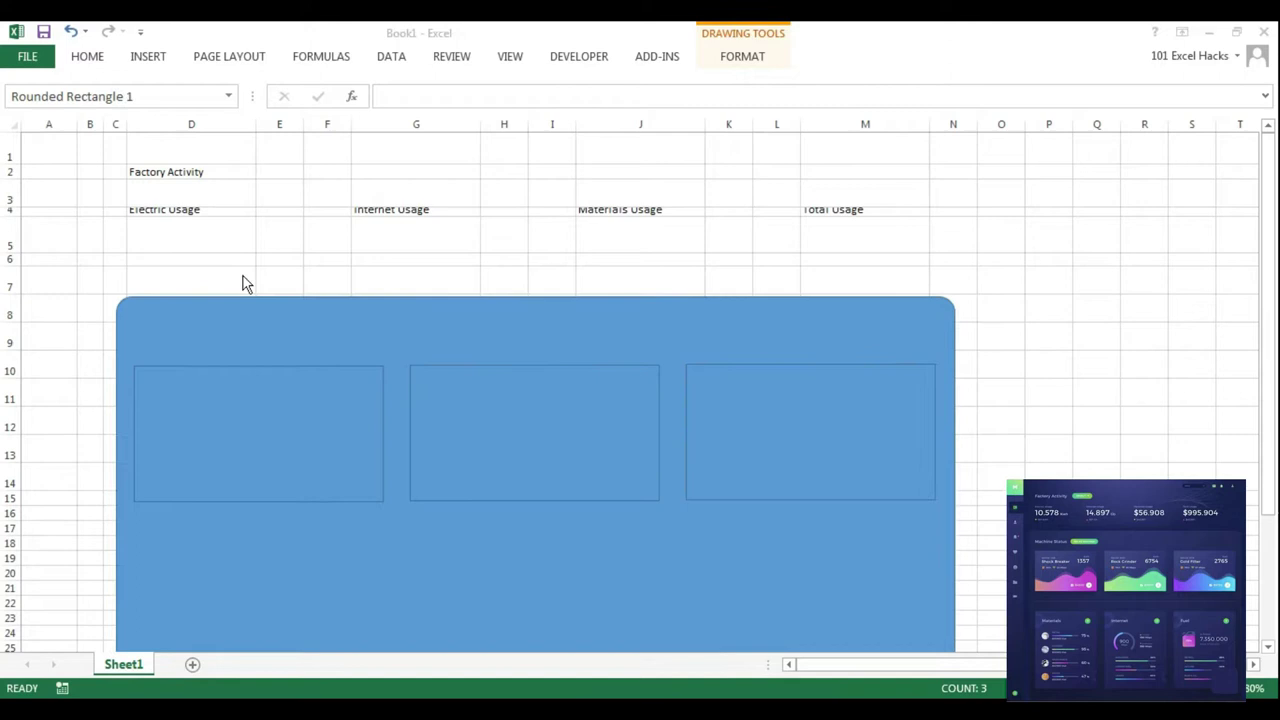
click(89, 343)
scroll(286, 203, down, 4)
click(288, 191)
drag(288, 191, 288, 299)
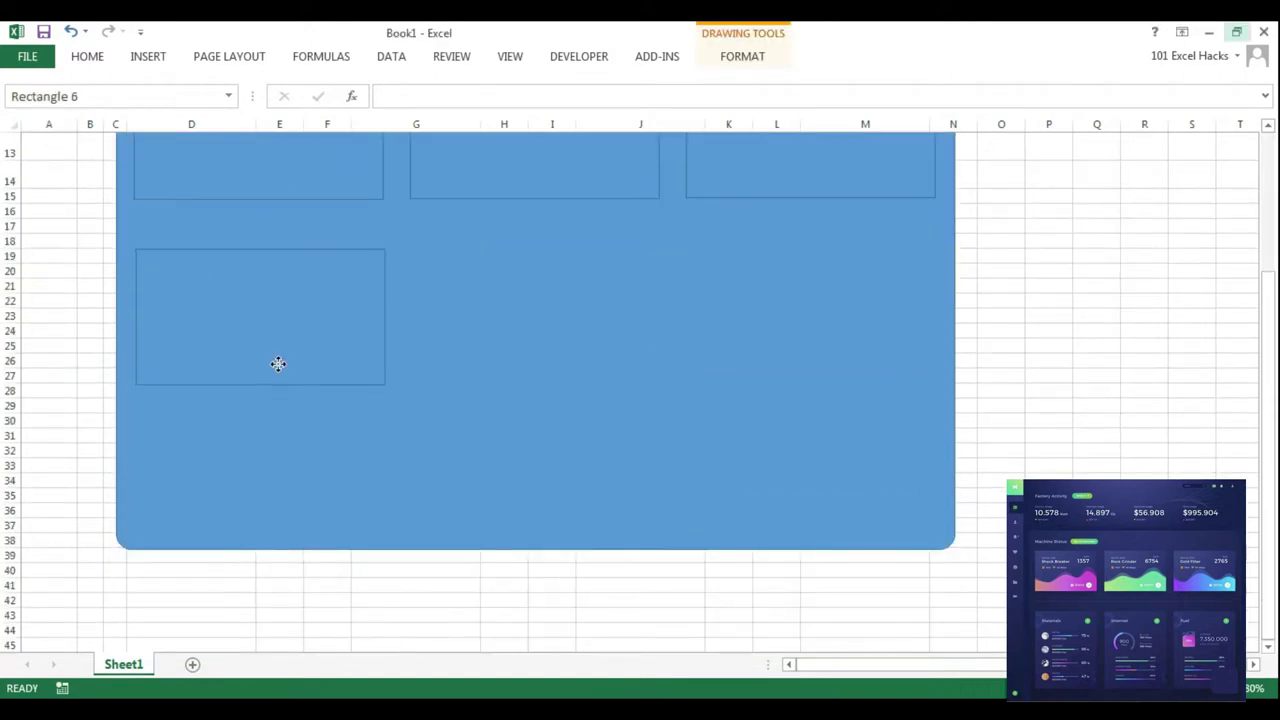
drag(258, 386, 245, 527)
drag(207, 338, 759, 338)
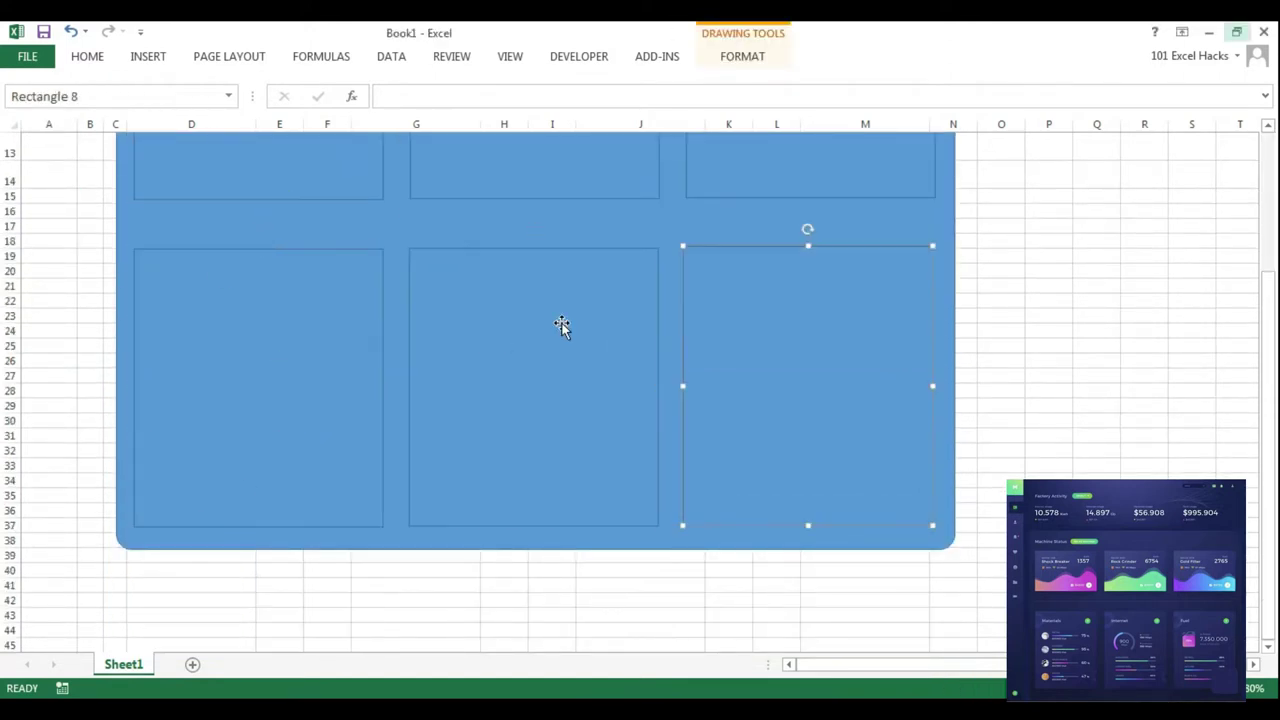
Step: Select the top and bottom boxes, undoing an accidental deletion
scroll(560, 326, up, 2)
shift+click(810, 300)
key(Delete)
key(ctrl+z)
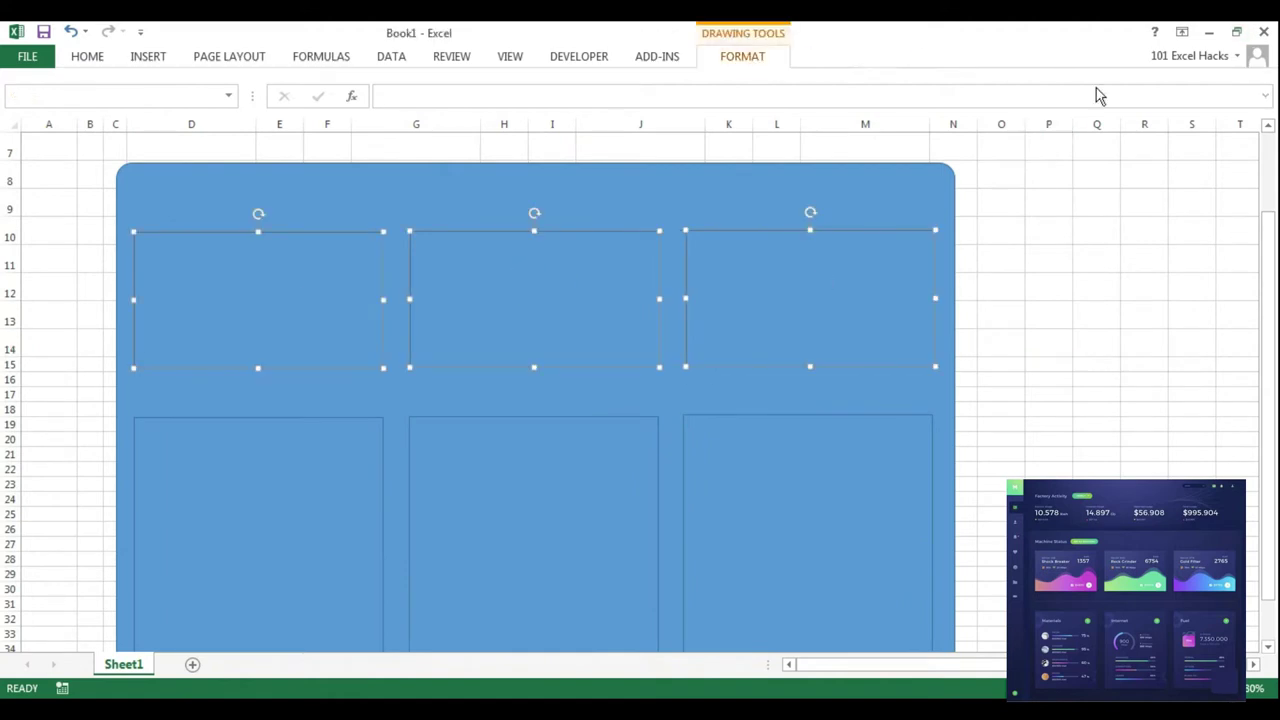
click(810, 480)
shift+click(810, 300)
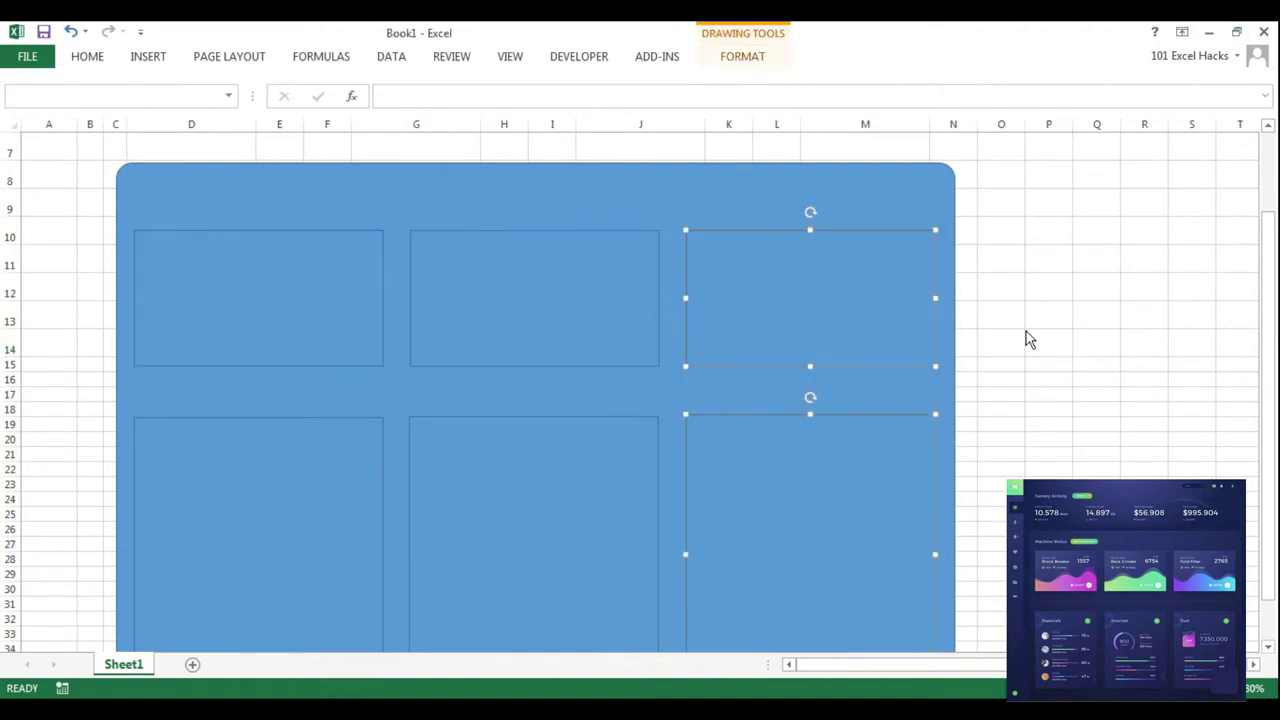
shift+click(900, 340)
shift+click(533, 470)
shift+click(327, 510)
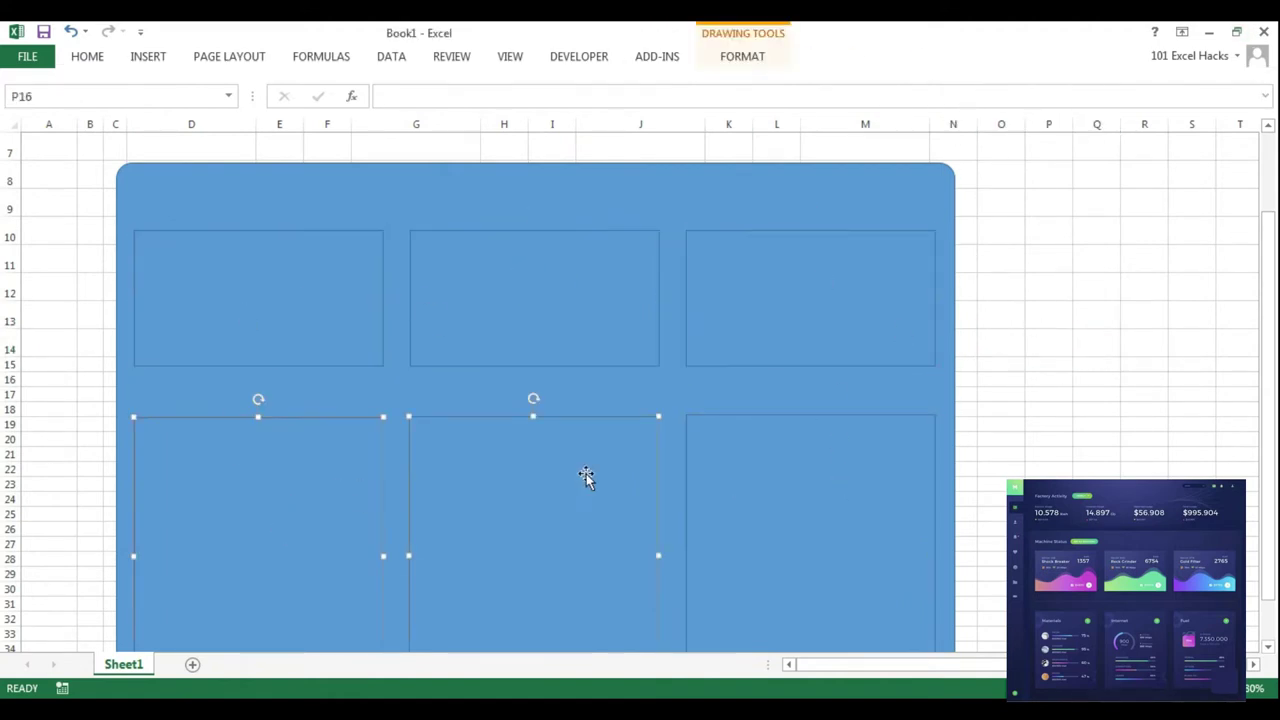
click(1048, 342)
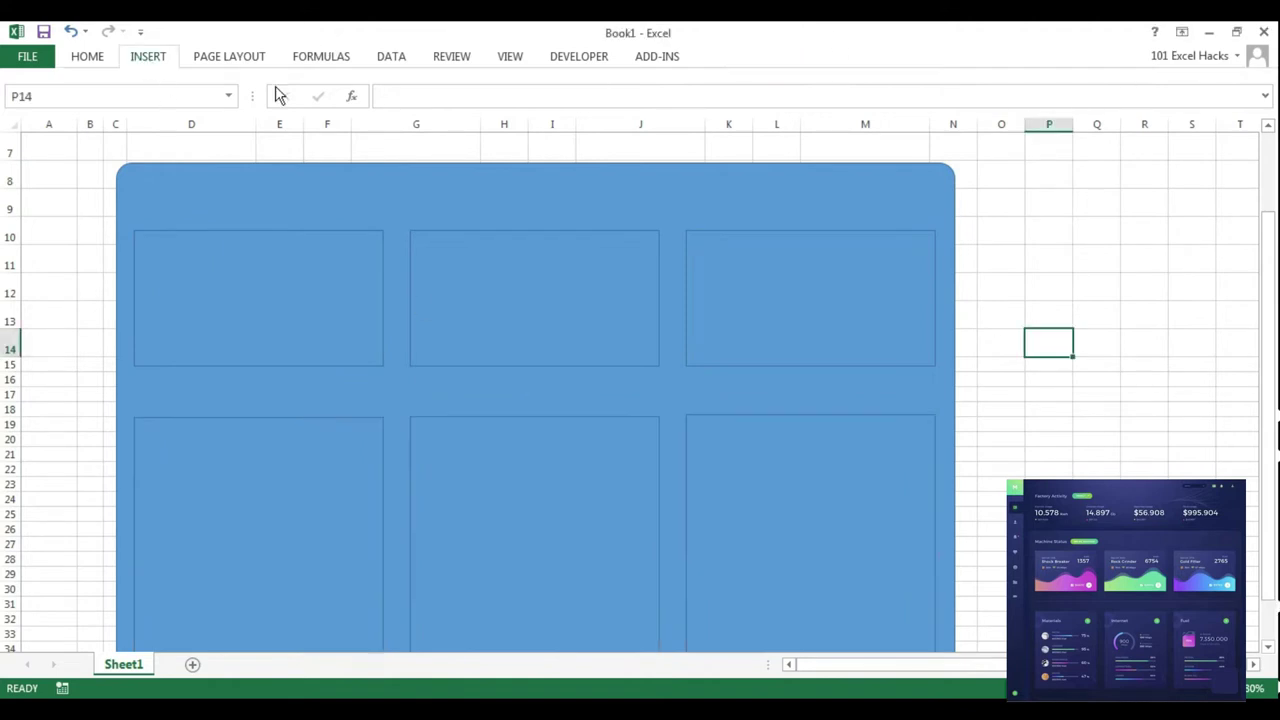
Step: Draw a horizontal divider line between the panel rows
drag(138, 387, 808, 387)
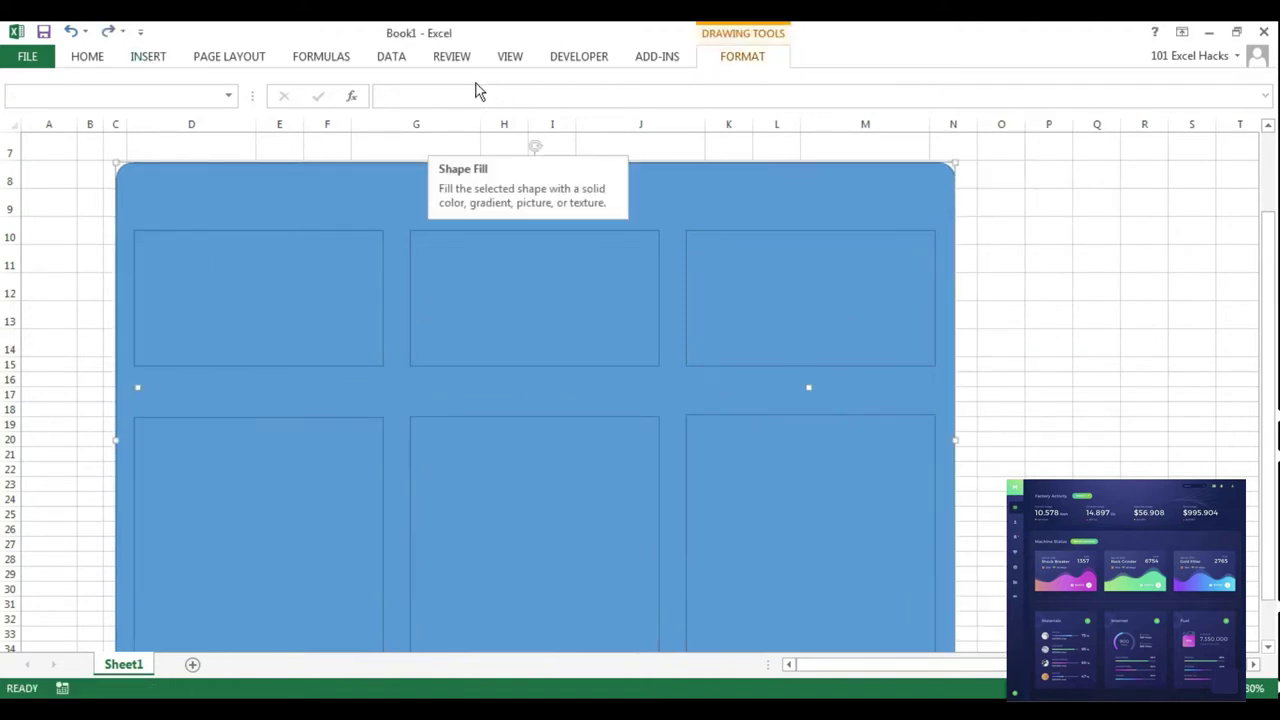
click(747, 387)
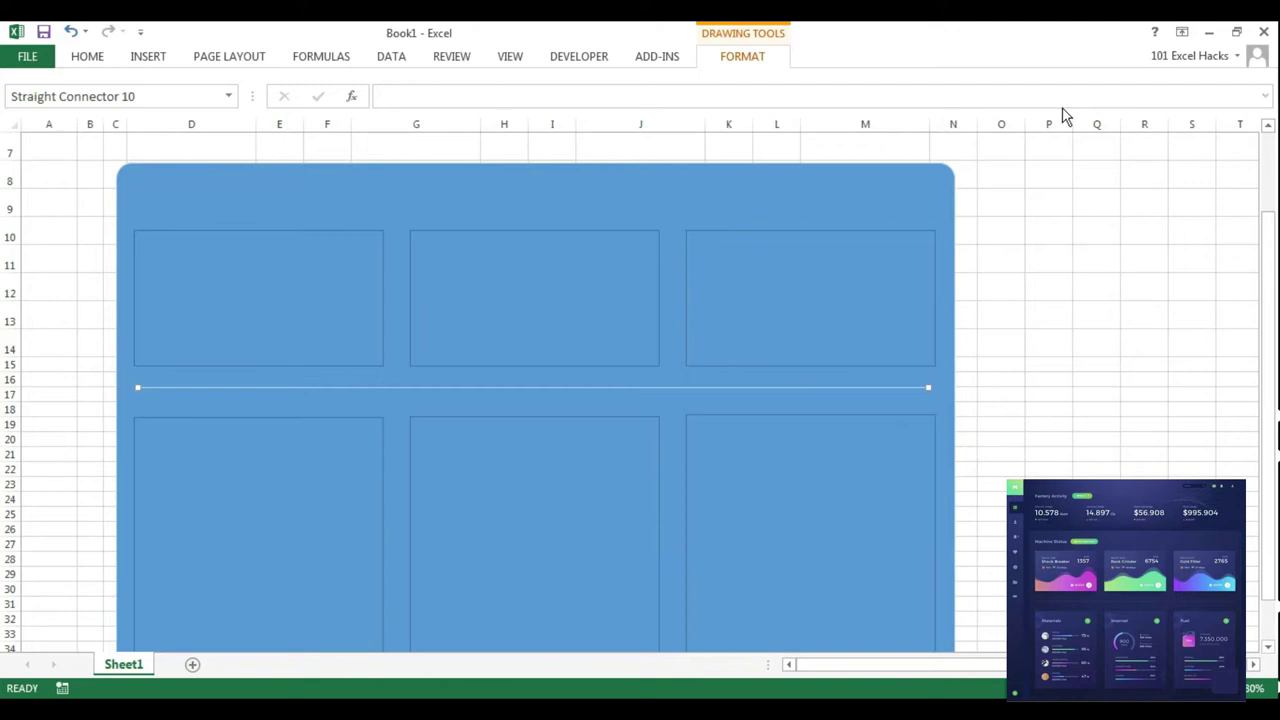
click(1090, 315)
click(866, 390)
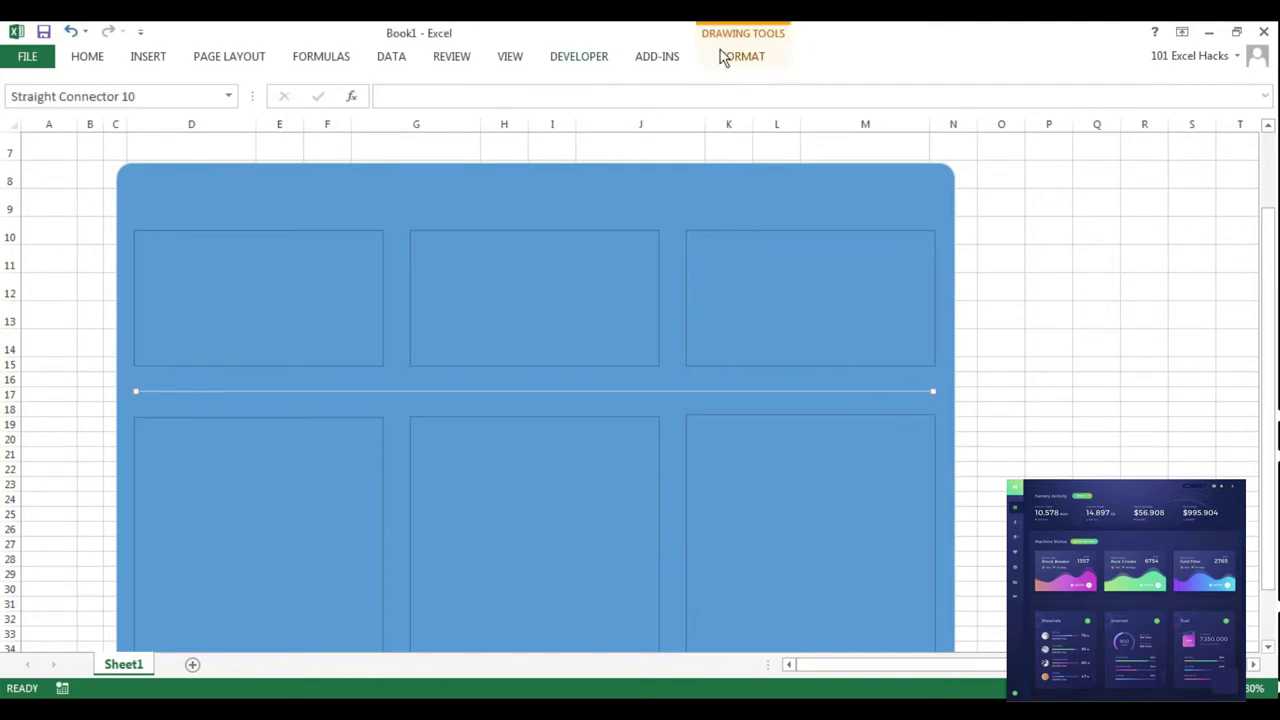
Step: Place a small ring on the lower-left box's top-left corner
click(151, 58)
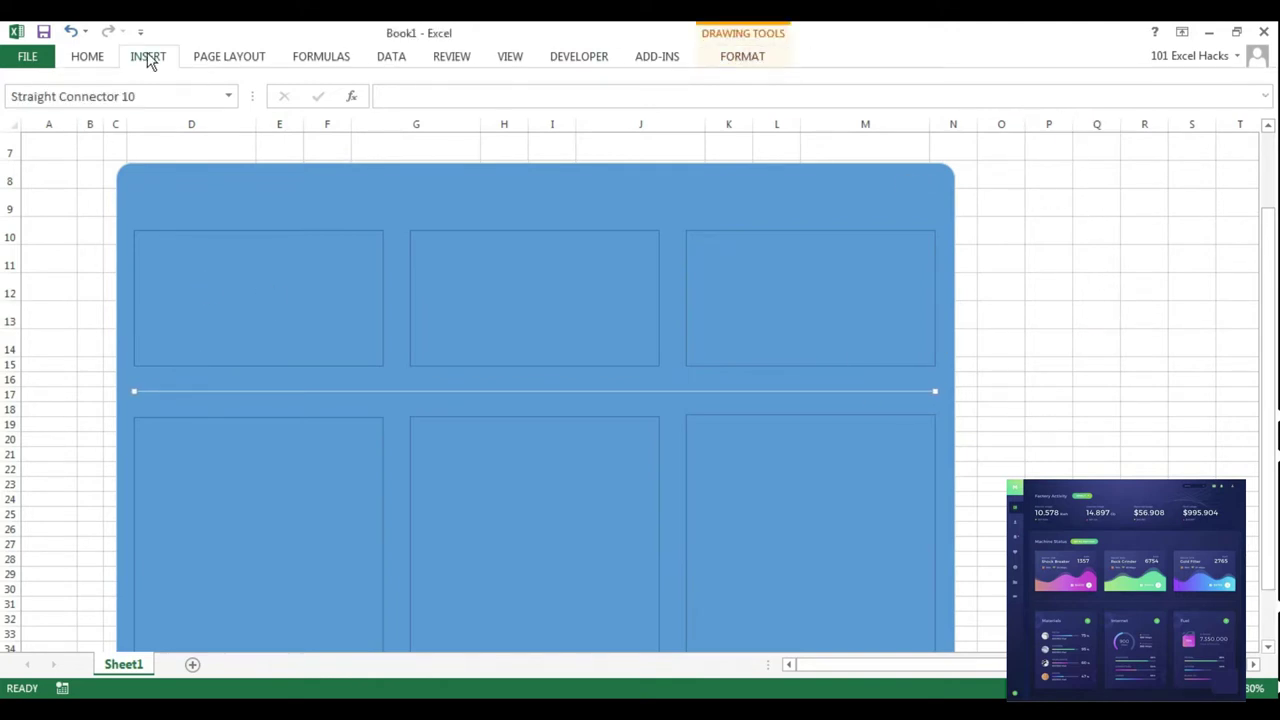
click(165, 455)
drag(188, 472, 173, 486)
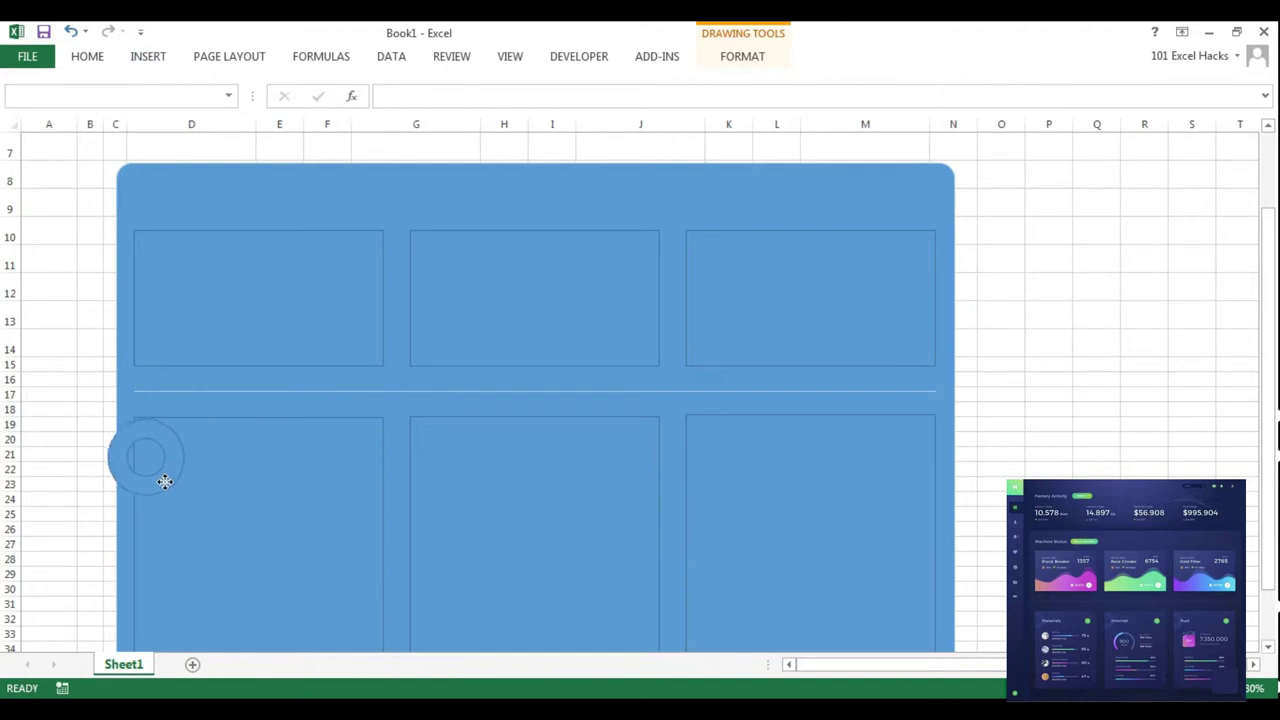
scroll(320, 547, down, 3)
drag(158, 236, 405, 412)
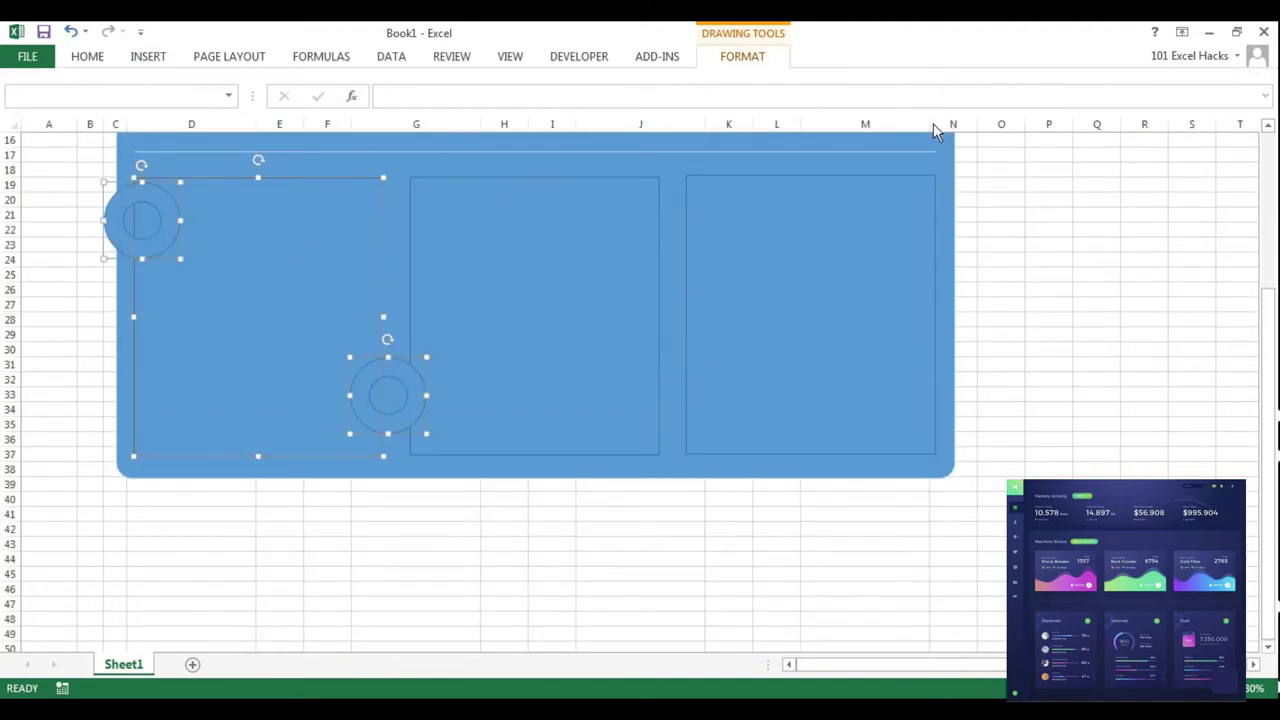
Step: Stretch the background to row 41 and the lower-left box down, repositioning its second ring
drag(491, 479, 526, 531)
click(258, 456)
drag(258, 456, 250, 508)
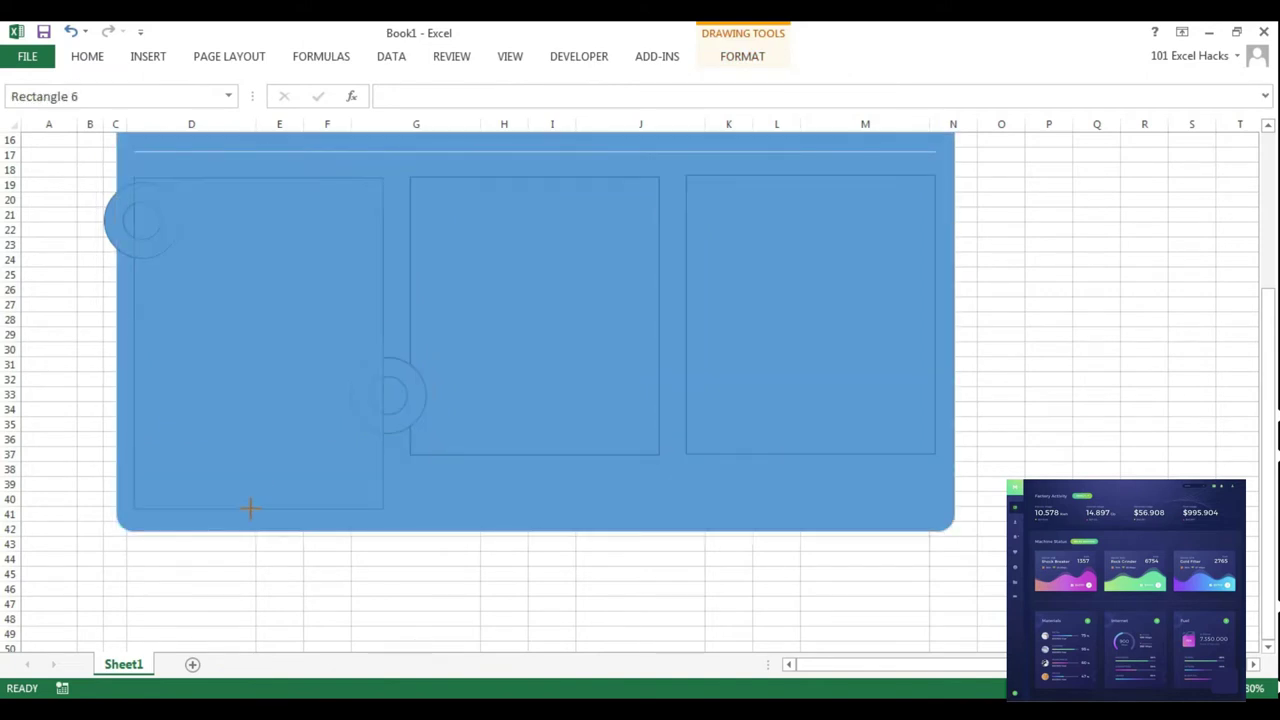
drag(408, 405, 428, 443)
Step: Copy the ringed box group onto the middle and right panels
click(213, 183)
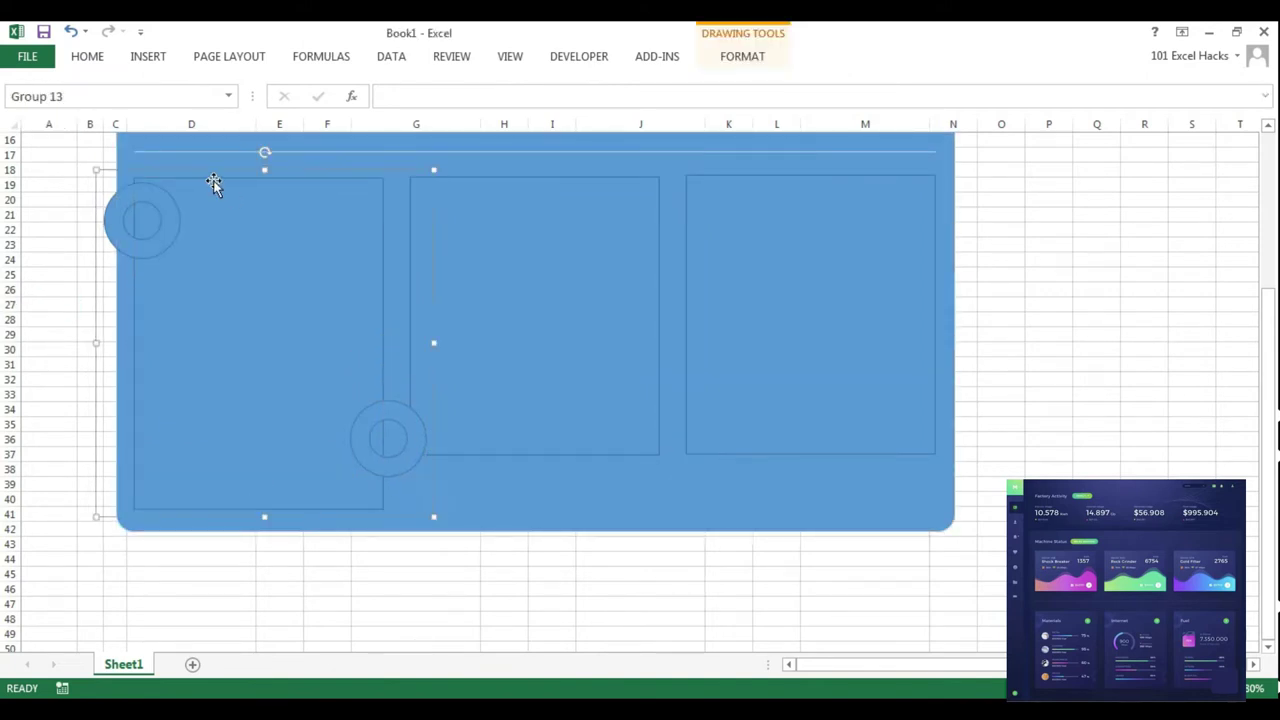
drag(213, 183, 490, 183)
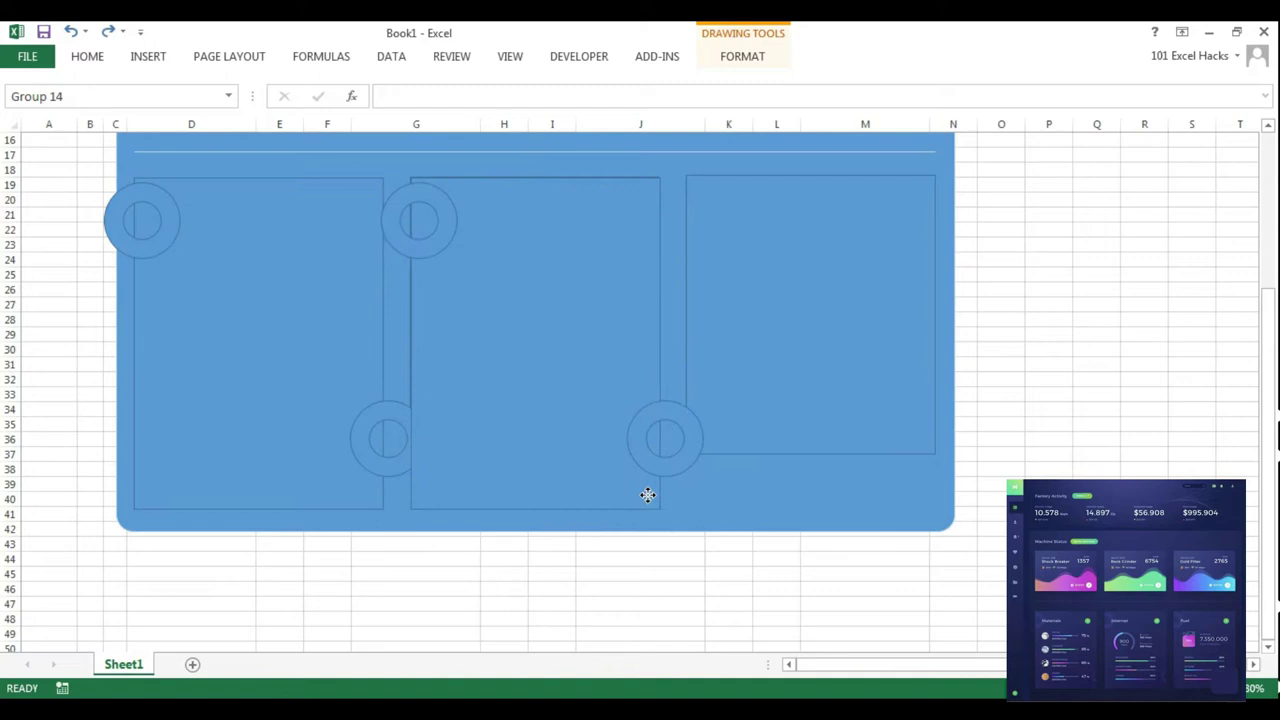
mouse_move(648, 494)
mouse_down()
mouse_move(669, 517)
mouse_move(903, 487)
mouse_up()
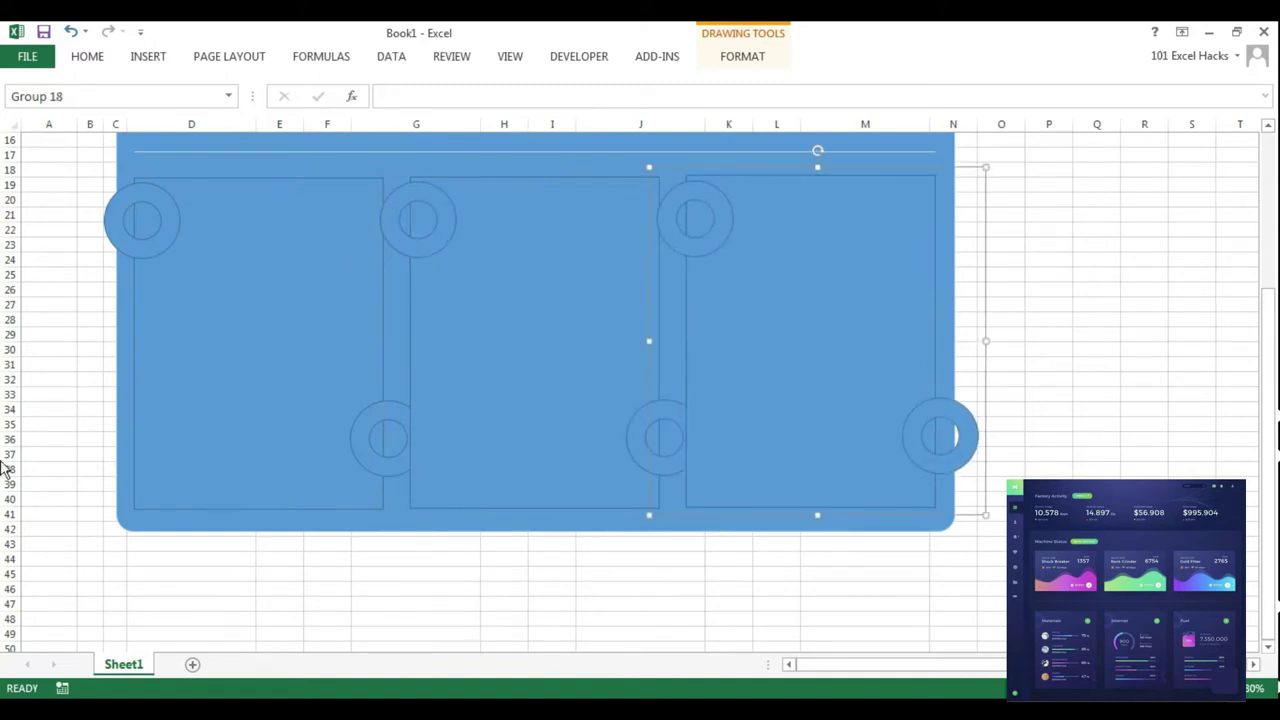
Step: Draw a bar line and position the METAL label and bar at row 27
drag(162, 347, 354, 347)
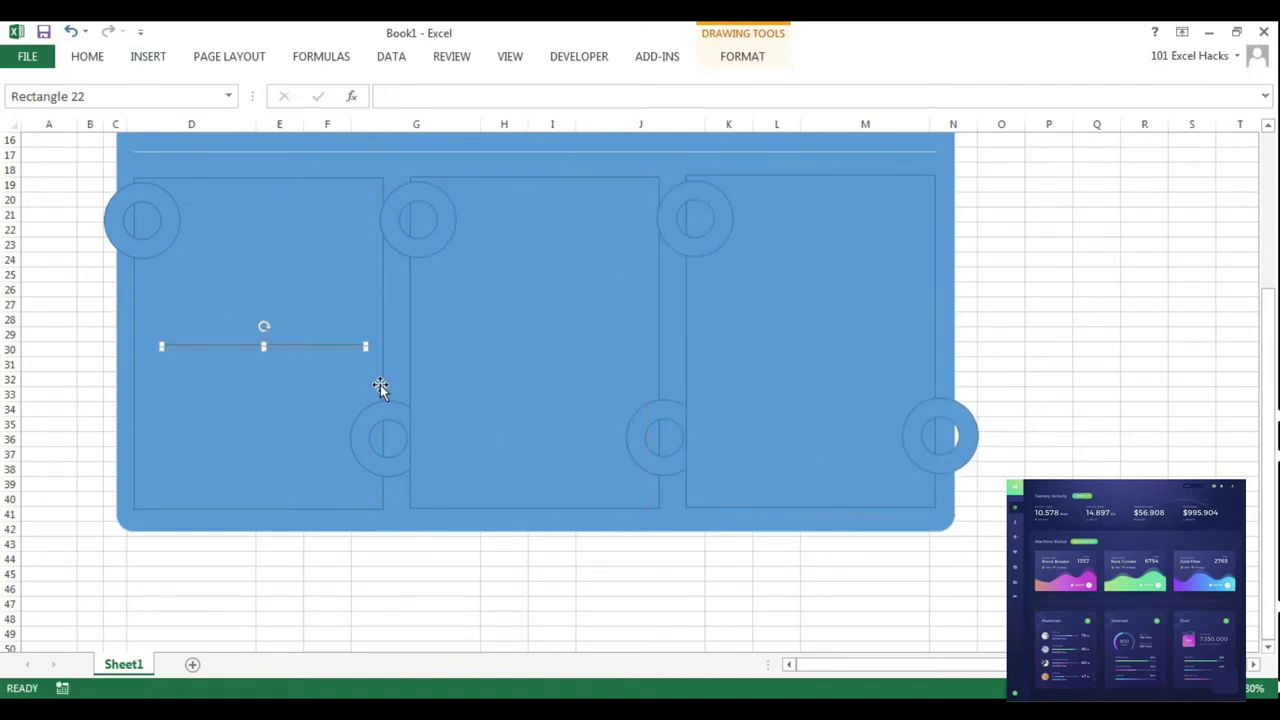
key(Down)
key(Down)
key(Down)
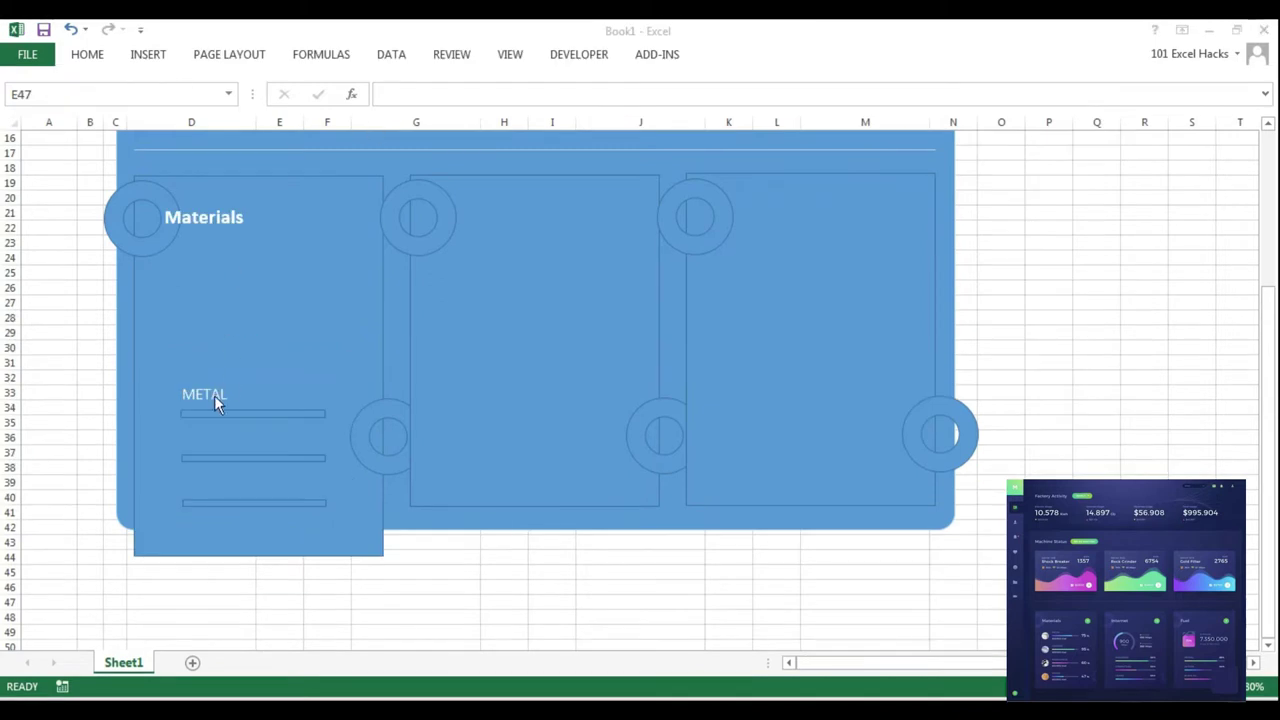
click(215, 403)
drag(266, 414, 280, 311)
key(Delete)
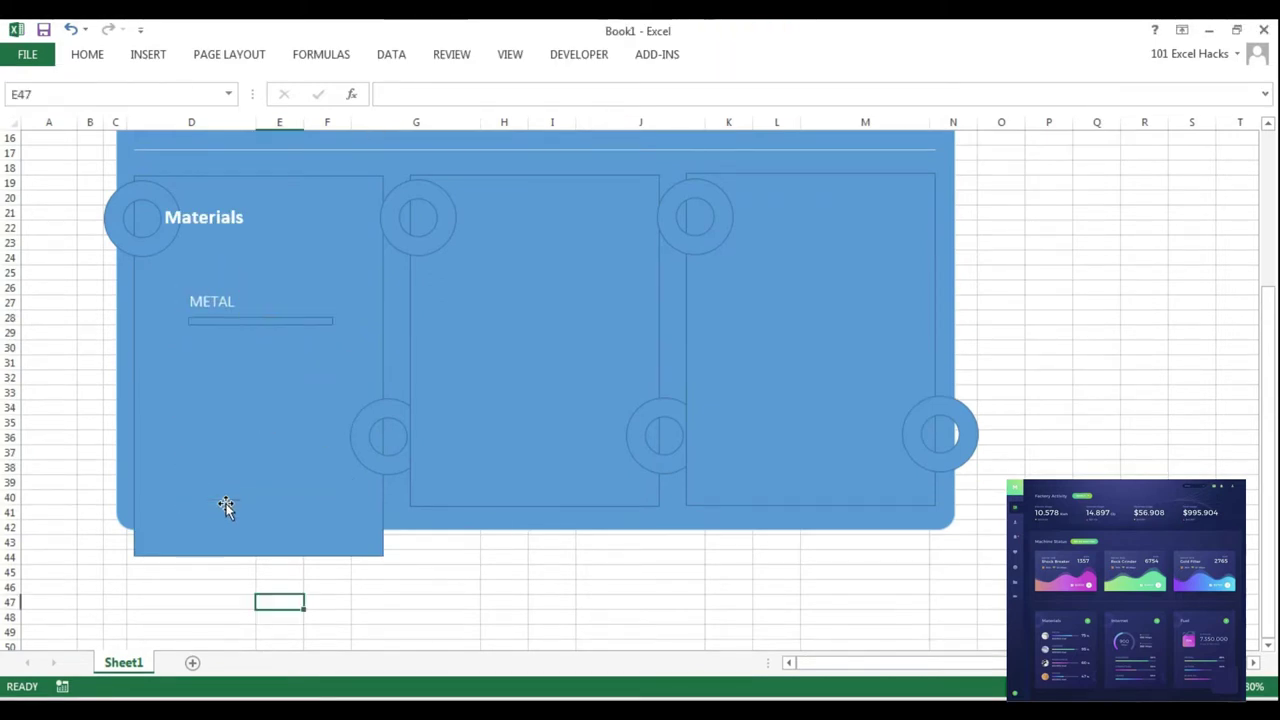
Step: Add a small circle to the left of the METAL label
click(150, 54)
drag(148, 300, 198, 349)
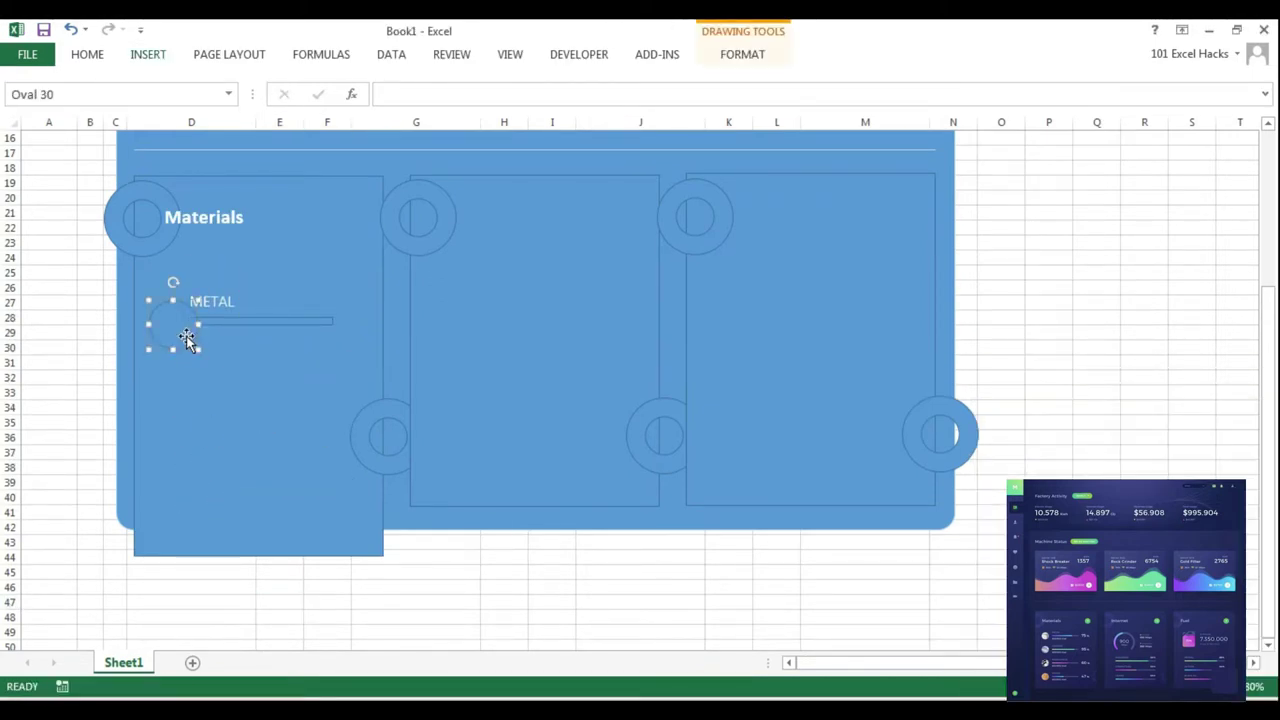
shift+click(263, 320)
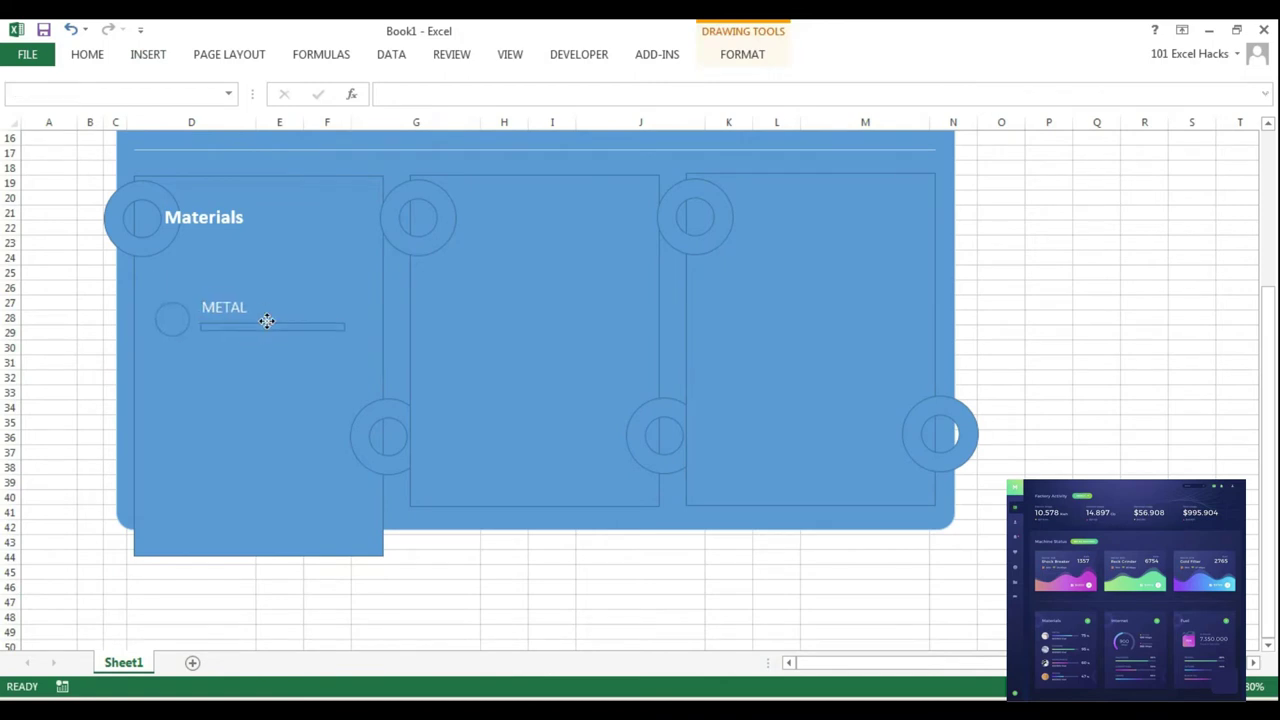
drag(263, 320, 269, 309)
click(176, 310)
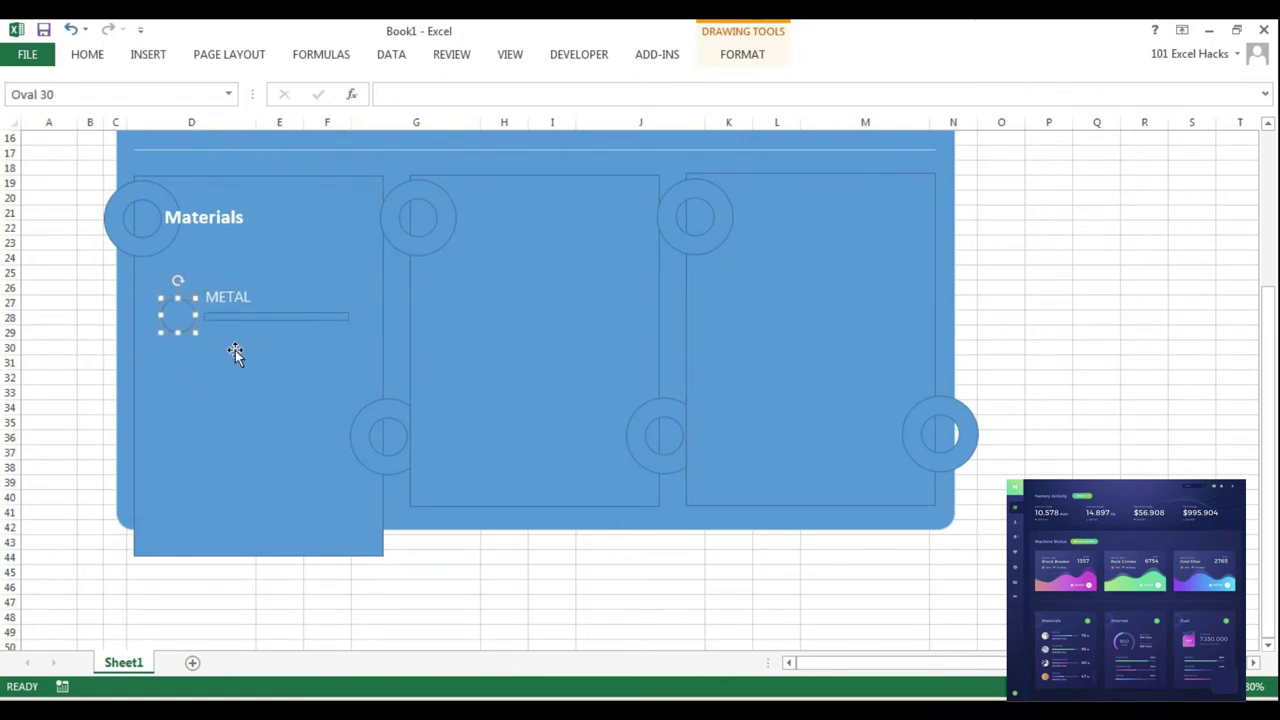
Step: Copy the METAL label to the bar's end and below the bar as captions
click(228, 300)
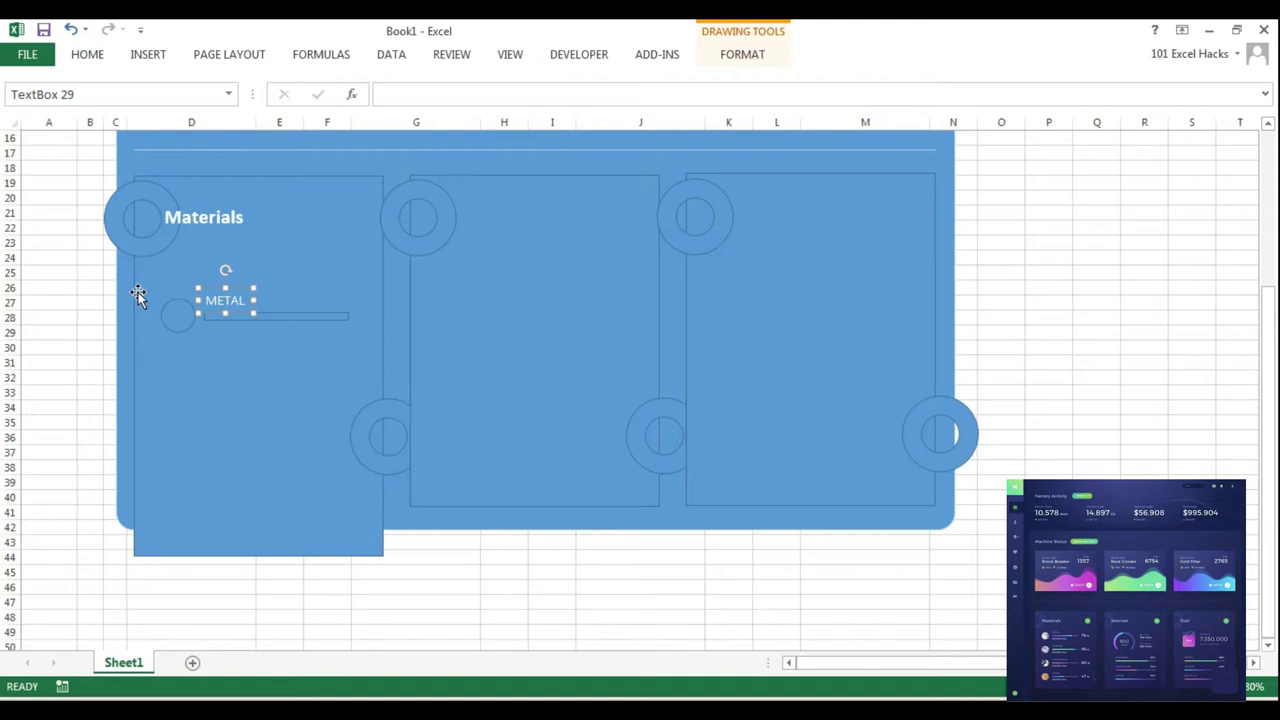
drag(228, 302, 360, 316)
click(310, 316)
click(366, 320)
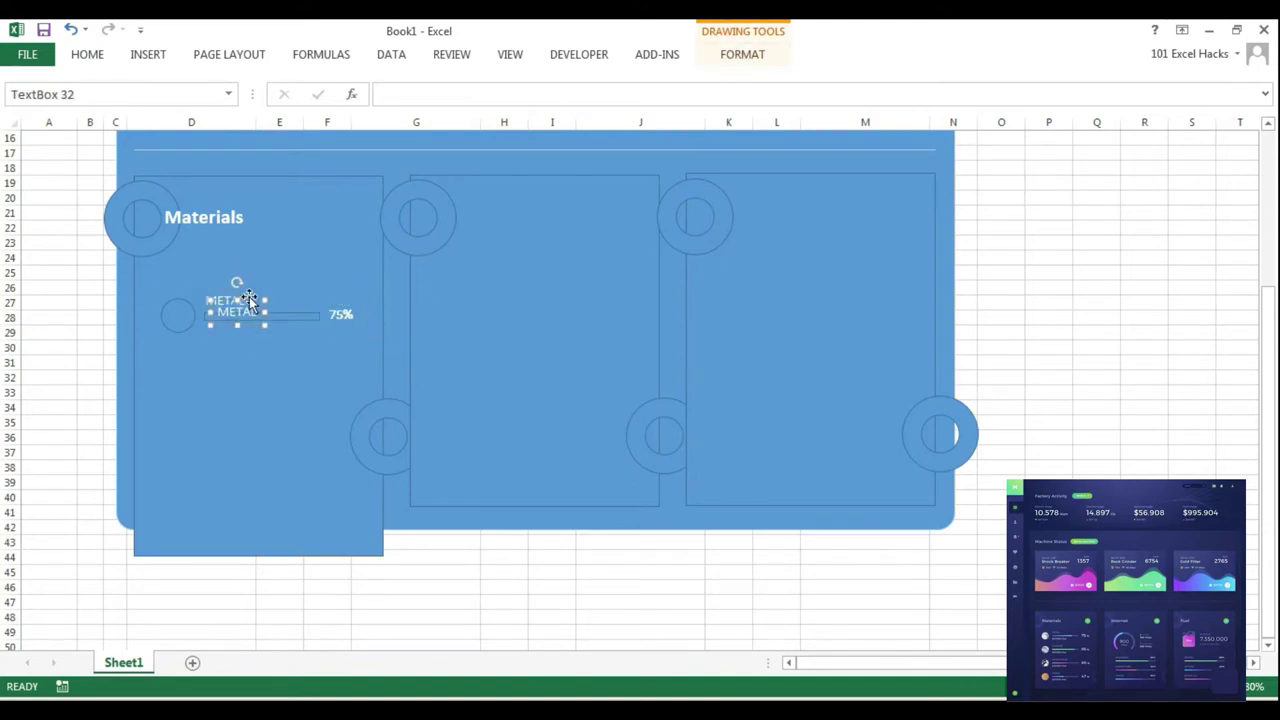
drag(228, 300, 228, 329)
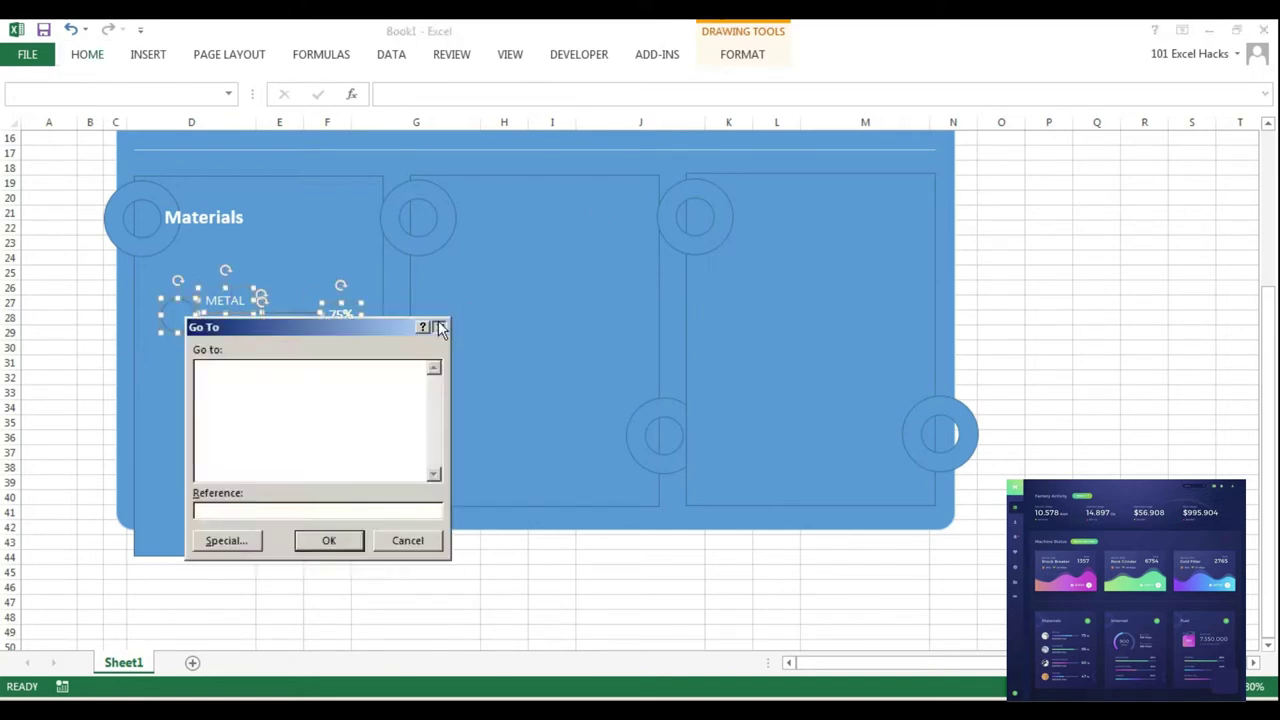
Step: Duplicate the METAL row into four rows, labelling MANGANESE and editing CHROME's percentage
key(ctrl+d)
click(436, 574)
text(CHROME)
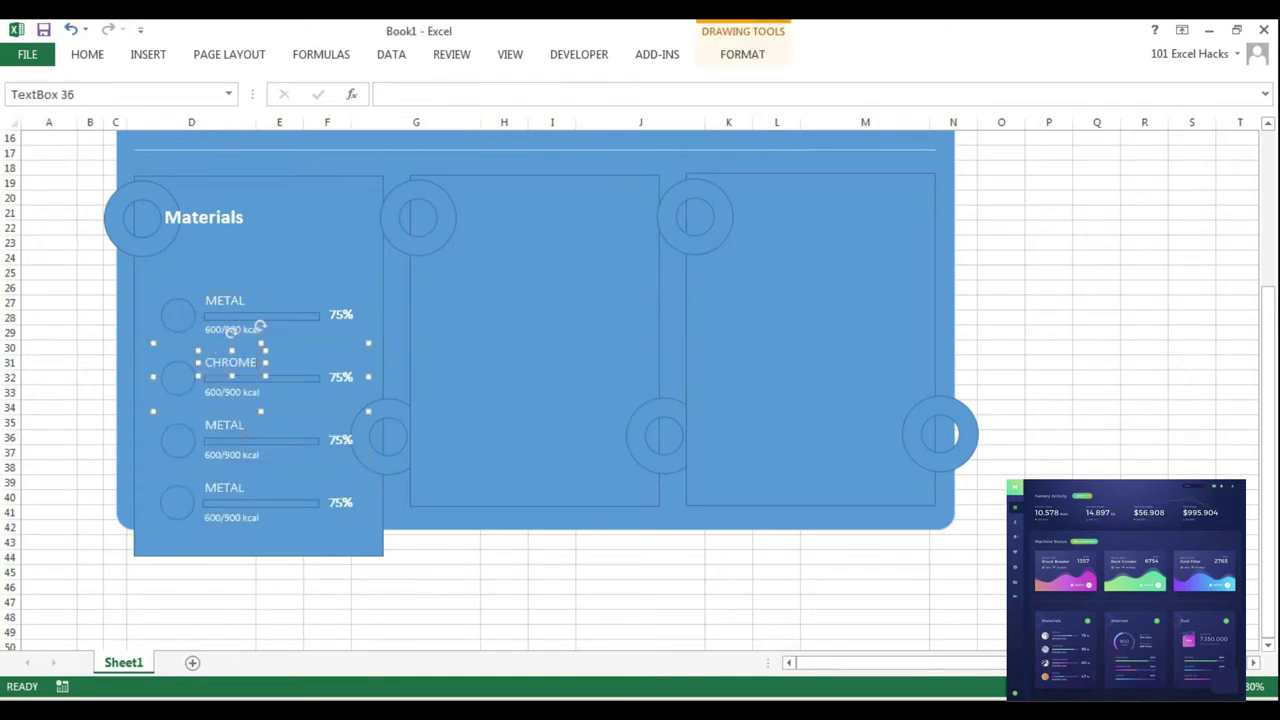
double_click(224, 425)
text(MANGANESE)
double_click(250, 495)
text(SILVER)
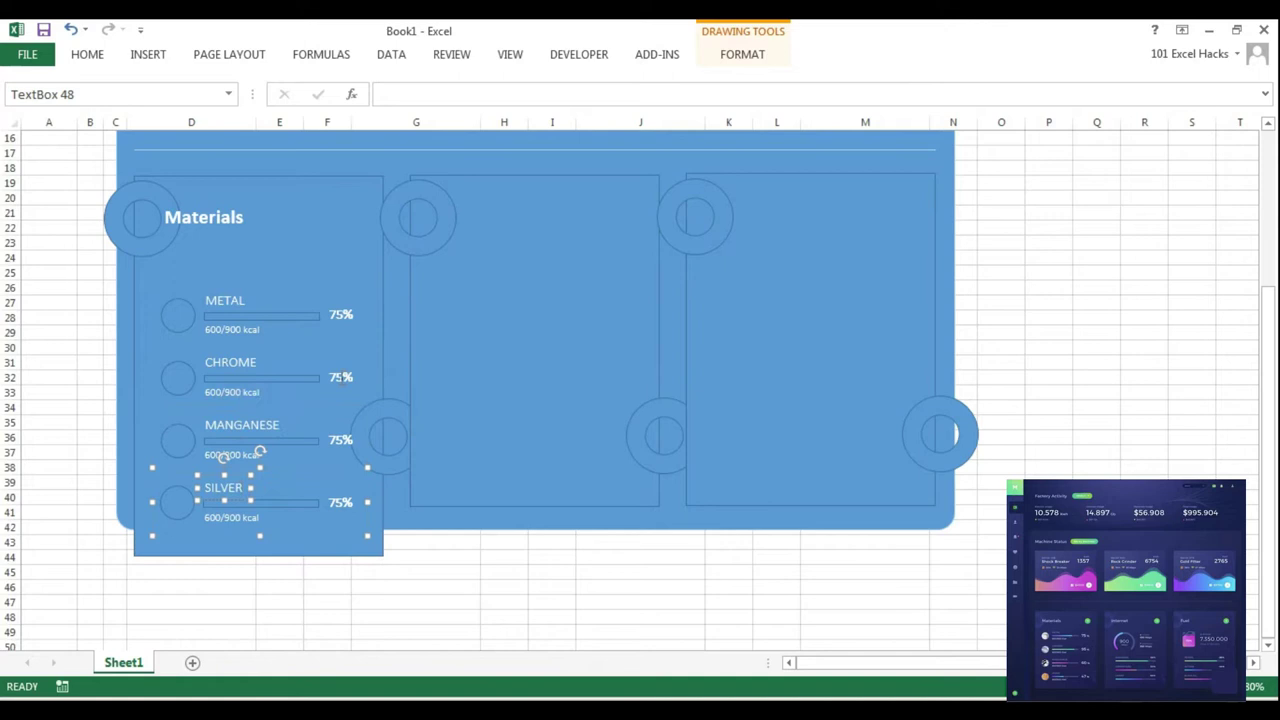
double_click(340, 377)
text(9565)
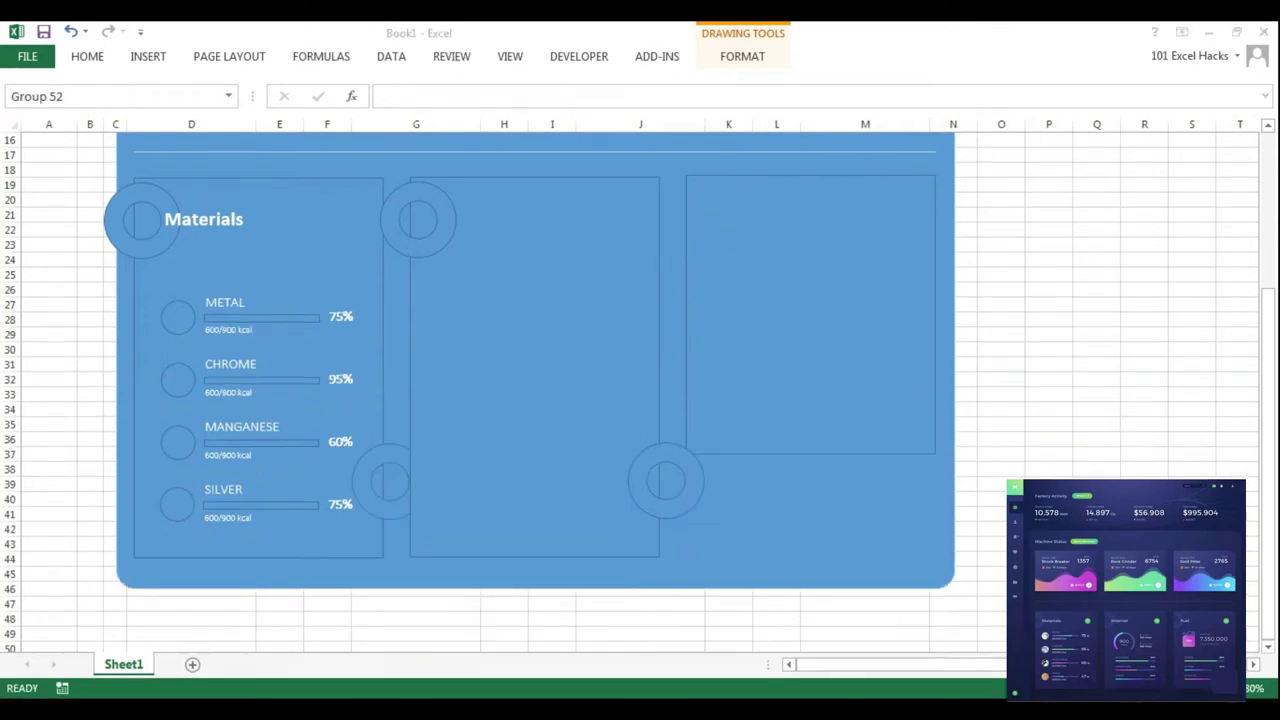
Step: Copy the ring and heading into the middle panel and retitle it 'Internet'
mouse_move(443, 228)
mouse_down()
mouse_move(457, 214)
mouse_move(563, 368)
mouse_up()
click(214, 204)
ctrl+drag(214, 204, 516, 198)
shift+click(204, 219)
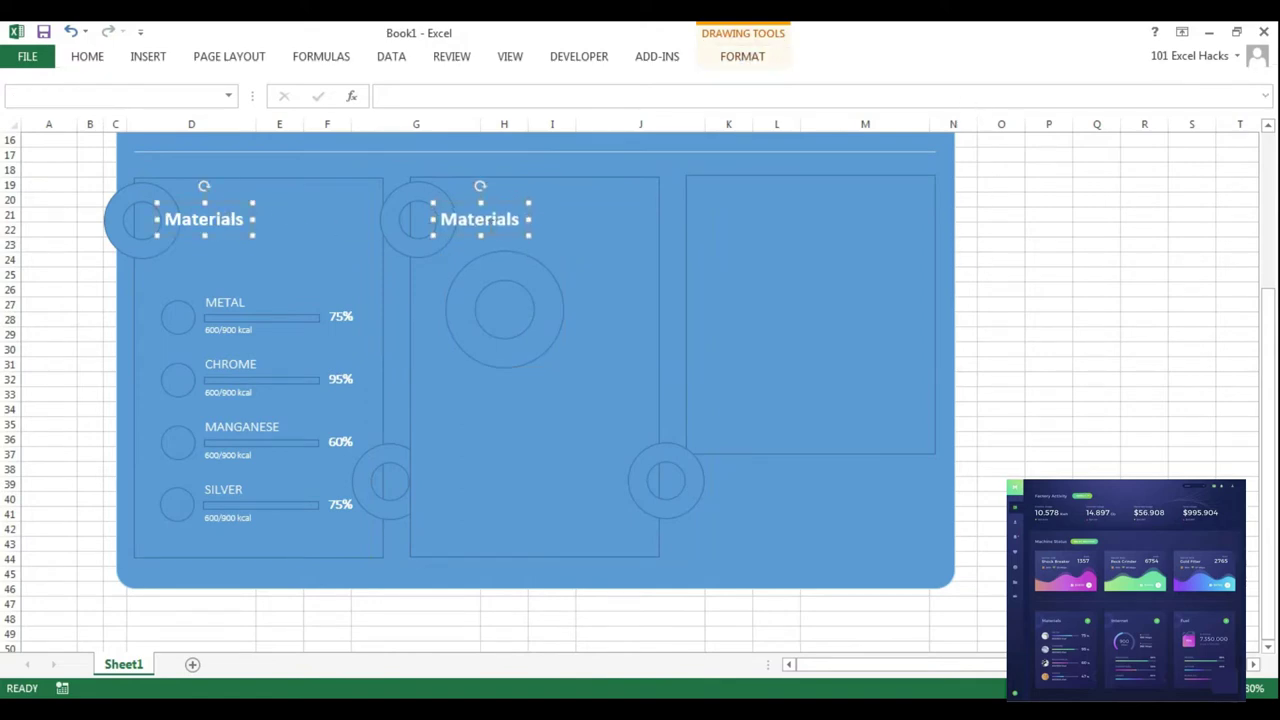
double_click(480, 214)
text(Internet)
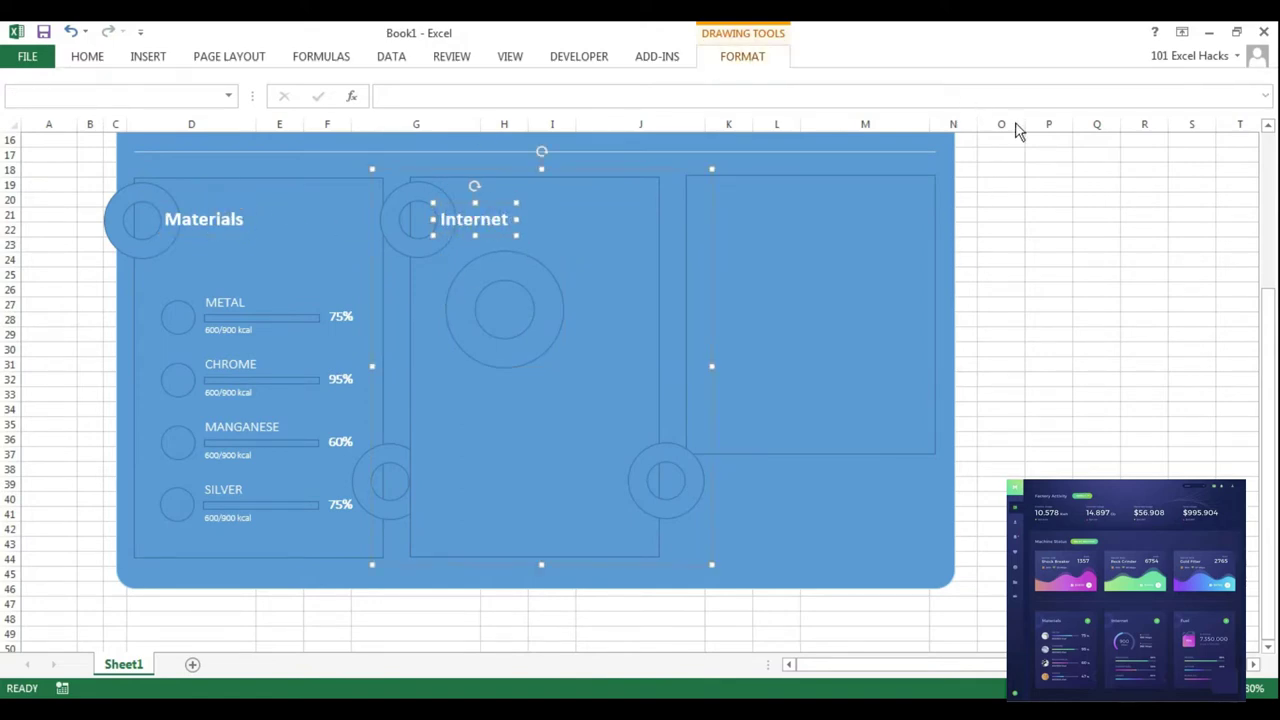
click(576, 295)
drag(550, 303, 539, 303)
Step: Copy the METAL row into the Internet panel without its circle, making three rows
click(231, 289)
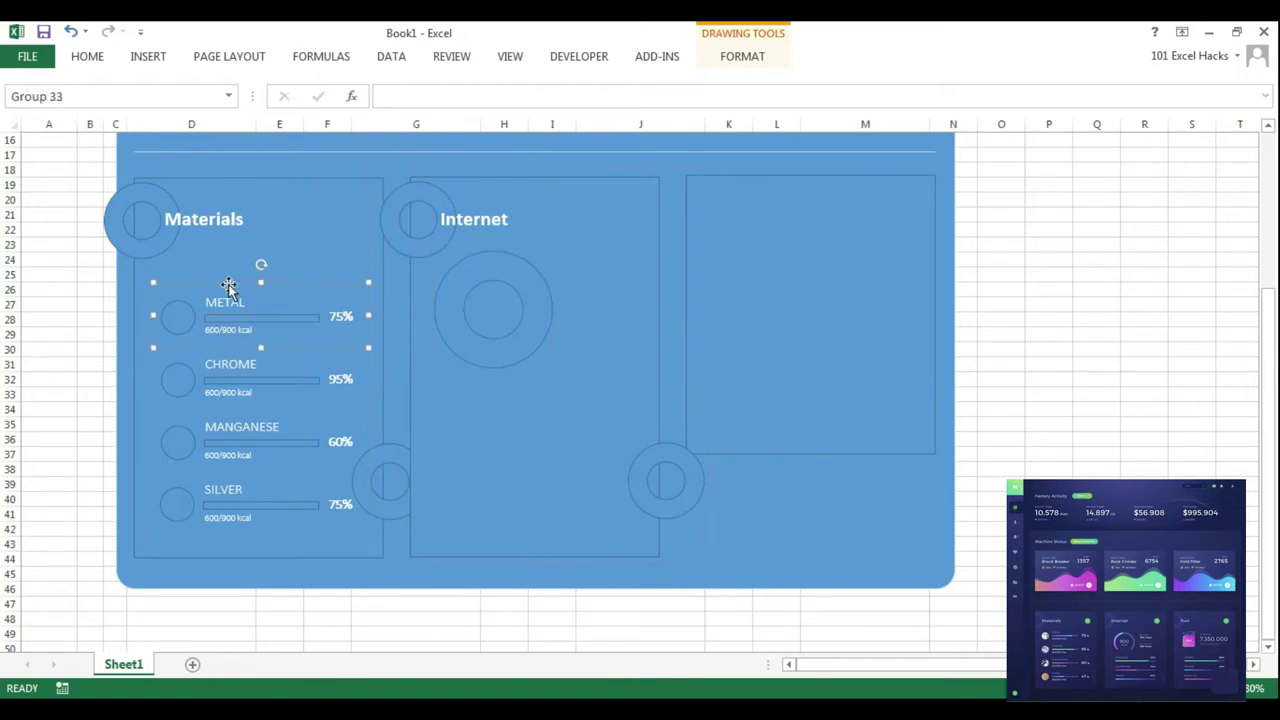
drag(181, 308, 426, 402)
click(426, 402)
key(Delete)
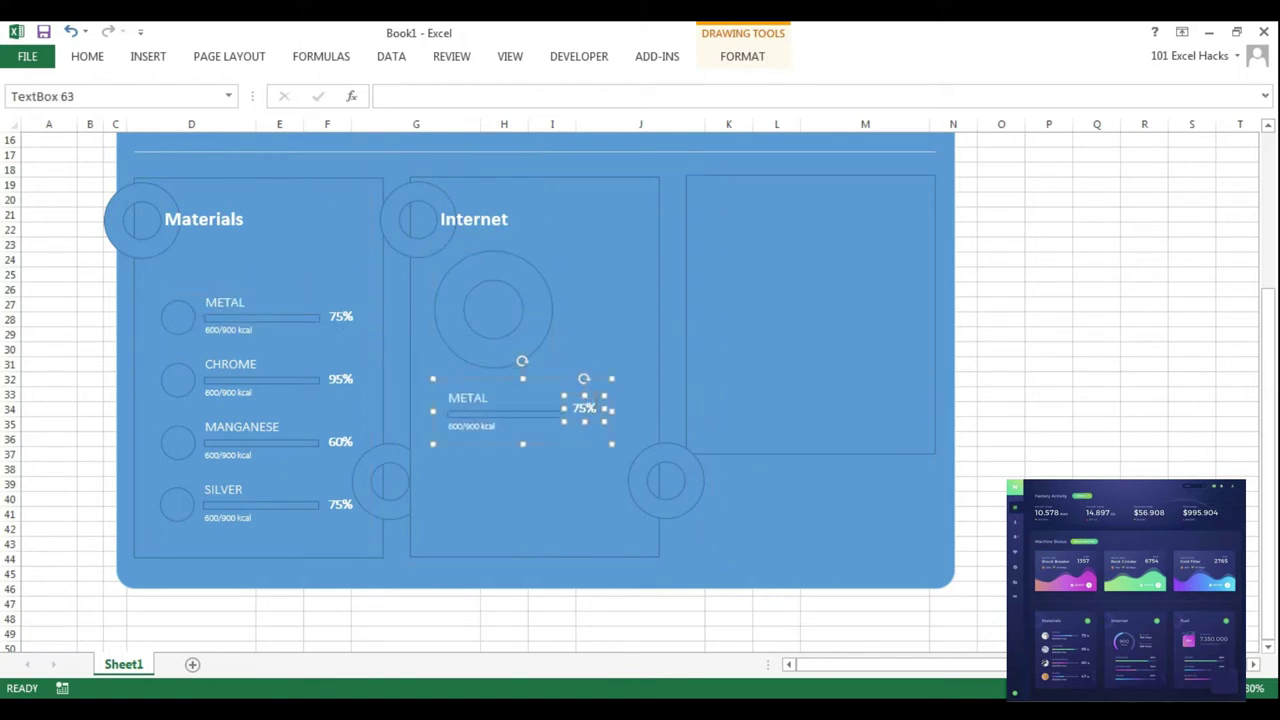
mouse_move(585, 412)
mouse_down()
mouse_move(585, 399)
mouse_move(615, 399)
mouse_up()
click(514, 415)
click(489, 385)
drag(489, 385, 575, 425)
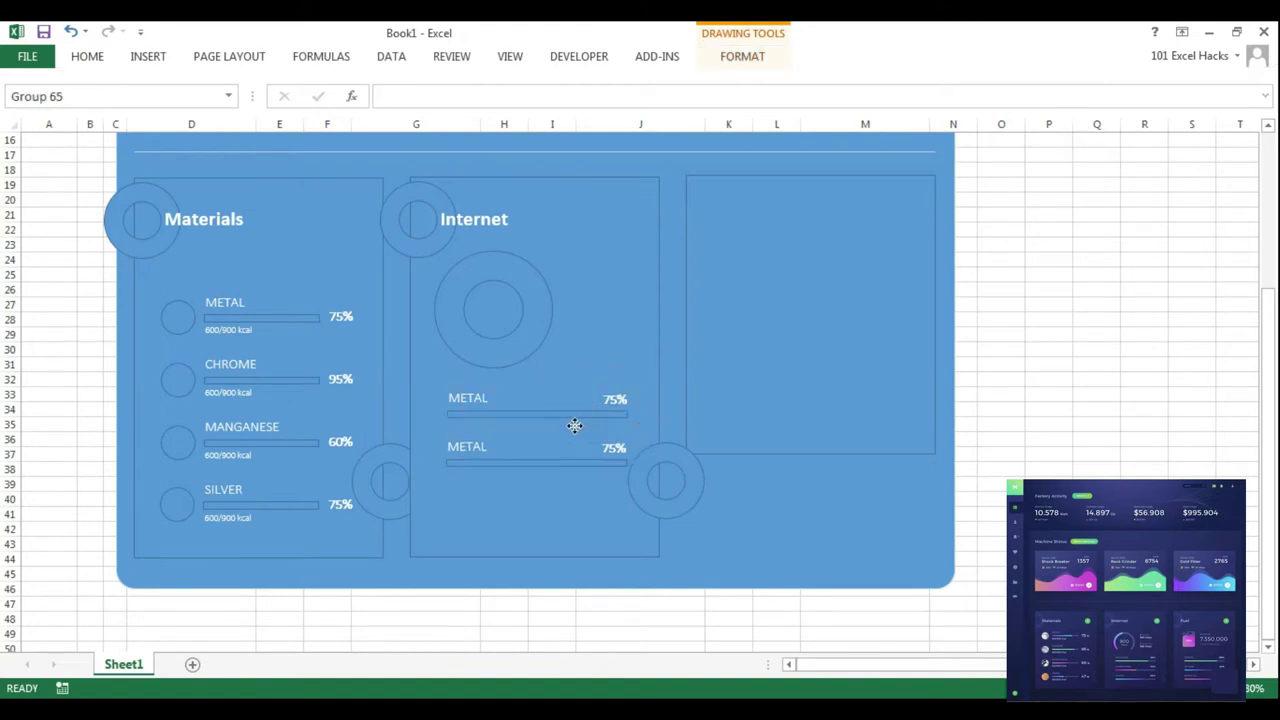
key(ctrl+d)
Step: Label the rows MACHINES, COMPUTERS and GEARS with 50% and 65% values
double_click(467, 398)
text(ma)
double_click(462, 447)
text(COMPUTERS)
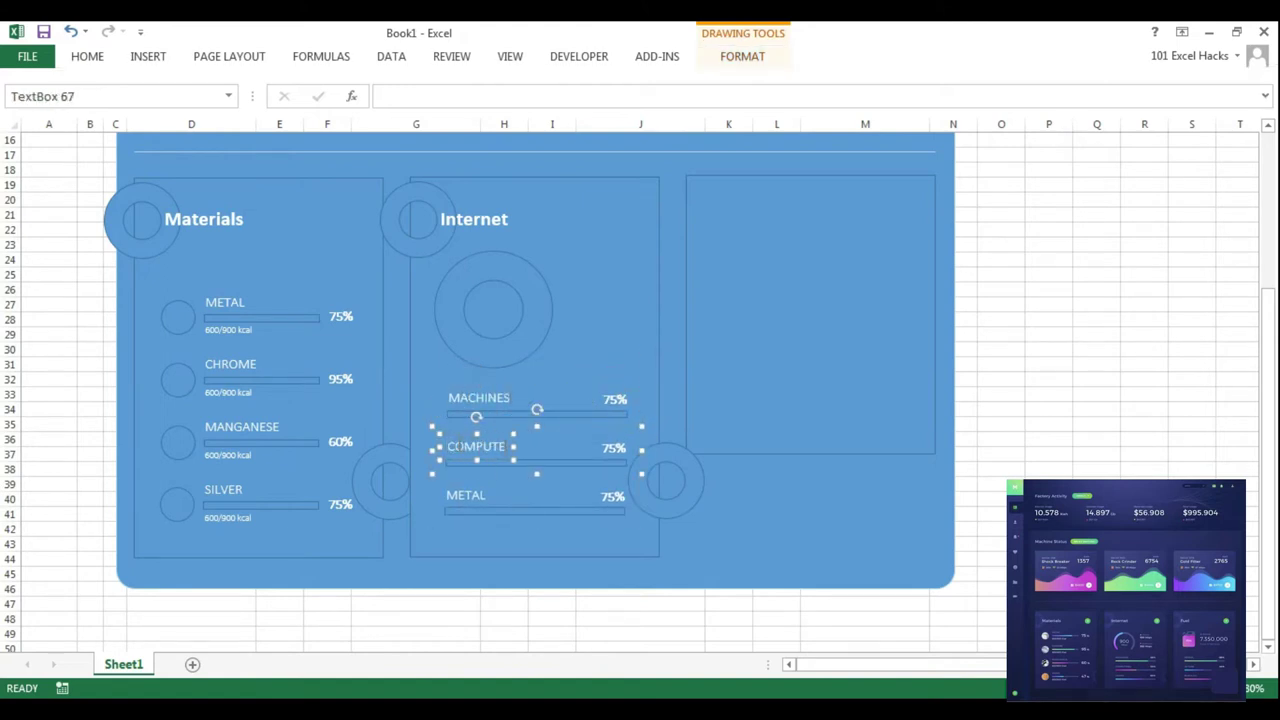
double_click(468, 497)
click(606, 410)
text(86)
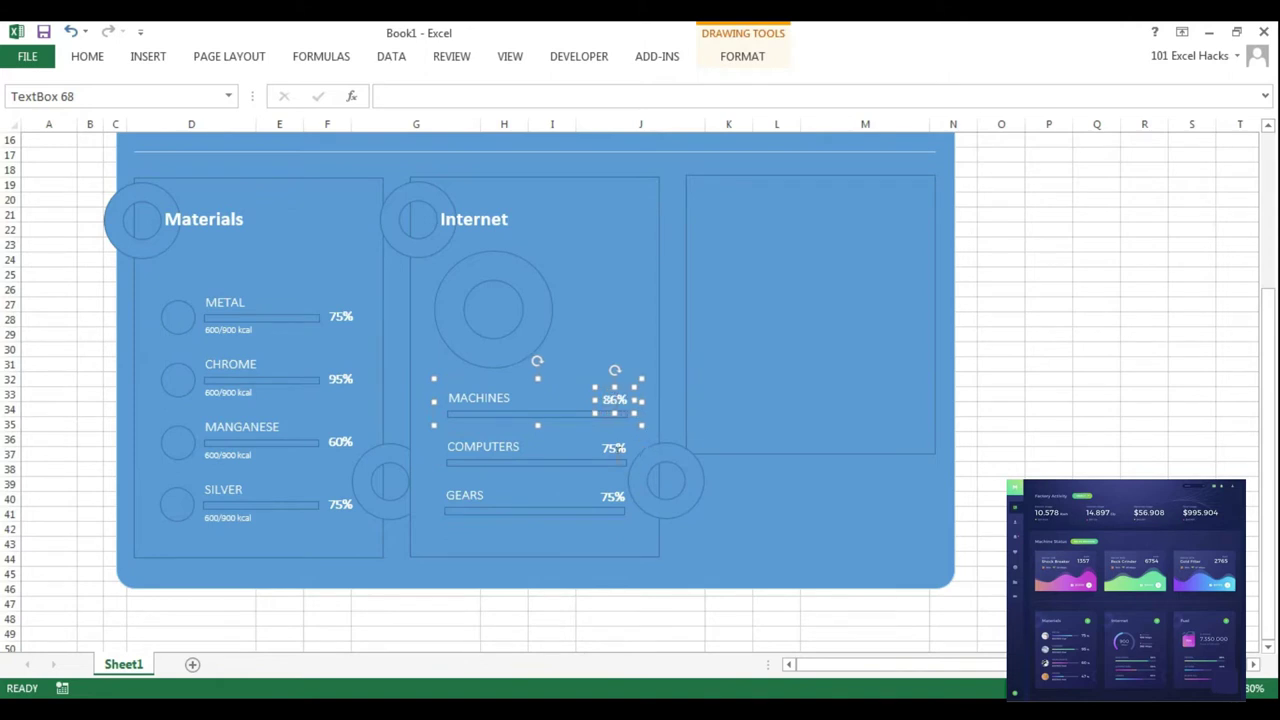
double_click(612, 448)
text(50)
double_click(612, 497)
text(65)
Step: Copy the MACHINES row beside the ring as a small caption
click(528, 423)
drag(586, 394, 577, 271)
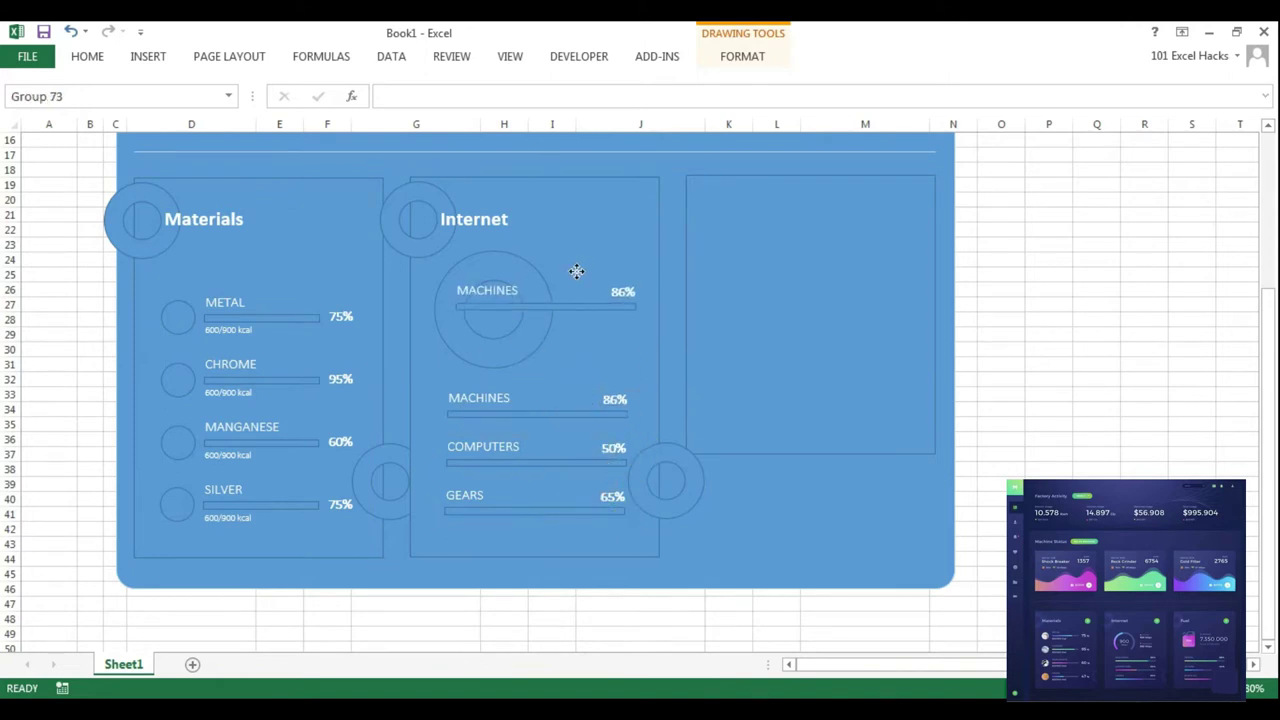
drag(447, 293, 643, 291)
click(600, 289)
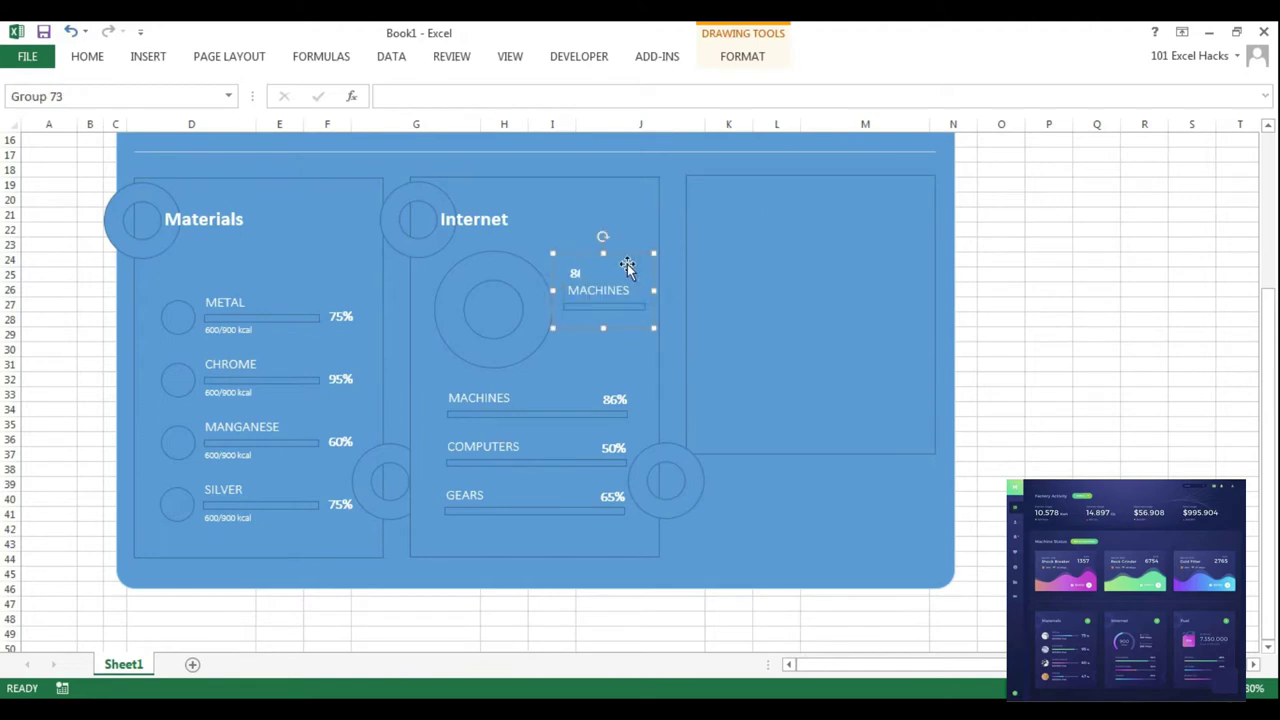
drag(566, 272, 606, 273)
text(UPLOAD)
Step: Turn the small text box into a ▲ UPLOAD 100 Mbps readout with slightly smaller speed text
double_click(593, 273)
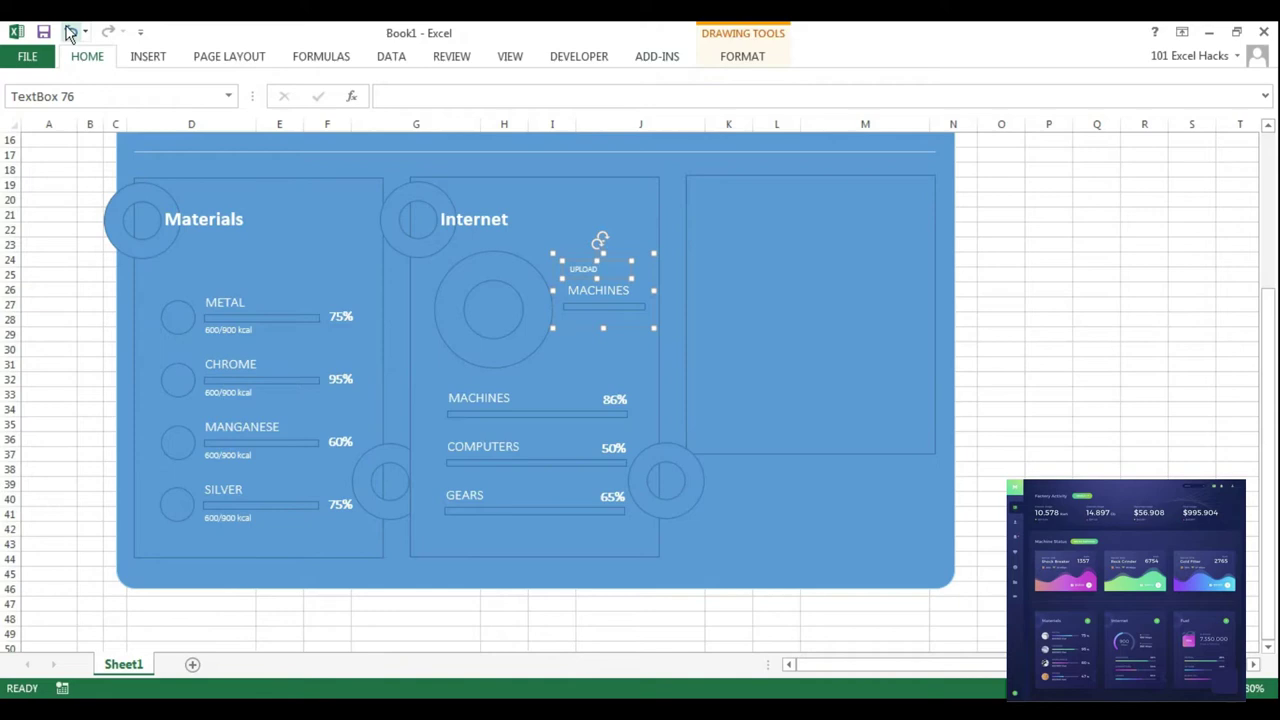
key(alt+n)
key(u)
click(550, 324)
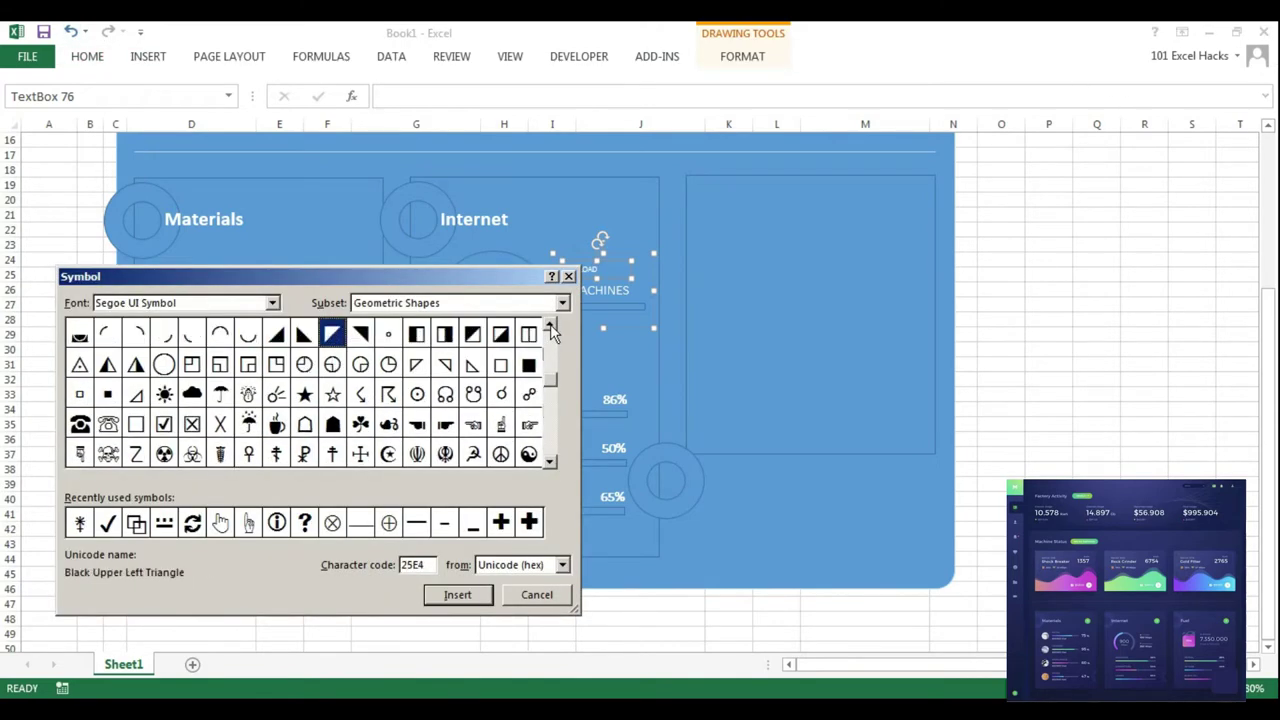
key(Right)
key(Return)
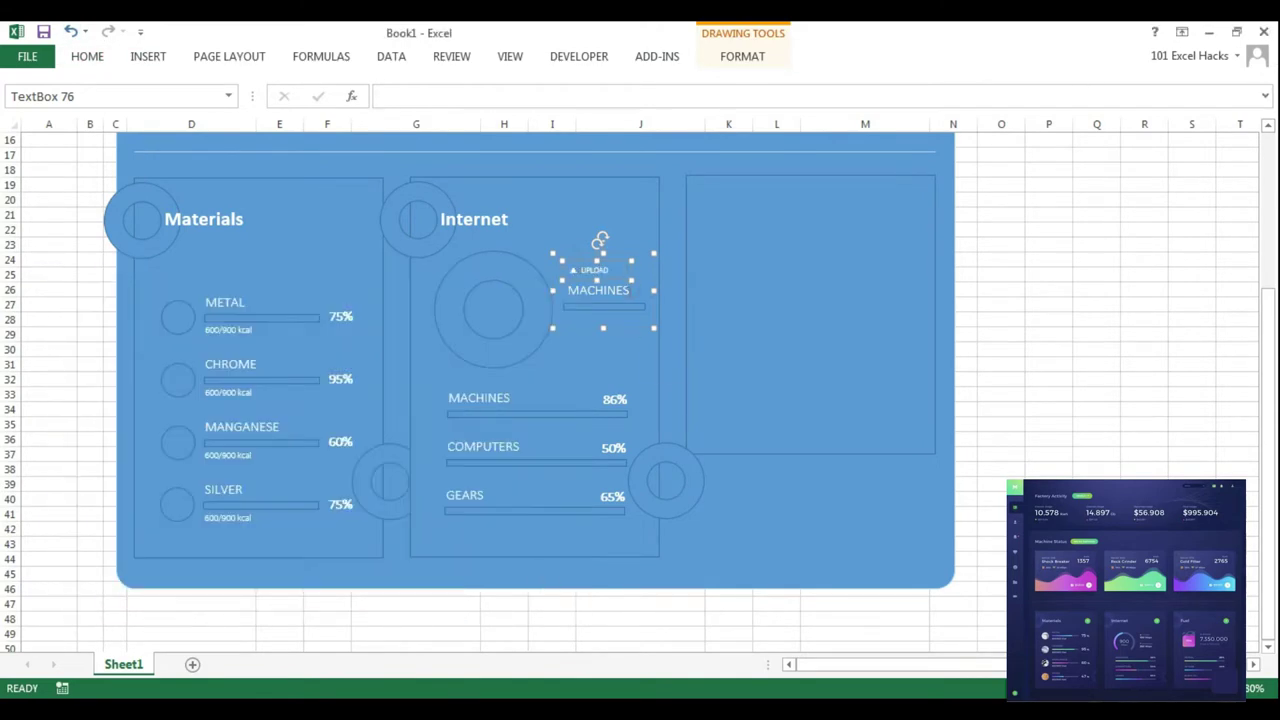
text(100 Mbps)
key(ctrl+bracketleft)
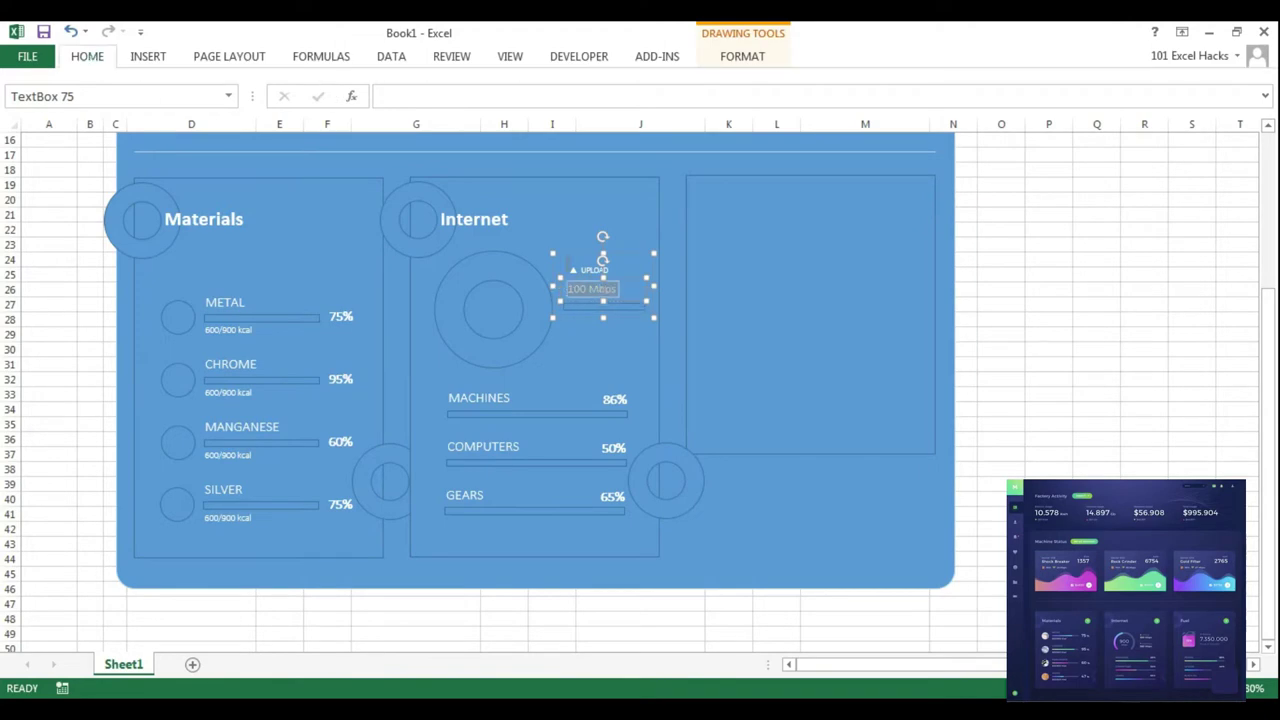
click(592, 289)
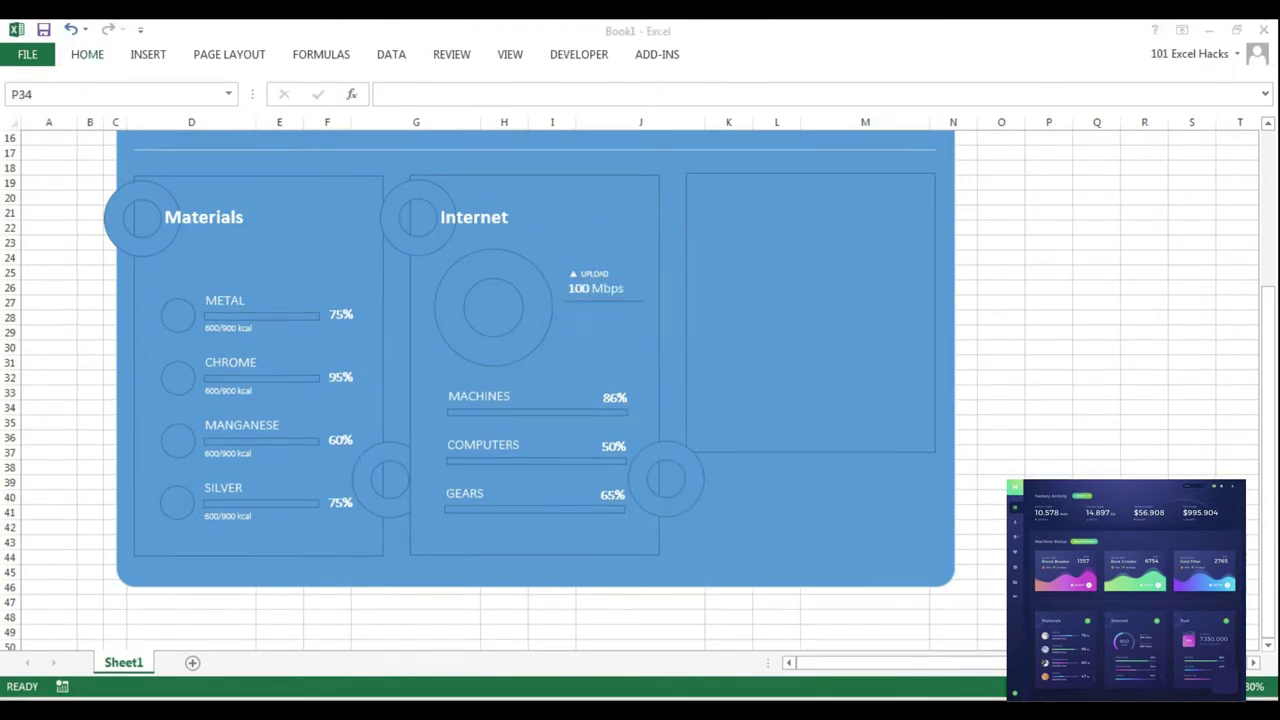
Step: Duplicate the readout just below and give the copy a ▼ down-triangle for DOWNLOAD
drag(657, 291, 635, 337)
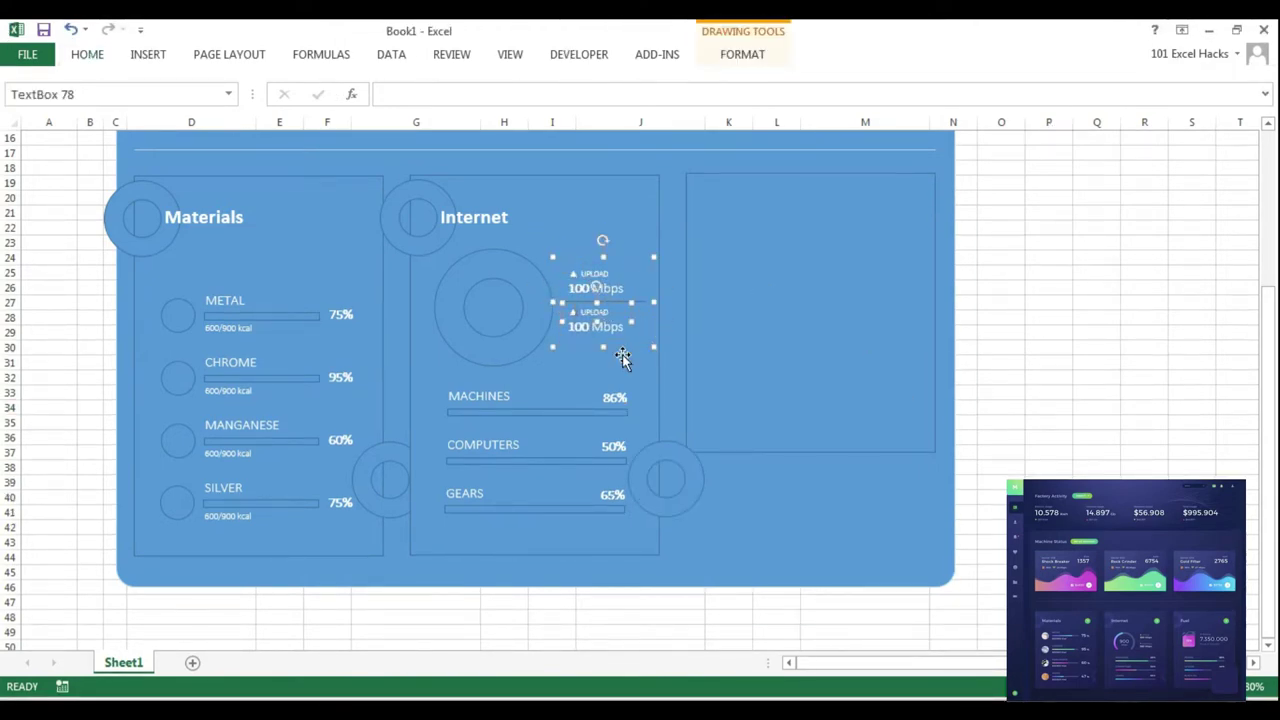
key(alt+n)
key(u)
double_click(164, 390)
click(525, 593)
Step: Nudge the DOWNLOAD readout slightly down, then select the whole Internet panel group
click(573, 333)
click(1043, 431)
click(600, 300)
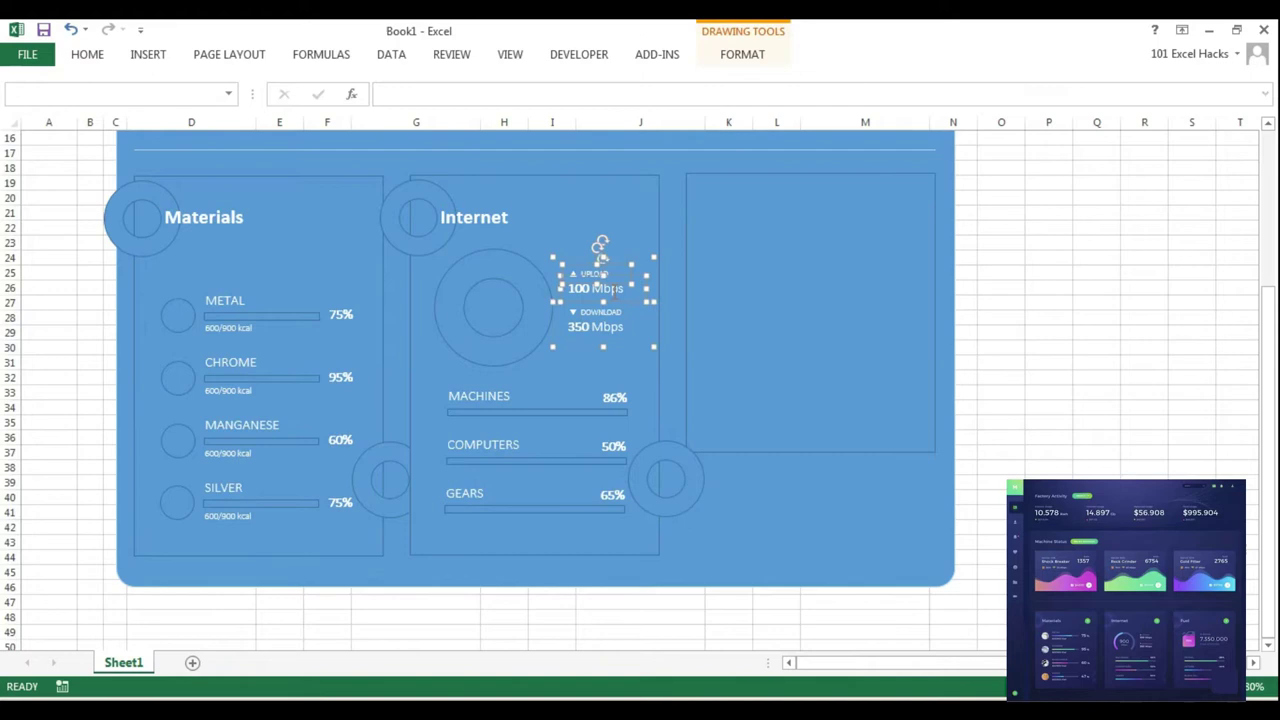
click(595, 275)
click(1096, 302)
click(595, 330)
drag(595, 330, 595, 333)
click(1000, 317)
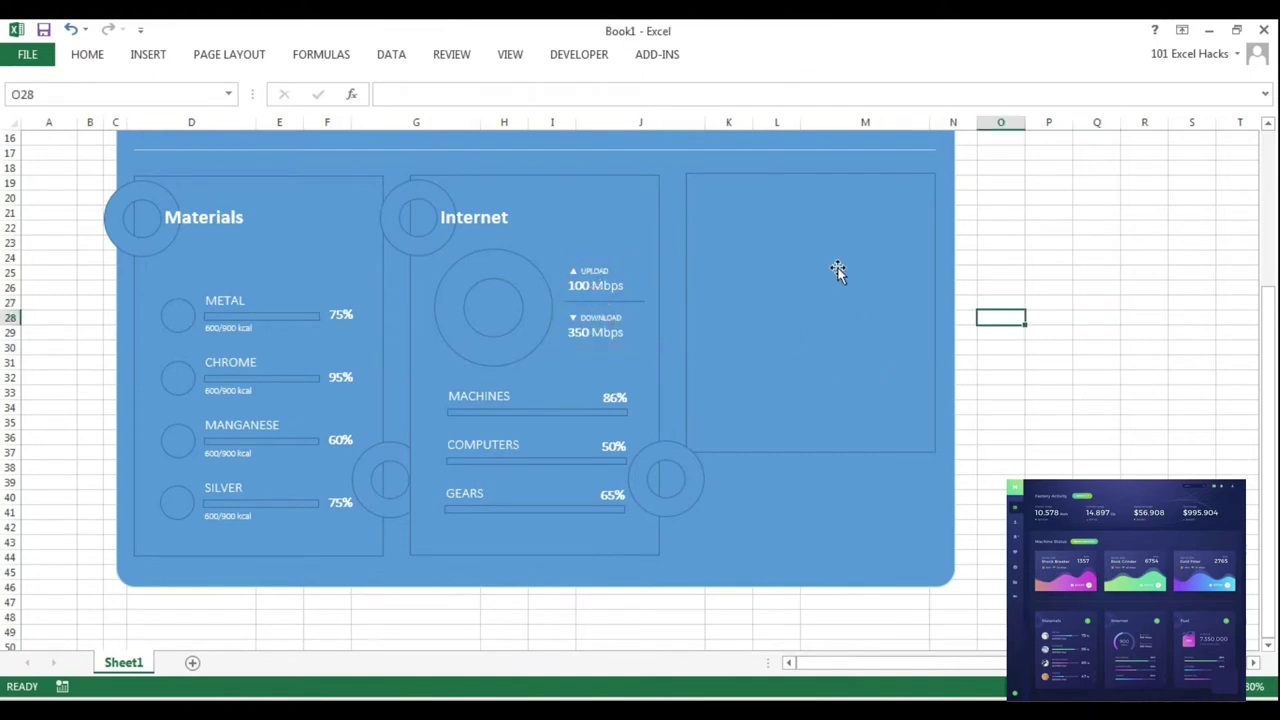
click(530, 315)
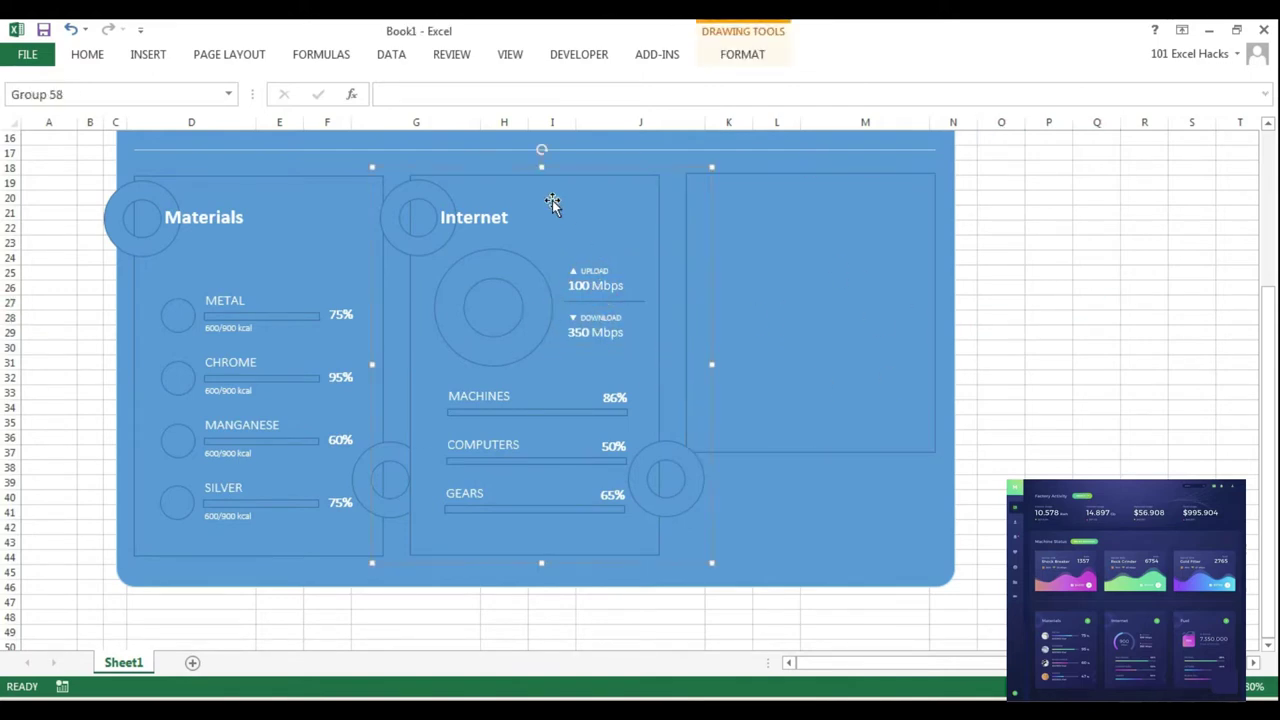
Step: Place a copy of the Internet panel group in the empty third panel slot
mouse_move(551, 203)
mouse_down()
mouse_move(831, 260)
mouse_move(826, 194)
mouse_up()
click(1048, 422)
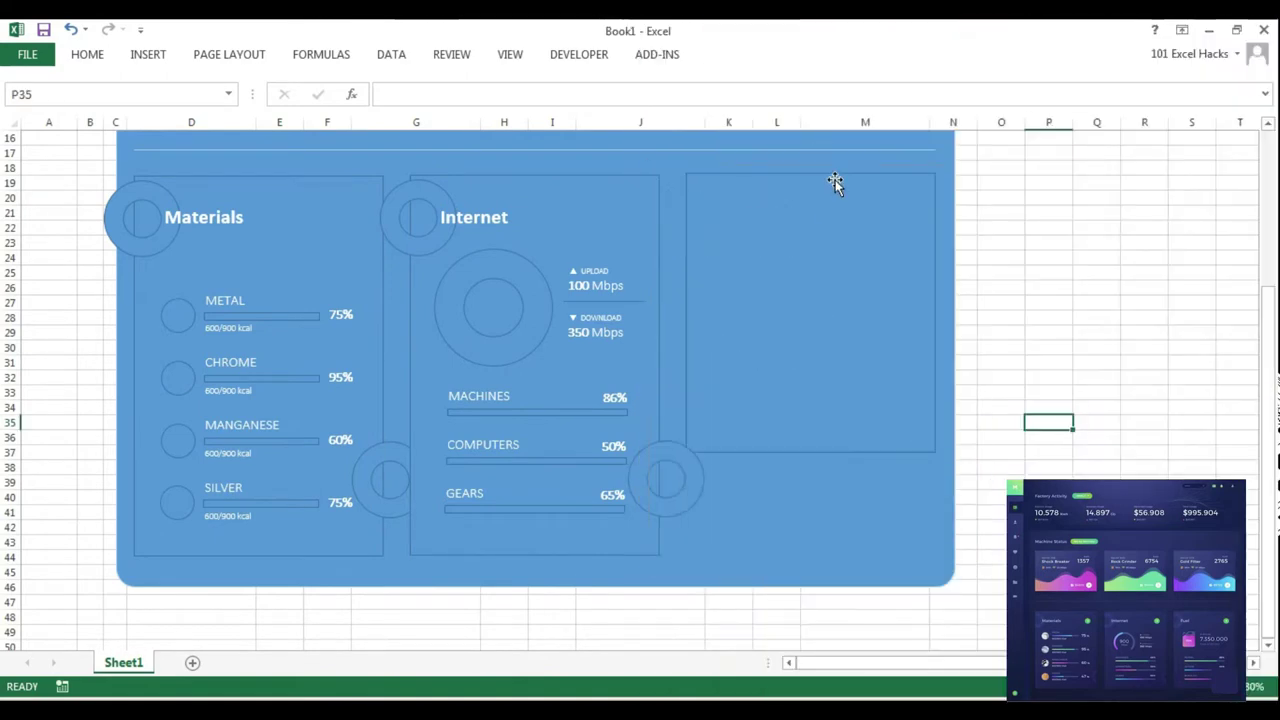
click(543, 404)
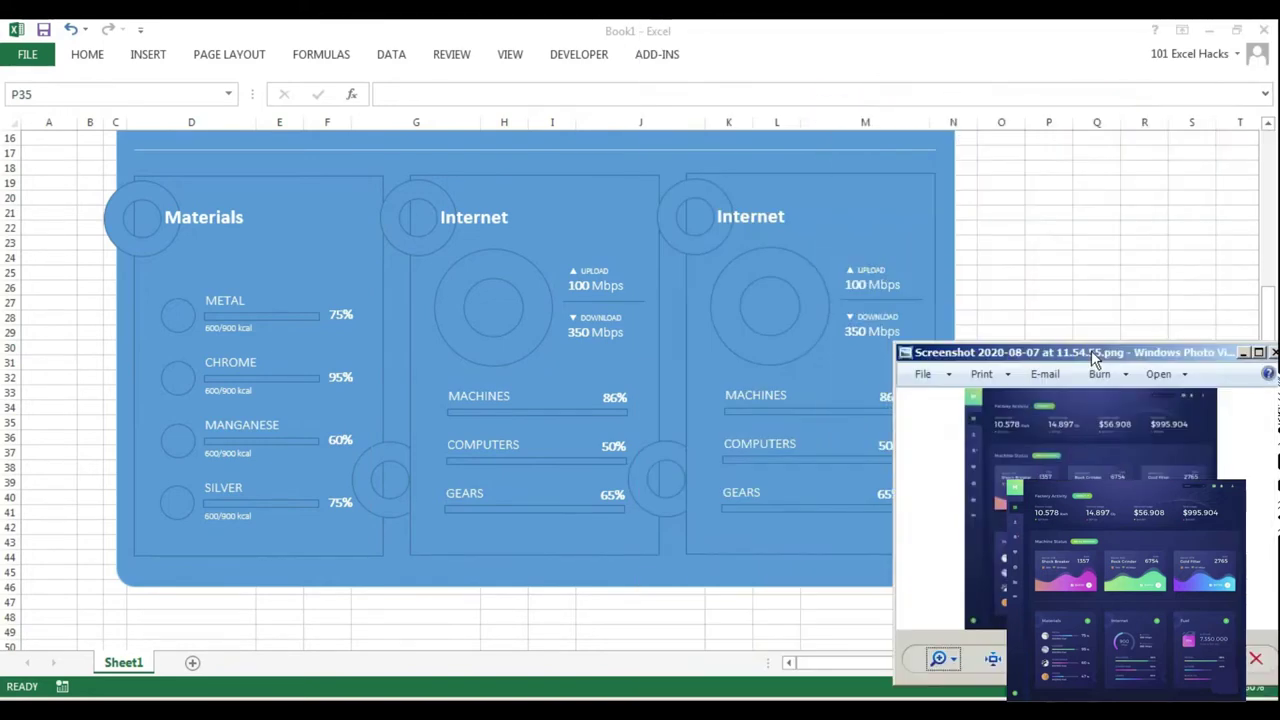
click(803, 280)
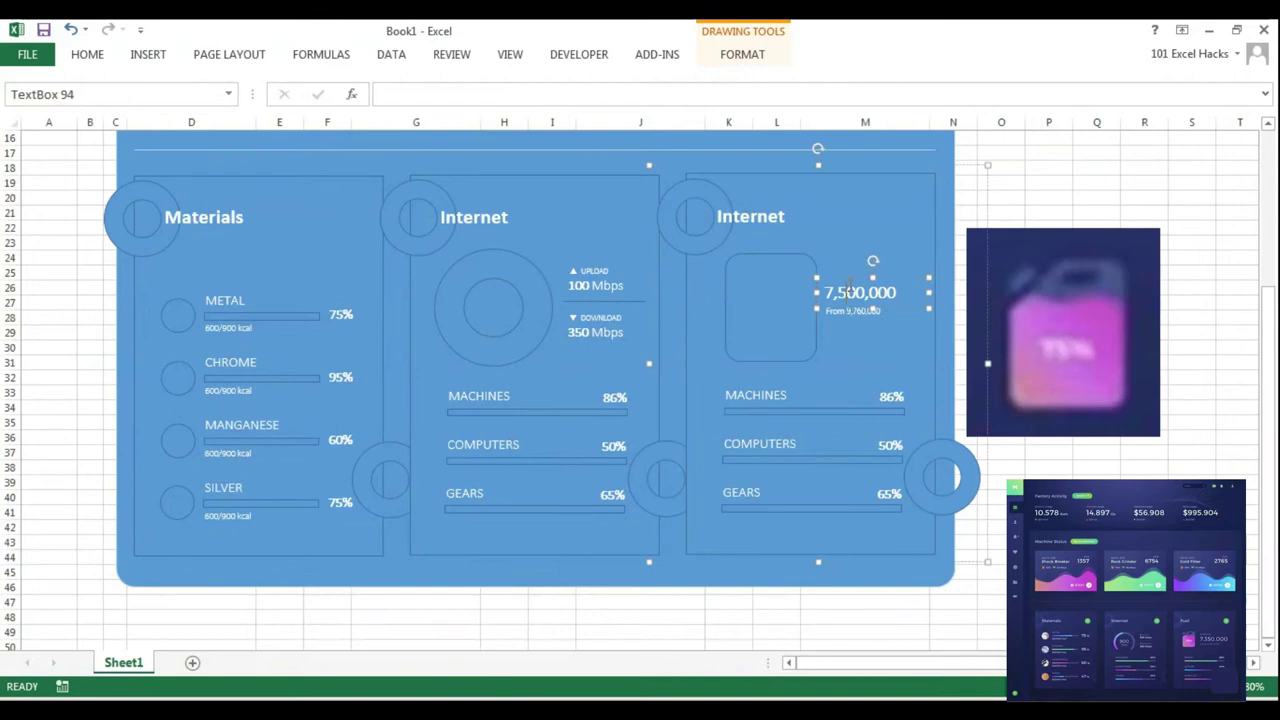
Step: Draw a small rounded rectangle at the can body's upper-left as the spout
click(737, 266)
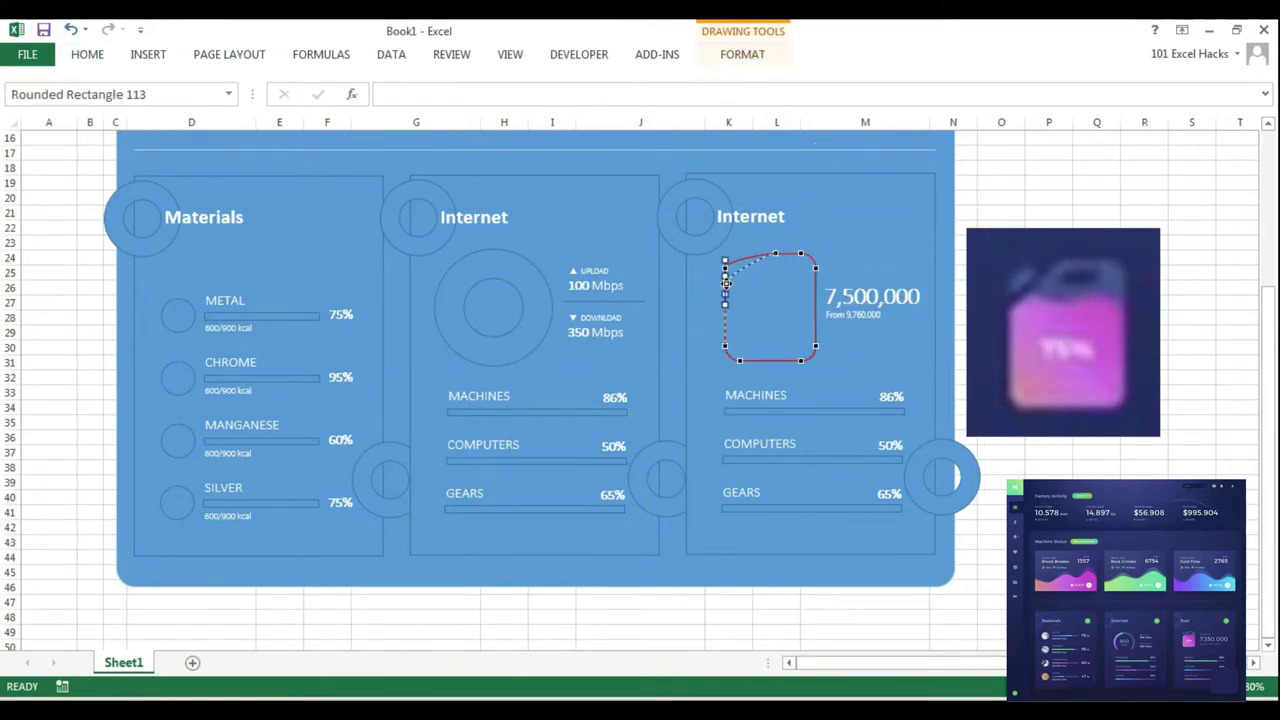
click(1039, 192)
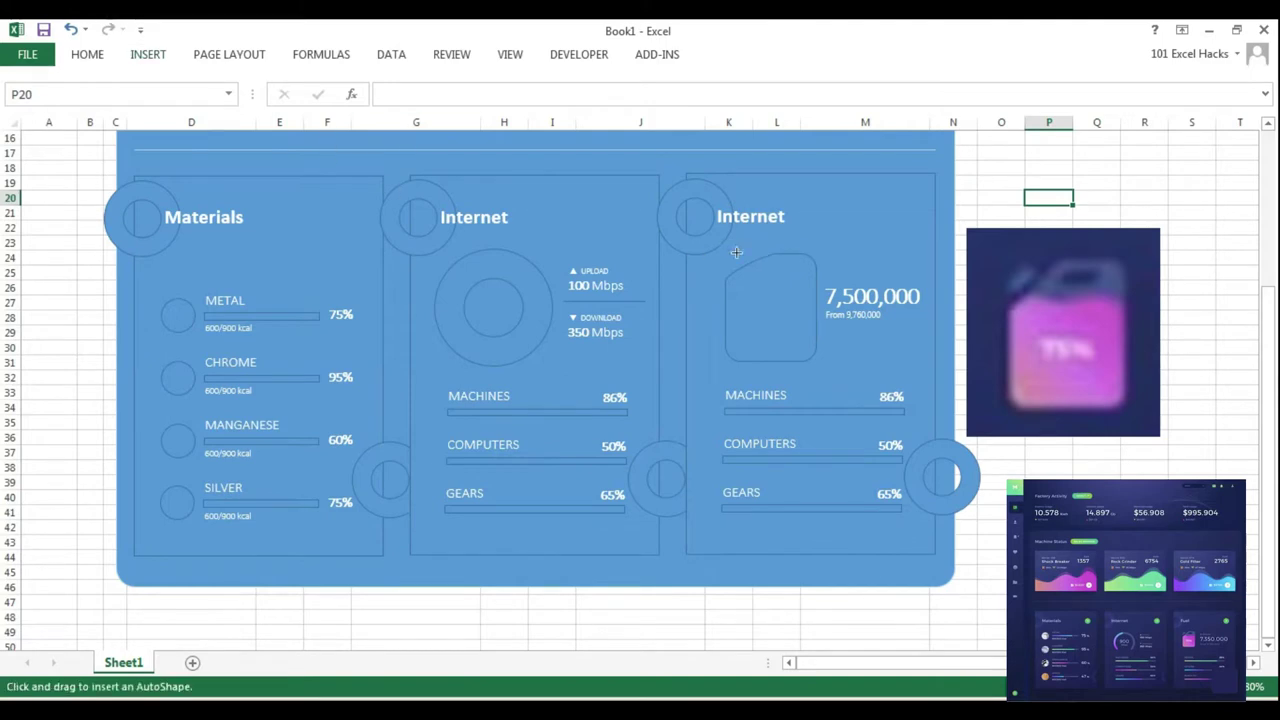
drag(738, 256, 754, 273)
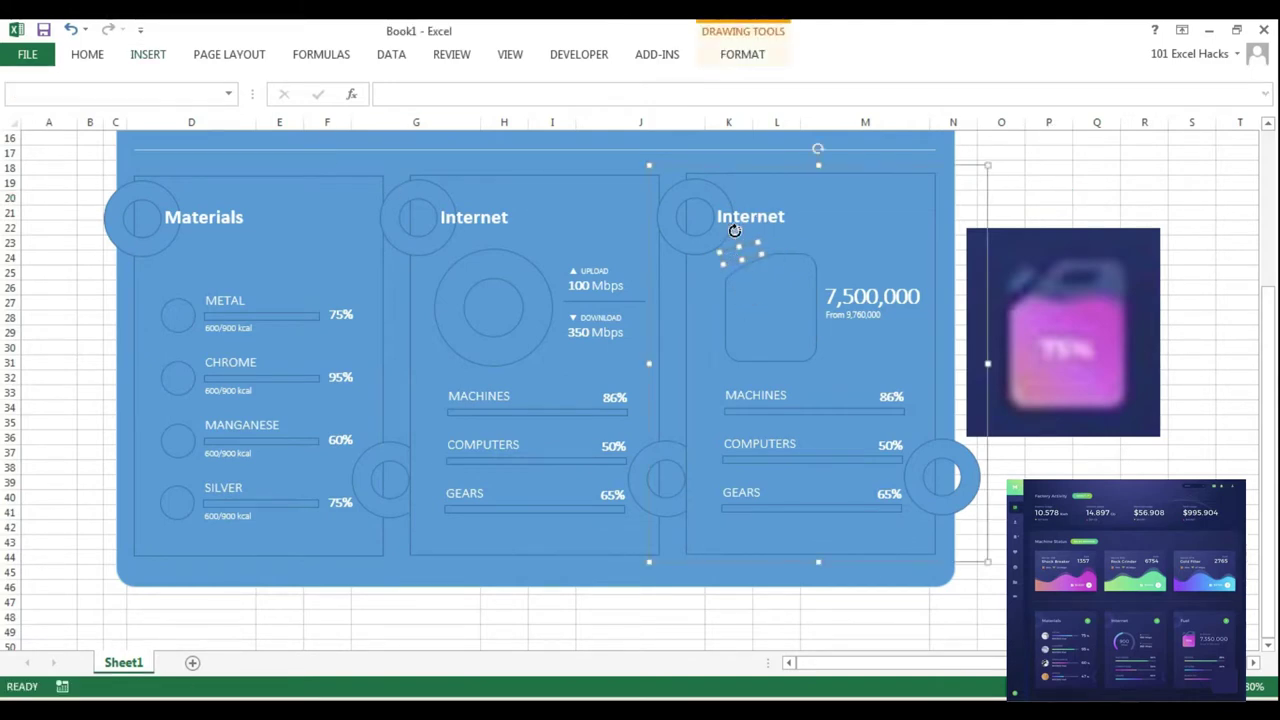
click(757, 244)
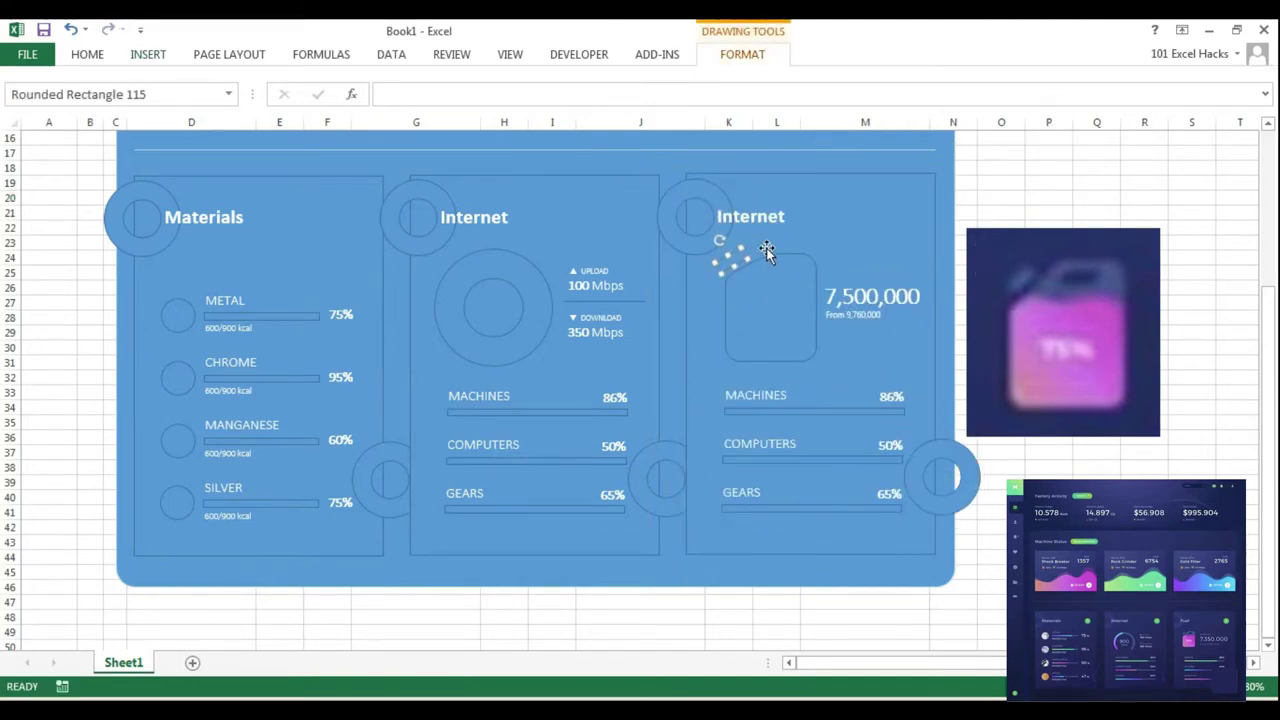
key(Escape)
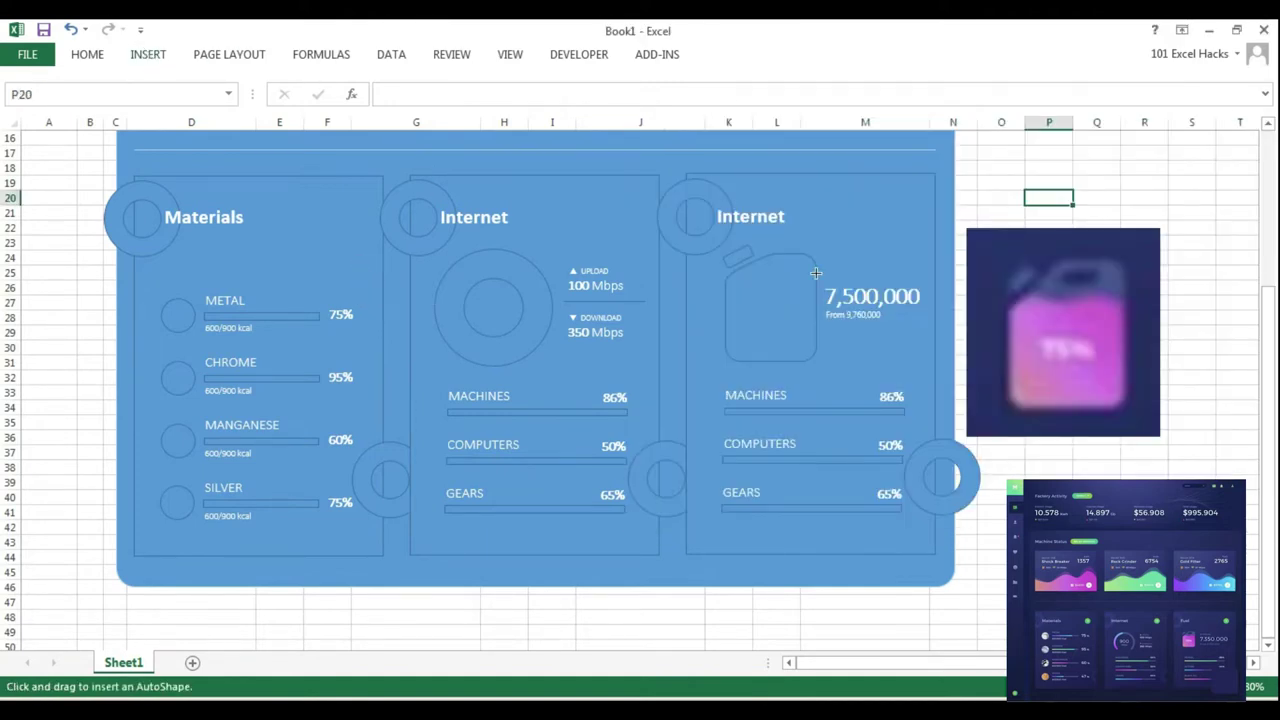
Step: Add a small parallelogram on top of the can and position it with the spout
drag(805, 264, 771, 278)
click(762, 280)
click(737, 256)
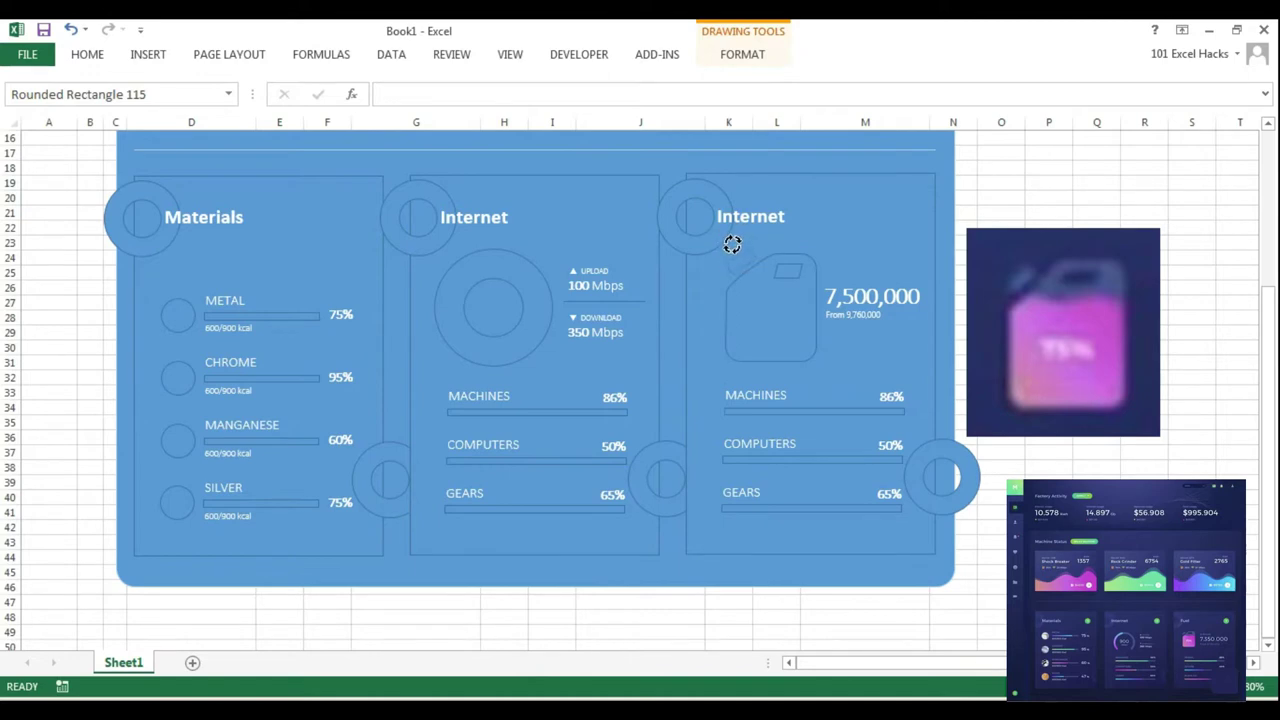
click(793, 268)
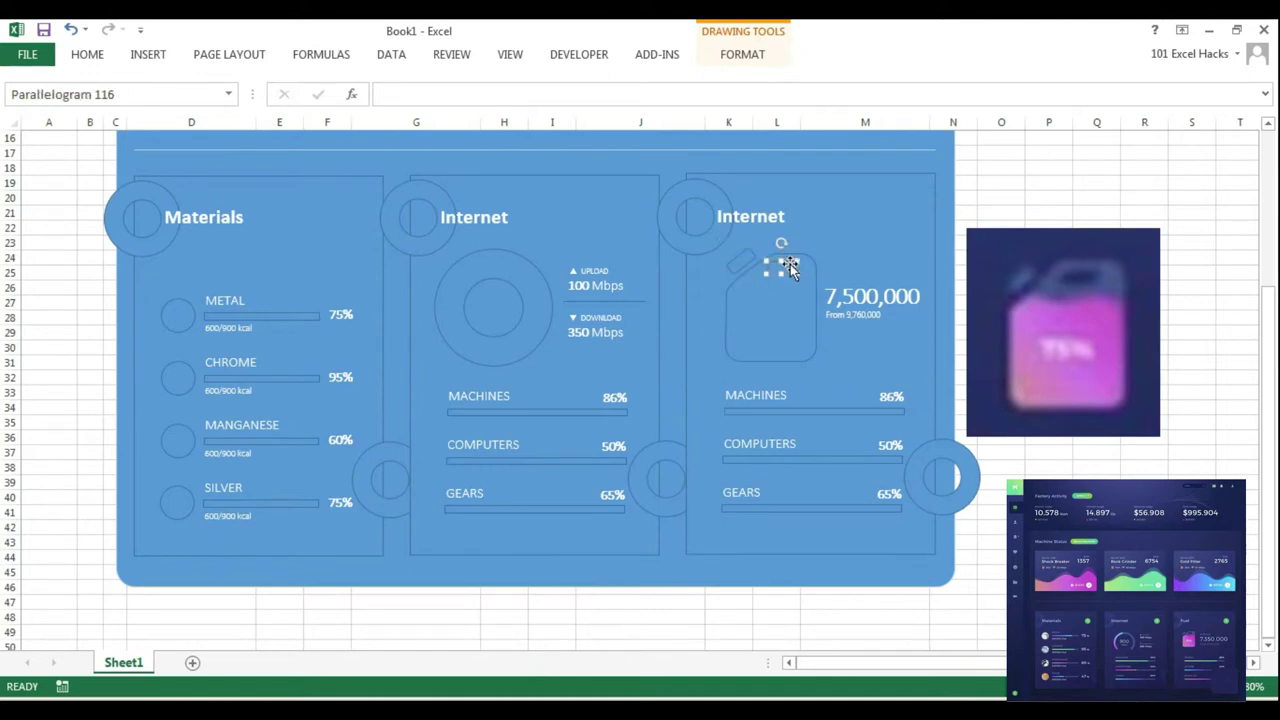
click(1014, 194)
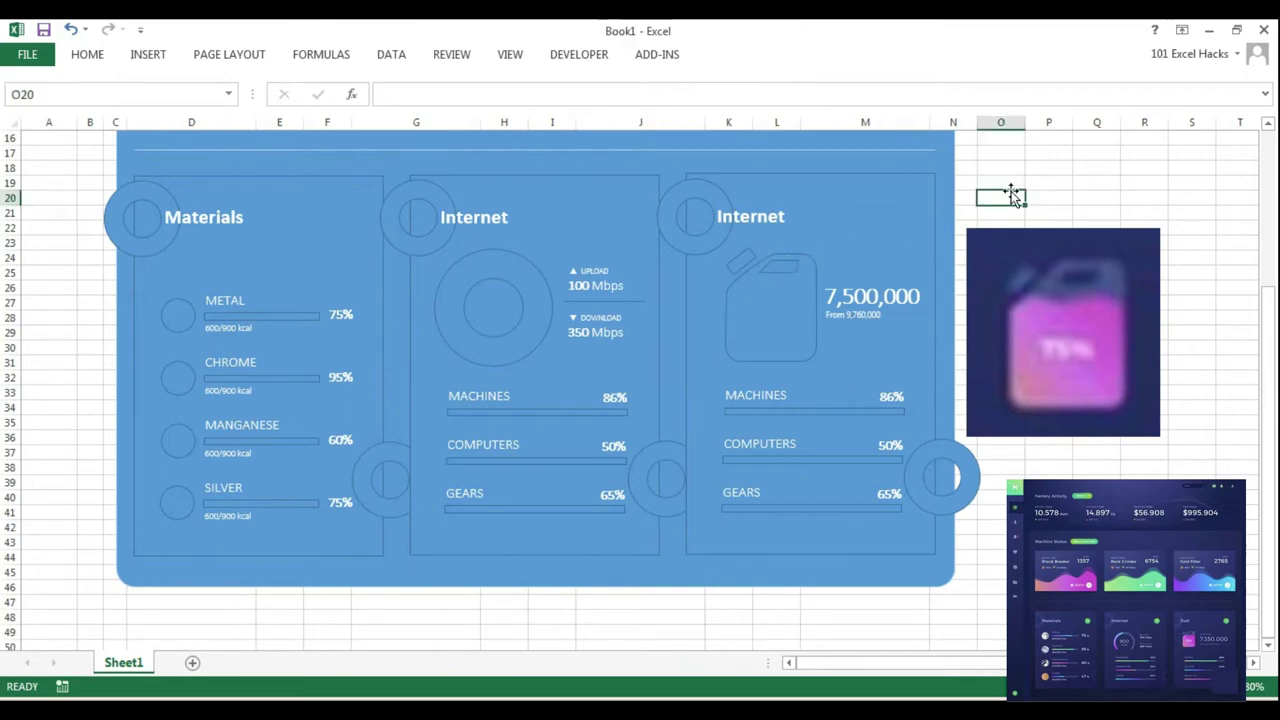
click(790, 267)
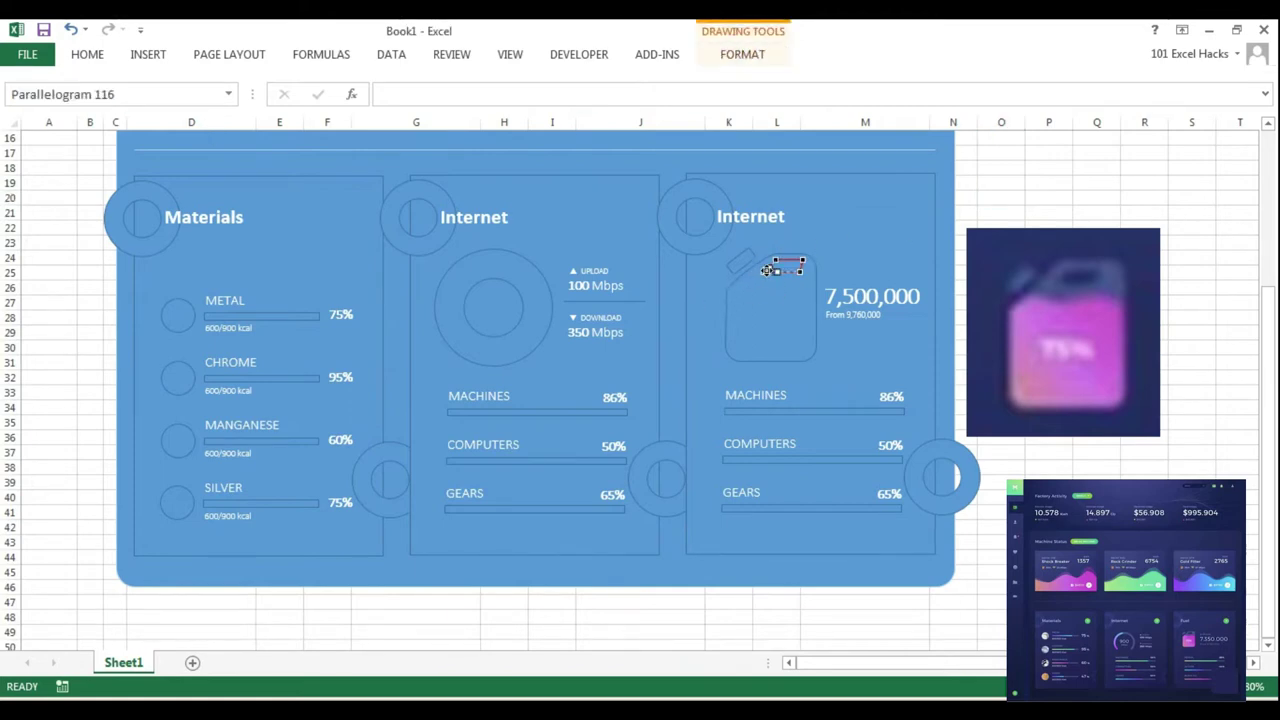
click(1045, 183)
click(787, 271)
Step: Retitle the third panel Fuel and put 75% in the text box inside the can
click(743, 257)
click(1094, 183)
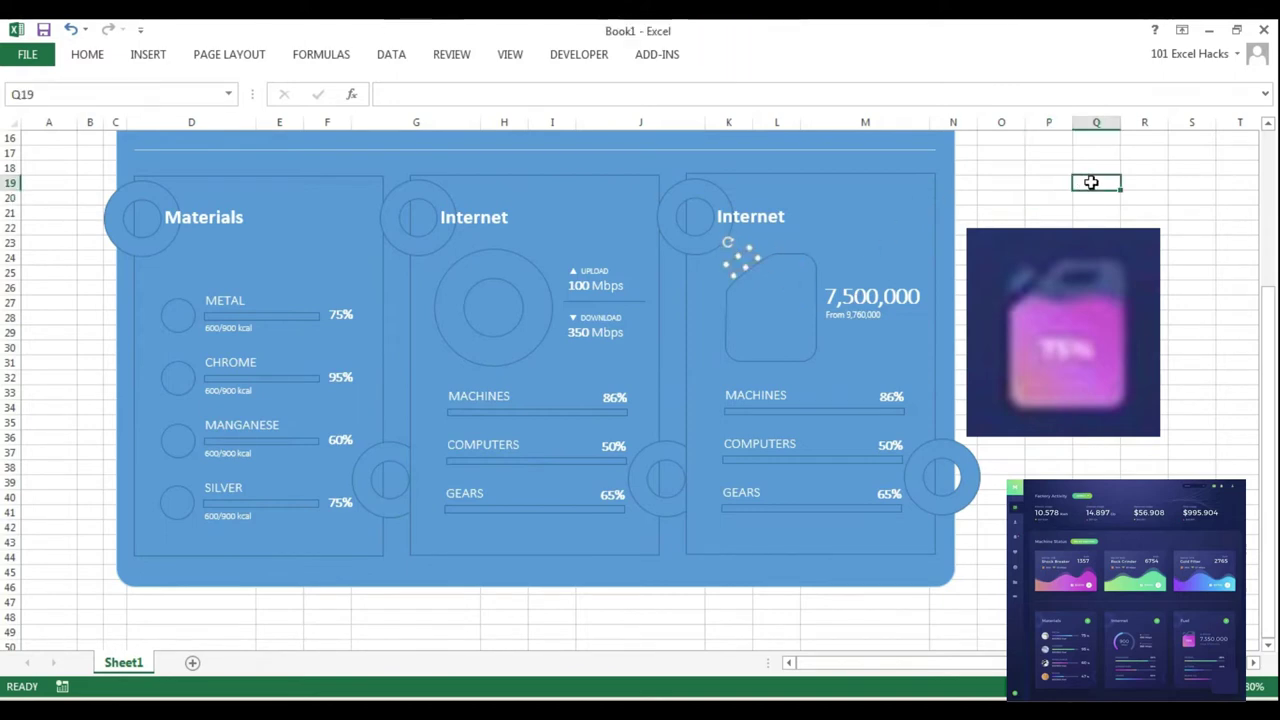
click(745, 228)
text(Fuel)
click(1094, 183)
click(908, 285)
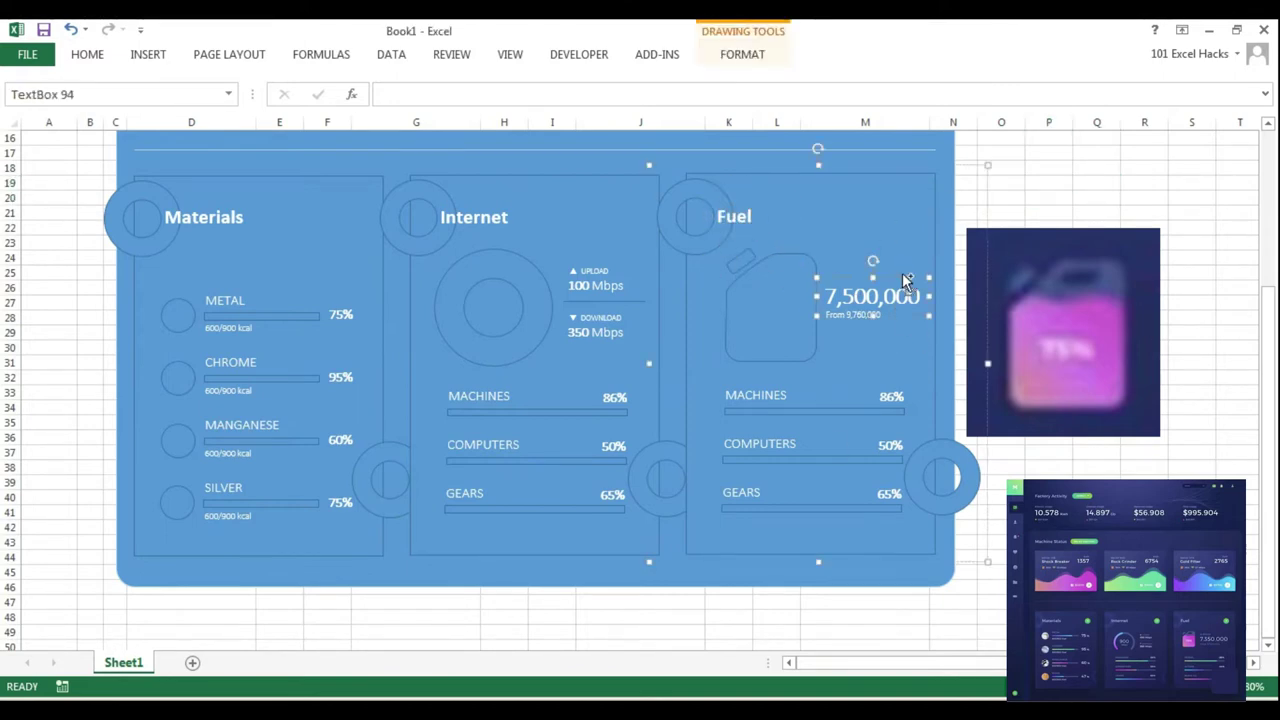
key(Tab)
Step: Rename the panel's row labels to PETROL, AVTURE and DIESEL
click(740, 396)
text(PETROL)
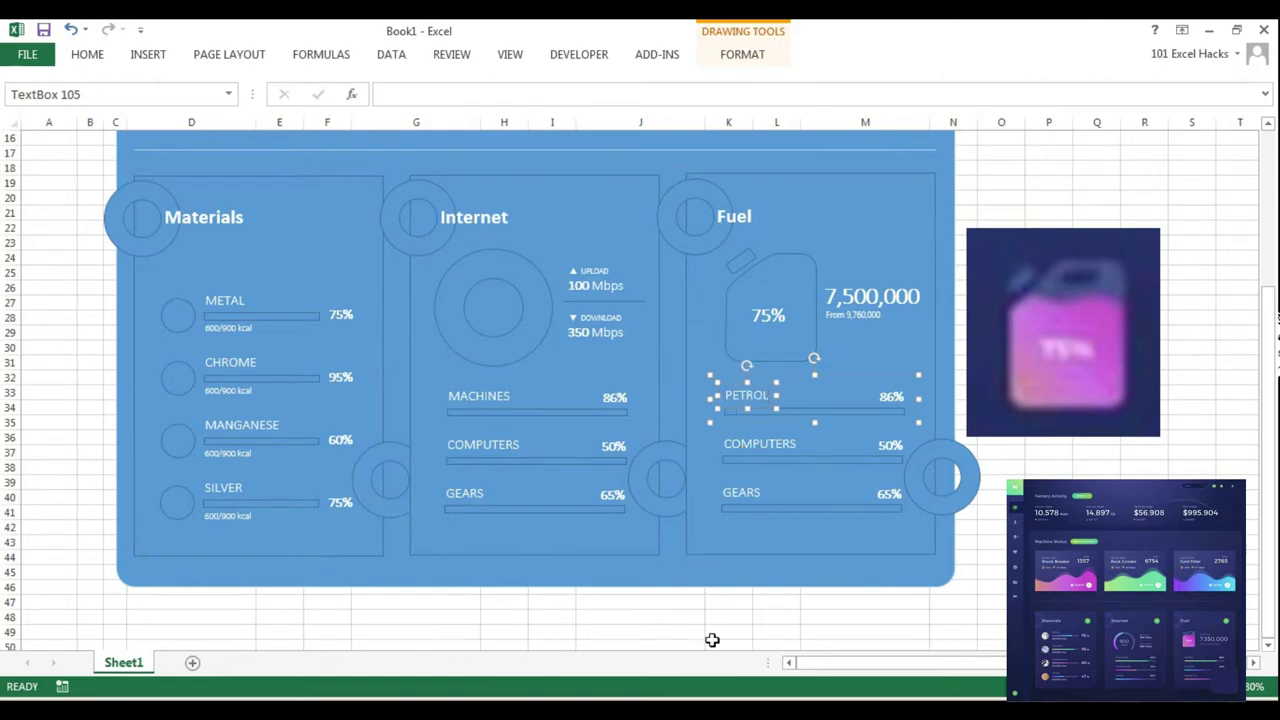
key(Tab)
text(AVTURE)
key(Tab)
text(DIESEL)
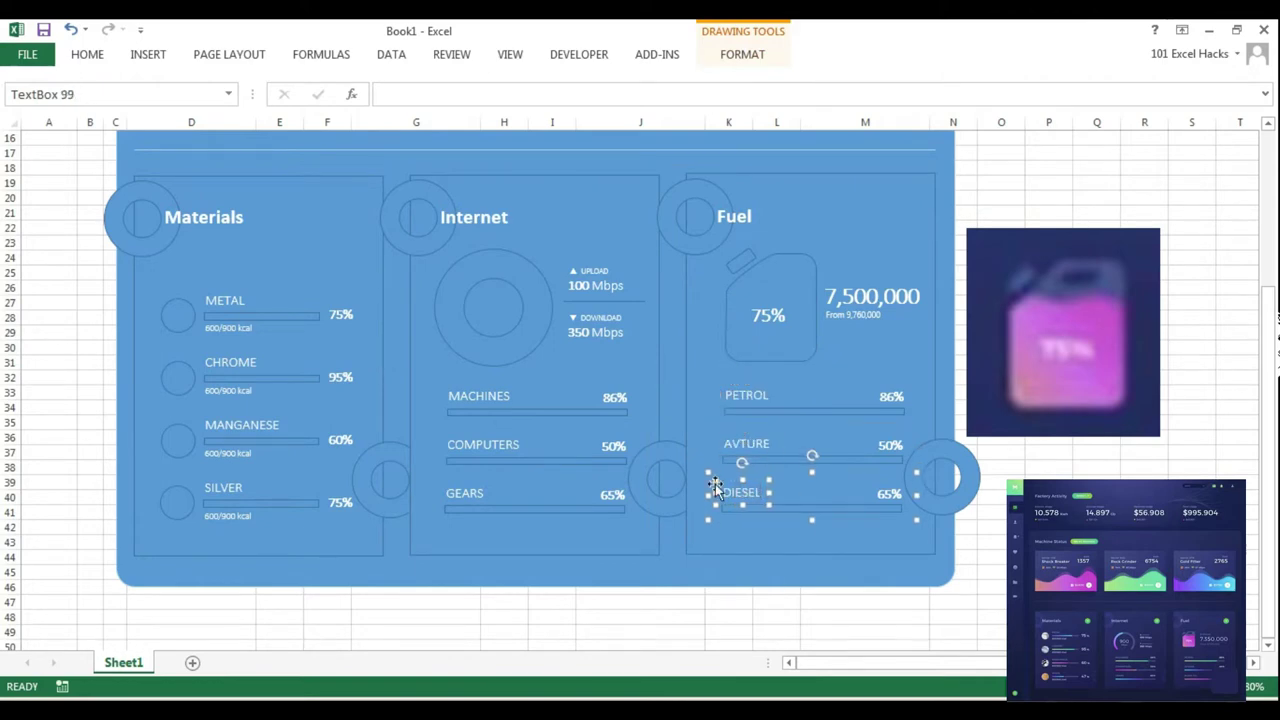
key(Tab)
key(Tab)
Step: Paste a copy of the Internet UPLOAD reading into the first top card, discarding the stray 7,500,000 copy
key(Escape)
scroll(823, 503, up, 2)
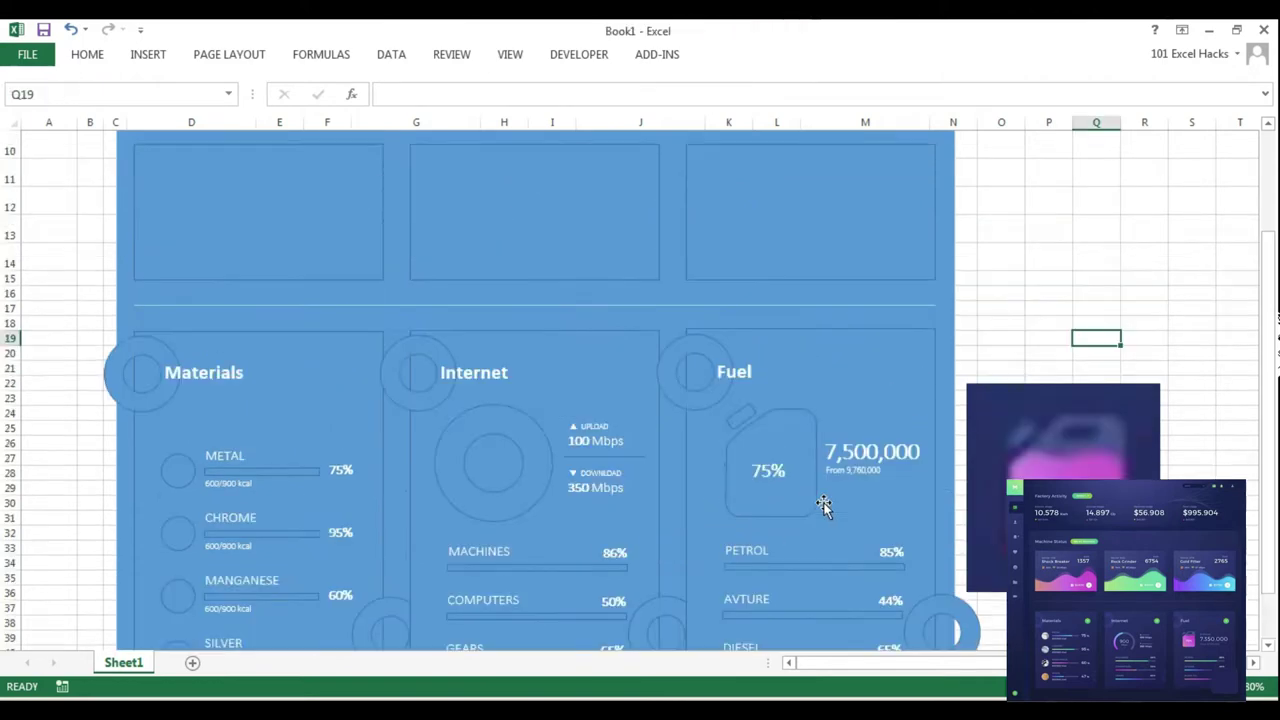
scroll(463, 312, up, 2)
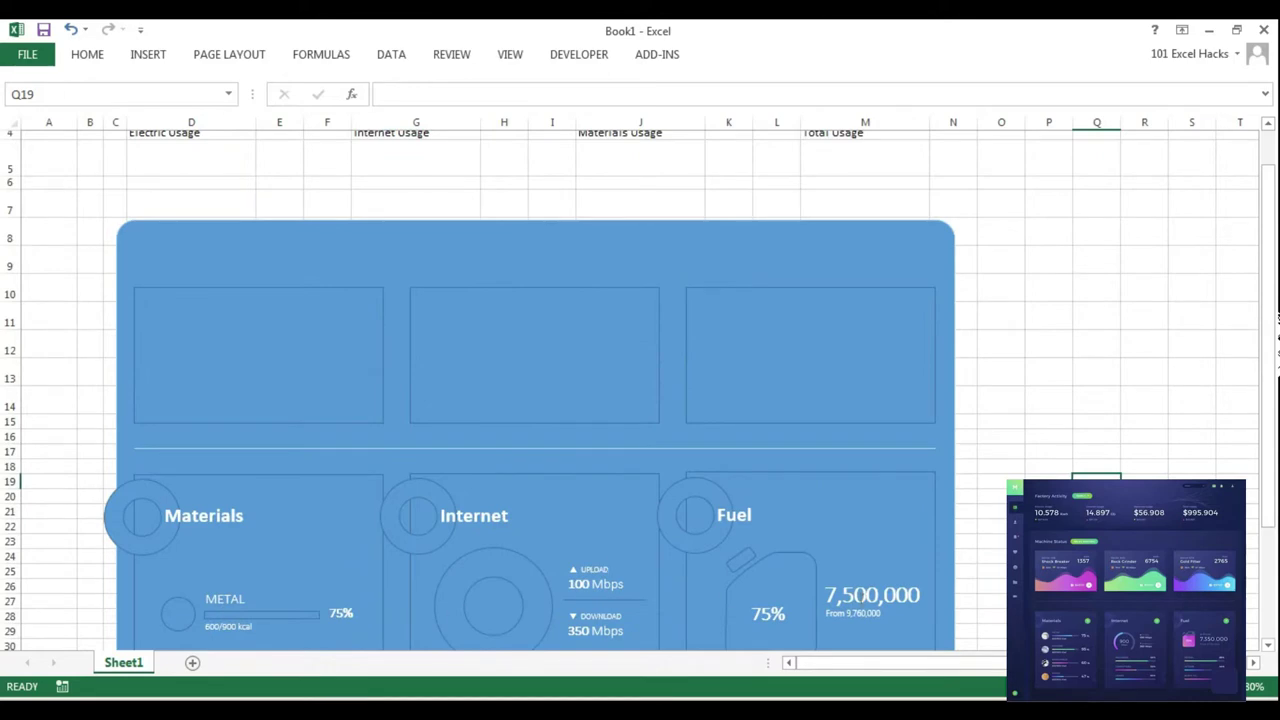
click(871, 596)
scroll(871, 596, down, 2)
drag(871, 509, 249, 220)
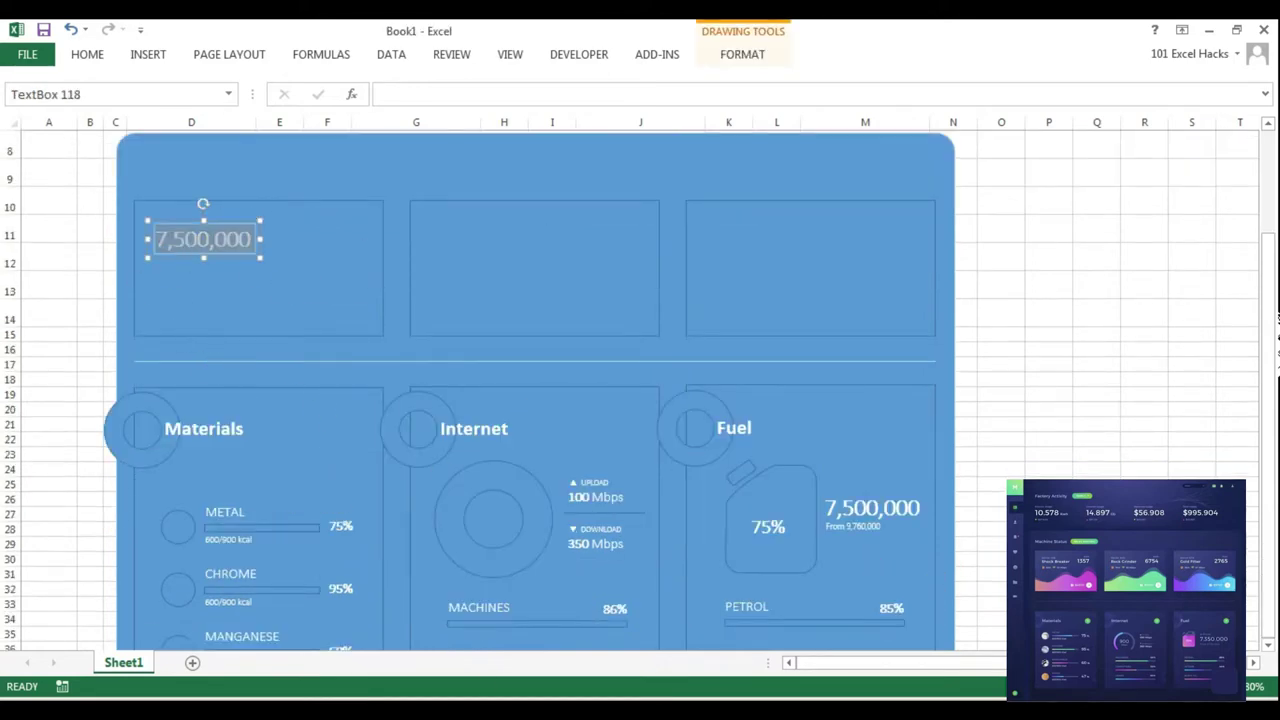
key(Delete)
click(592, 485)
key(ctrl+c)
key(ctrl+v)
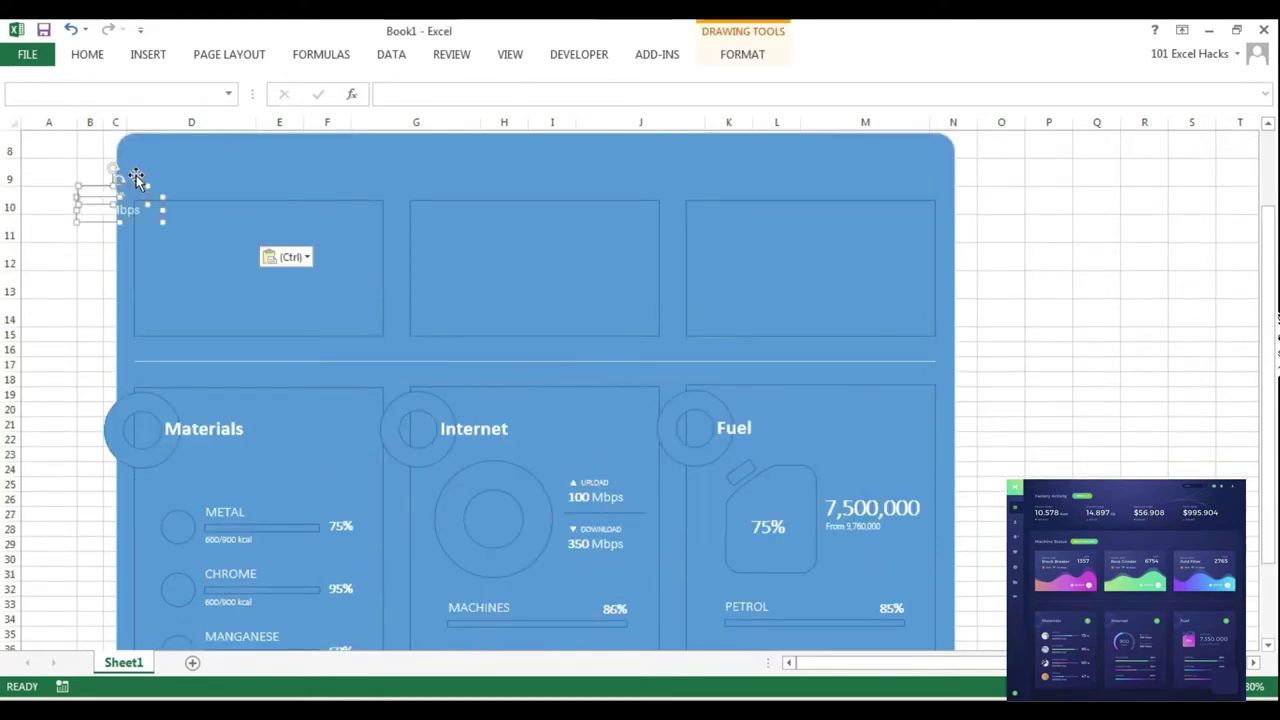
mouse_move(128, 172)
mouse_down()
mouse_move(207, 213)
mouse_move(186, 209)
mouse_move(342, 236)
mouse_up()
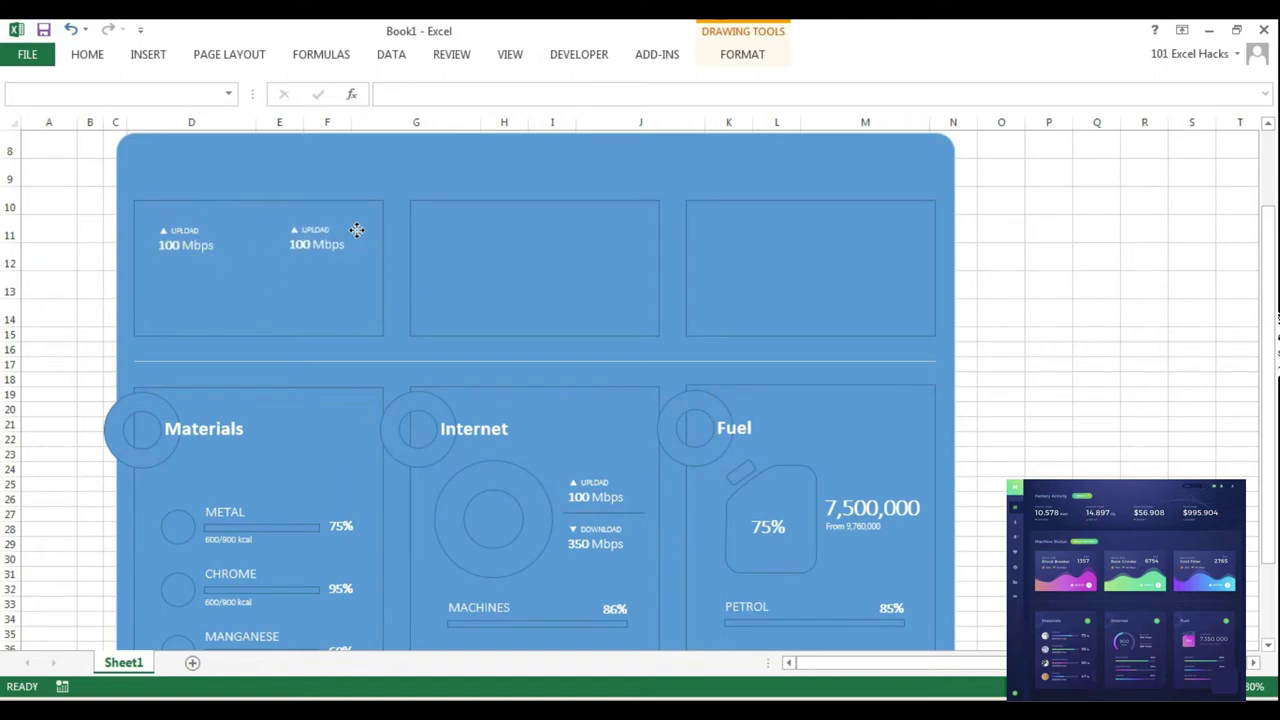
Step: Change the caption to SECTOR 34B and widen the Shock Breaker box so its text fits
click(172, 222)
double_click(180, 230)
text(SECTOR 34B)
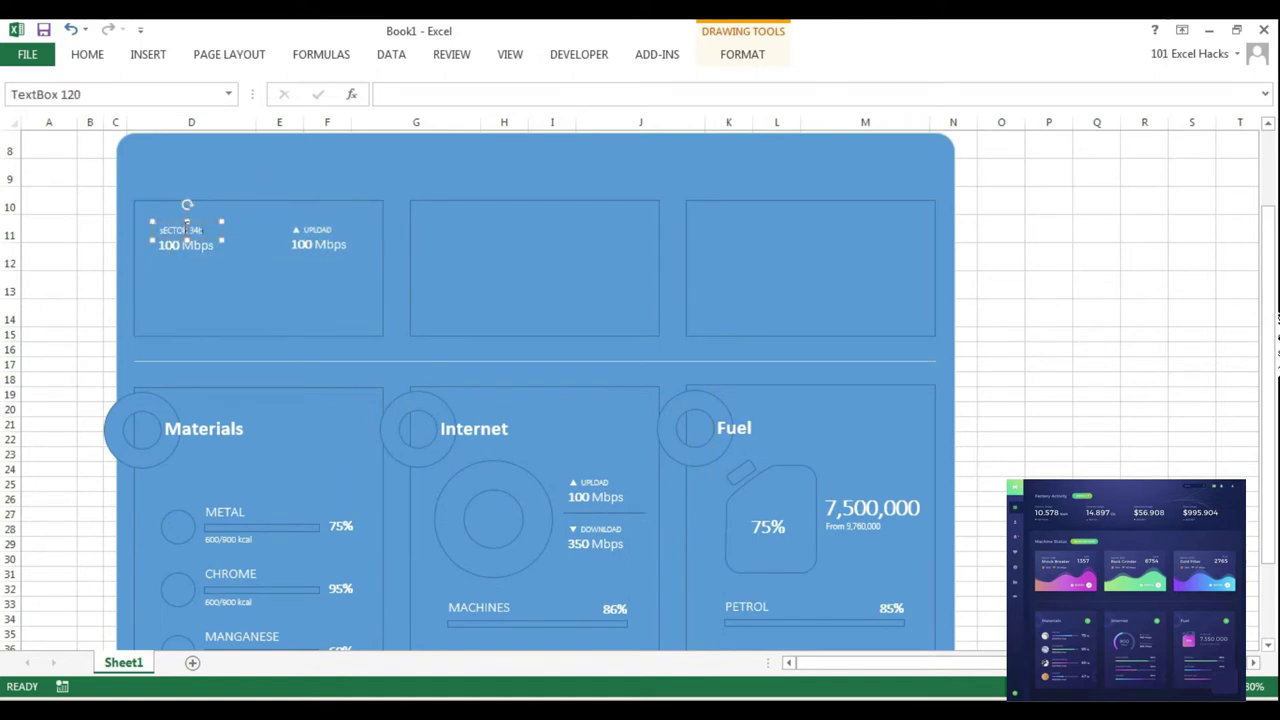
click(213, 243)
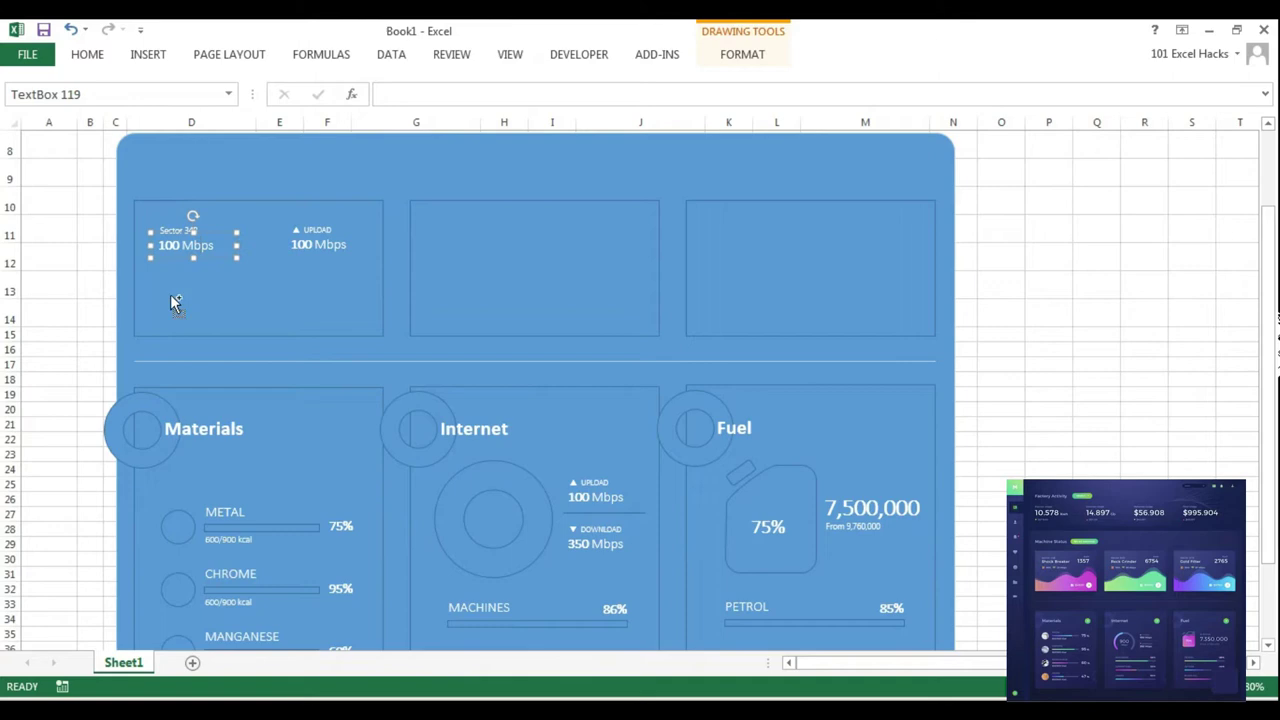
text(Shock Brea)
drag(237, 245, 265, 245)
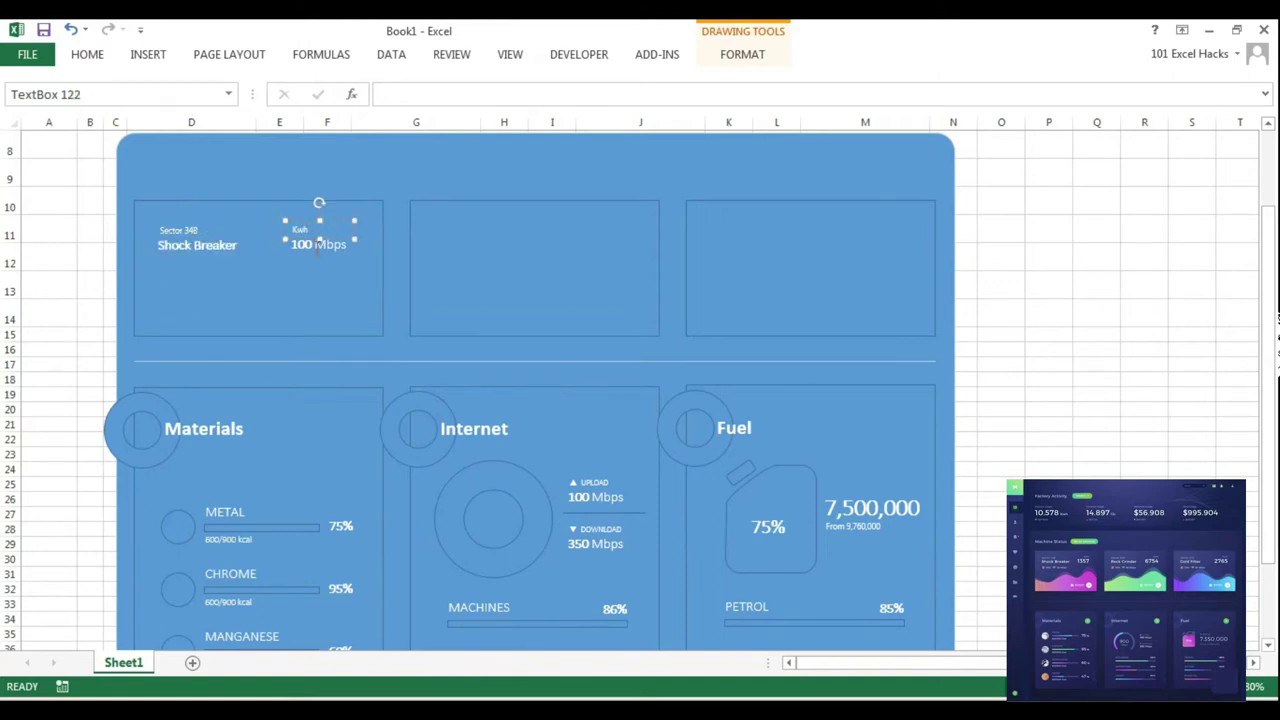
Step: Right-align the Kwh caption and 1357 reading at the card's right edge, then select the card's text boxes
key(ctrl+r)
click(343, 255)
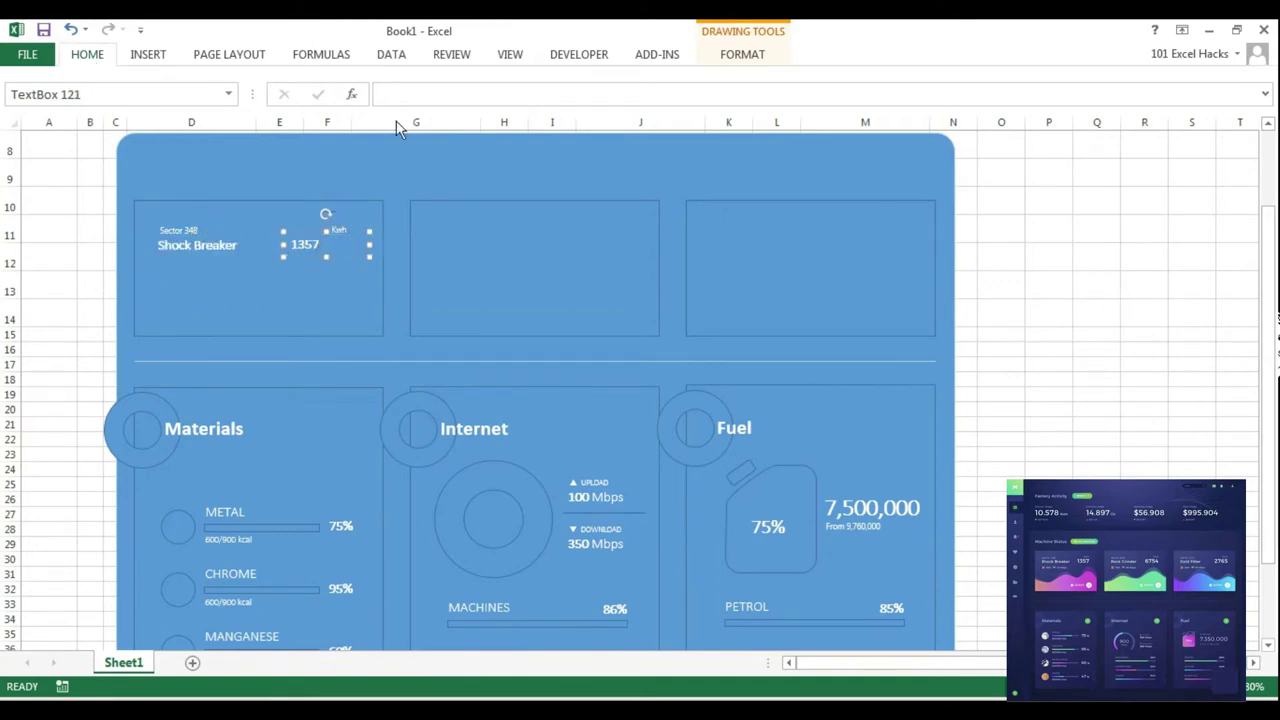
key(ctrl+r)
mouse_move(283, 244)
mouse_down()
mouse_move(313, 244)
mouse_move(333, 224)
mouse_move(291, 244)
mouse_up()
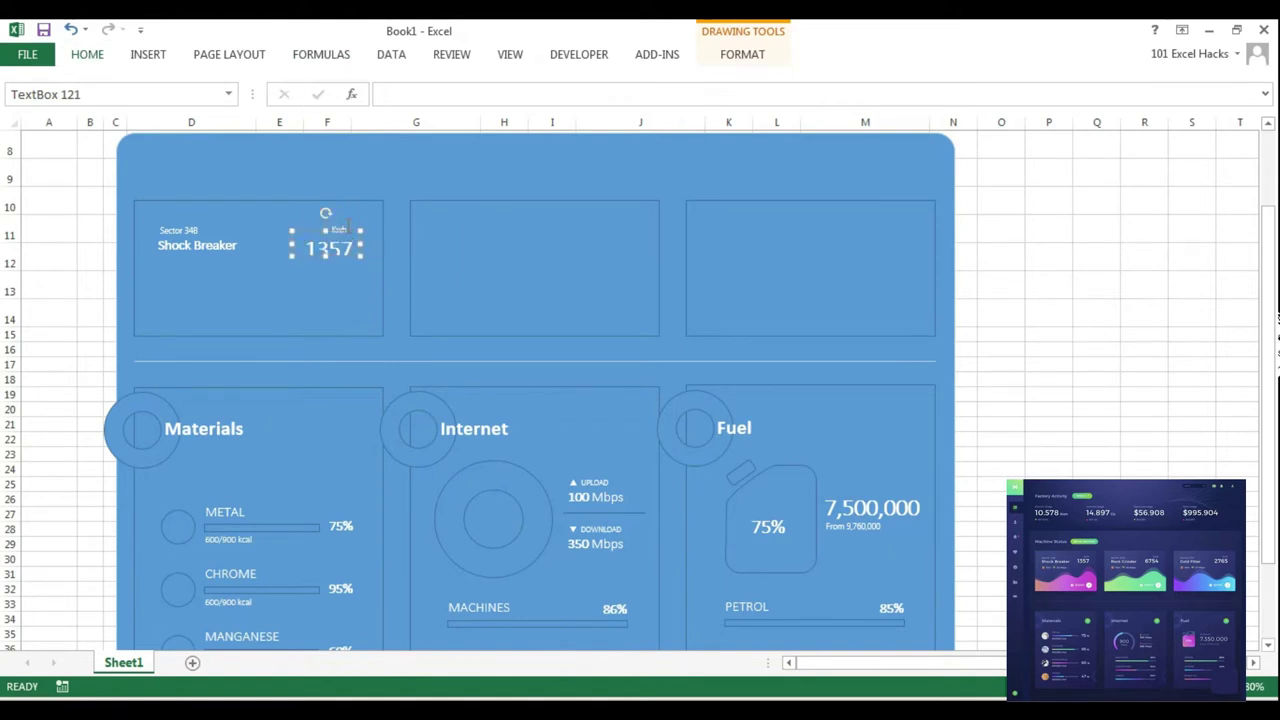
shift+click(197, 245)
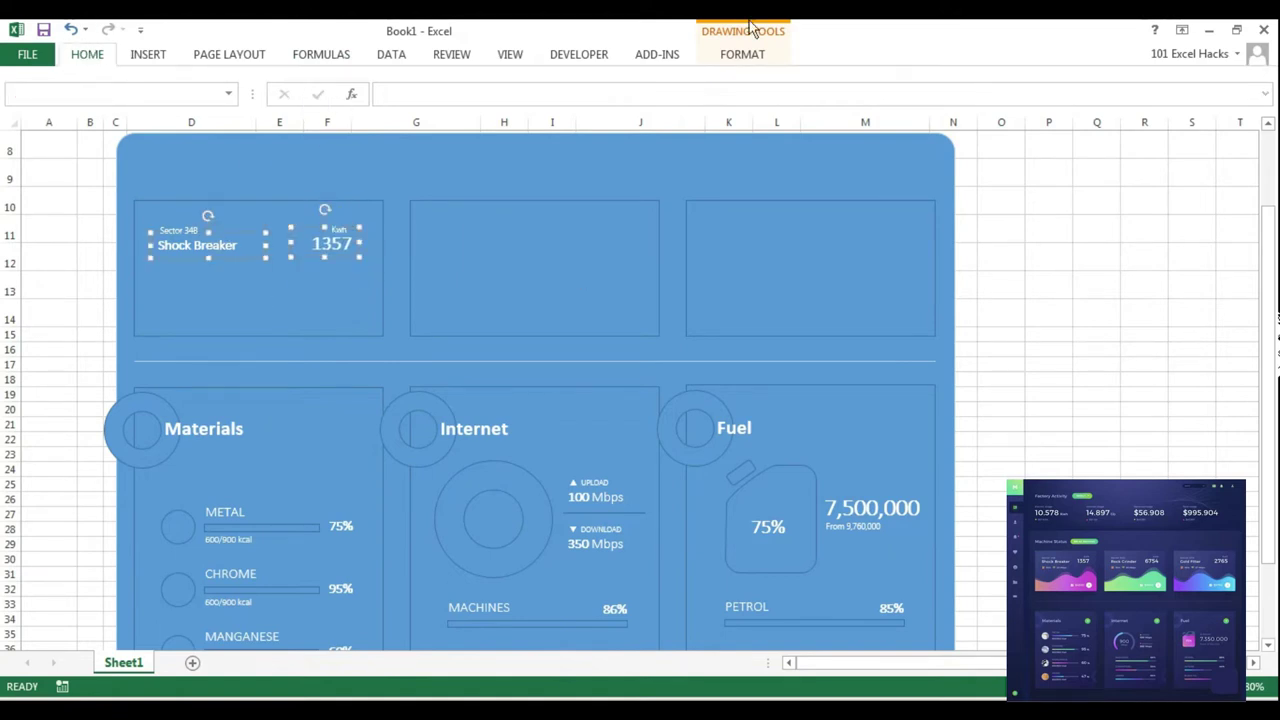
key(Escape)
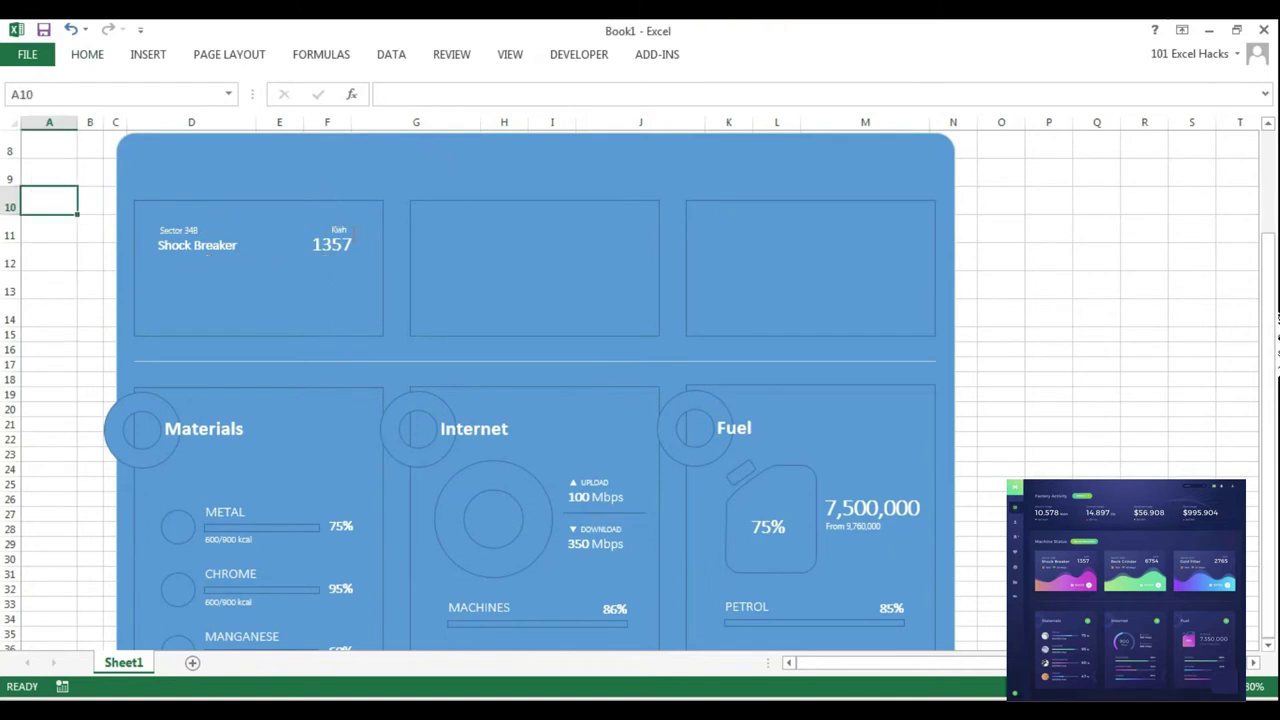
click(197, 245)
Step: Group the Shock Breaker labels and copy them into the middle and right cards, aligned
shift+click(332, 244)
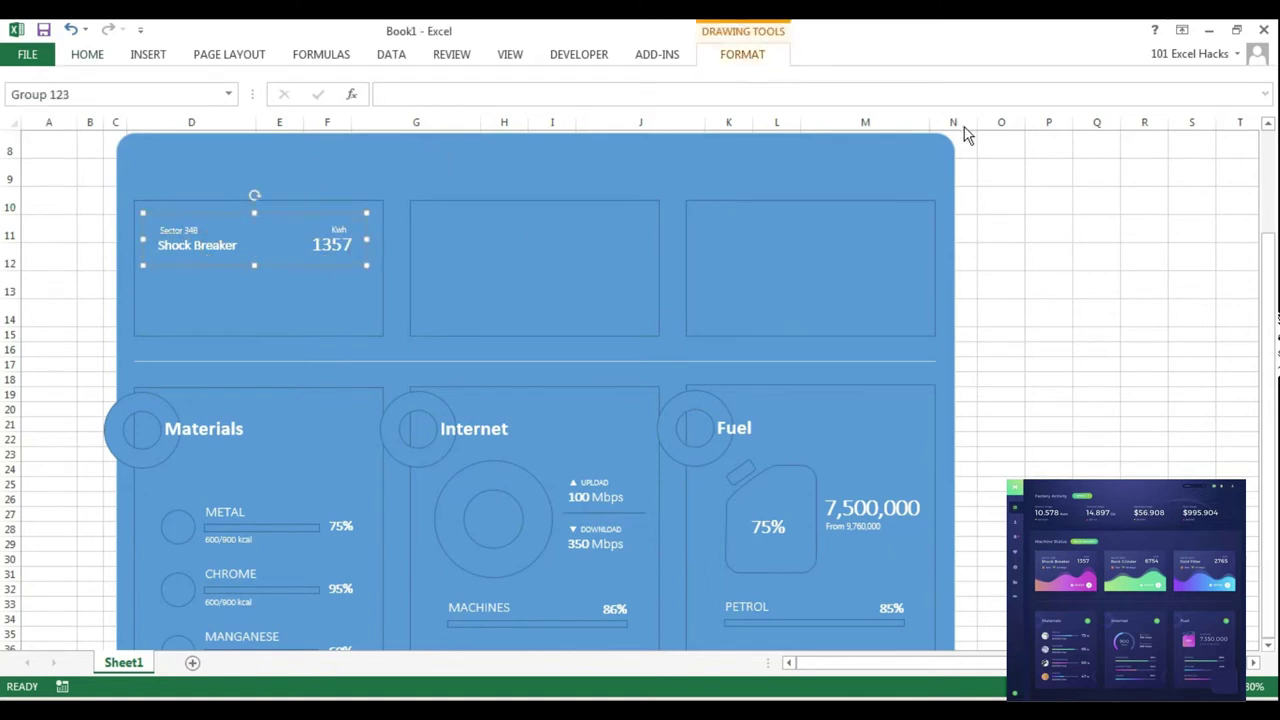
key(ctrl+d)
drag(304, 235, 571, 225)
key(ctrl+d)
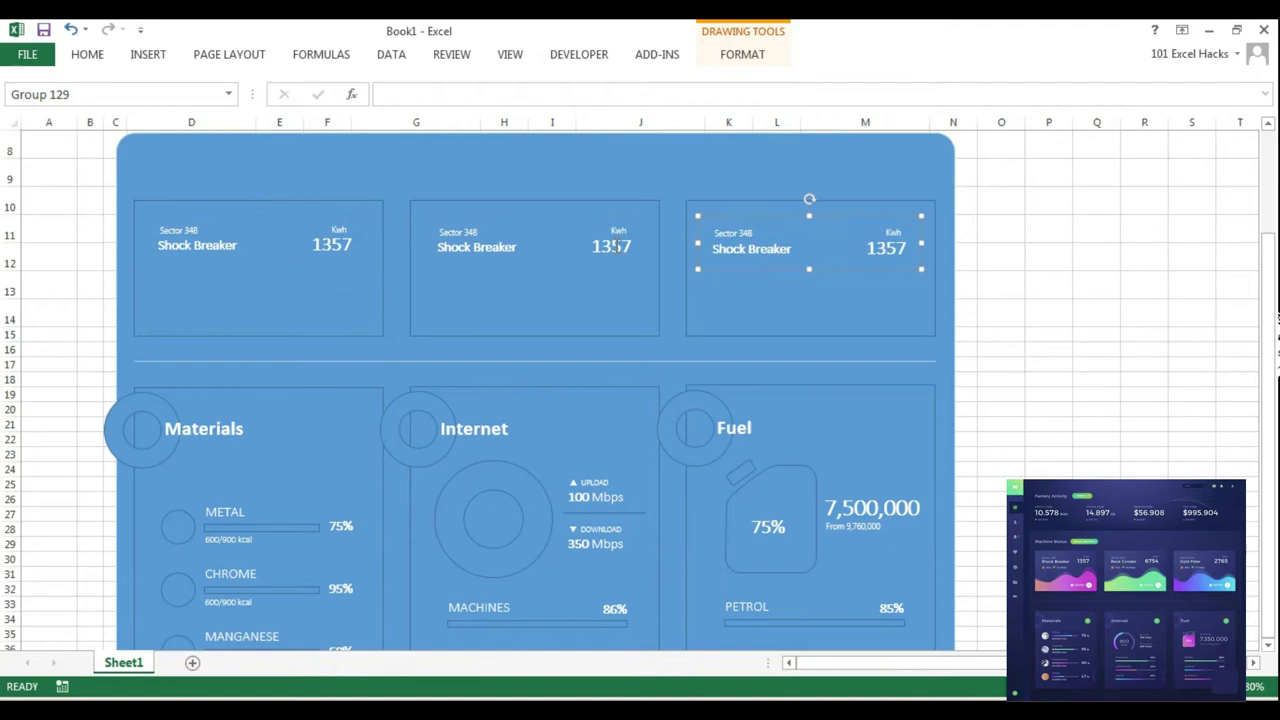
key(alt+j)
key(d)
key(a)
key(a)
key(b)
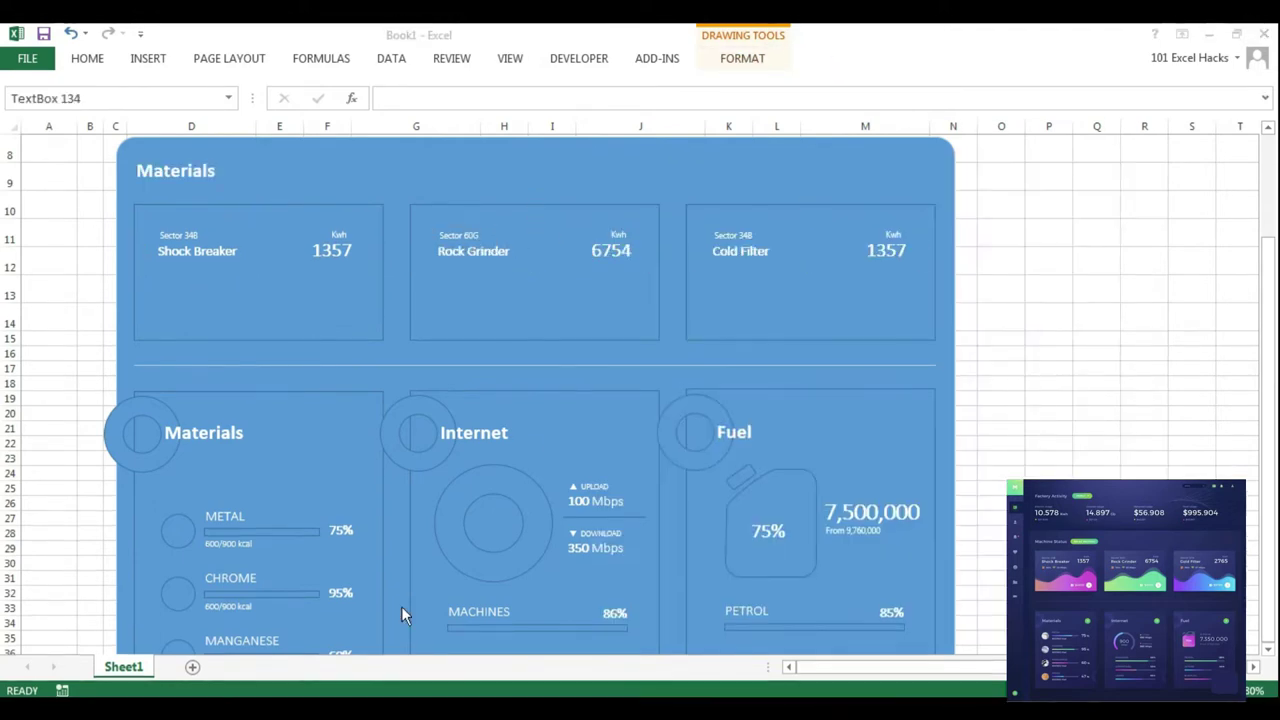
Step: Retitle the top panel from Materials to Machine Status
double_click(214, 166)
text(Machine status)
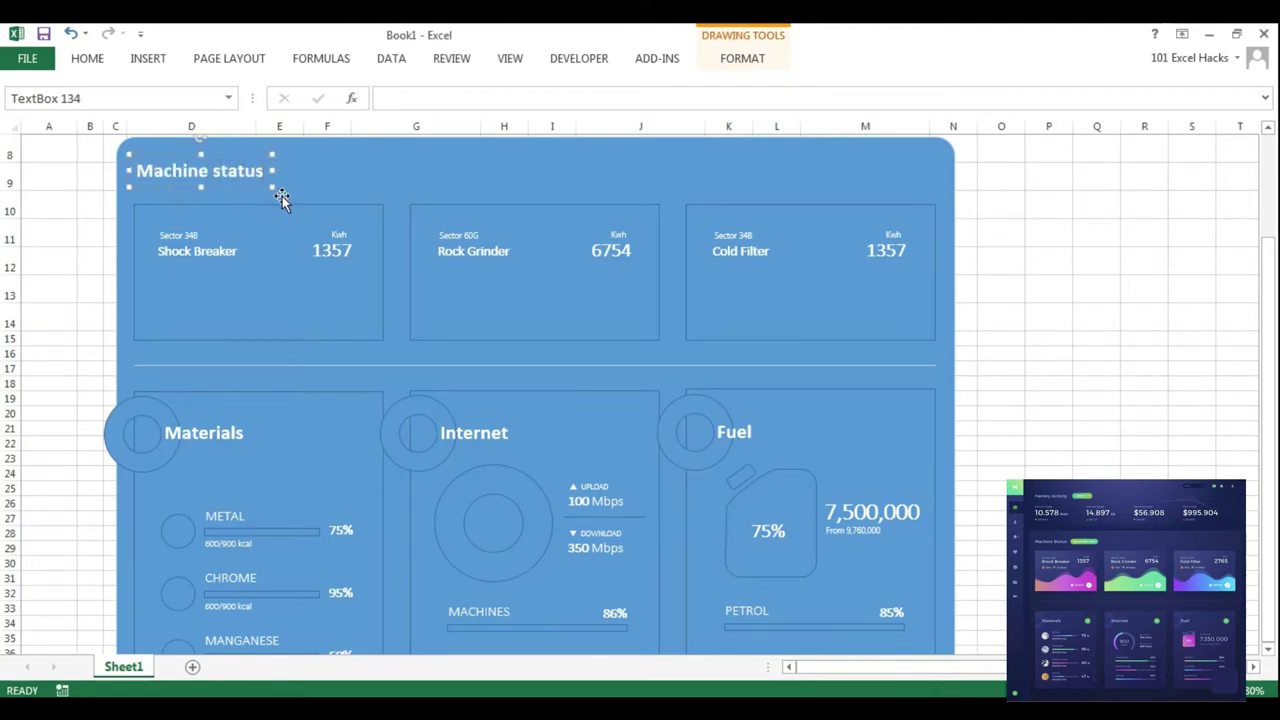
key(BackSpace)
text(S)
scroll(270, 255, up, 2)
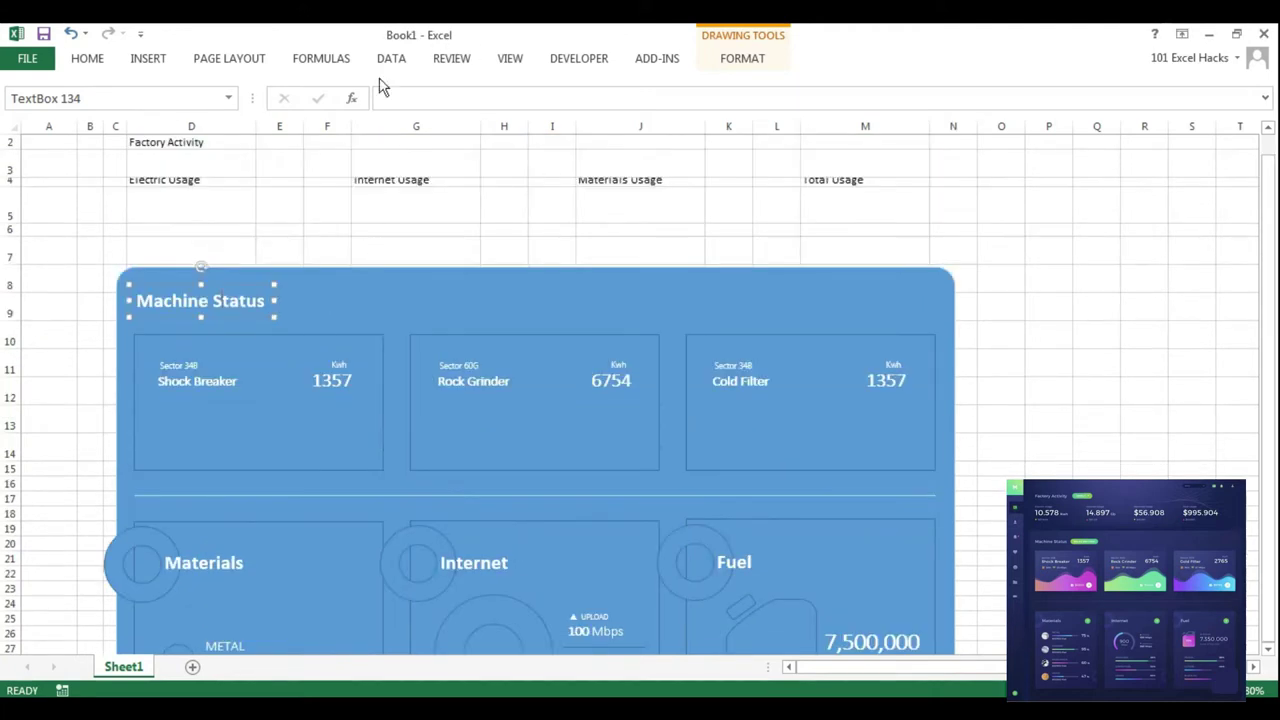
click(170, 58)
Step: Draw a small rounded rectangle and position it beside the Machine Status title
drag(470, 315, 472, 318)
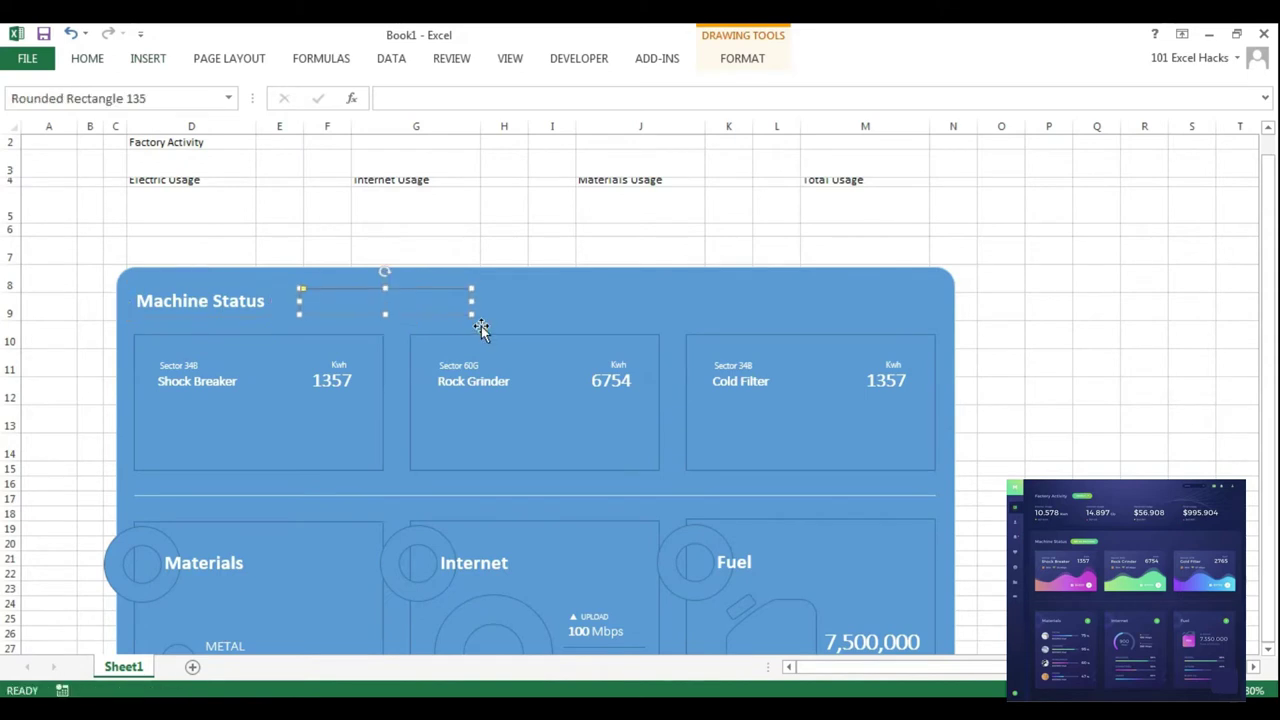
key(Left)
key(Left)
key(Left)
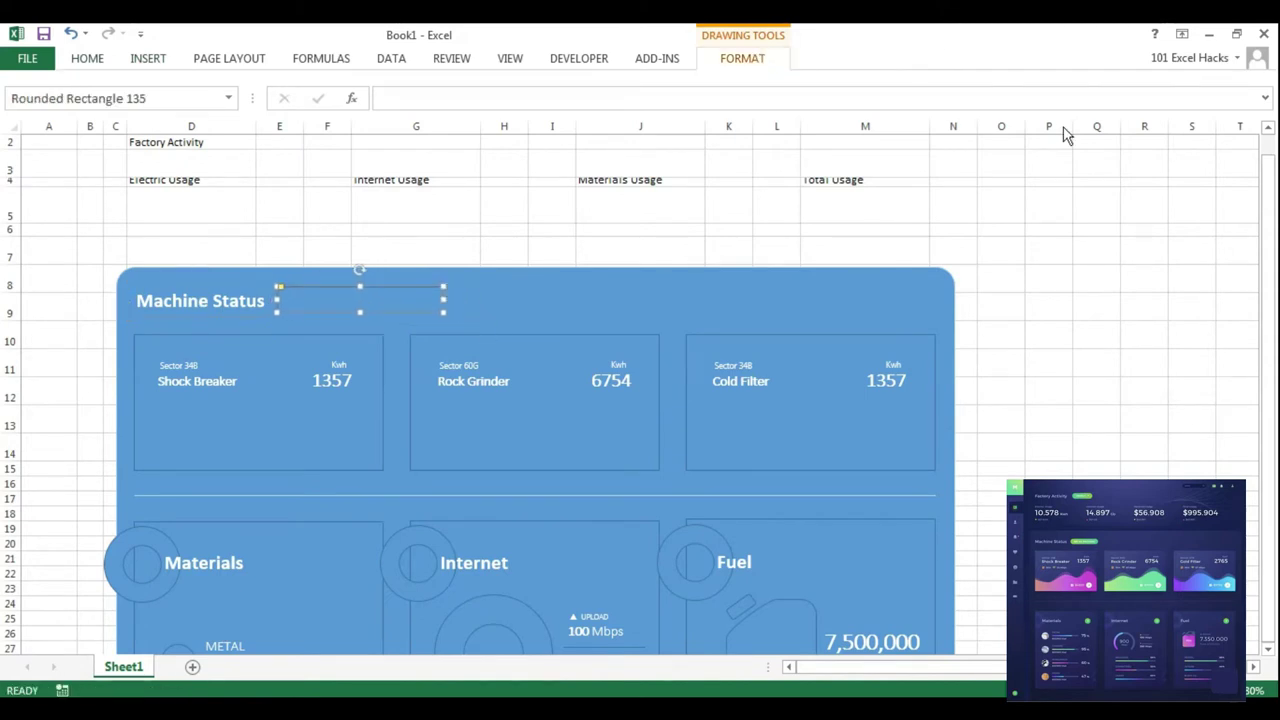
key(Escape)
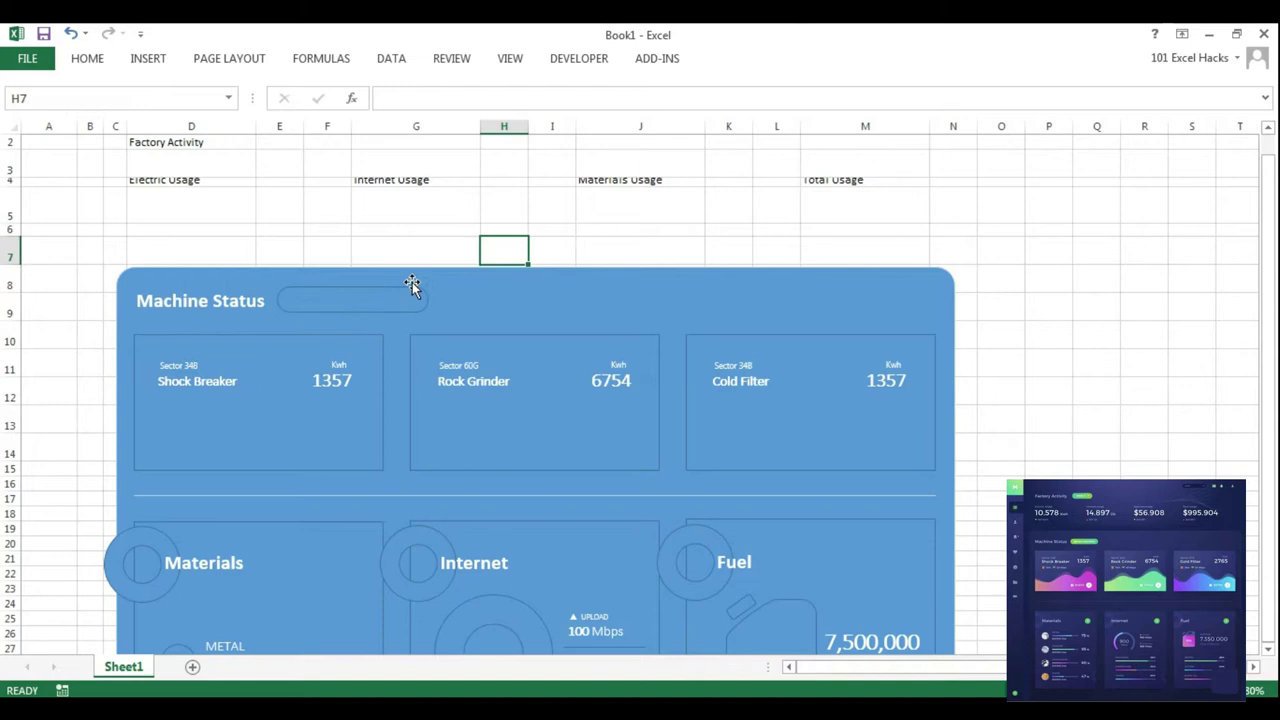
click(380, 296)
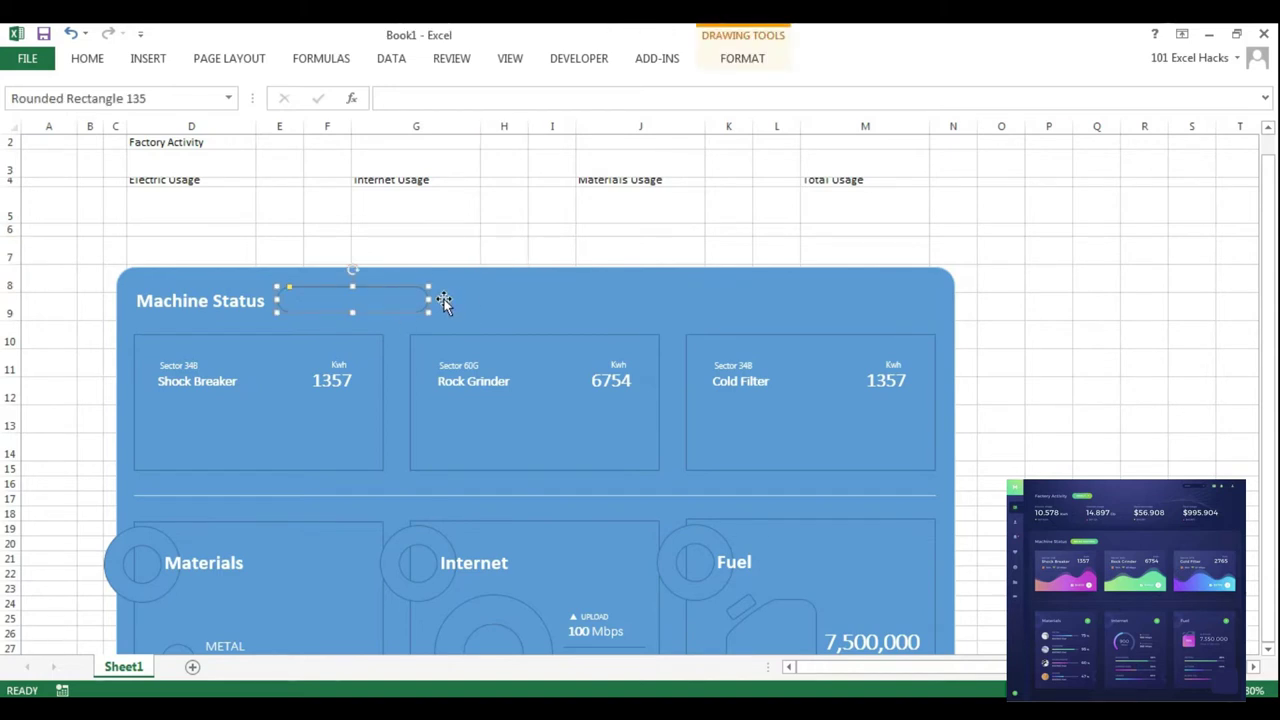
drag(443, 302, 448, 304)
Step: Label the button SEE ALL MACHINES in bold and bring up its fill options
text(SEE ALL MACHINES)
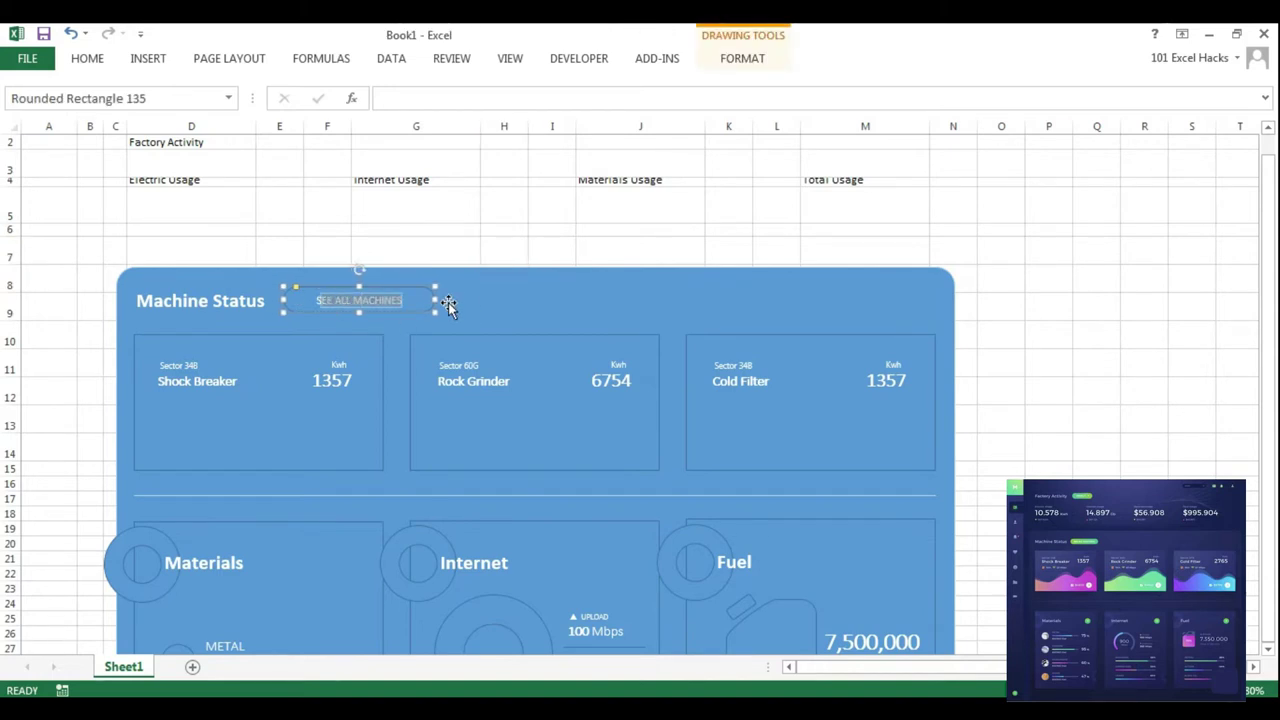
key(ctrl+b)
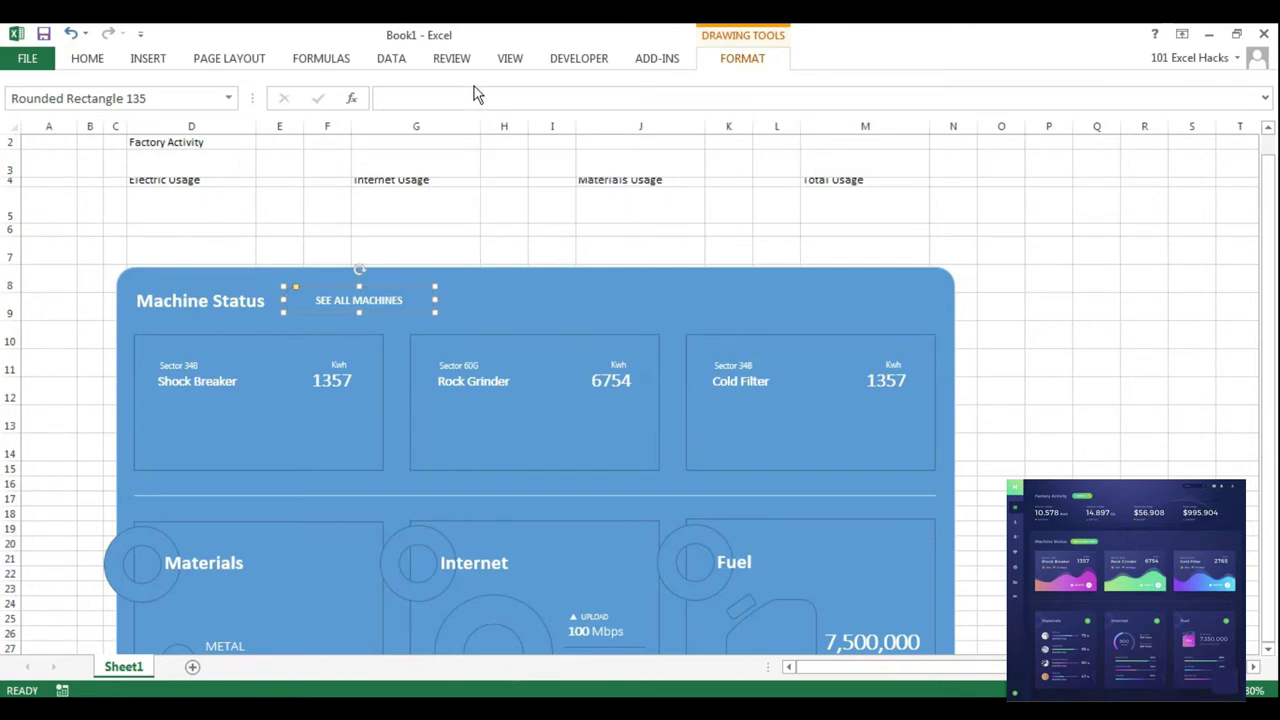
click(426, 291)
right_click(412, 290)
Step: Switch the SEE ALL MACHINES button to a linear left-to-right gradient fill at 0°
click(480, 603)
click(1051, 316)
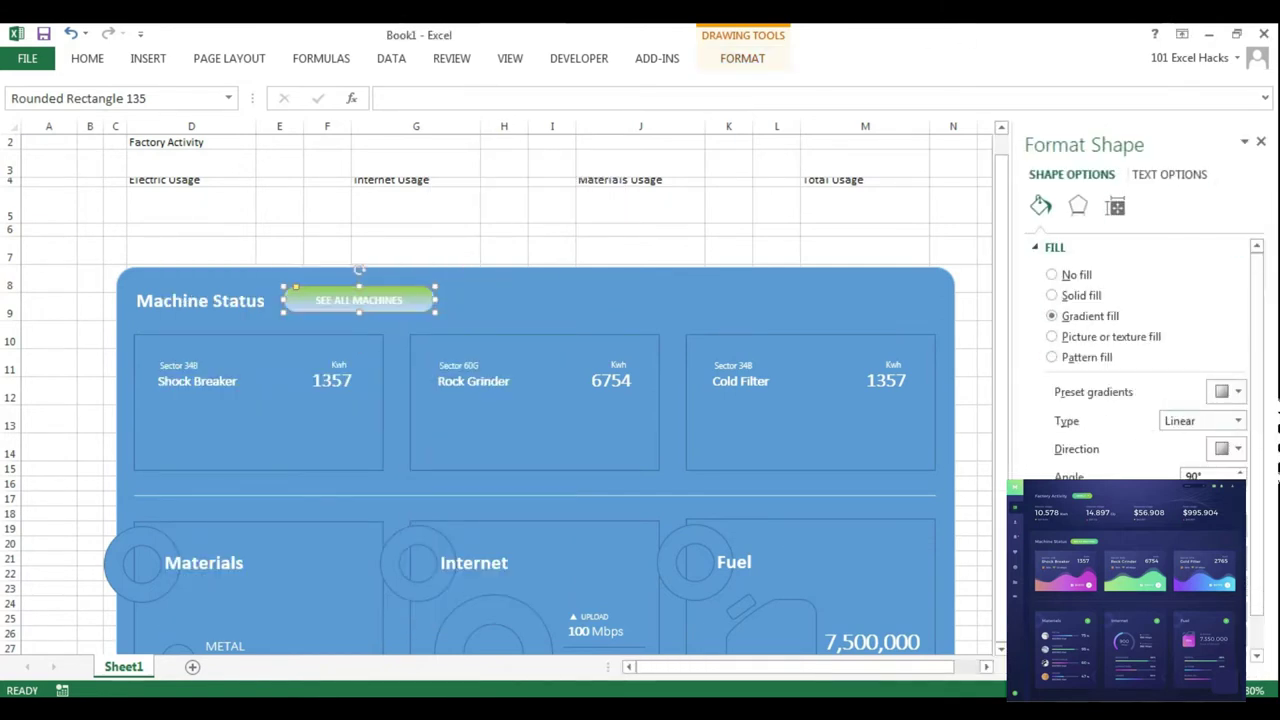
click(1230, 448)
click(1205, 500)
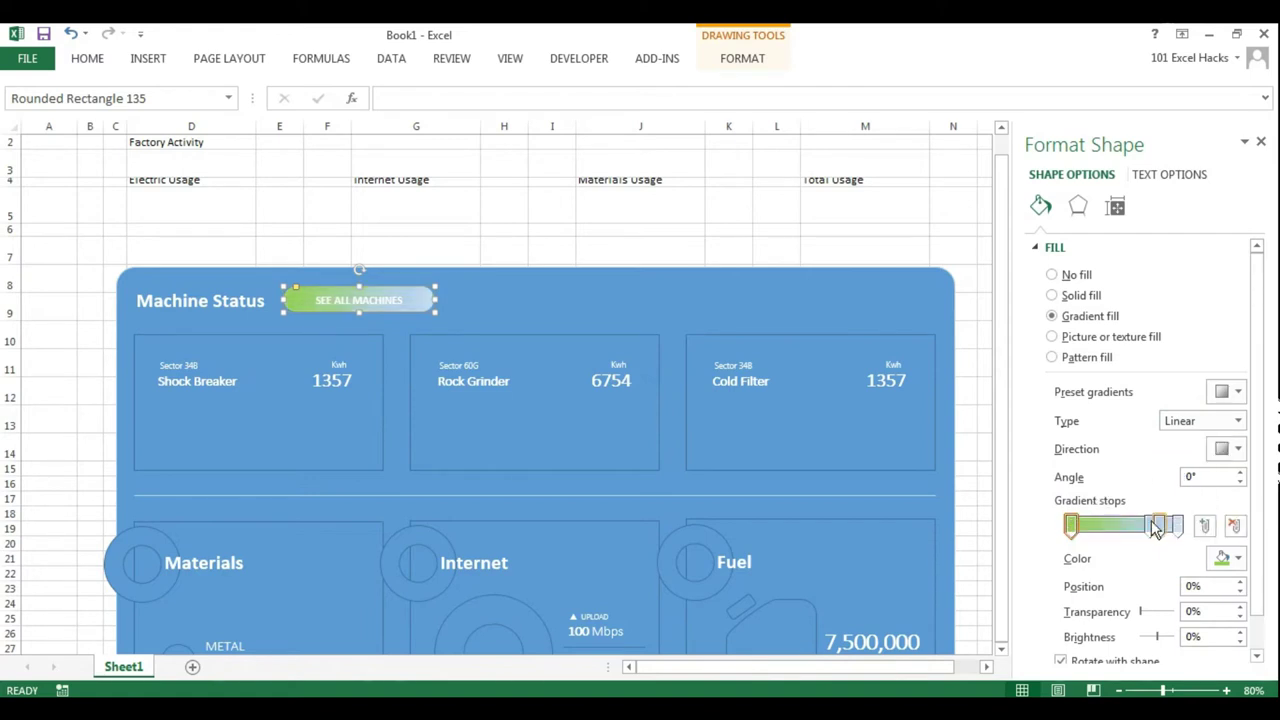
Step: Recolour the gradient stops lime and darker green, moving one stop to 64%
drag(1150, 524, 1111, 524)
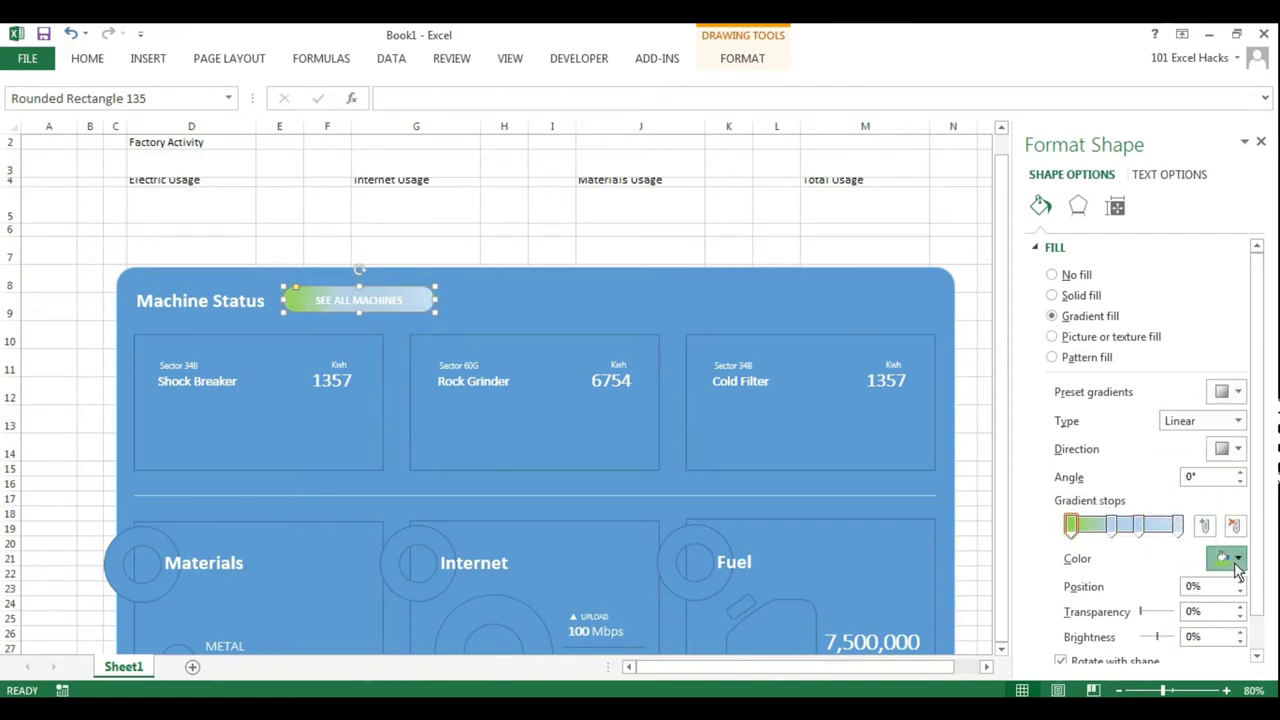
click(1235, 558)
click(426, 291)
drag(1118, 537, 1178, 524)
click(1235, 558)
click(423, 291)
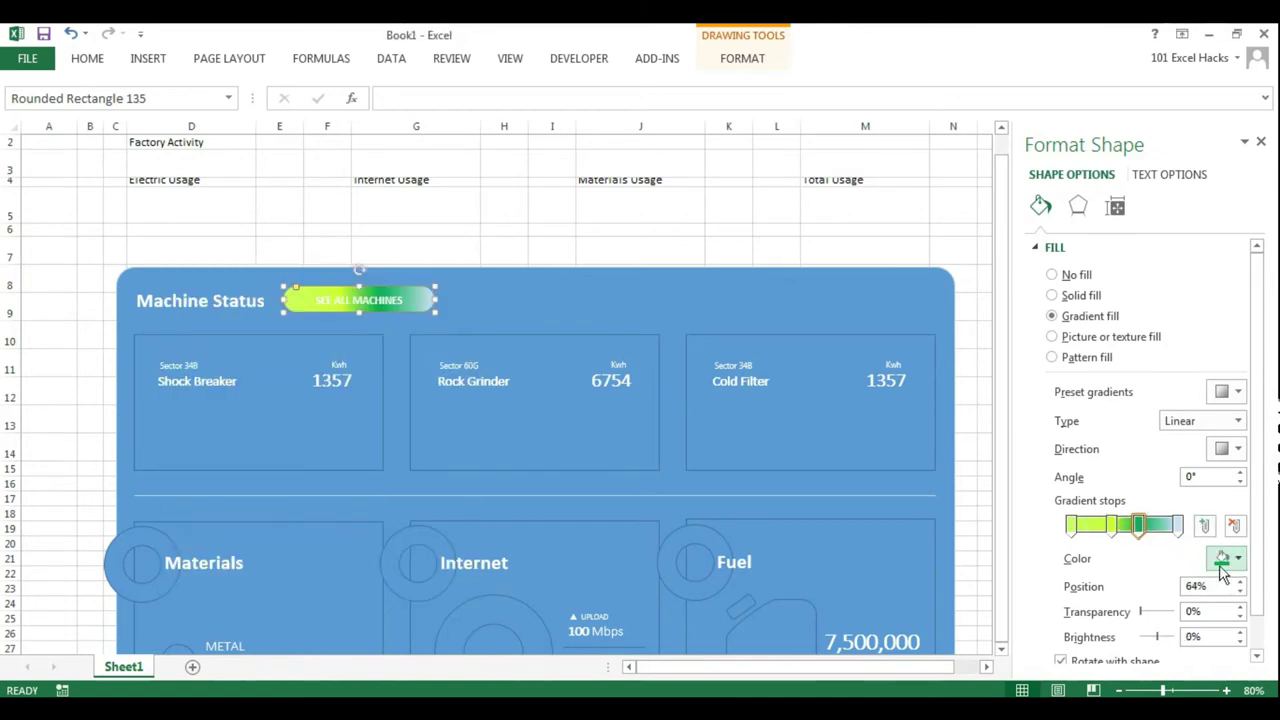
click(1235, 558)
click(210, 430)
click(423, 291)
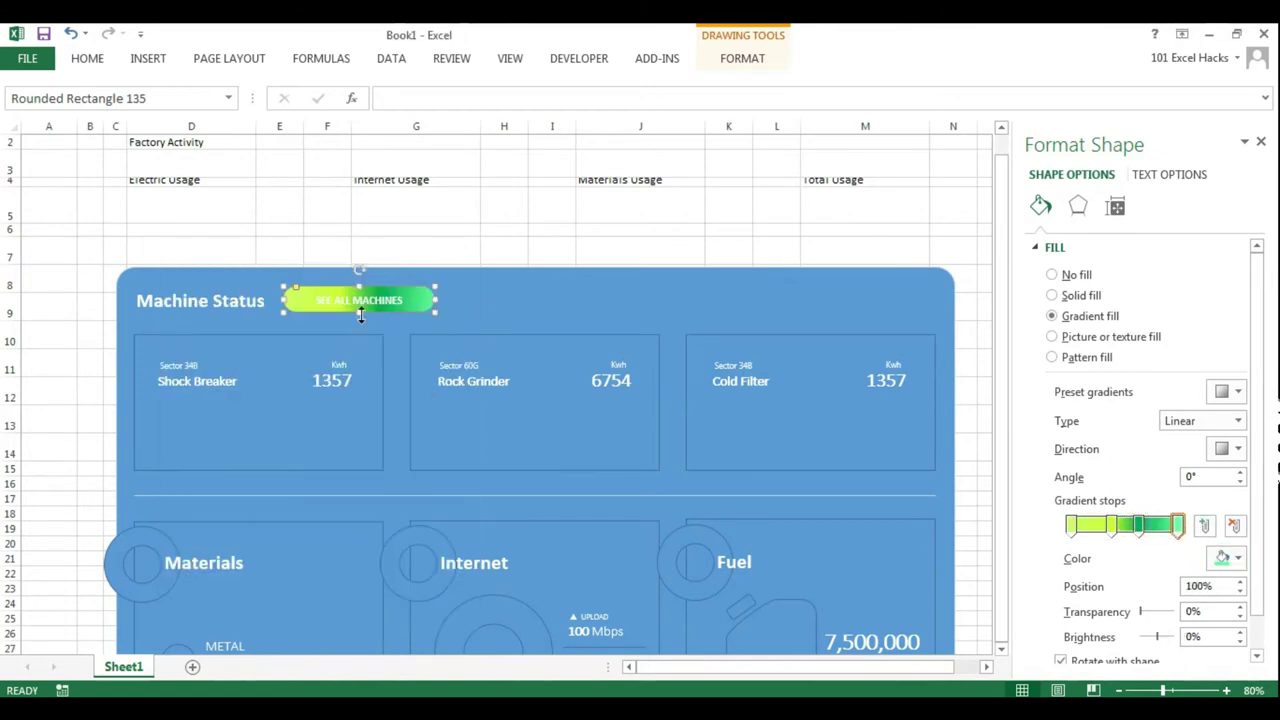
Step: Add a light green gradient stop at 60% with raised transparency
click(1148, 528)
drag(1130, 535, 1135, 530)
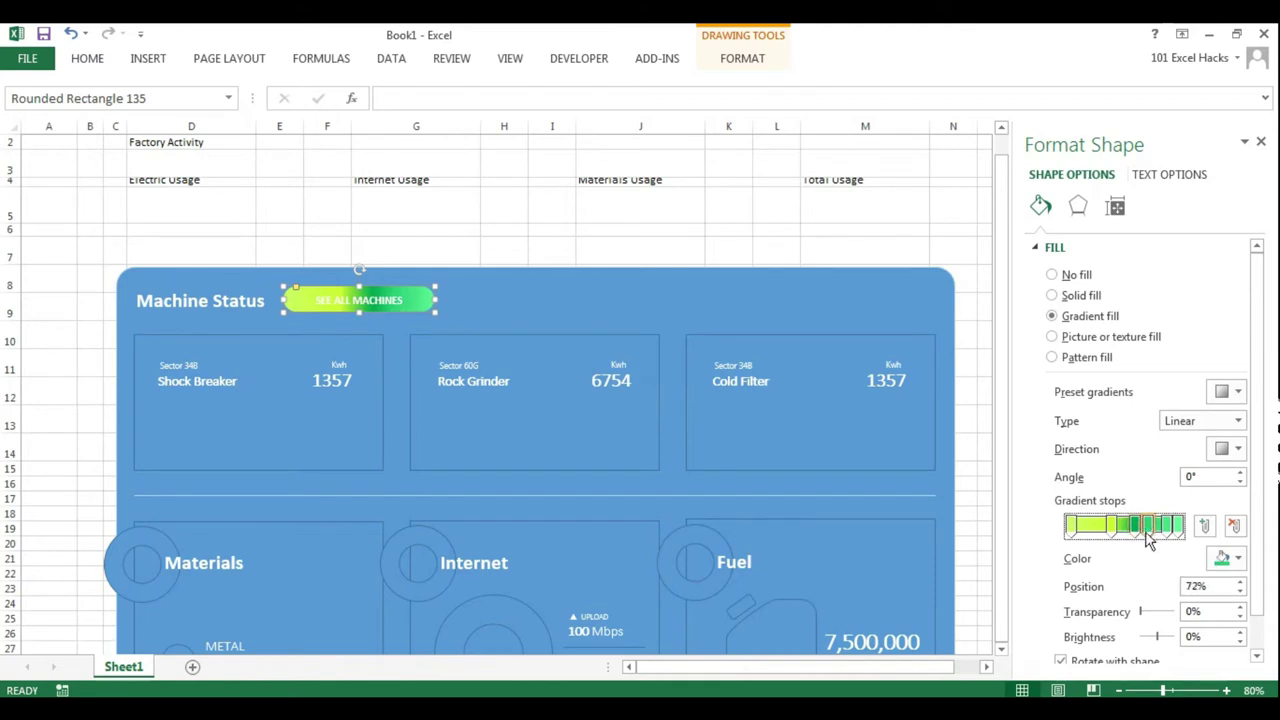
click(1240, 620)
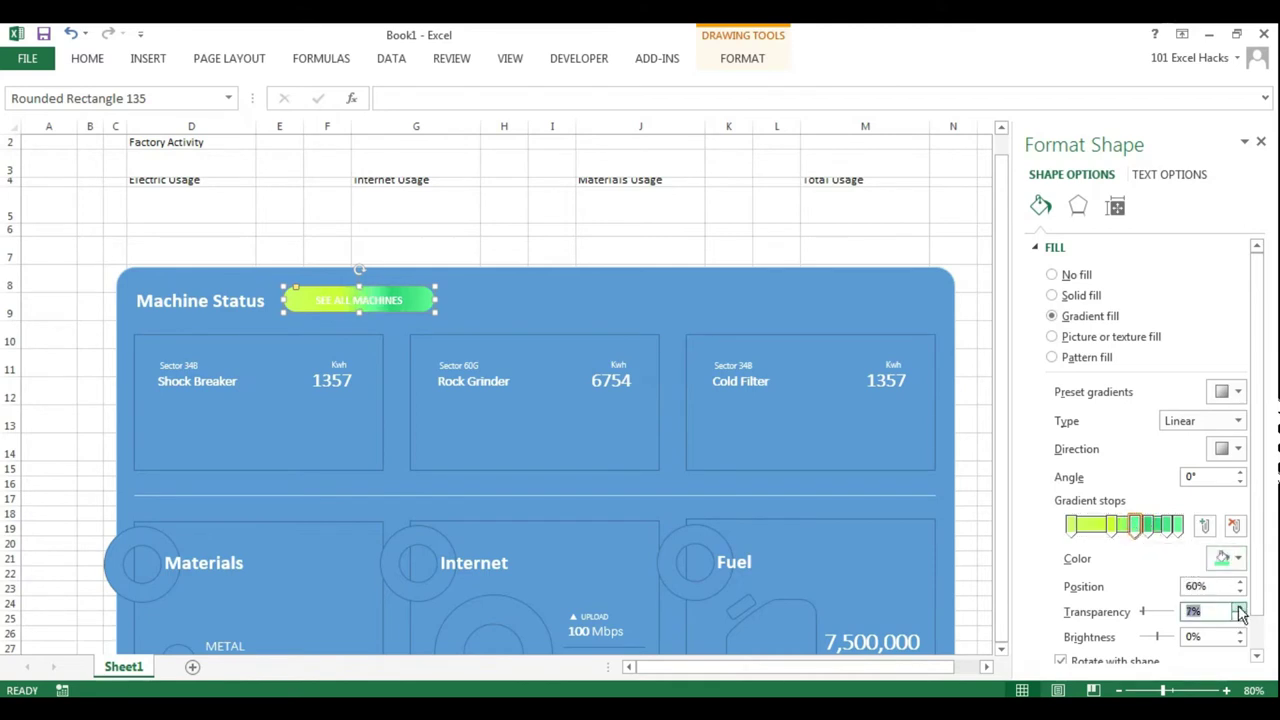
click(1238, 558)
click(239, 400)
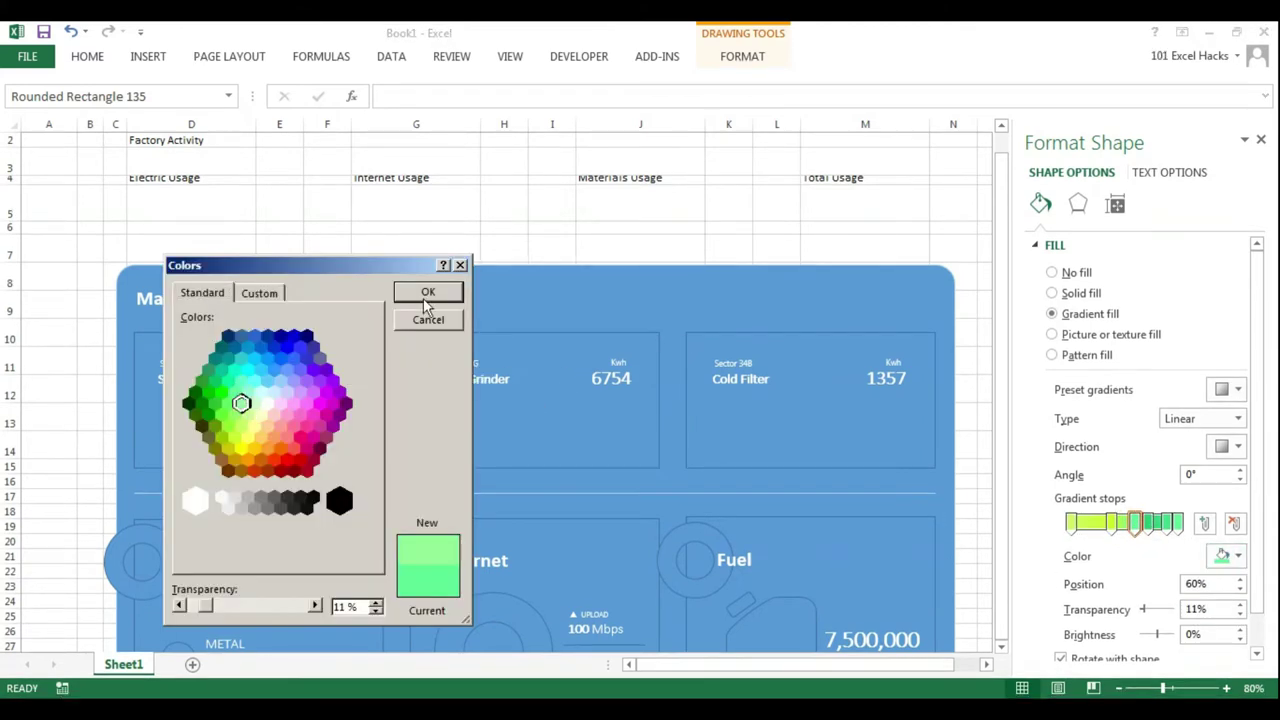
click(423, 291)
Step: Move a gradient stop to 30% and make the last stop green
drag(1135, 530, 1103, 530)
click(1238, 556)
click(423, 289)
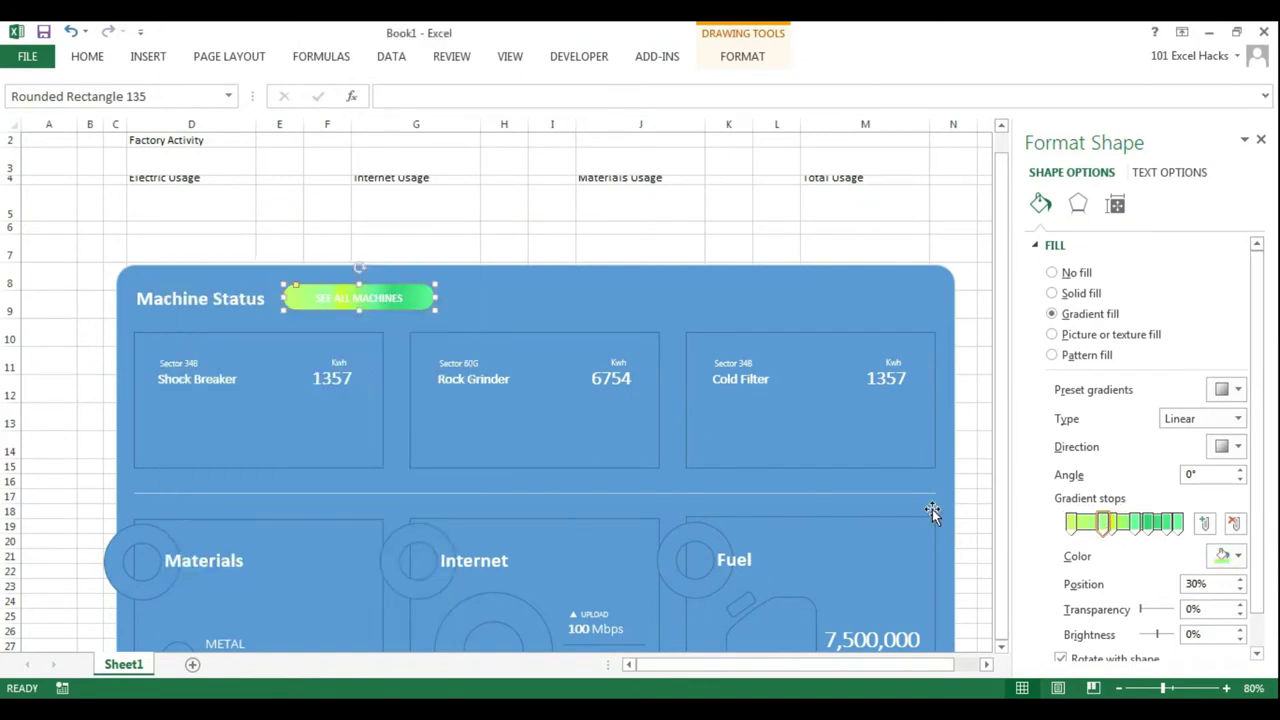
click(1178, 522)
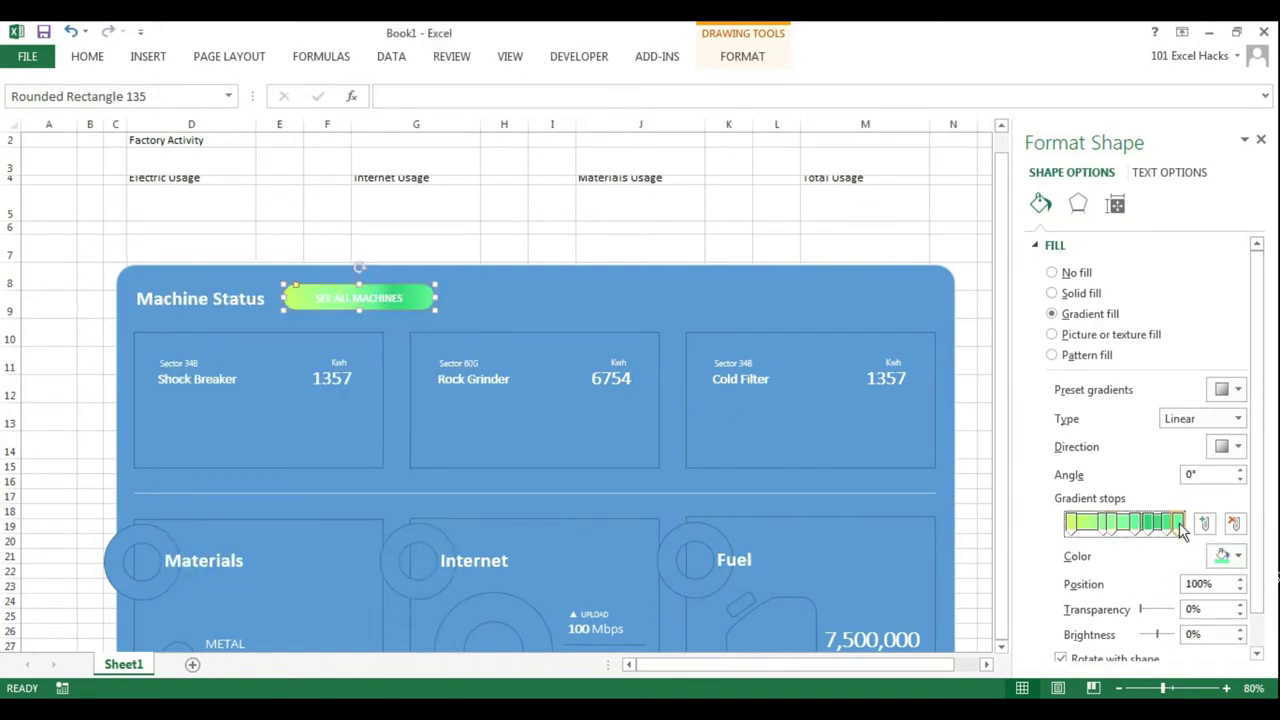
click(1238, 556)
click(258, 293)
click(423, 289)
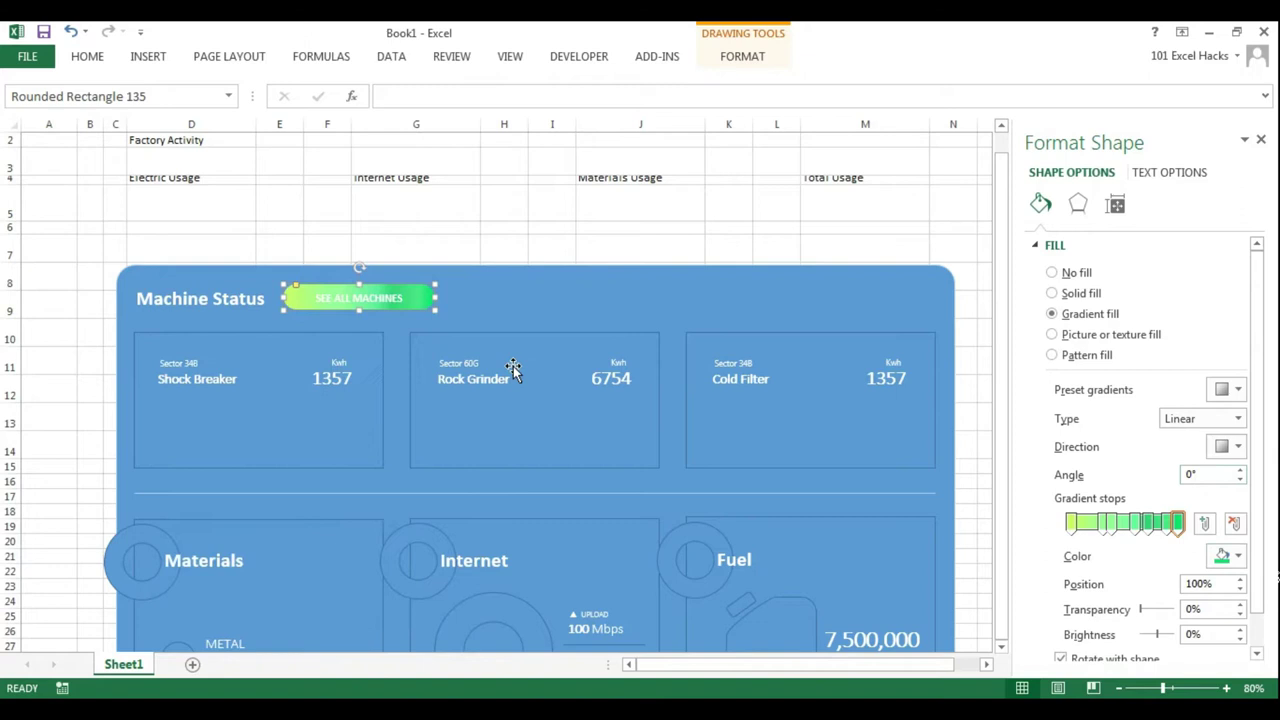
Step: Reset the gradient angle to 0° and add slight transparency to the 81% stop
click(1240, 479)
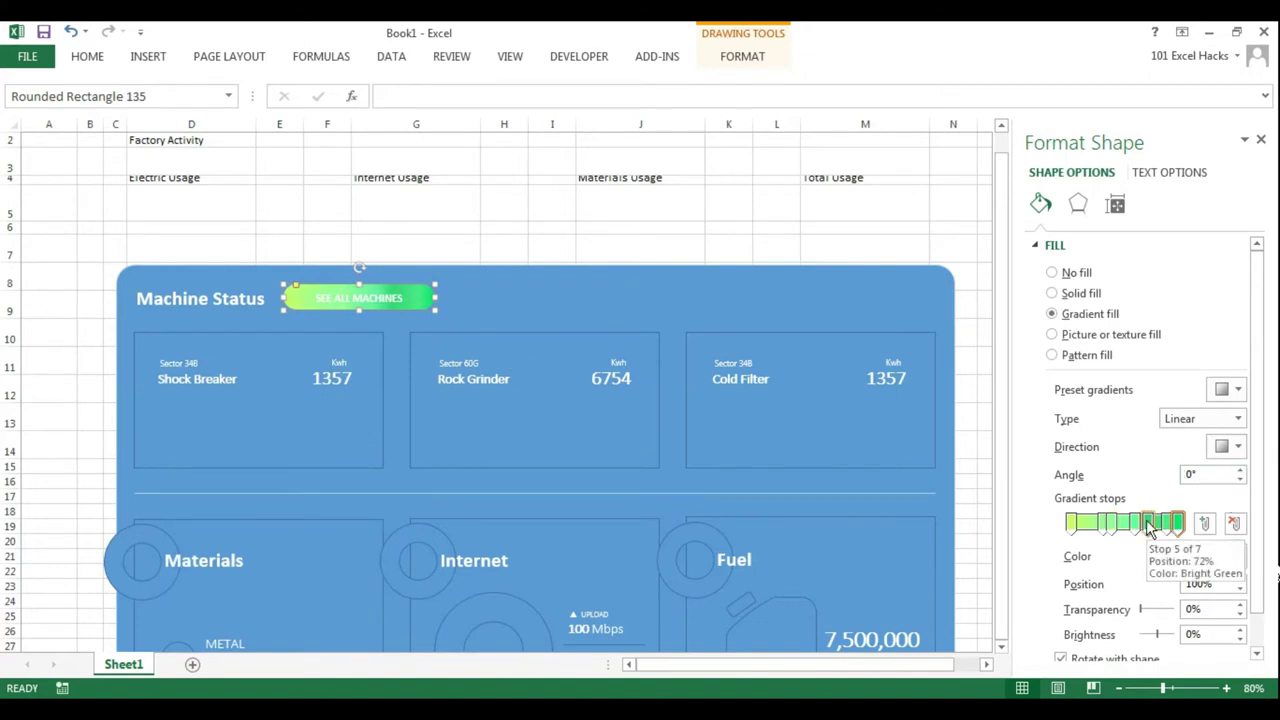
click(1157, 522)
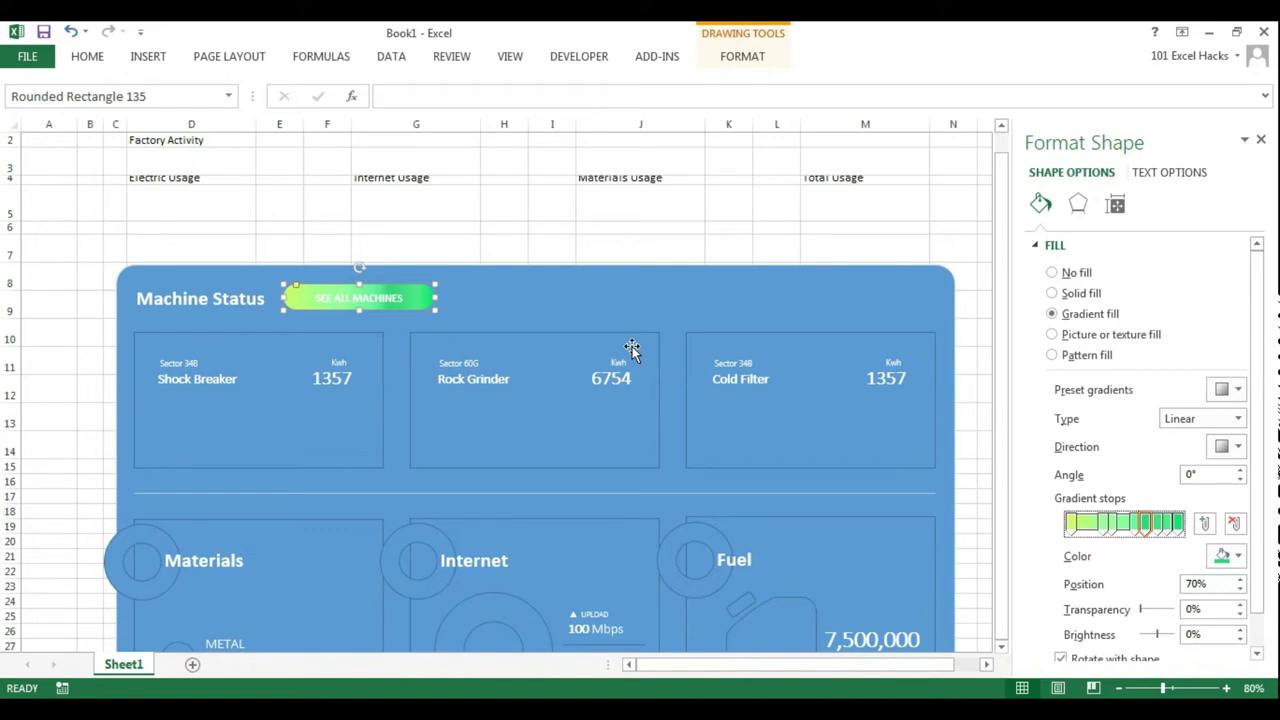
click(1240, 605)
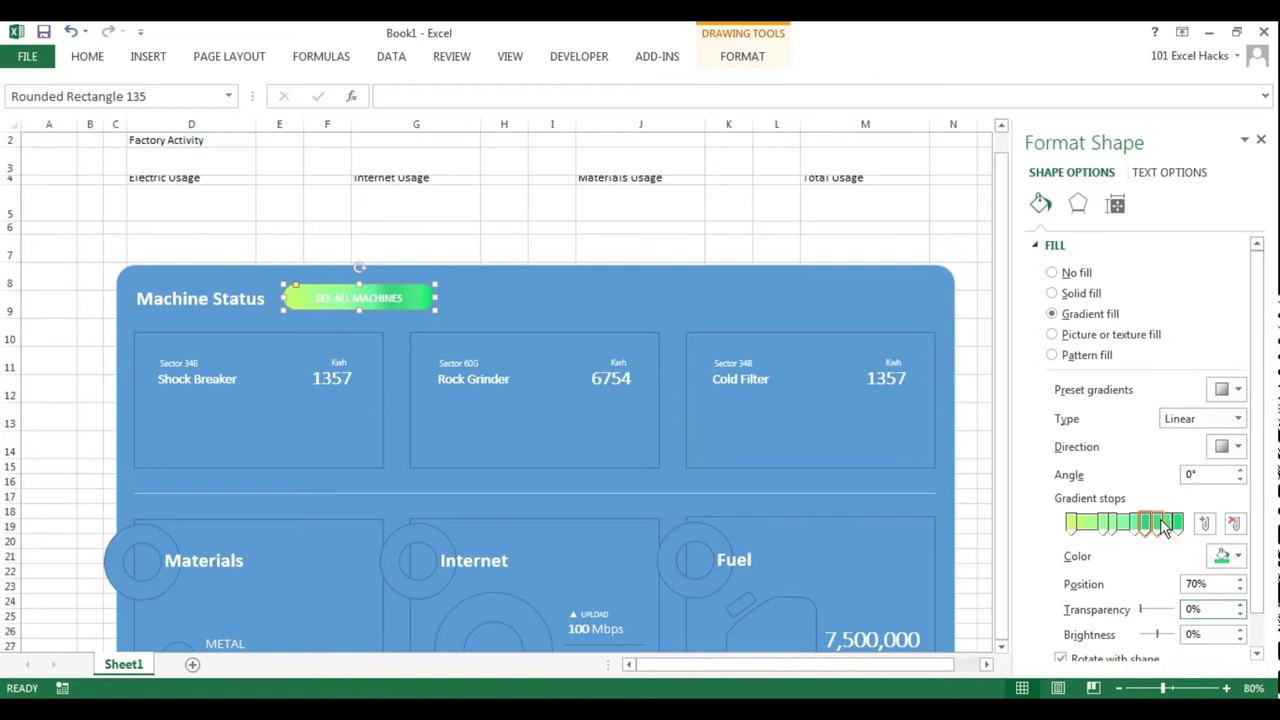
click(1238, 556)
click(1180, 520)
click(423, 289)
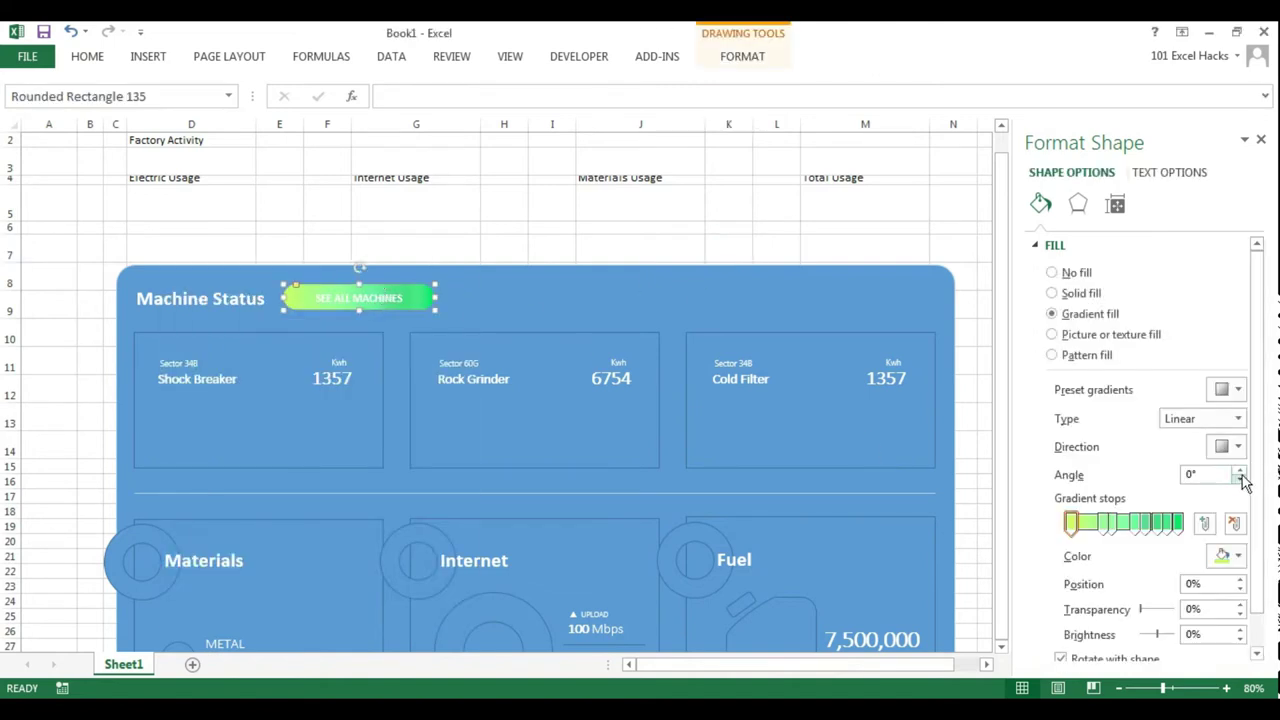
Step: Brighten the 0% stop and give the 60% stop 46% transparency, then preview the button
scroll(1140, 390, down, 1)
click(1240, 606)
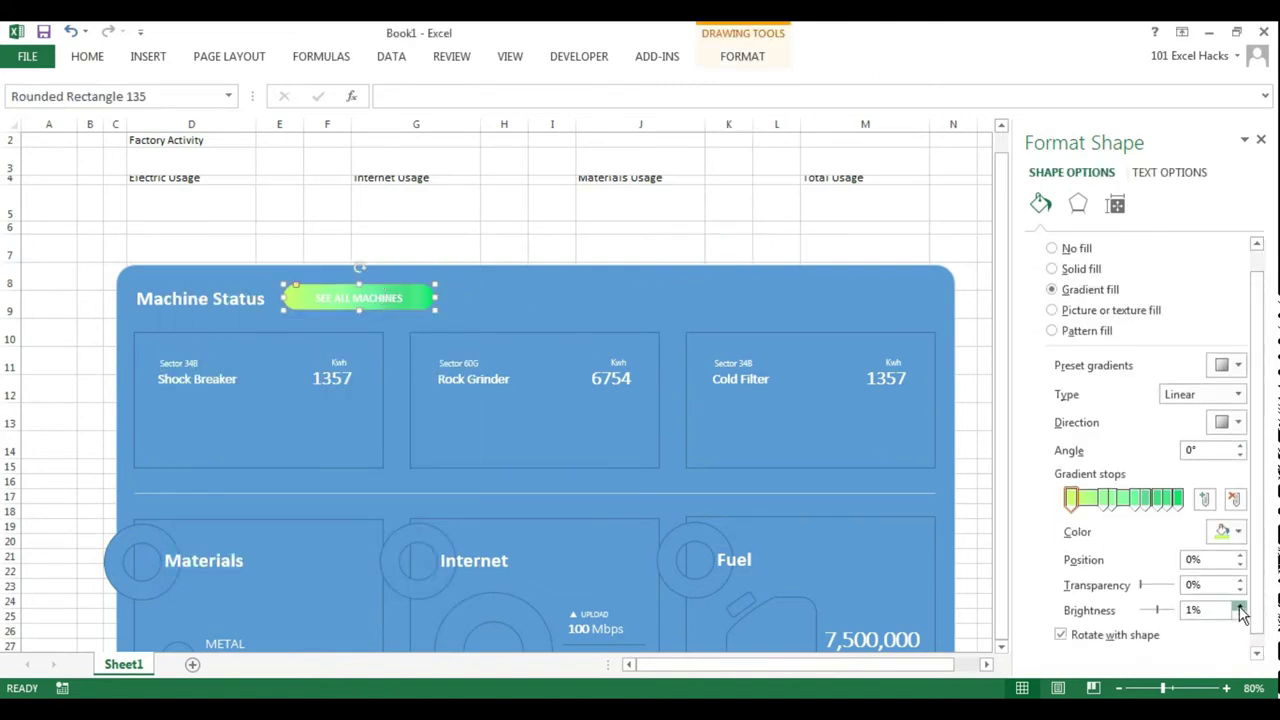
click(1136, 498)
click(1238, 531)
click(1180, 495)
click(424, 293)
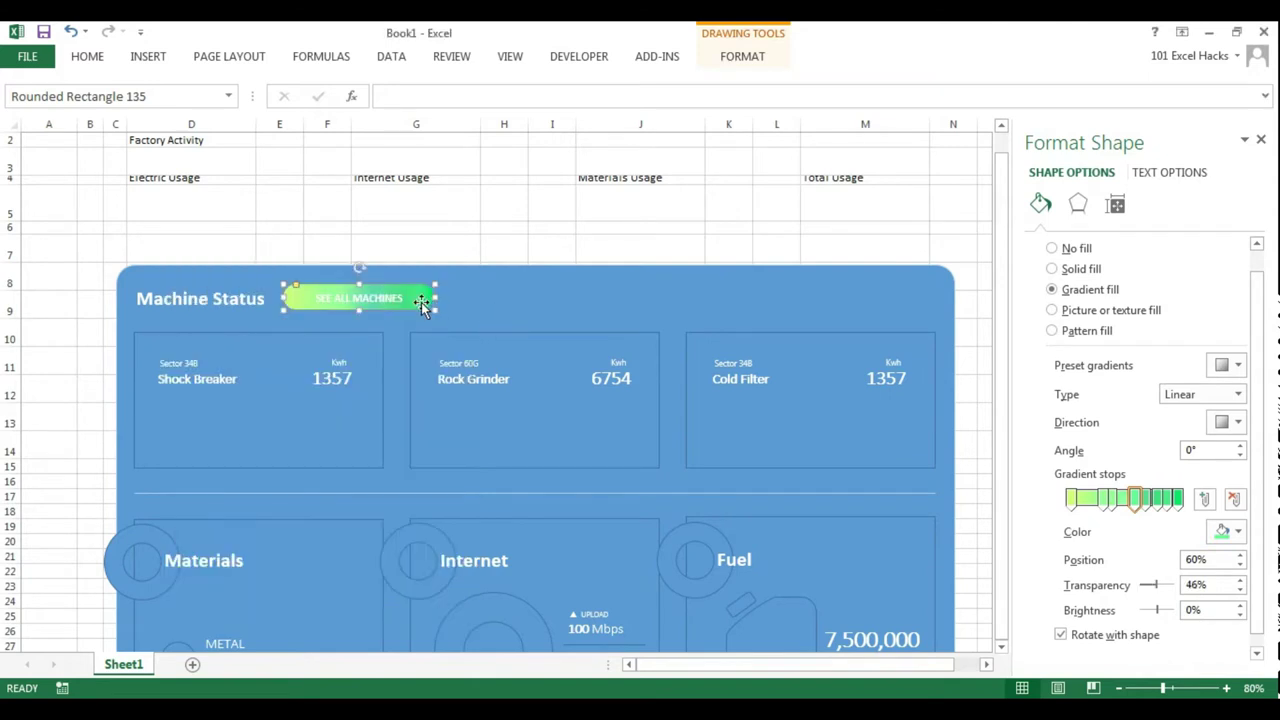
click(1148, 498)
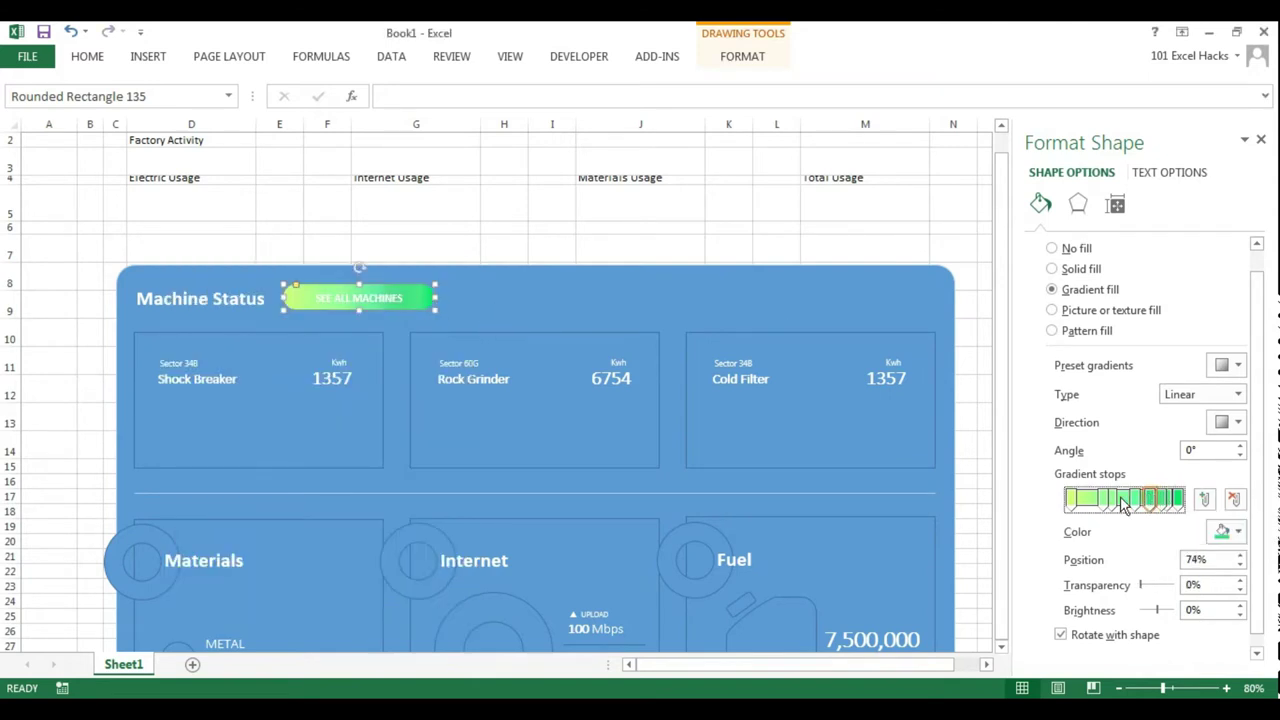
click(545, 245)
click(358, 297)
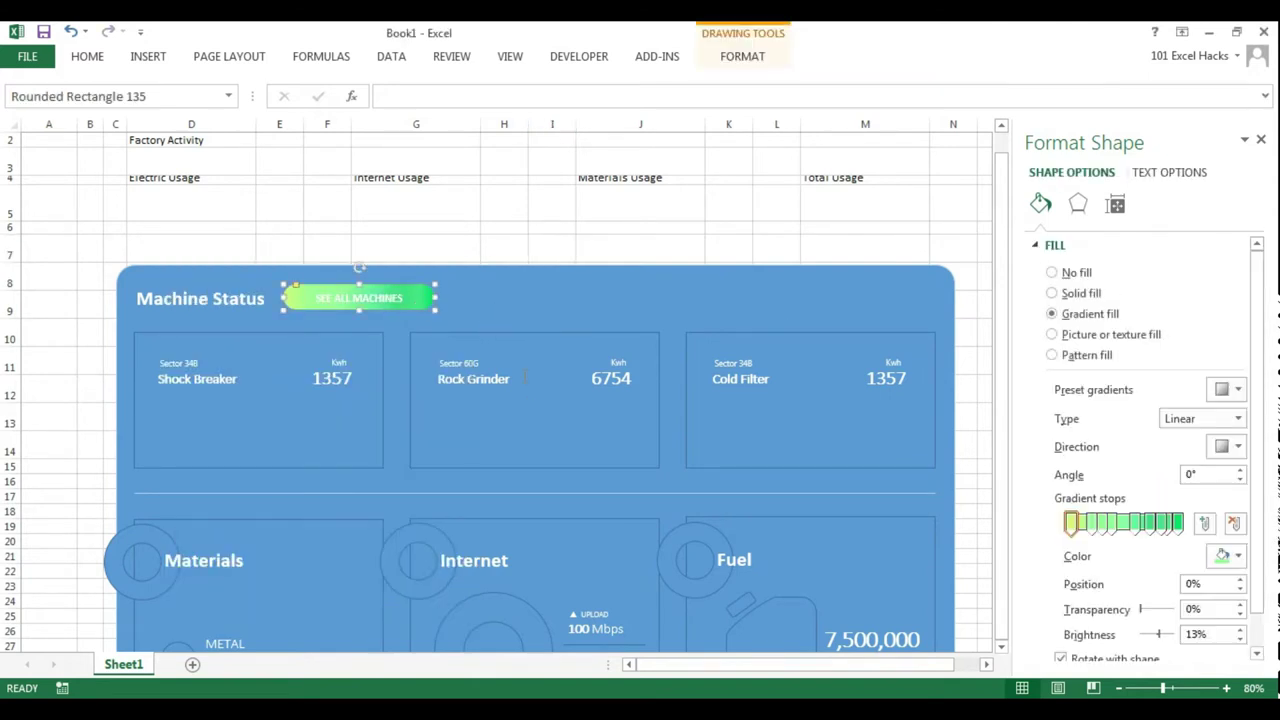
scroll(492, 110, up, 1)
Step: Place a copy of the green button beside the Factory Activity title
drag(358, 330, 373, 175)
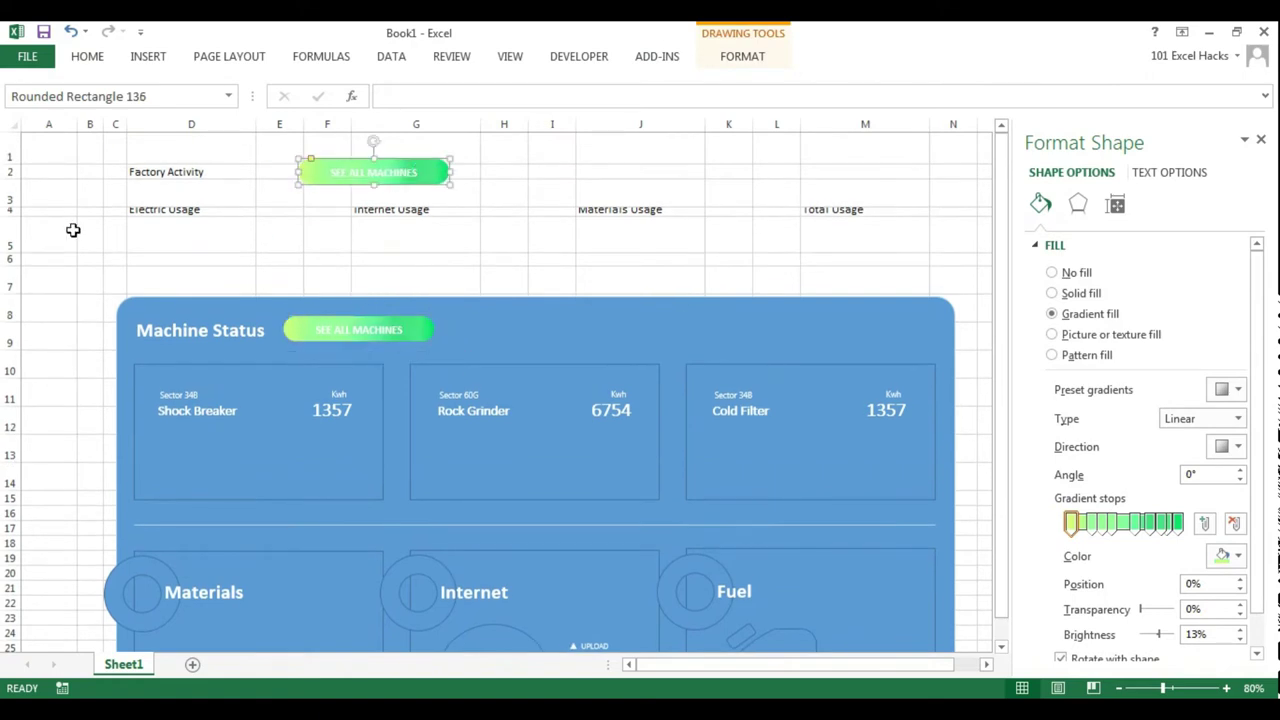
click(96, 189)
key(ctrl+shift+period)
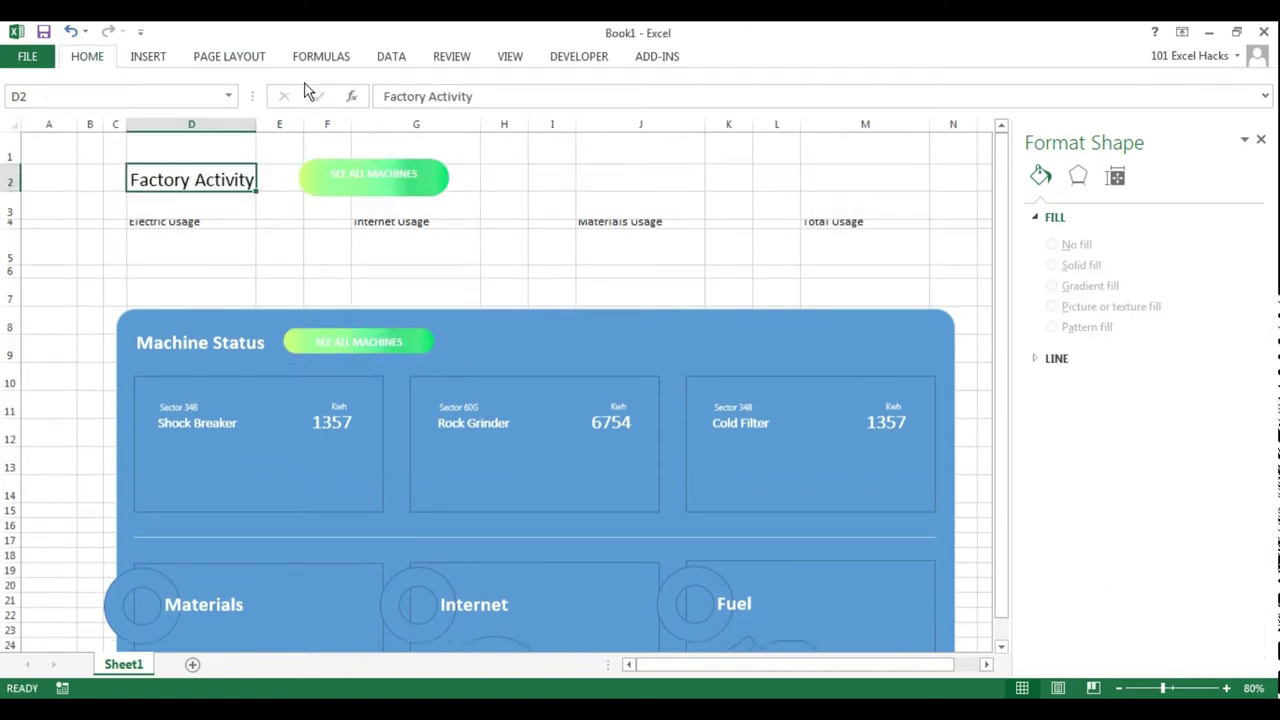
click(191, 178)
key(ctrl+shift+comma)
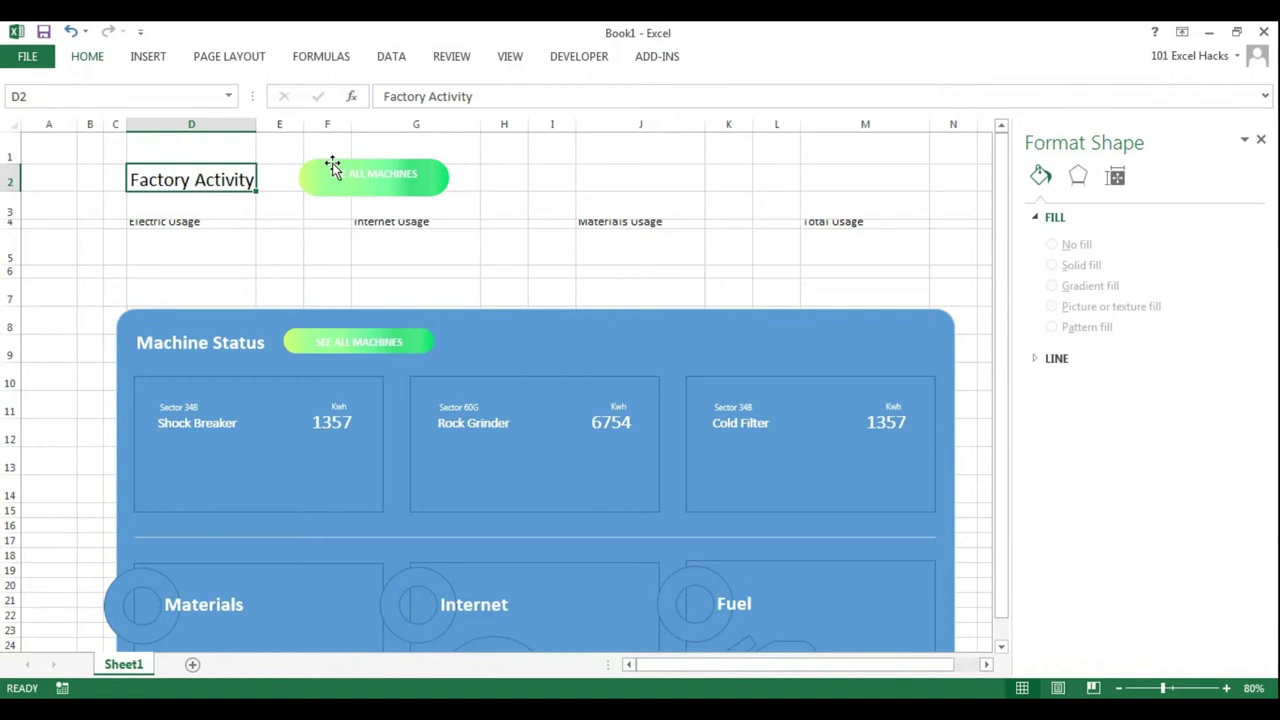
click(331, 165)
key(Delete)
drag(357, 342, 370, 176)
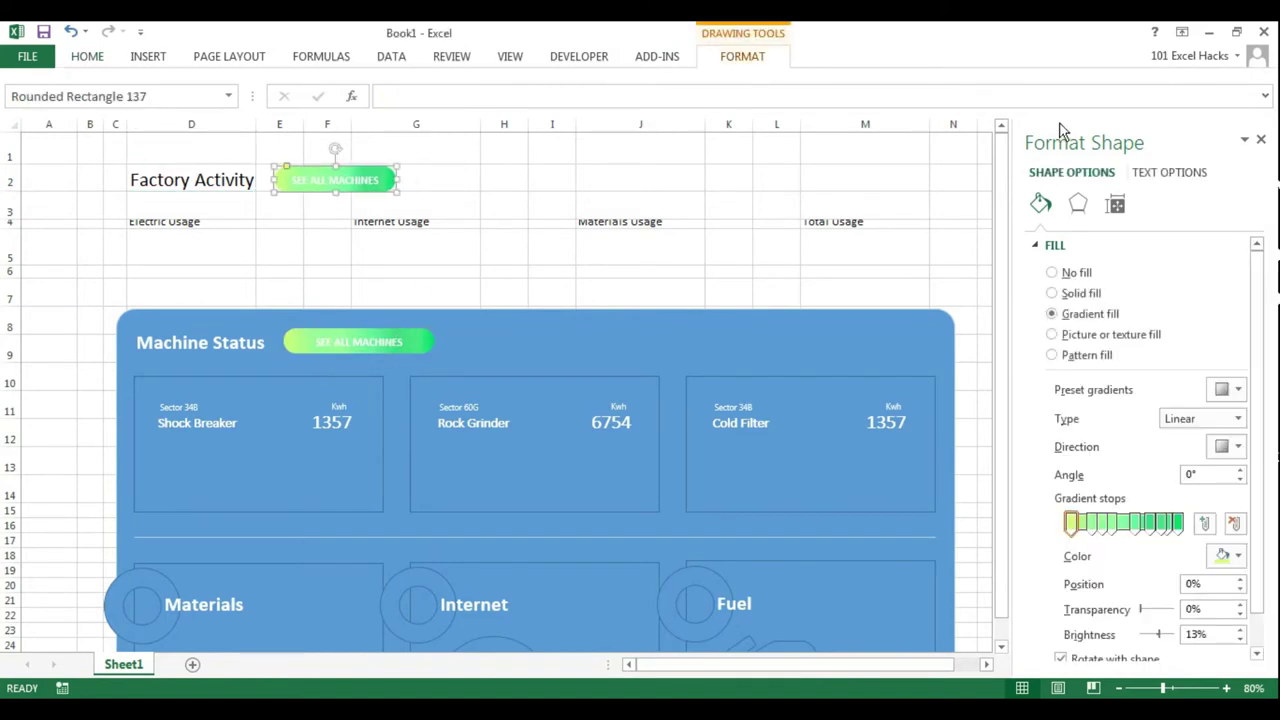
Step: Label the copy 'WEEKLY ▼' with middle vertical alignment and a zero bottom margin
text(WEEKLY)
click(459, 596)
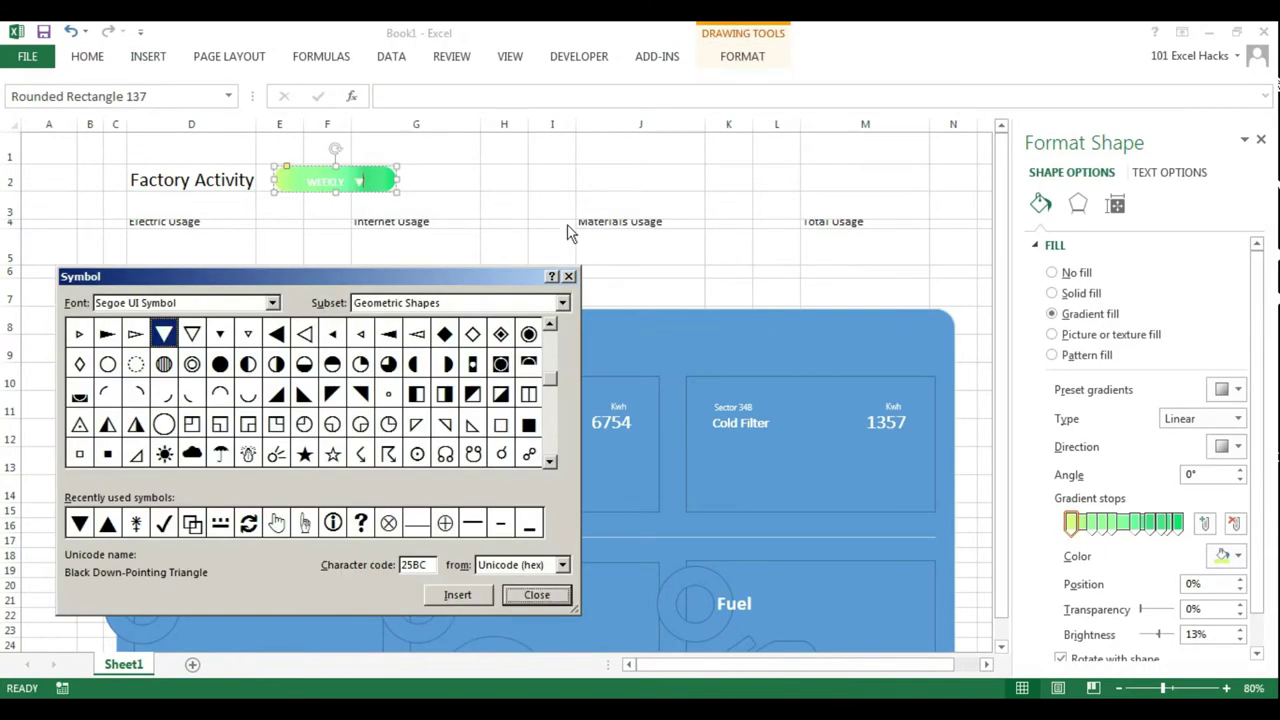
click(1116, 206)
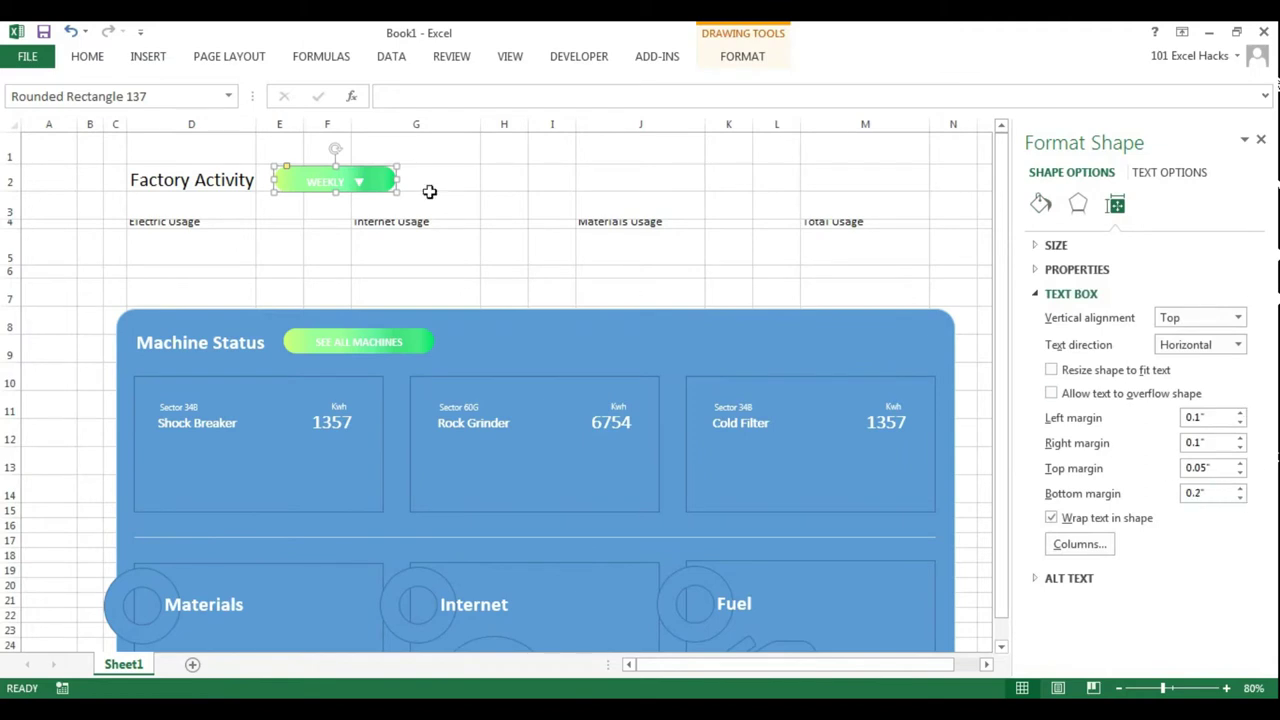
key(alt+h)
key(a)
key(m)
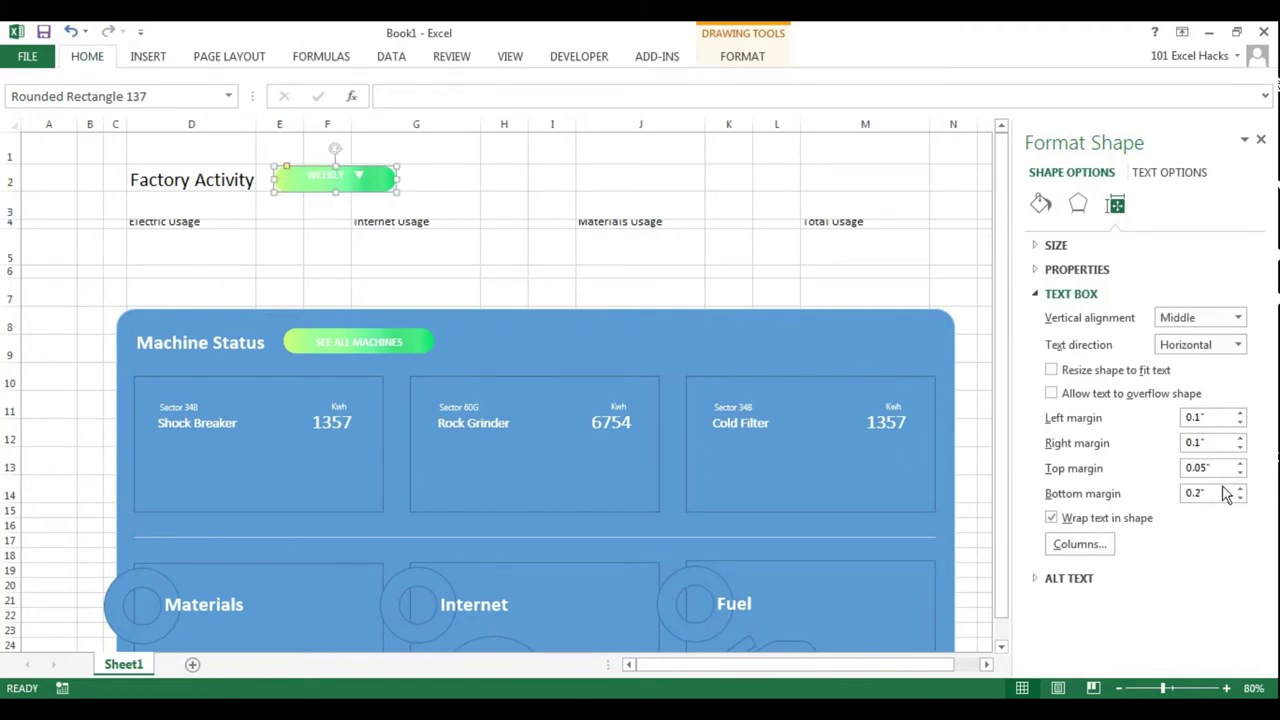
click(1240, 498)
click(1240, 498)
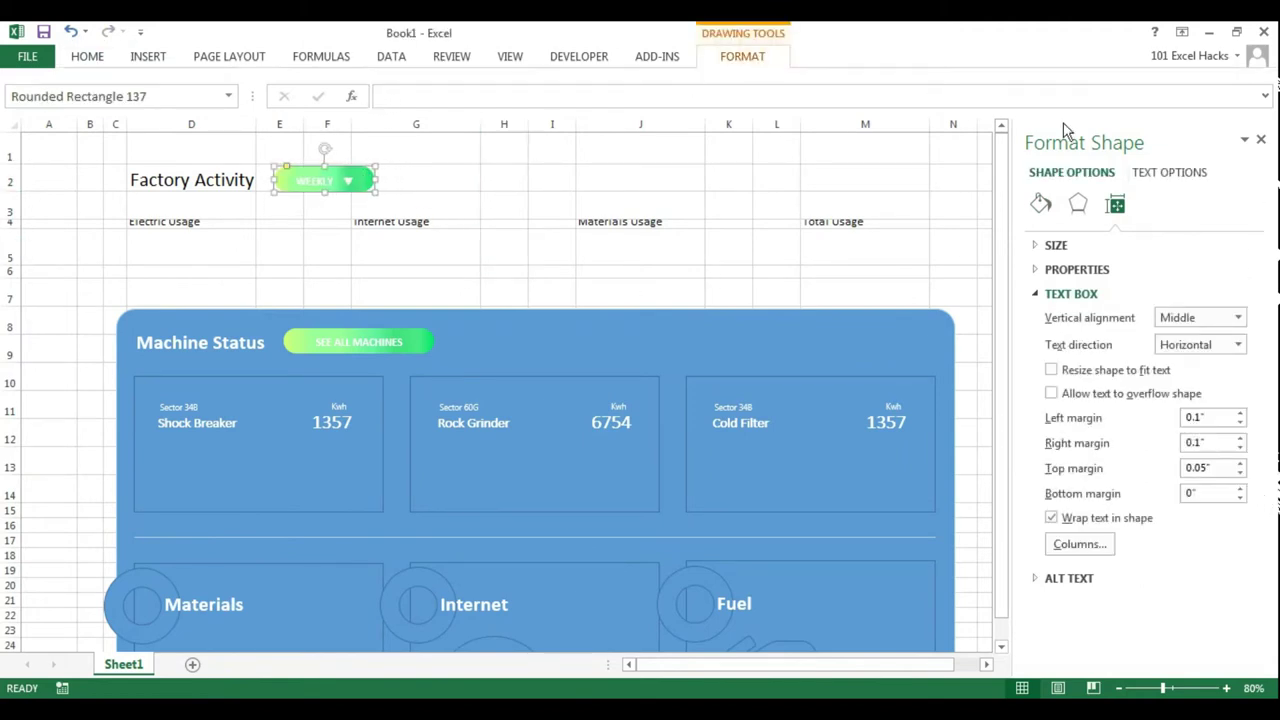
key(alt+h)
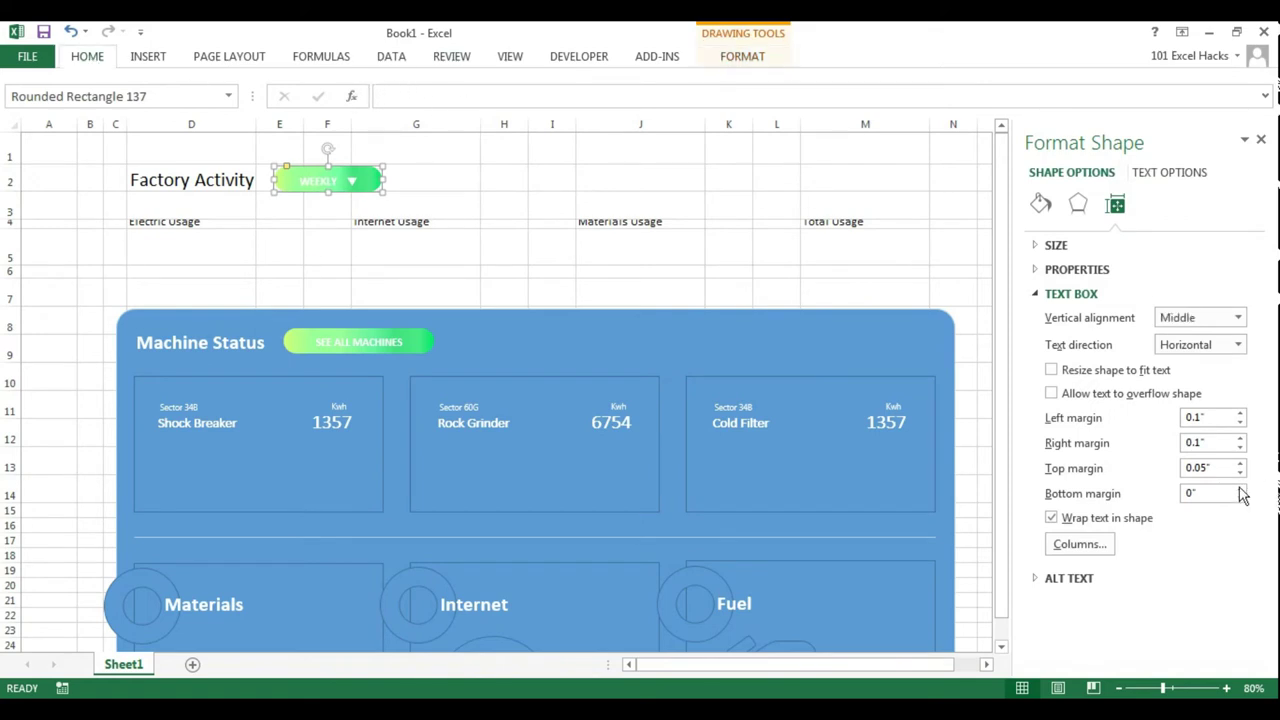
click(504, 246)
Step: Enter 10.578 Kwh under Electric Usage and 14.897 Gb under Internet Usage
drag(14, 229, 14, 236)
click(200, 256)
key(alt+Tab)
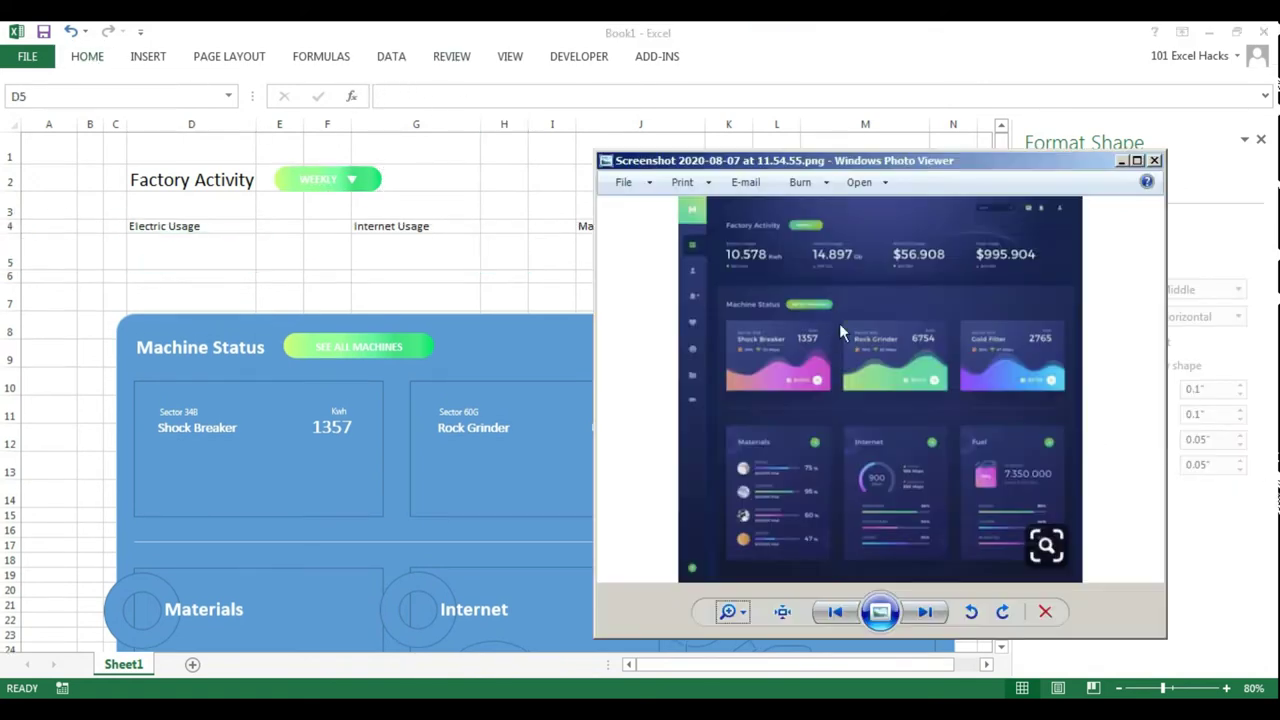
click(471, 263)
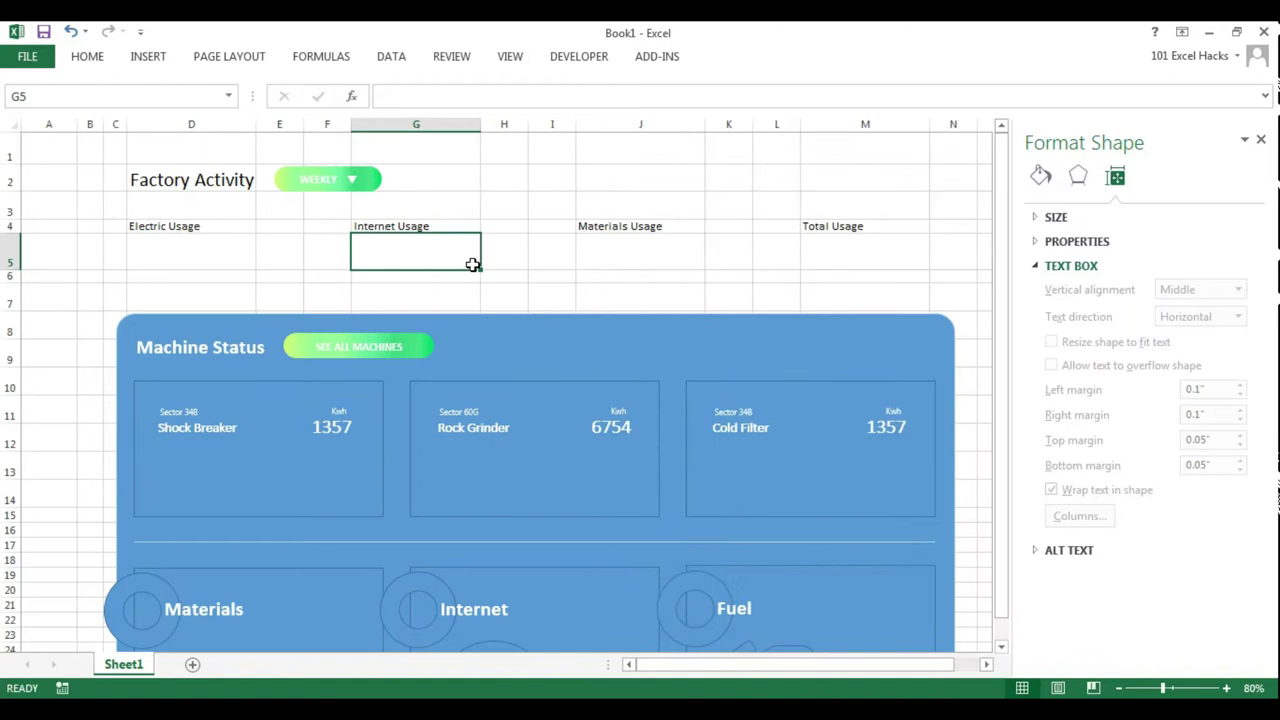
key(Left)
key(Left)
key(Left)
text(10,)
key(Tab)
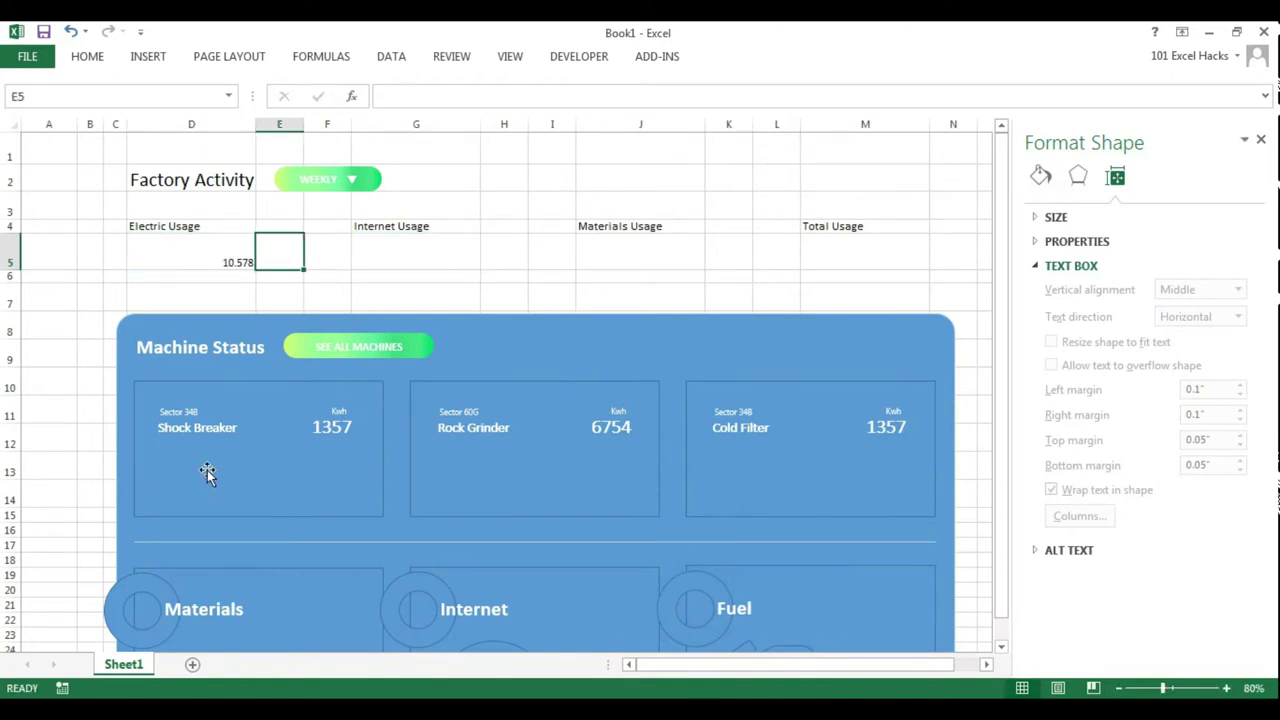
text(Kwh)
key(Tab)
key(Tab)
text(14.8)
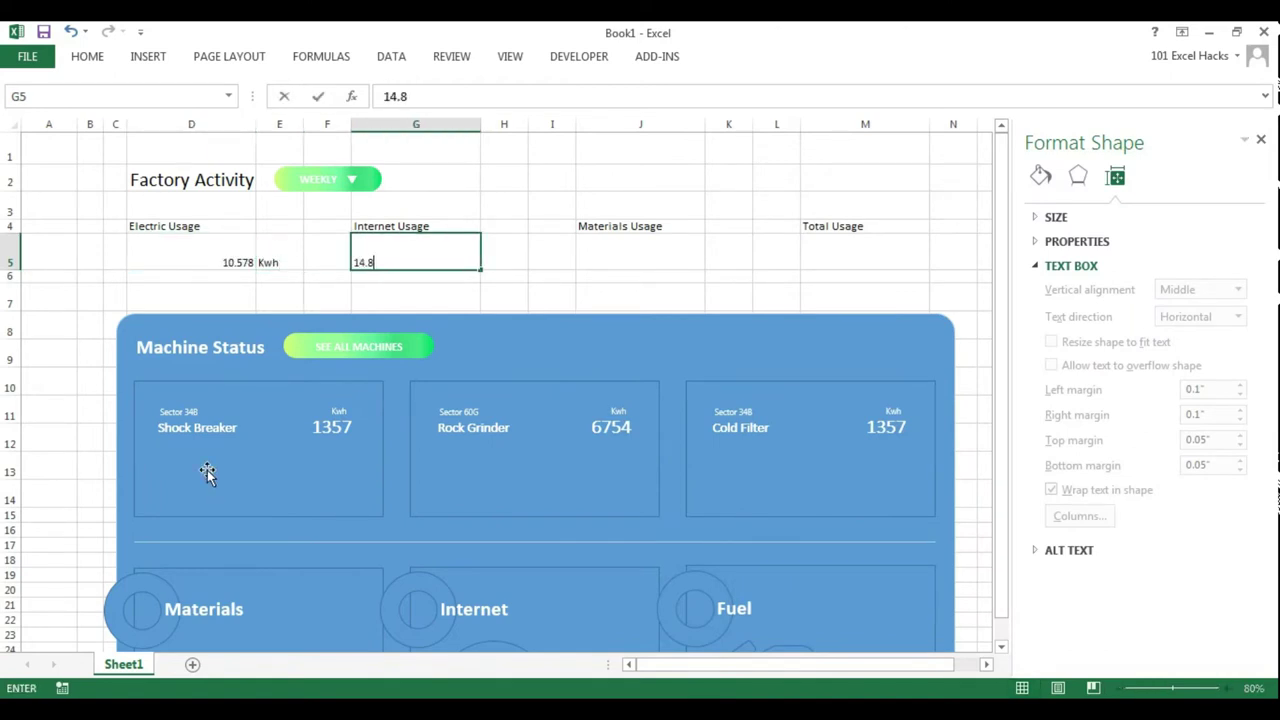
text(97)
key(Tab)
text(Gb)
Step: Enter $56,908 for Materials Usage and $995,904 for Total Usage
key(alt+Tab)
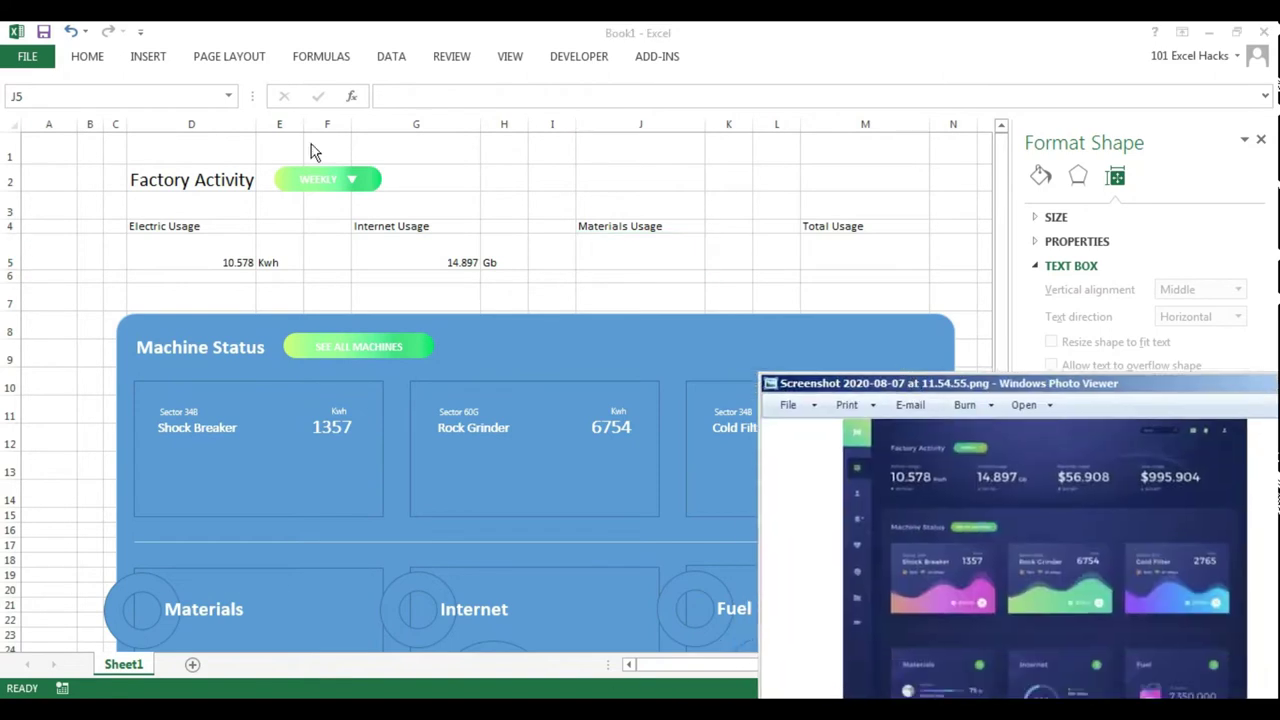
key(alt+Tab)
text($56,908)
key(Tab)
key(Tab)
key(Tab)
text($995,)
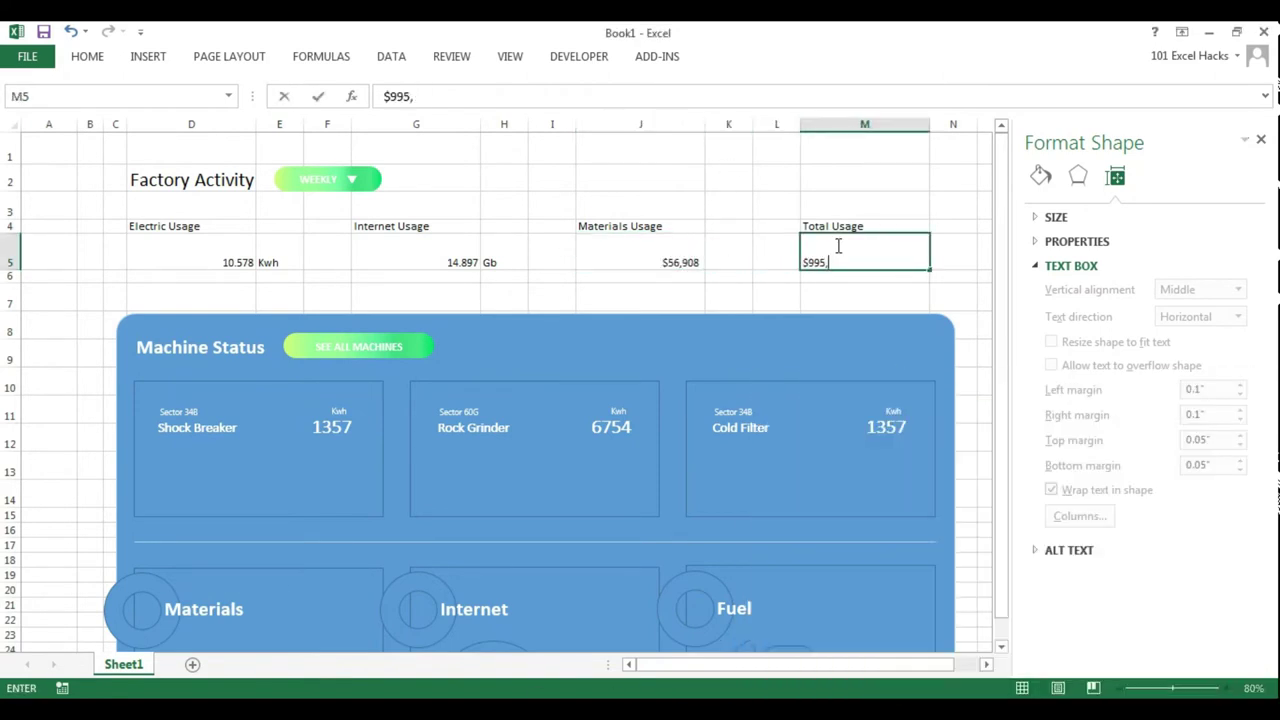
key(Return)
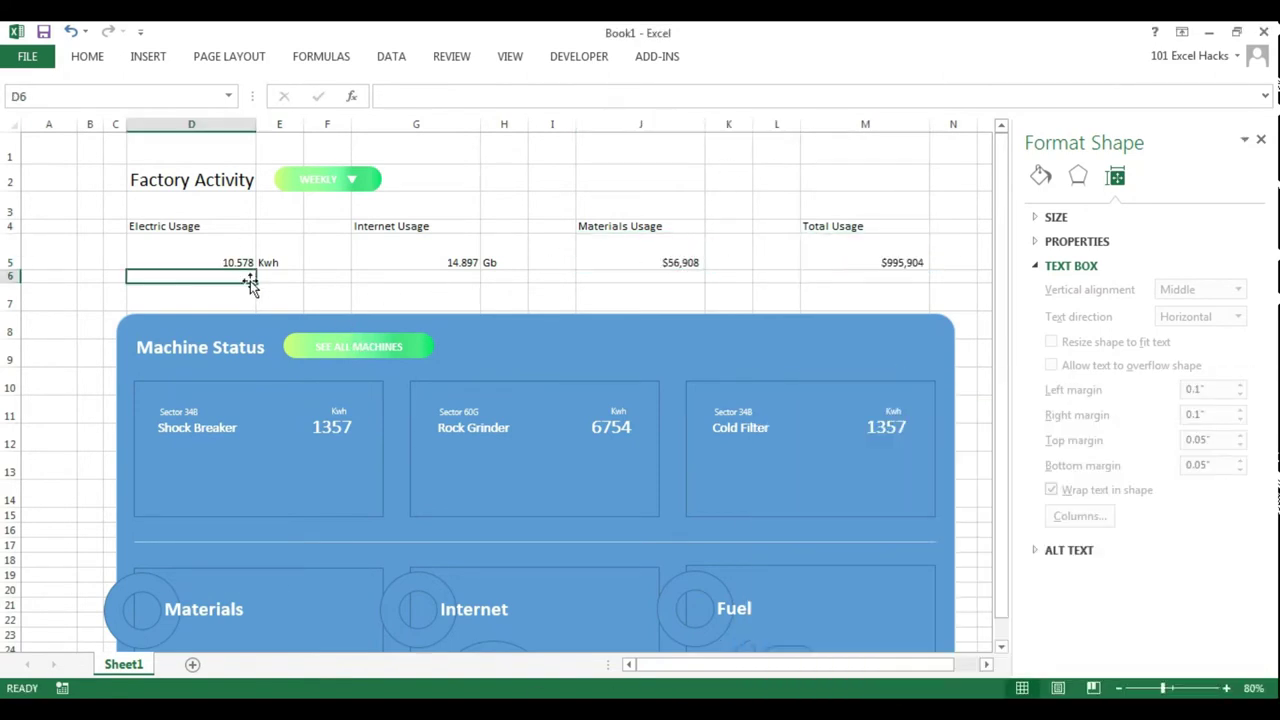
text(567 Kwh)
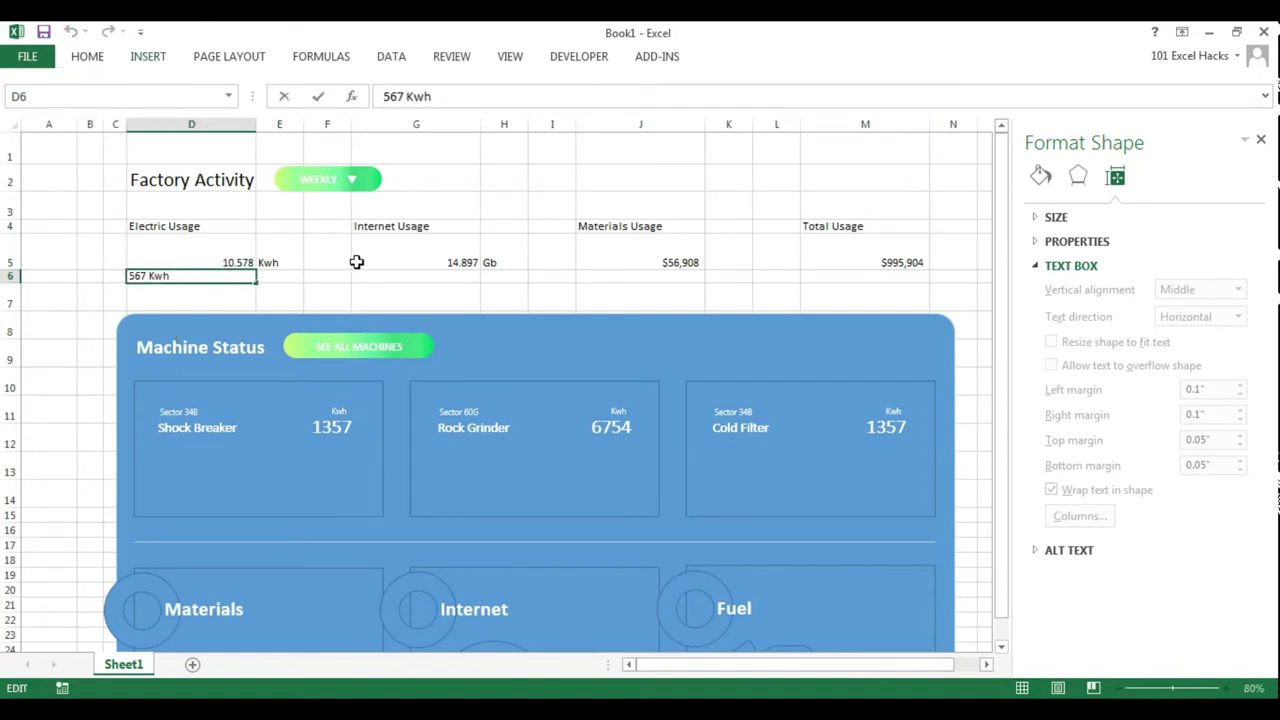
Step: Add the smaller 367 Gb and $45,987 values in the row beneath
click(415, 276)
click(391, 96)
text(Gb)
key(Tab)
key(Tab)
text($)
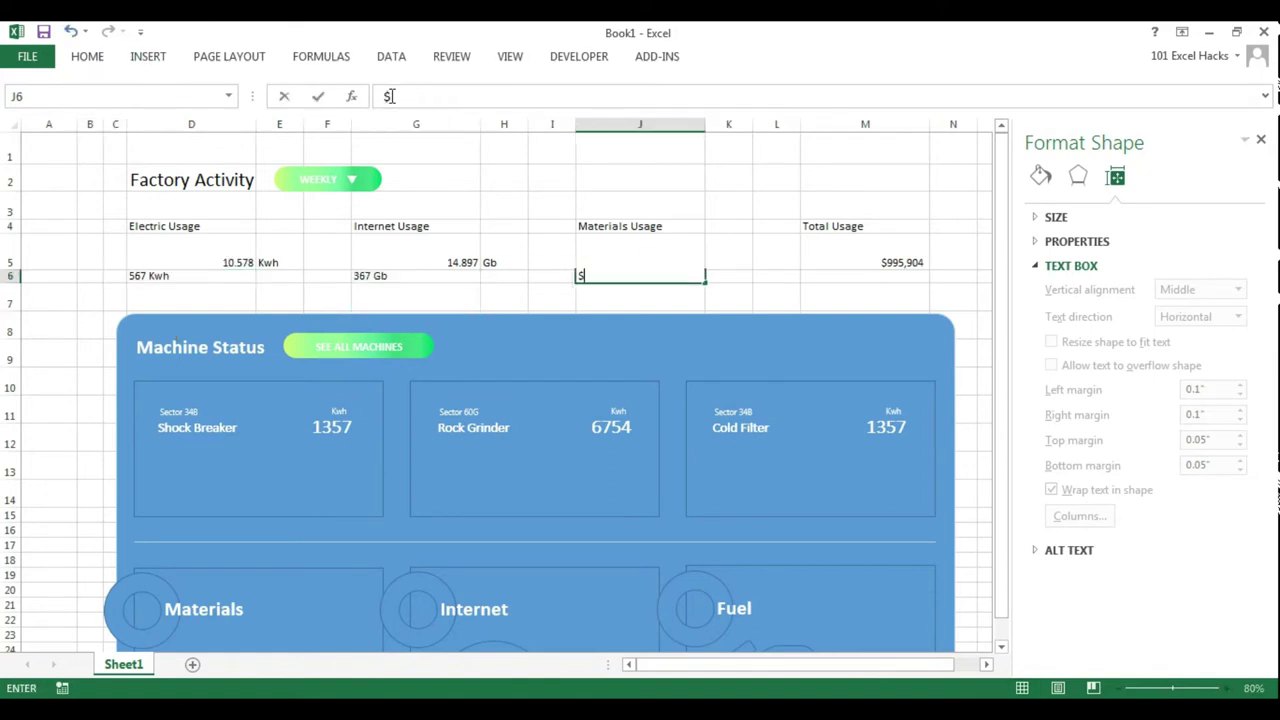
text(45,987)
key(Tab)
Step: Enlarge the font of the four usage values and the Kwh and Gb unit labels
drag(190, 255, 280, 255)
ctrl+click(415, 255)
ctrl+click(640, 255)
ctrl+click(865, 255)
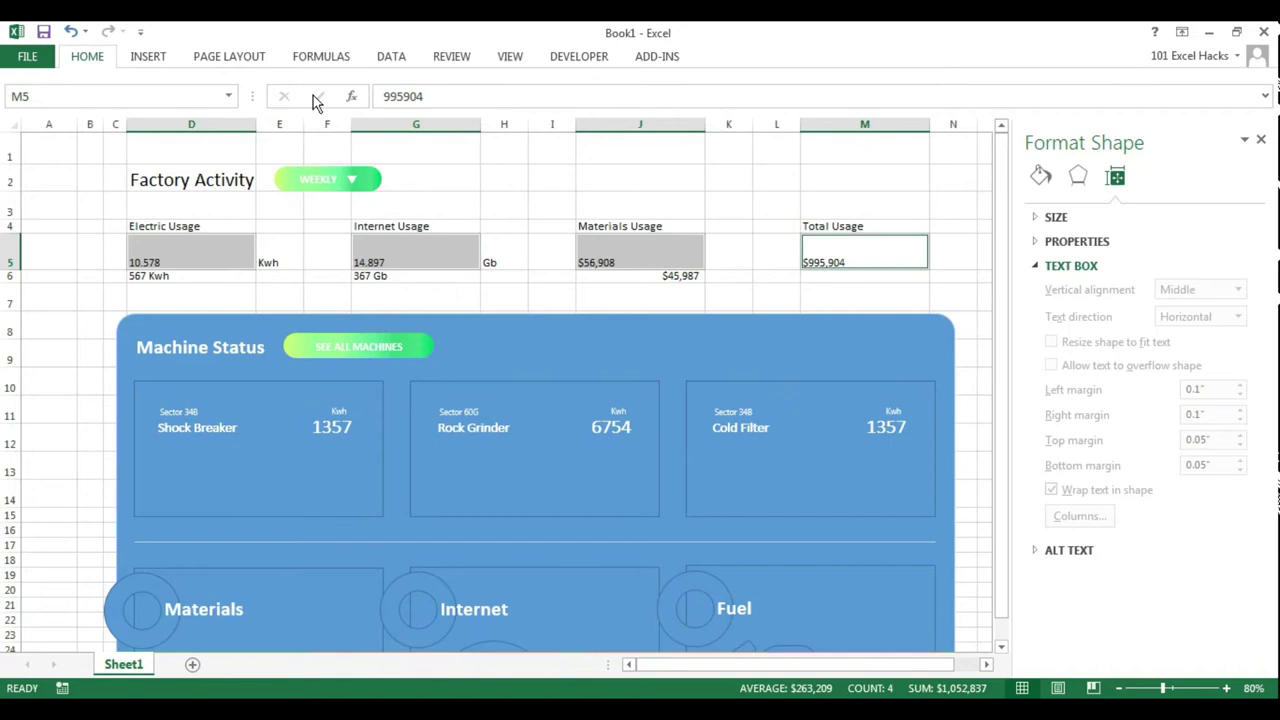
key(ctrl+shift+period)
key(ctrl+shift+period)
key(ctrl+shift+period)
key(ctrl+shift+period)
click(282, 253)
ctrl+click(504, 258)
key(ctrl+shift+period)
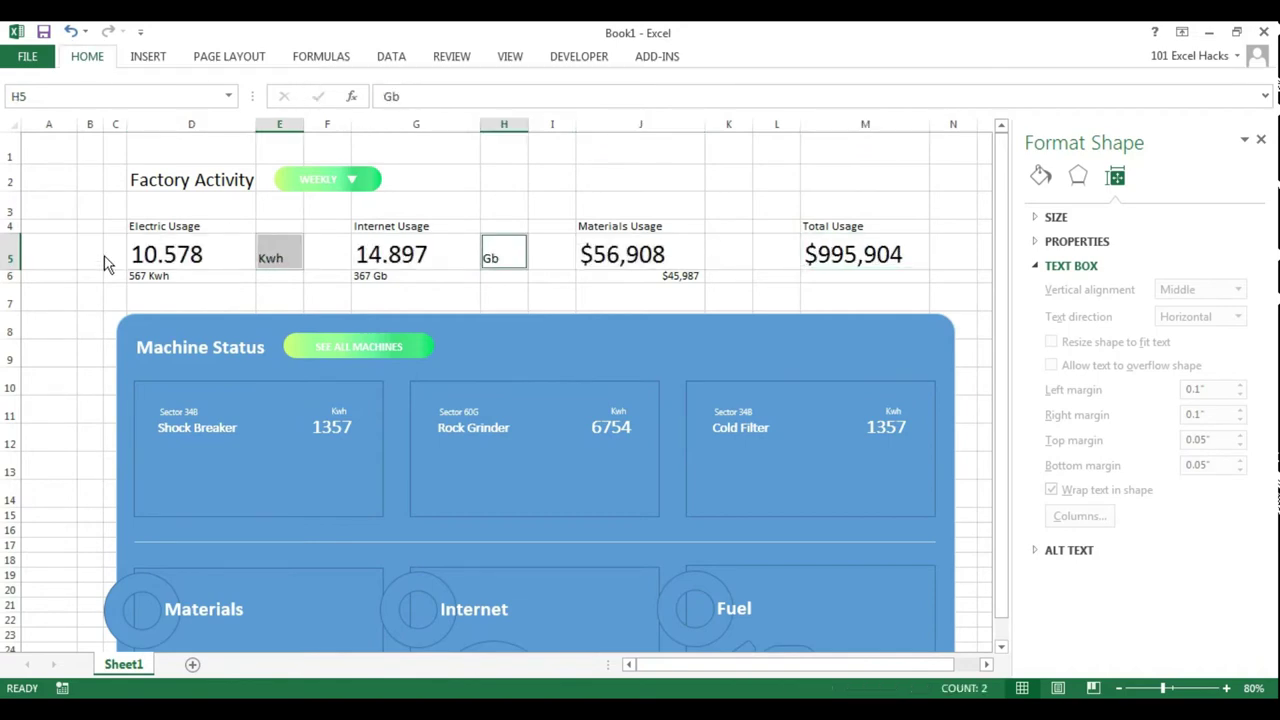
click(223, 248)
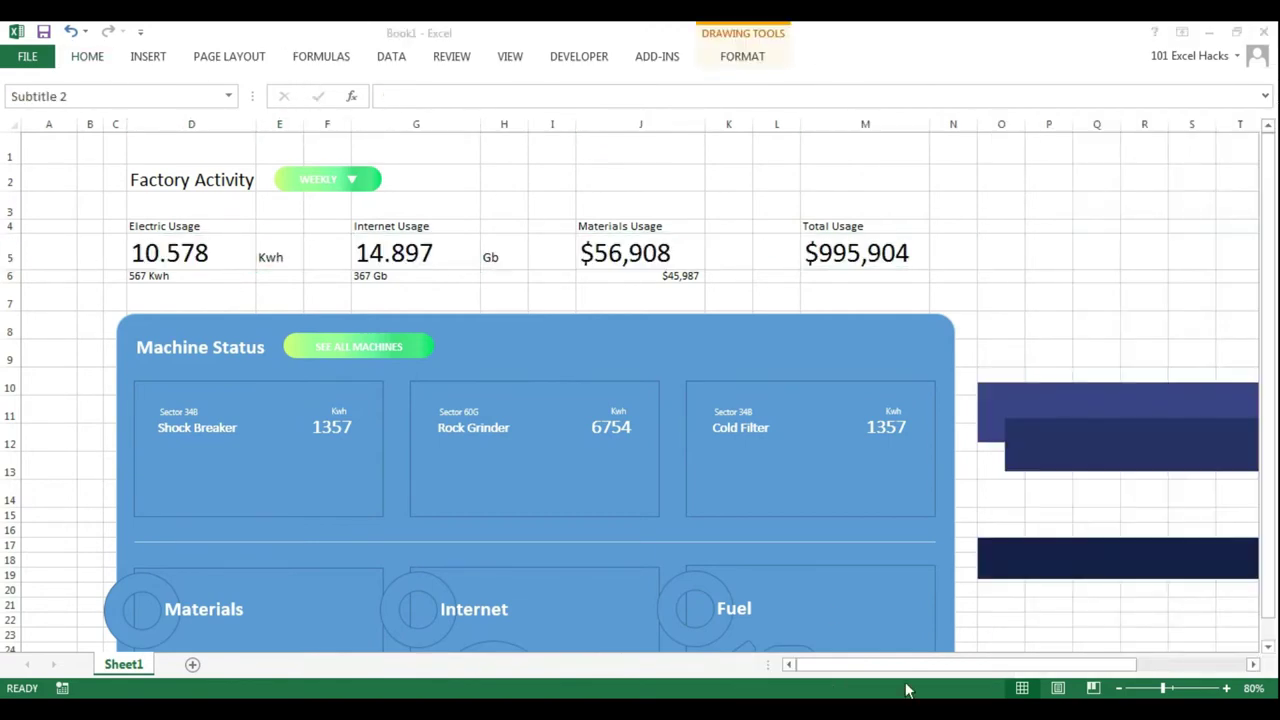
Step: Select the whole dashboard area and apply a dark navy fill
key(ctrl+a)
scroll(674, 527, down, 2)
scroll(674, 527, down, 20)
scroll(674, 527, up, 10)
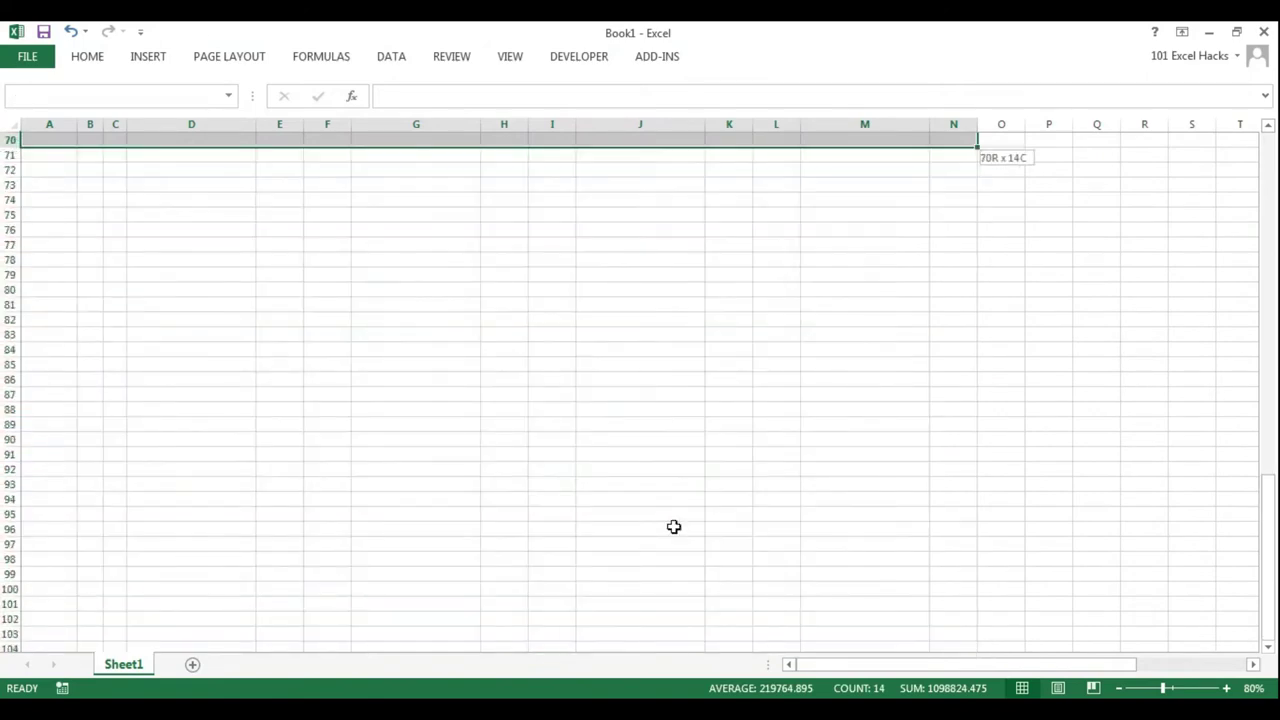
scroll(674, 527, up, 13)
scroll(674, 527, up, 10)
click(1066, 551)
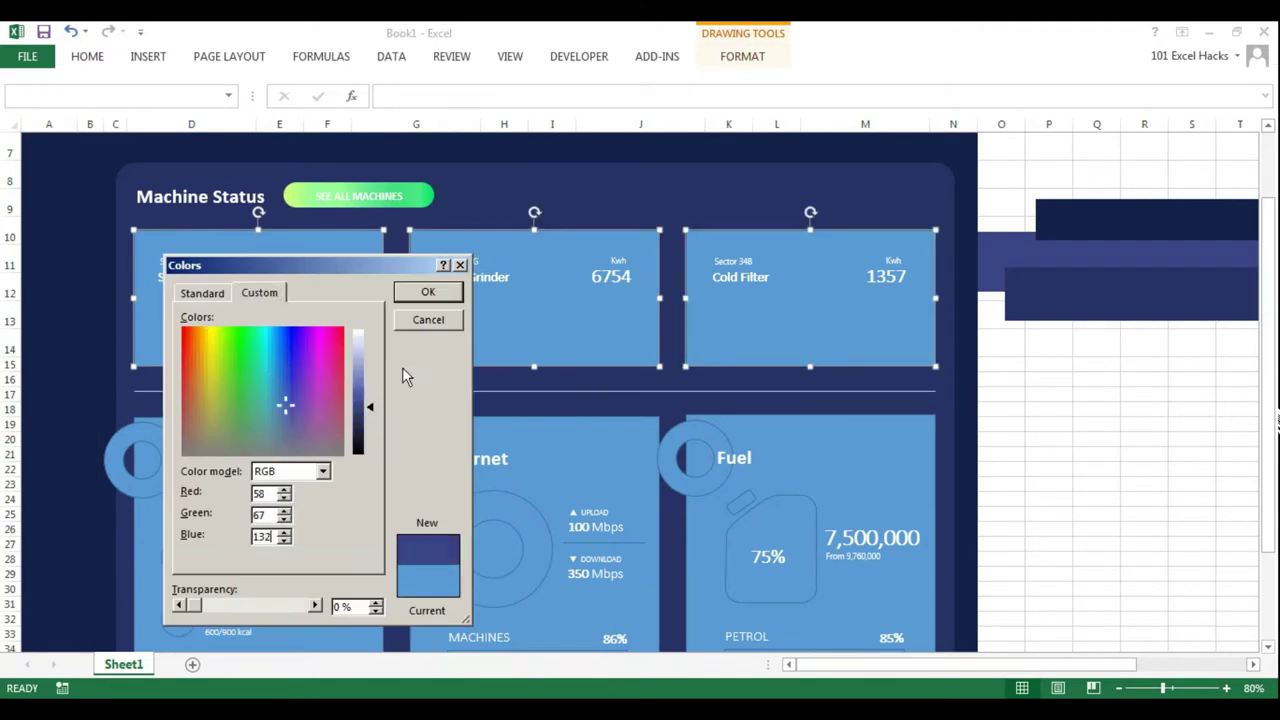
Step: Fill the three machine cards and the Materials panel with navy, repeating via F4
click(410, 293)
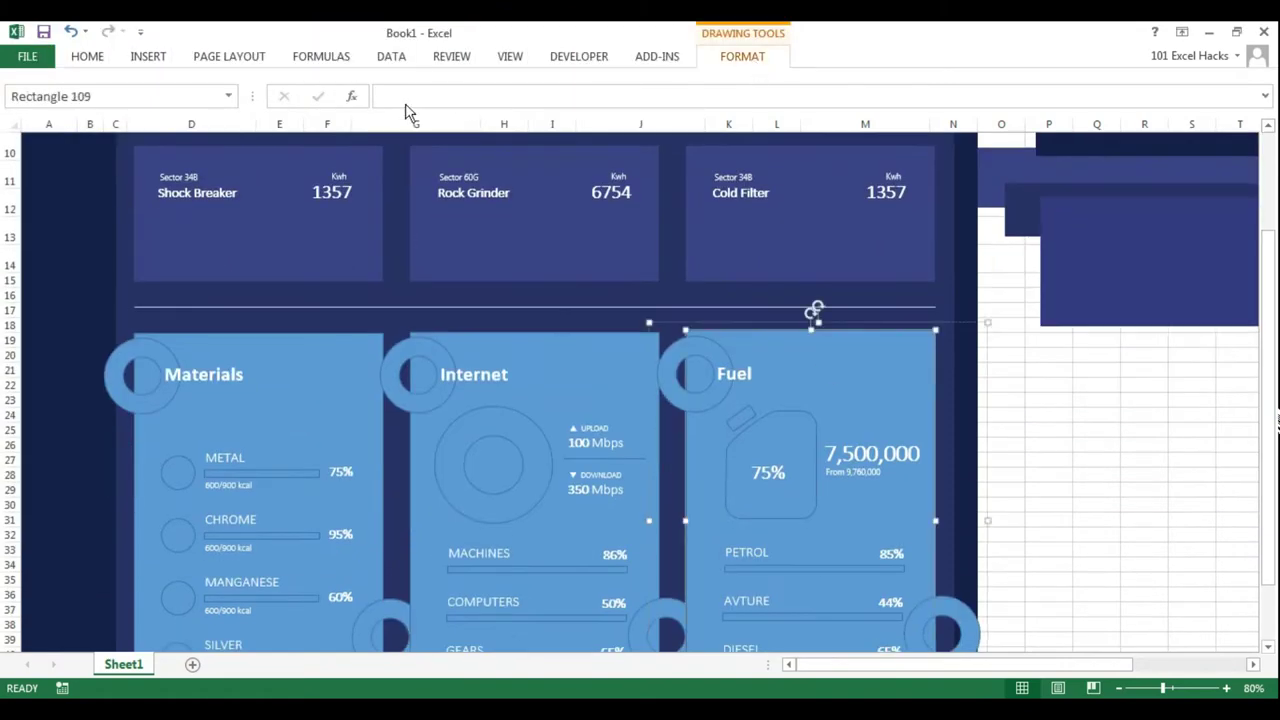
key(F4)
click(530, 345)
key(F4)
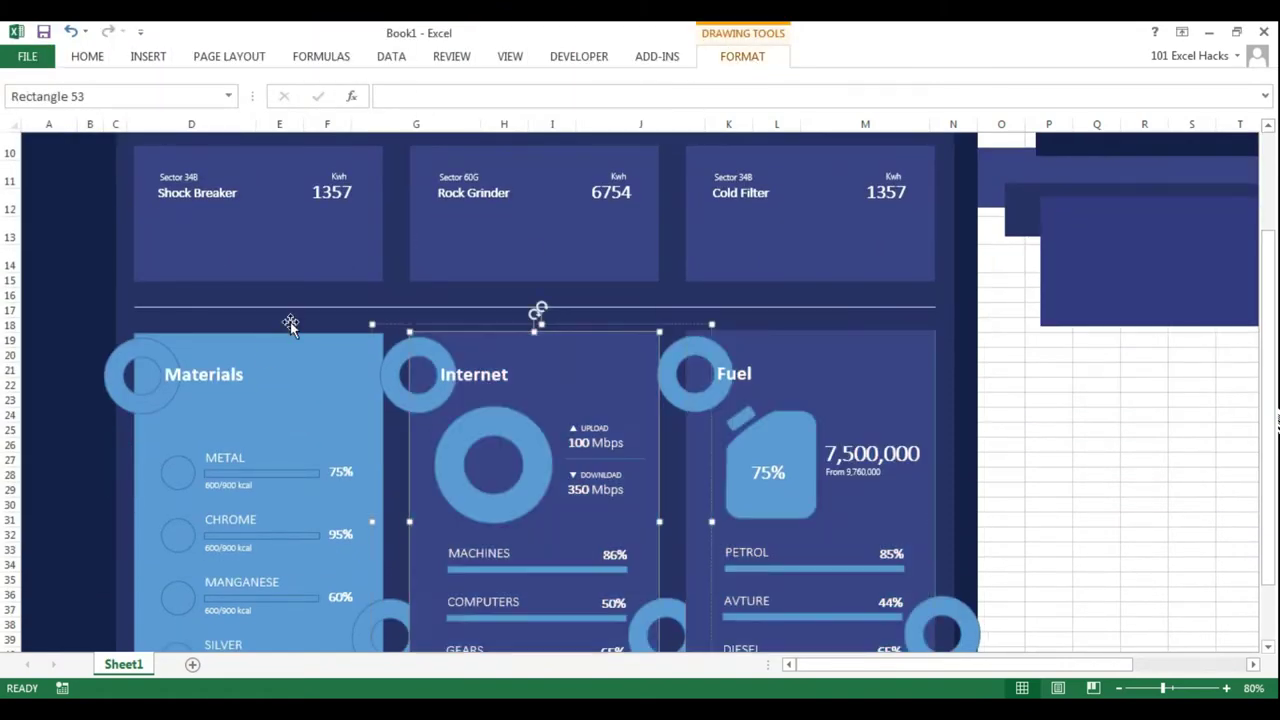
click(291, 335)
key(F4)
Step: Recolour the corner donut rings on the panels a muted dark navy
click(906, 366)
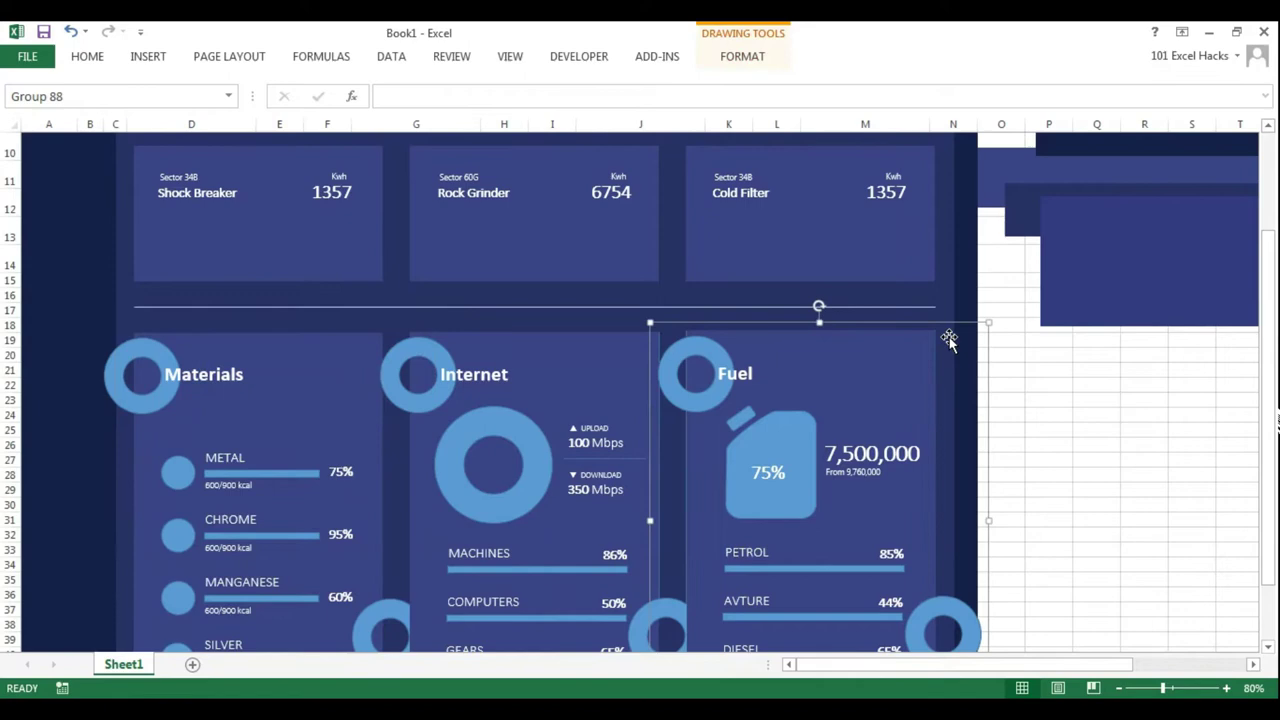
click(1025, 369)
click(896, 350)
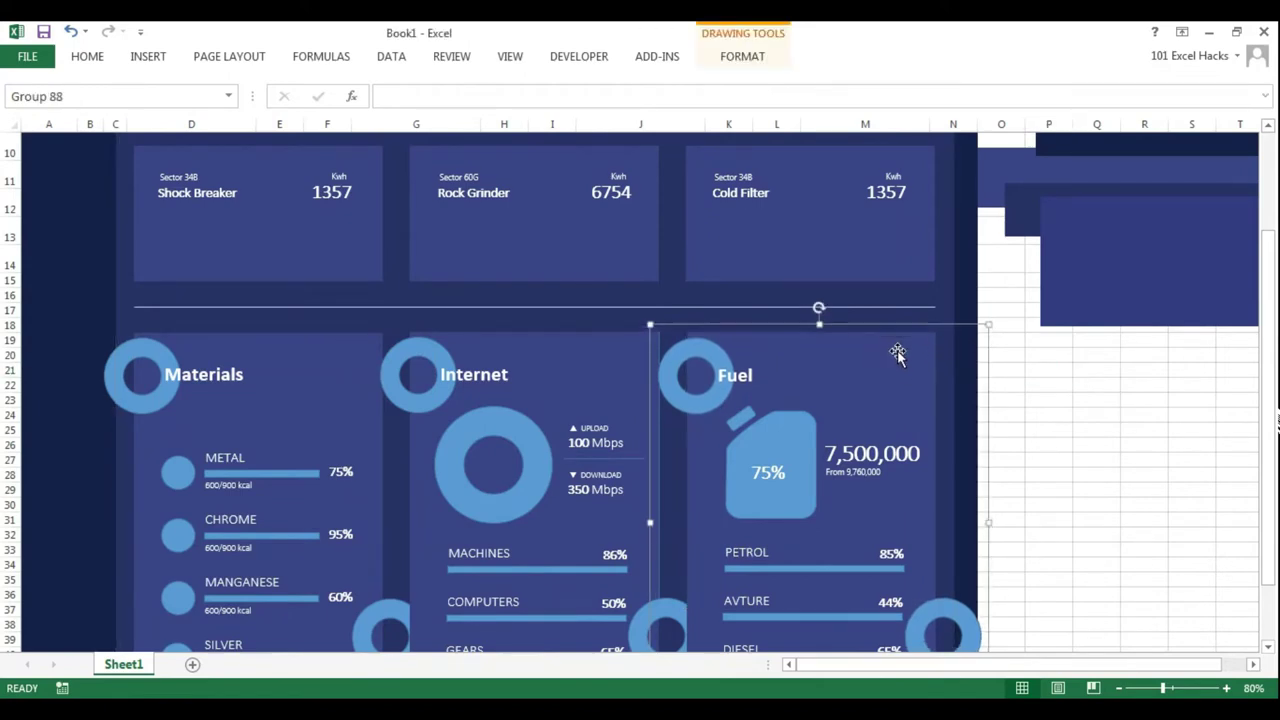
click(471, 350)
click(471, 351)
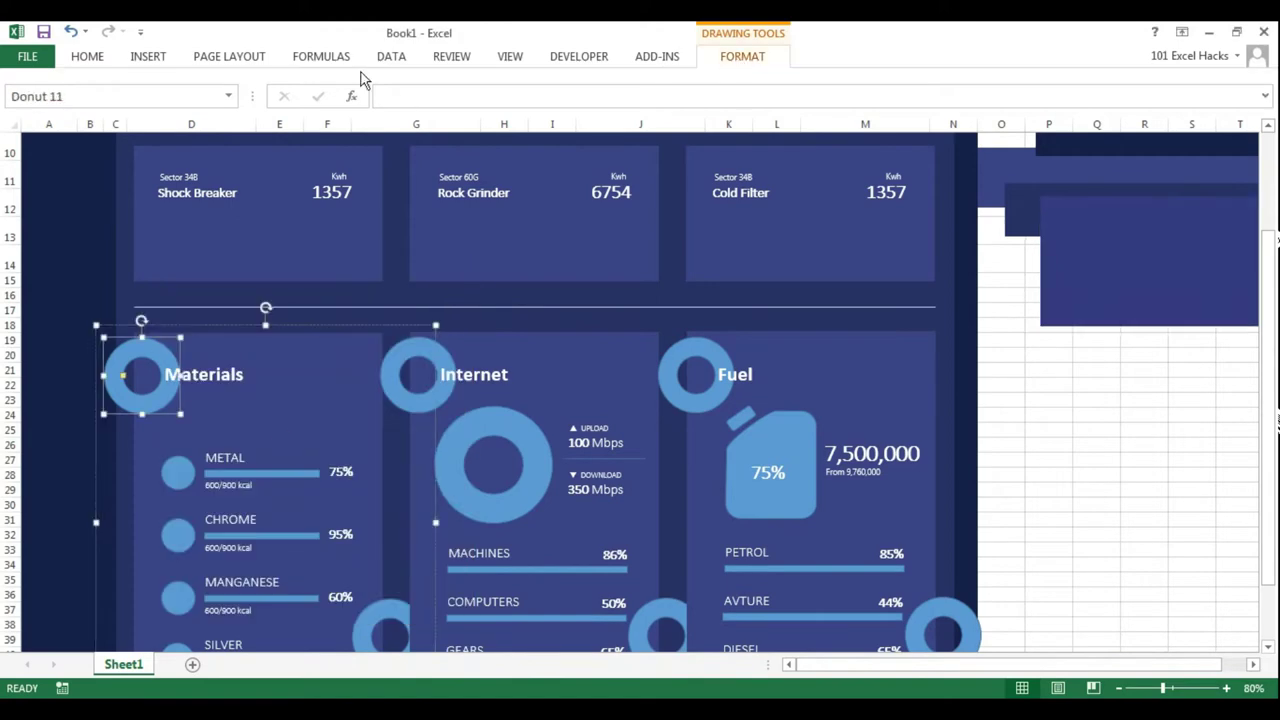
click(428, 291)
Step: Select the Fuel panel as one group, then deselect it on an empty cell
scroll(560, 180, down, 1)
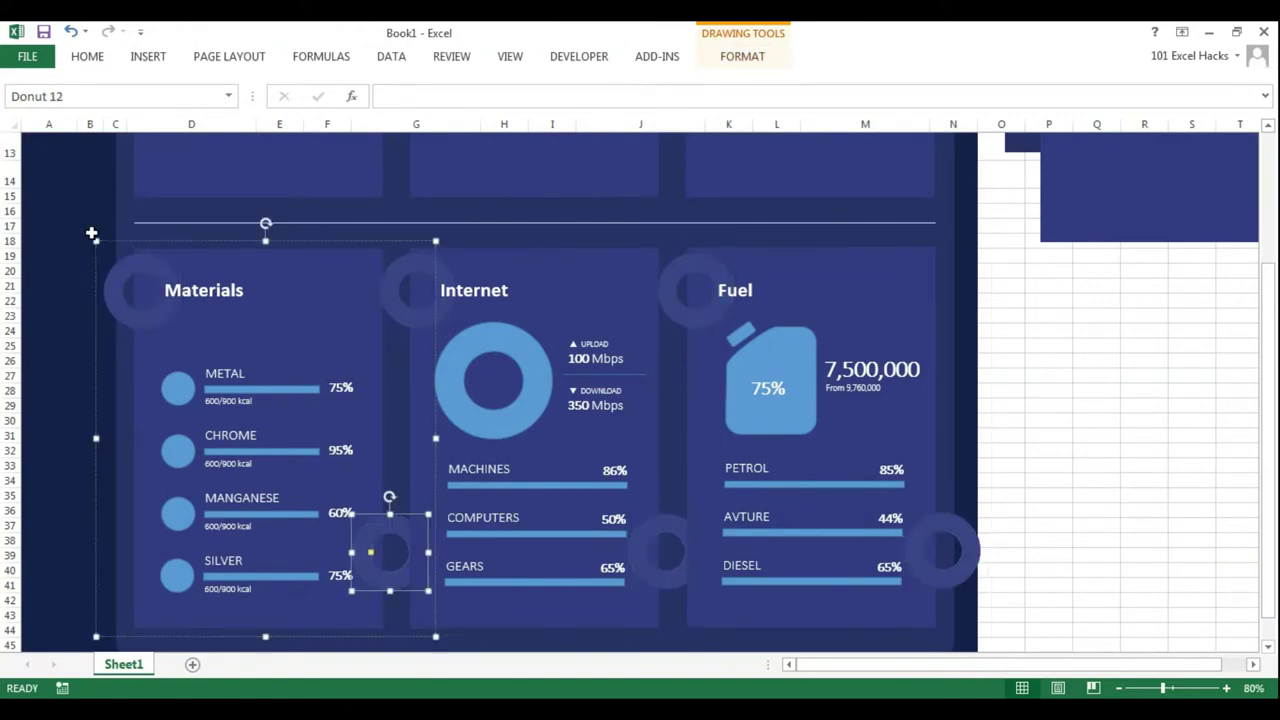
click(312, 262)
click(838, 537)
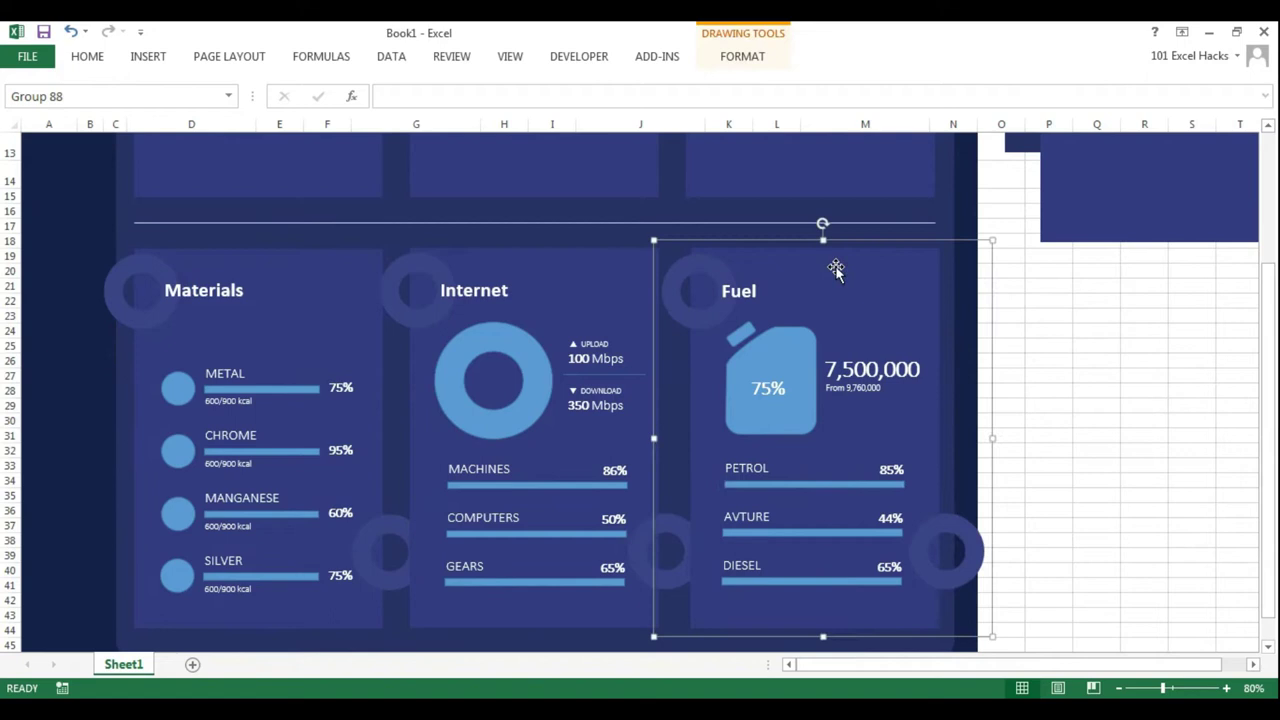
click(743, 275)
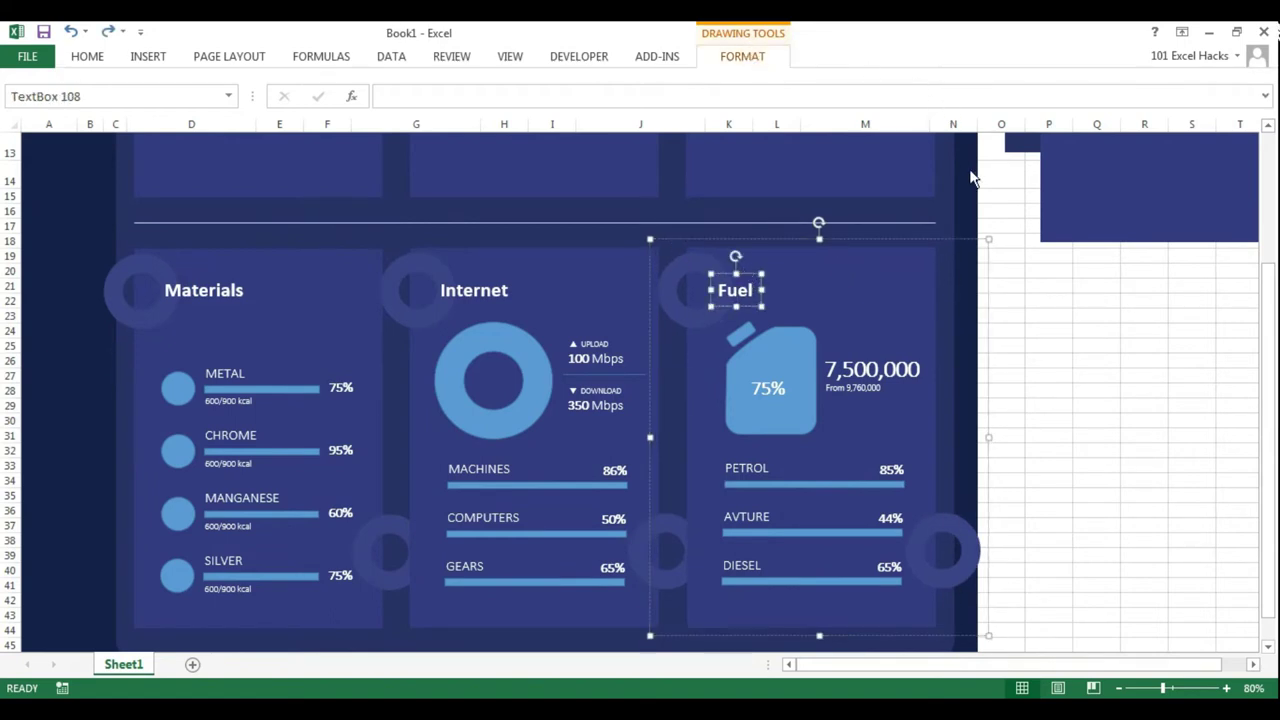
key(Escape)
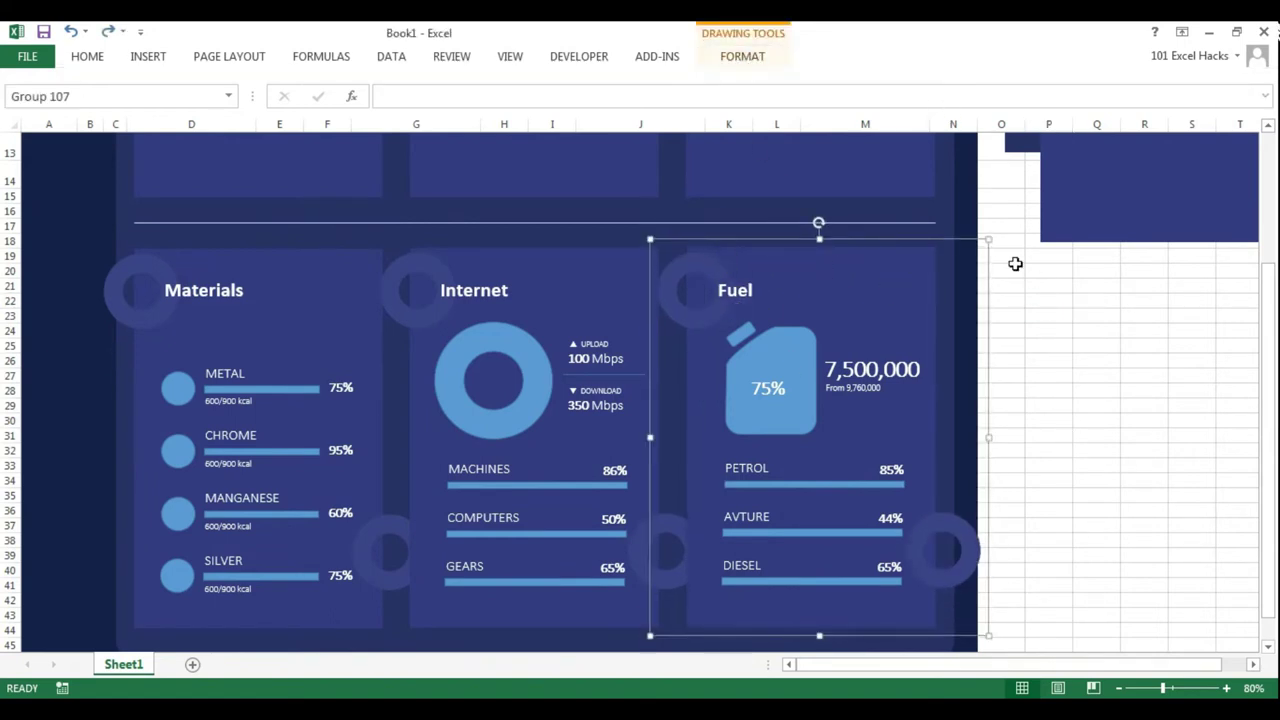
click(1026, 263)
Step: Paste a picture copy of the Fuel panel background and trim its width to the panel
click(914, 277)
key(ctrl+c)
click(1008, 254)
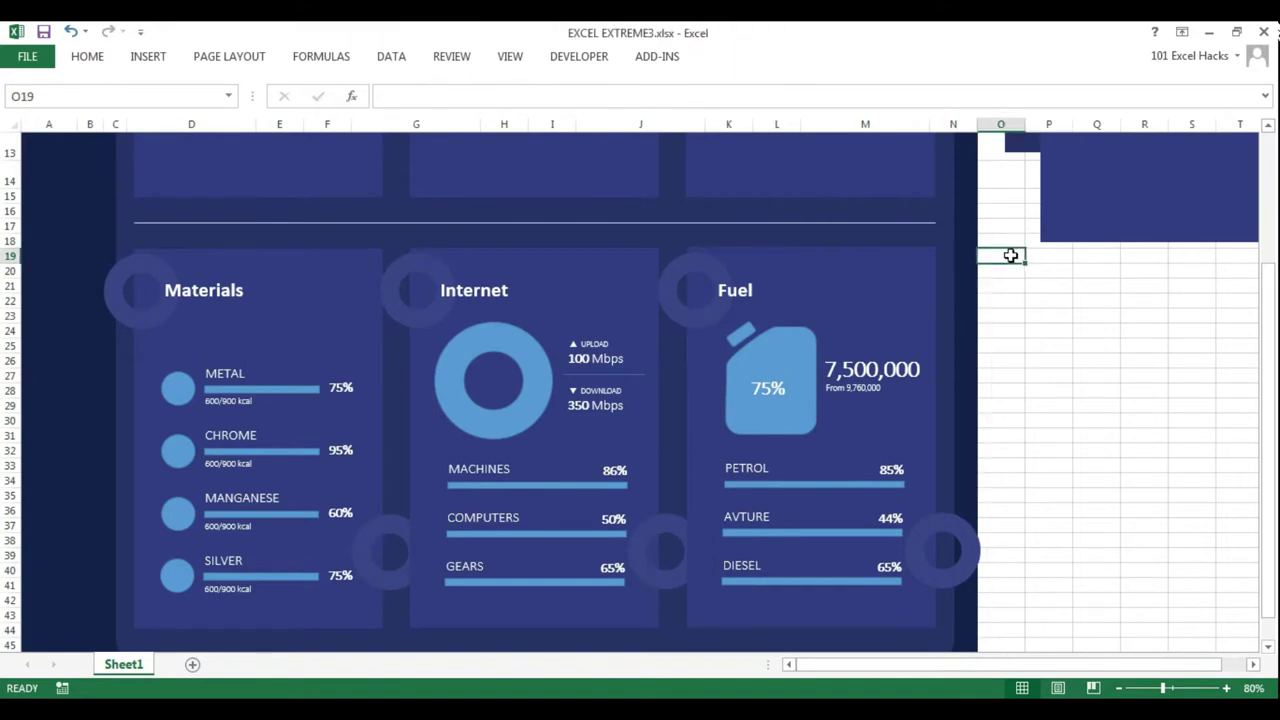
key(ctrl+v)
drag(1105, 331, 781, 340)
drag(656, 443, 680, 443)
drag(982, 443, 940, 443)
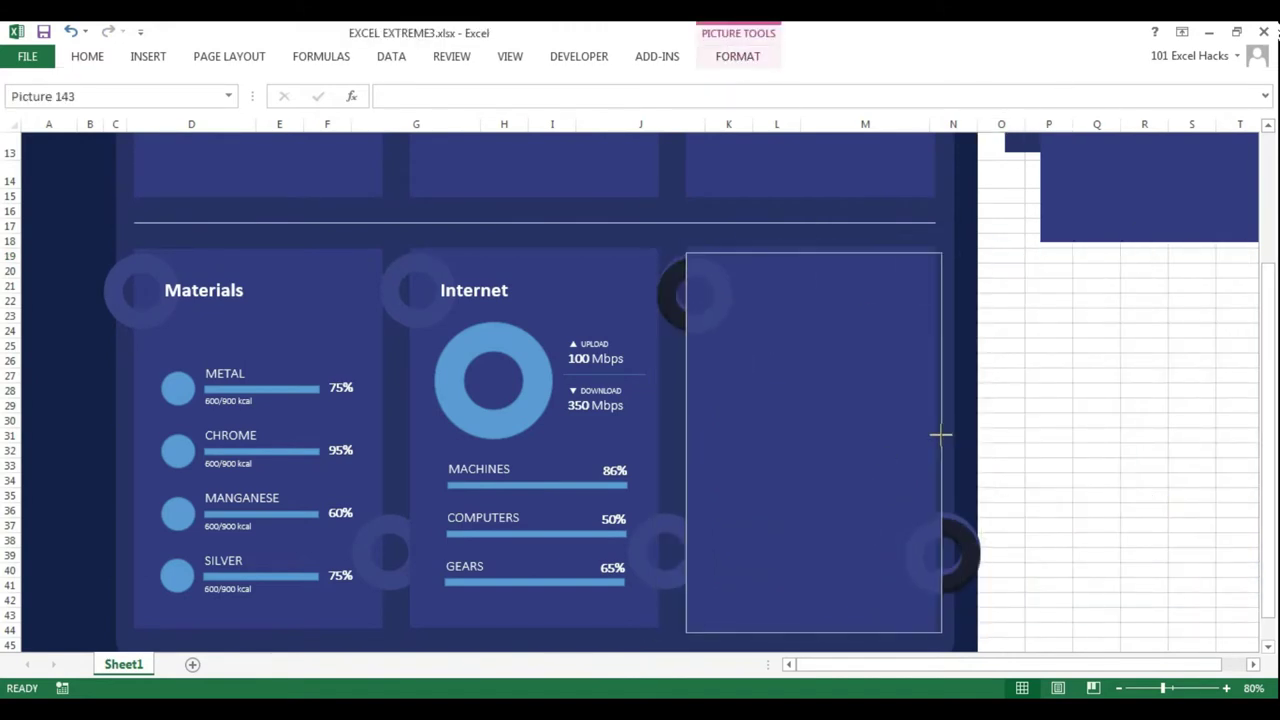
Step: Place the Fuel panel picture over the panel and send it behind the panel contents
drag(836, 447, 1055, 447)
ctrl+click(787, 277)
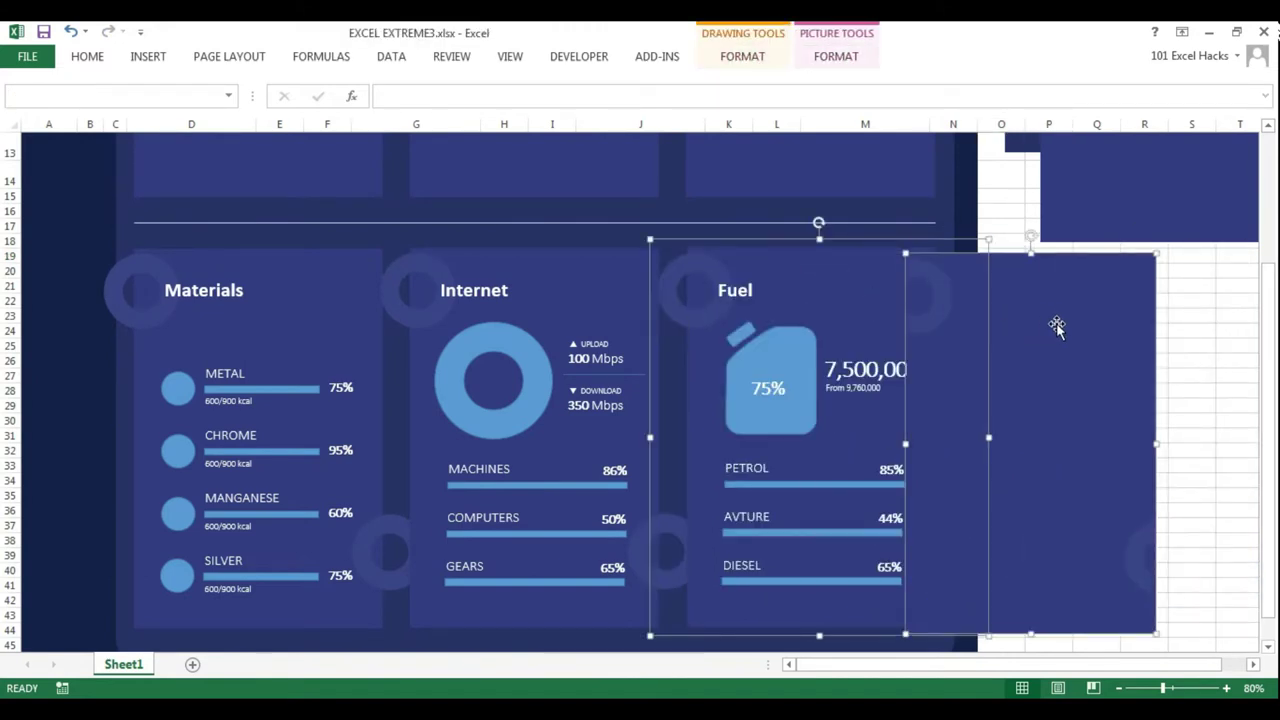
drag(1057, 326, 812, 324)
click(820, 329)
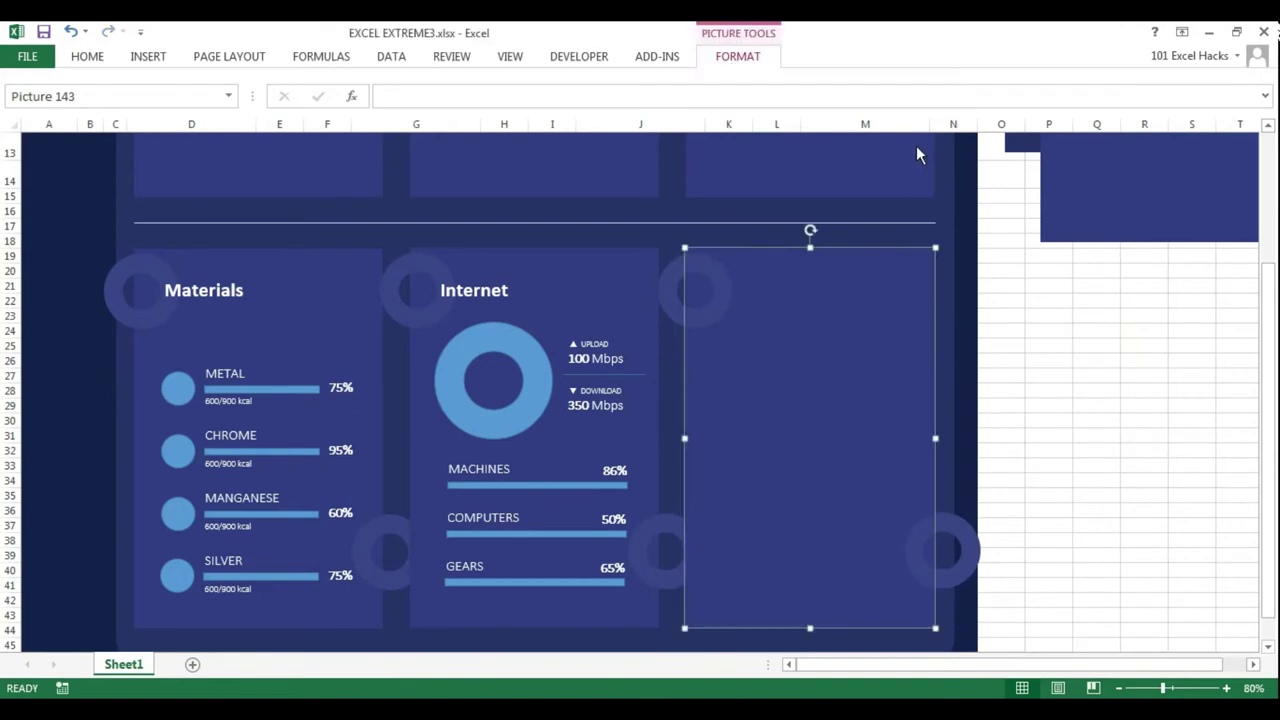
click(943, 263)
key(Escape)
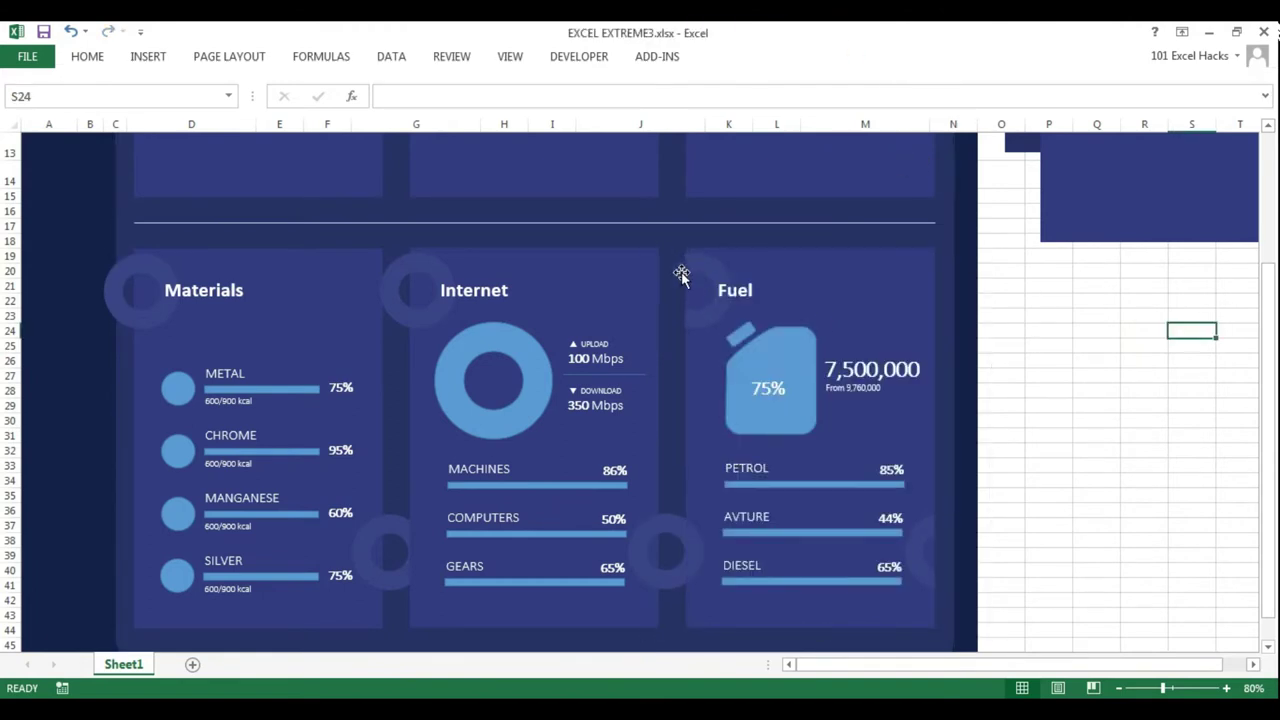
Step: Move a panel picture onto the Internet panel and send the Materials picture behind its contents
click(560, 263)
click(863, 306)
drag(863, 306, 576, 297)
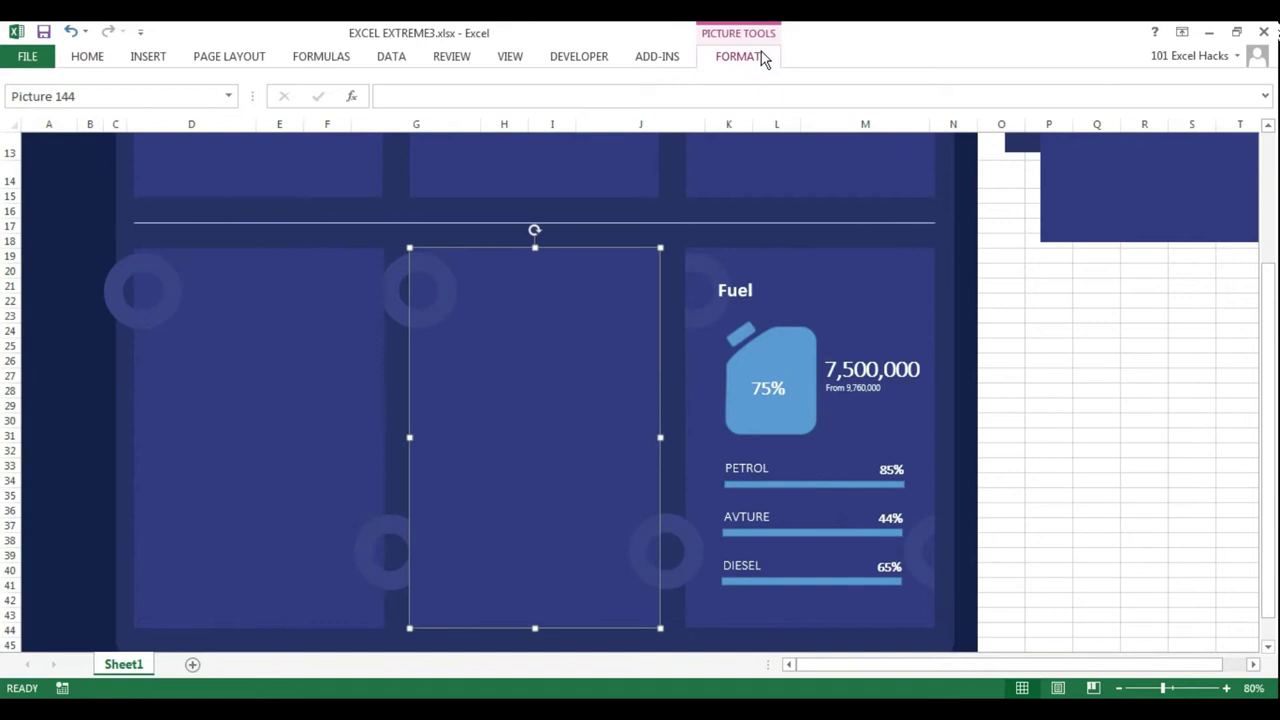
click(314, 306)
click(581, 246)
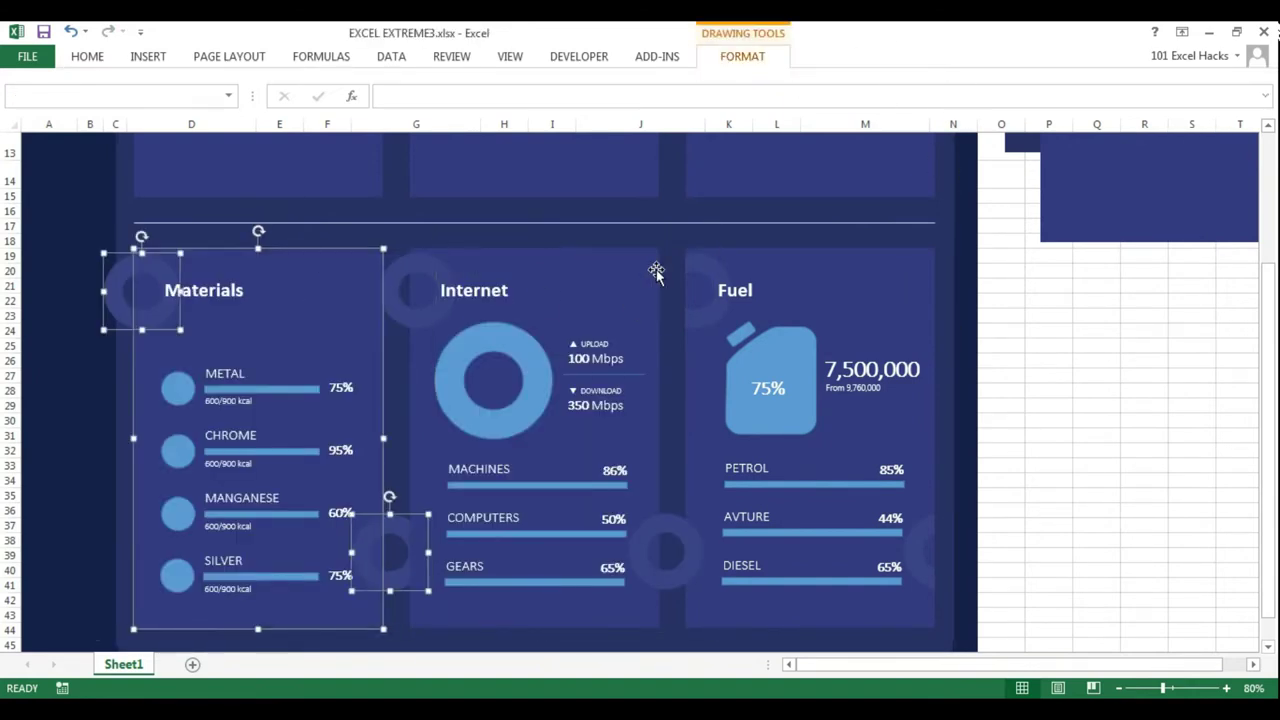
Step: Check the layering of the Materials and Internet panel groups, a decorative ring, donut chart and Machine Status boxes
click(238, 272)
key(Tab)
click(612, 360)
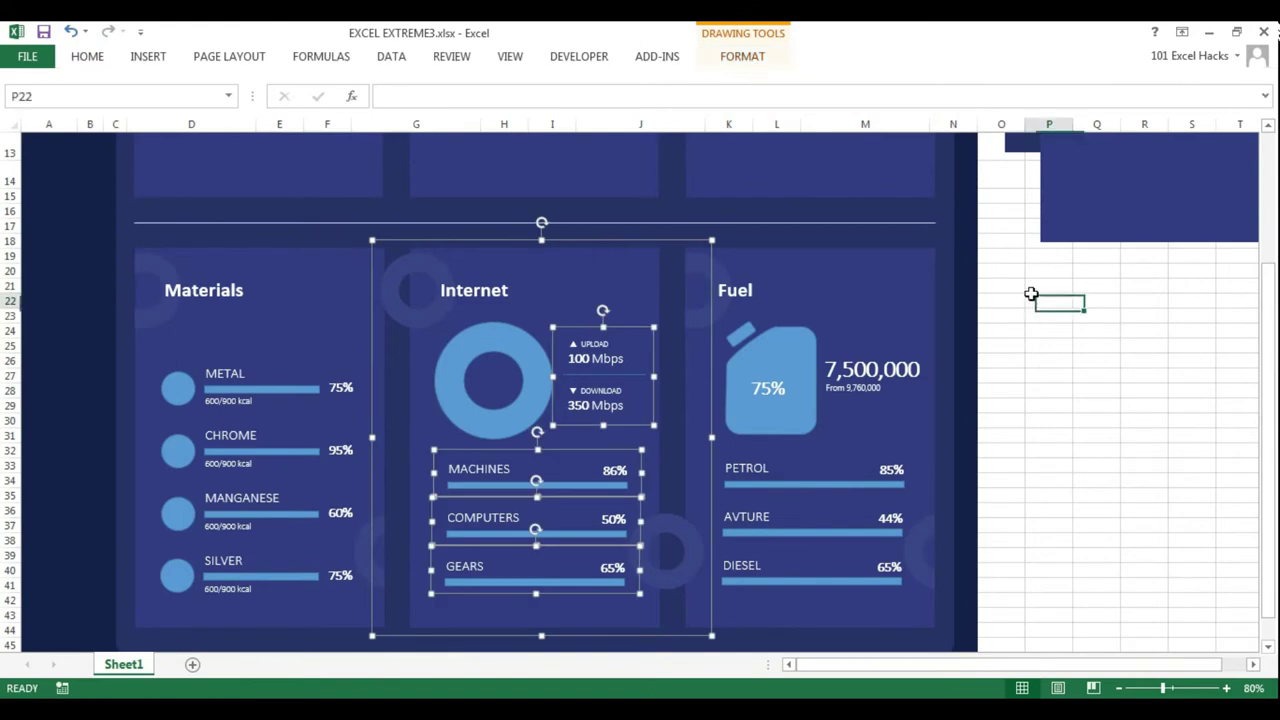
click(591, 286)
click(663, 520)
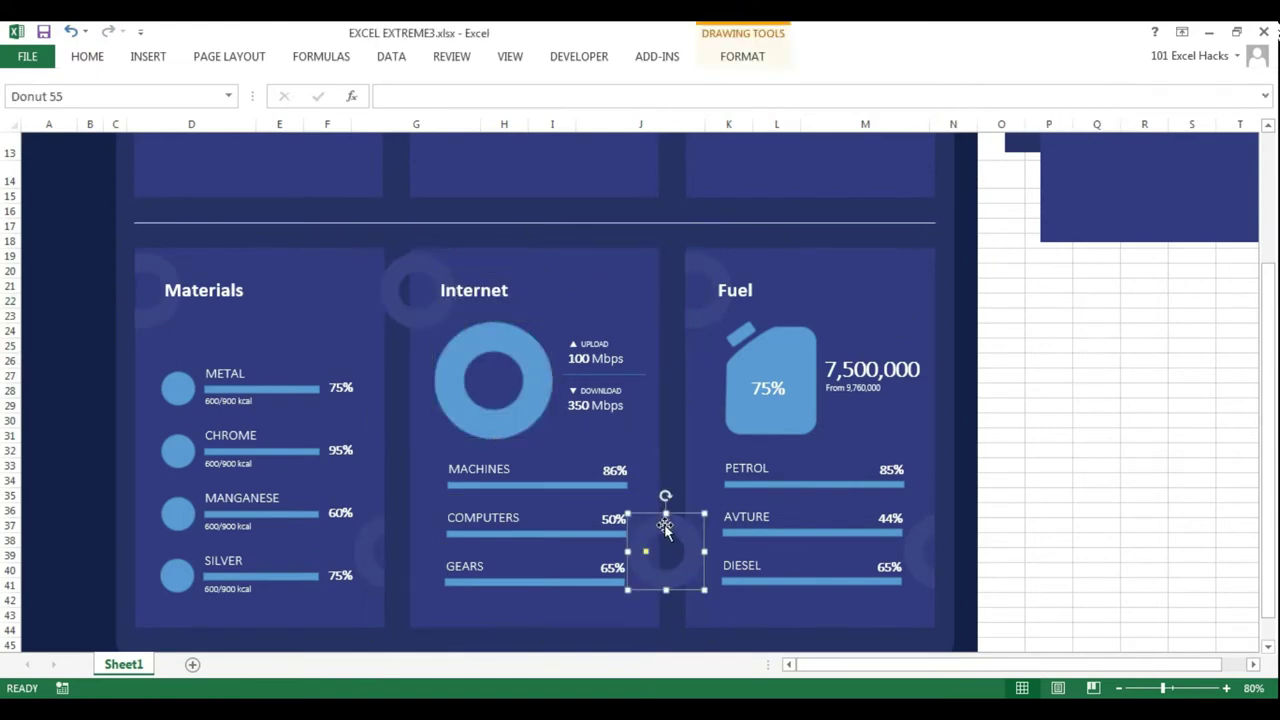
key(Escape)
click(493, 332)
scroll(603, 294, up, 3)
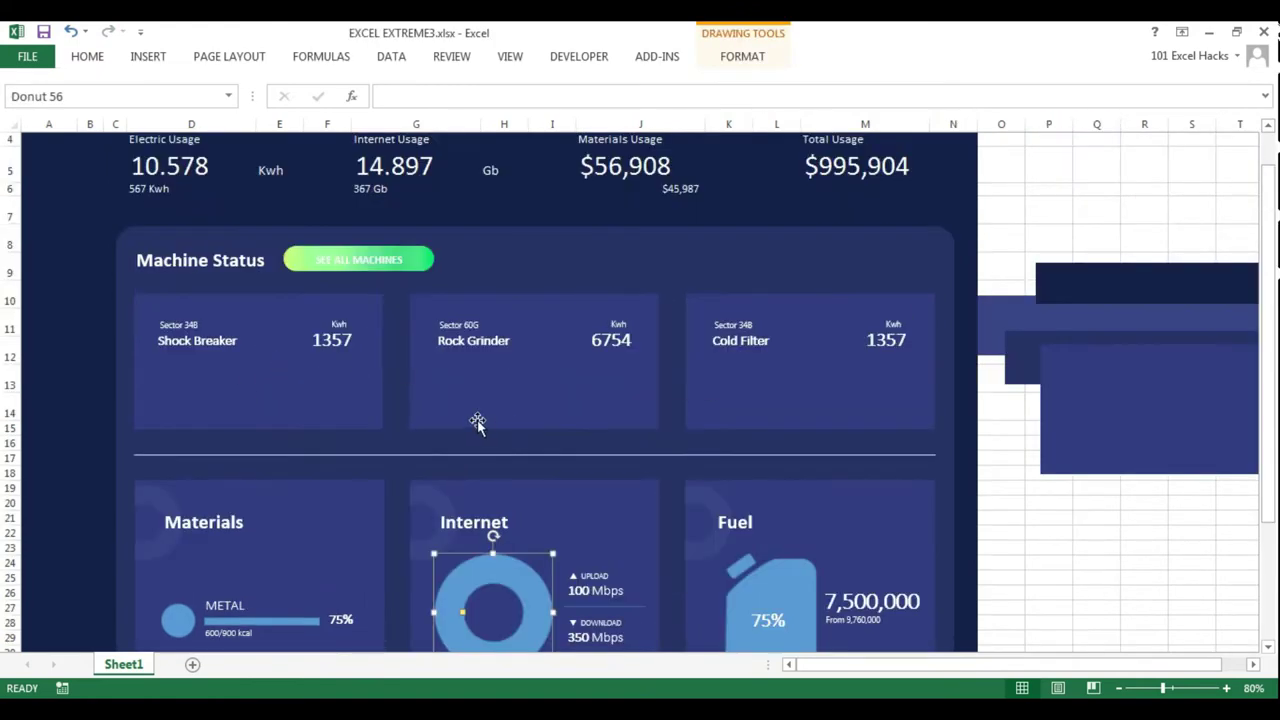
click(480, 423)
shift+click(757, 417)
Step: Delete the stray blue shapes beside the dashboard
click(589, 457)
key(Escape)
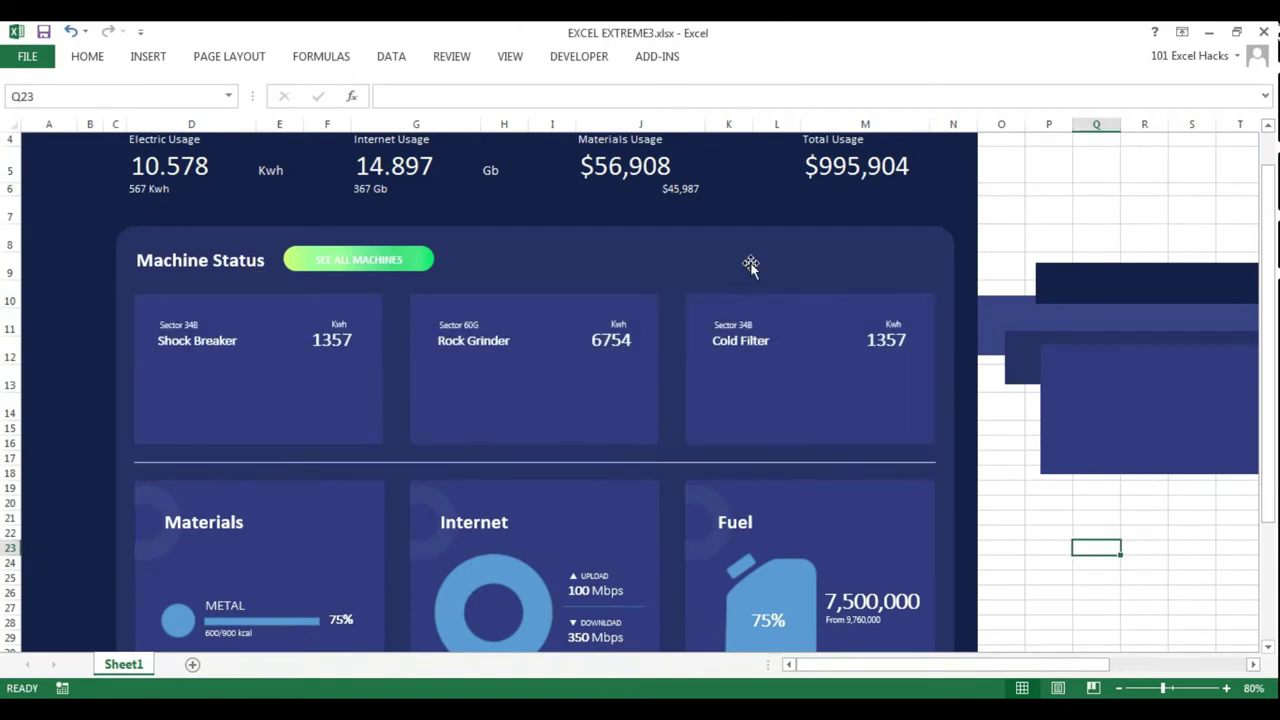
click(1100, 290)
click(94, 243)
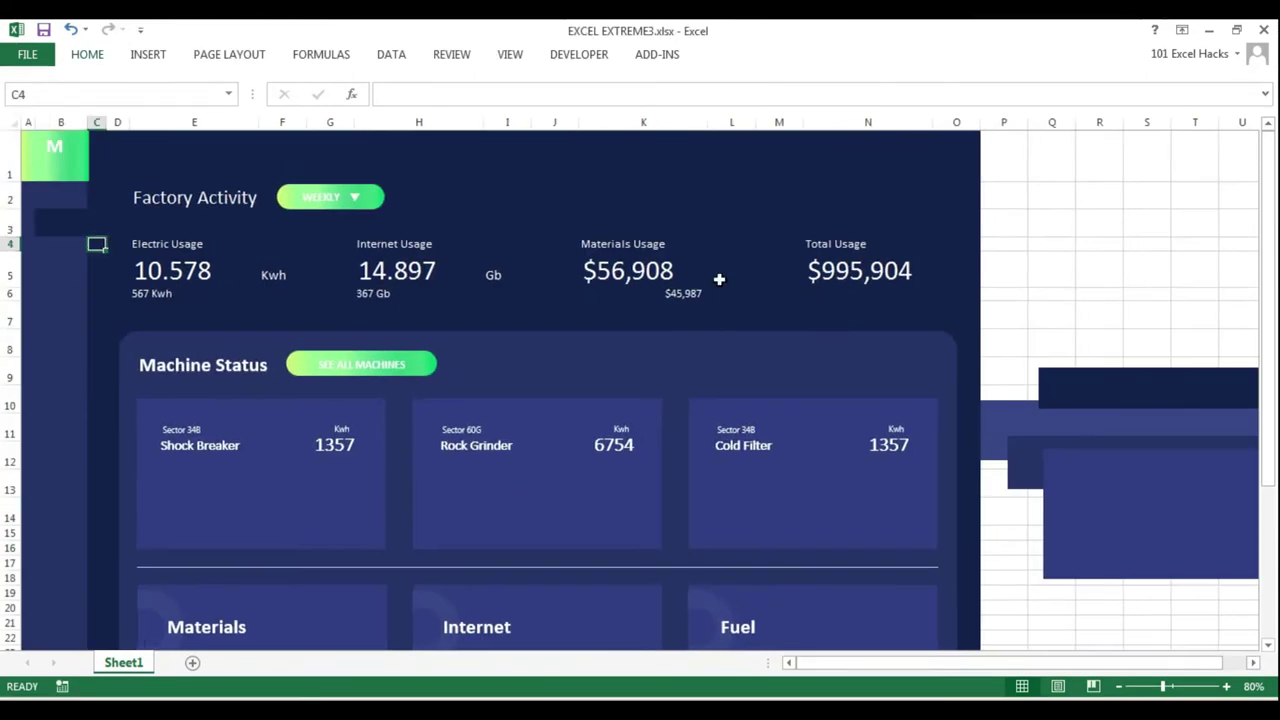
click(1077, 514)
key(Delete)
scroll(1017, 391, down, 1)
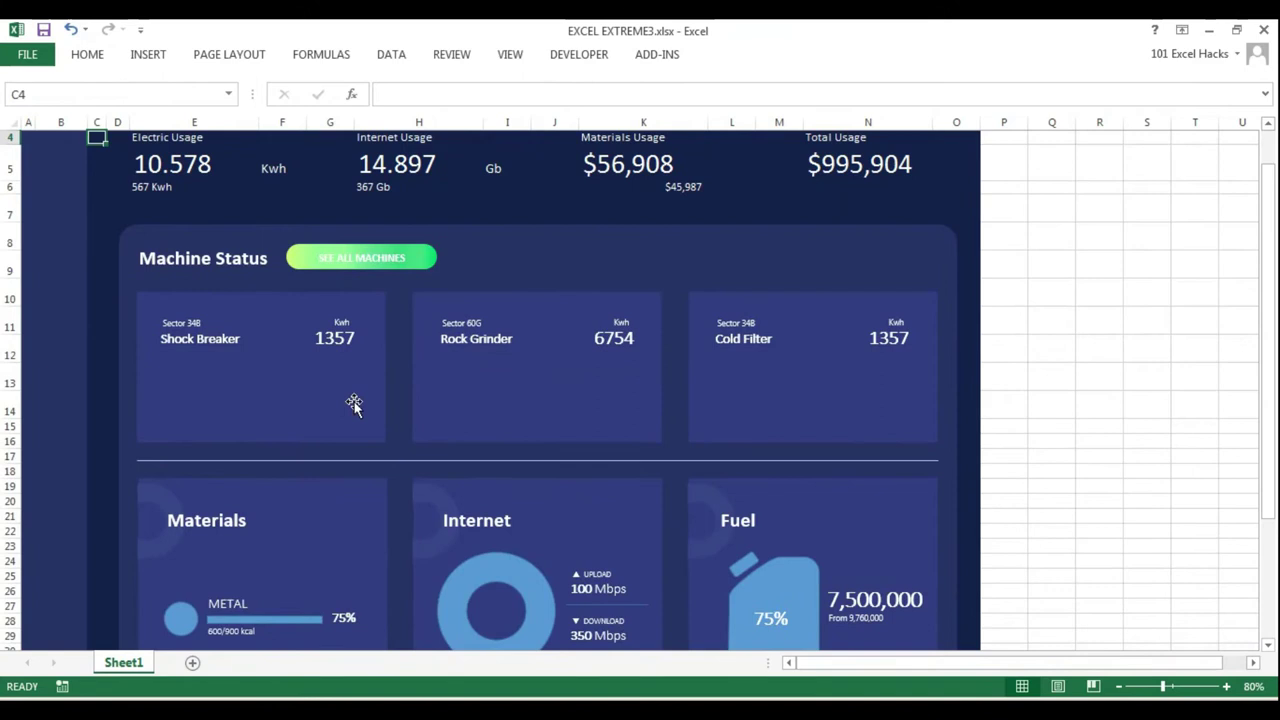
click(1195, 349)
text(Shock Br)
Step: Enter the Shock Breaker, Rock Grinder and Cold Filter labels above the tables
key(Tab)
text(Ri)
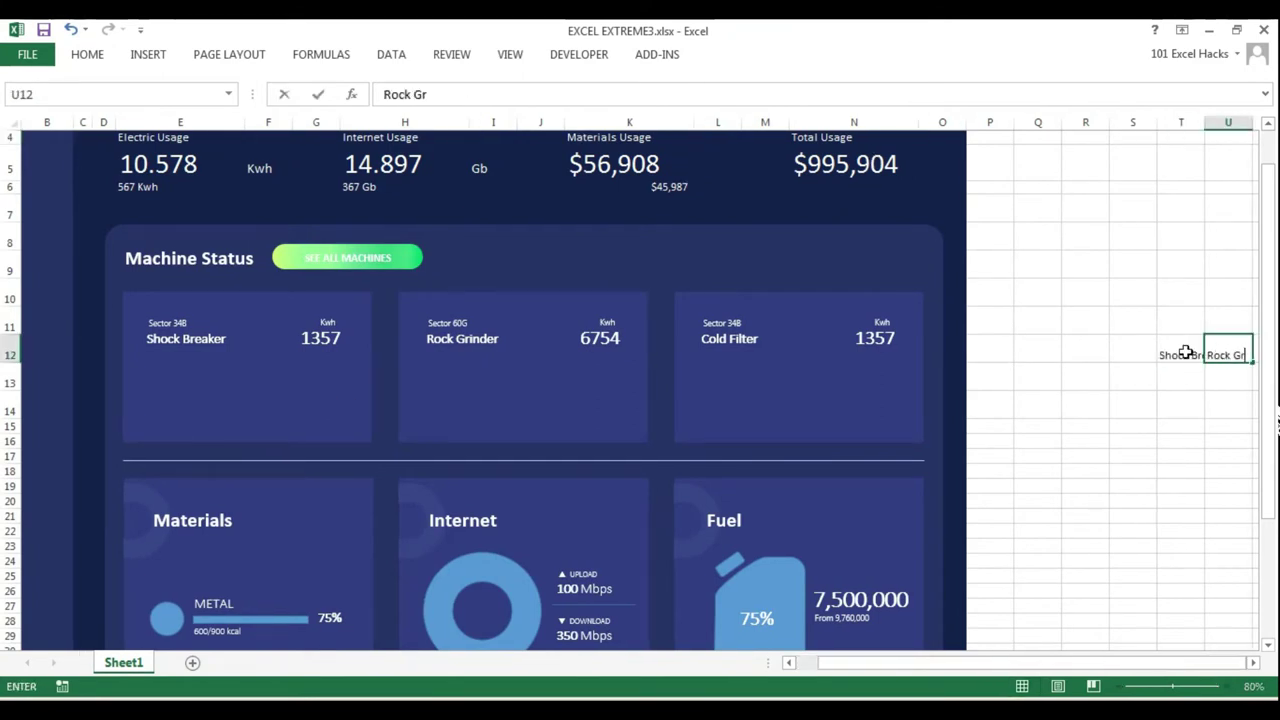
text(ind)
key(Return)
key(alt+Tab)
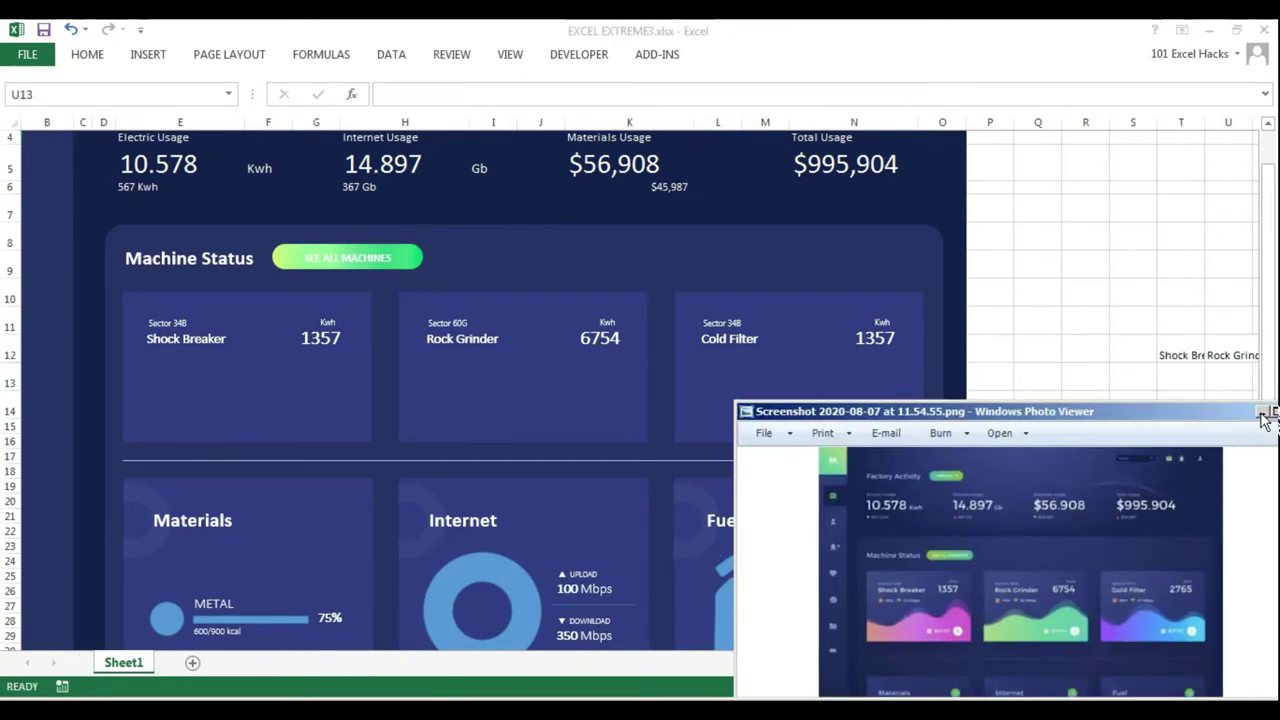
key(alt+Tab)
key(Up)
key(Right)
key(Right)
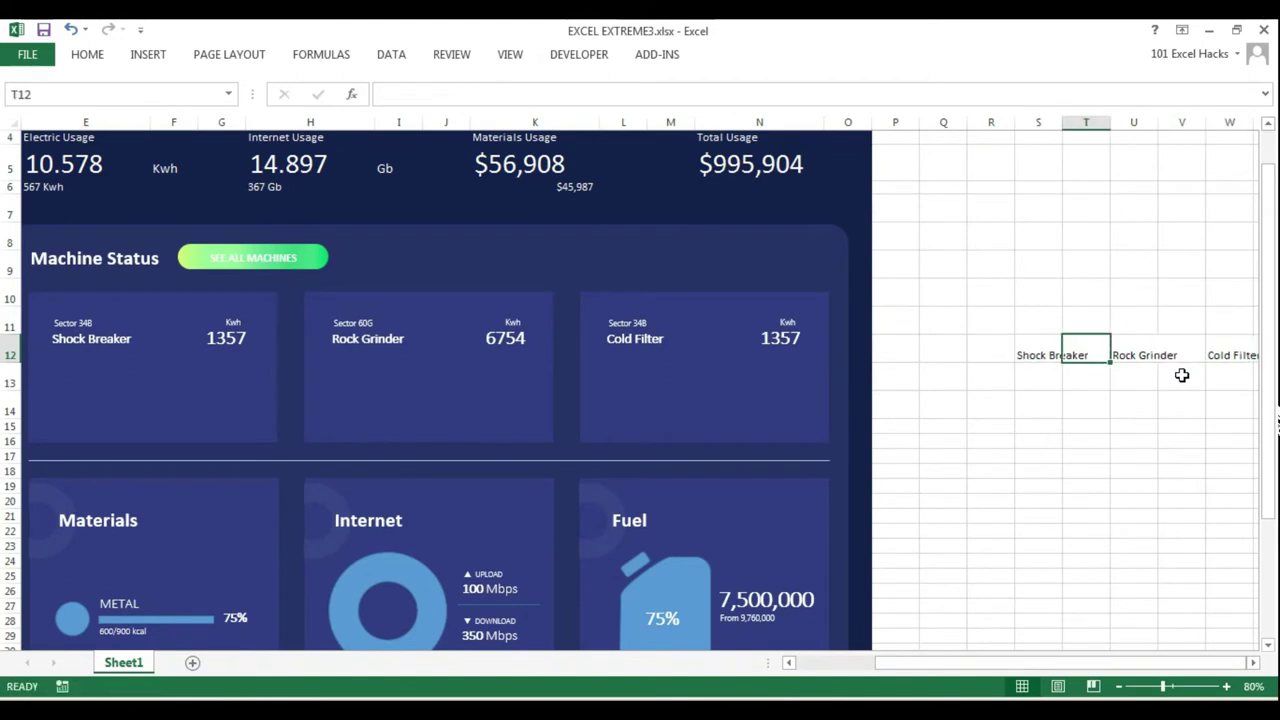
Step: Add Month and Value headers for each machine and begin the month list with January
text(Value)
key(ctrl+c)
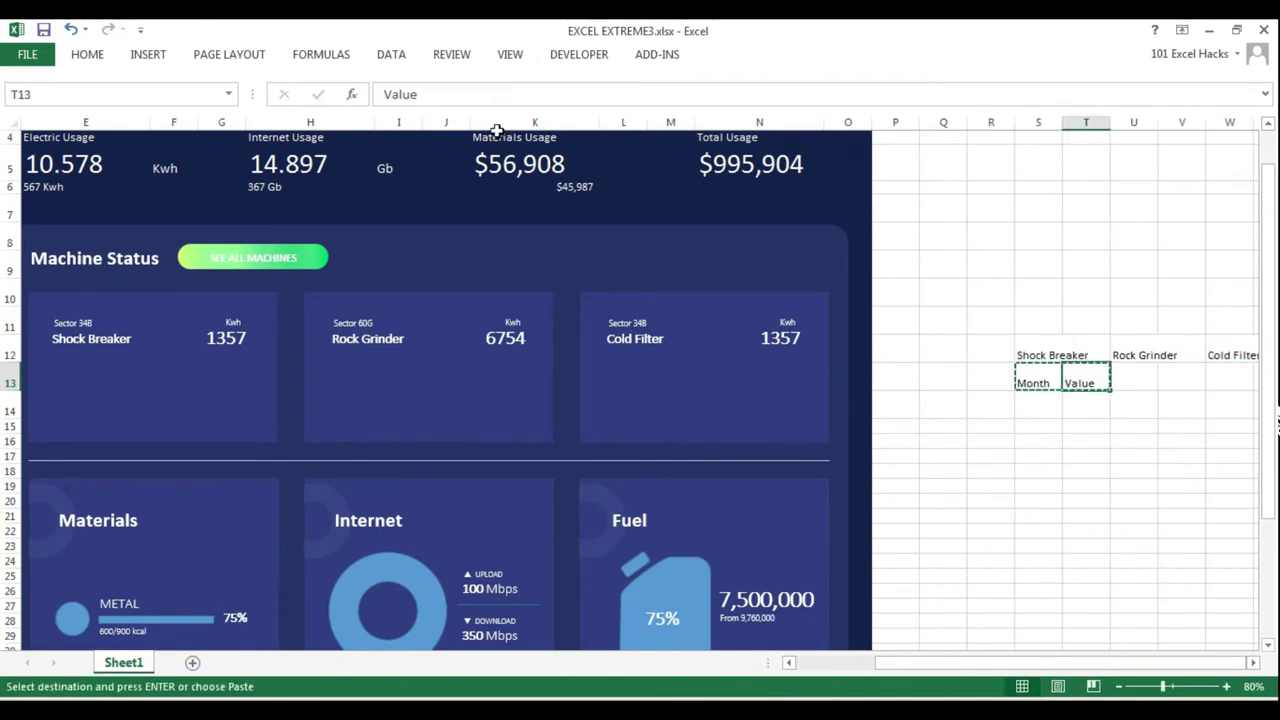
key(ctrl+v)
text(January)
key(Return)
text(Fe)
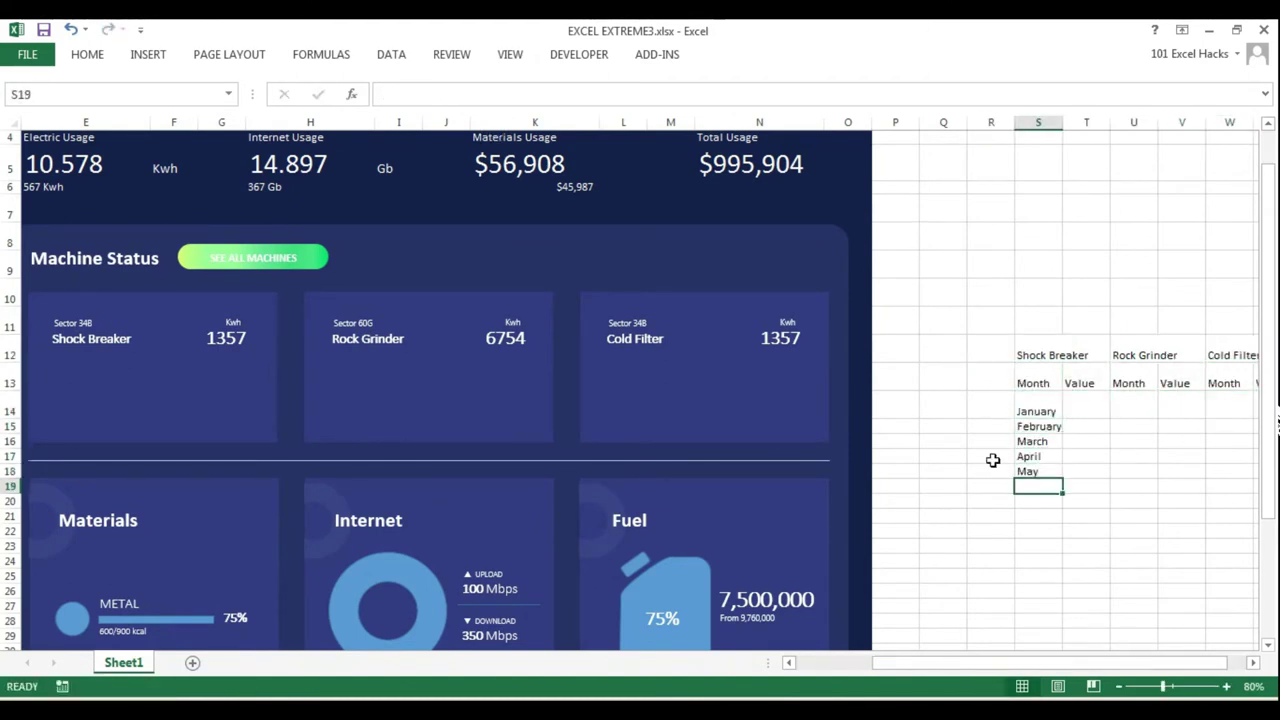
Step: Fill the months January through December and copy them to all three machine tables
drag(1037, 411, 1037, 471)
drag(1062, 479, 1062, 568)
key(ctrl+c)
key(Right)
key(Right)
key(ctrl+v)
key(Right)
key(Right)
key(ctrl+v)
key(Left)
key(Left)
key(Left)
Step: Fill each machine's Value column with a =RANDBETWEEN random value formula through December
text(=randbetween)
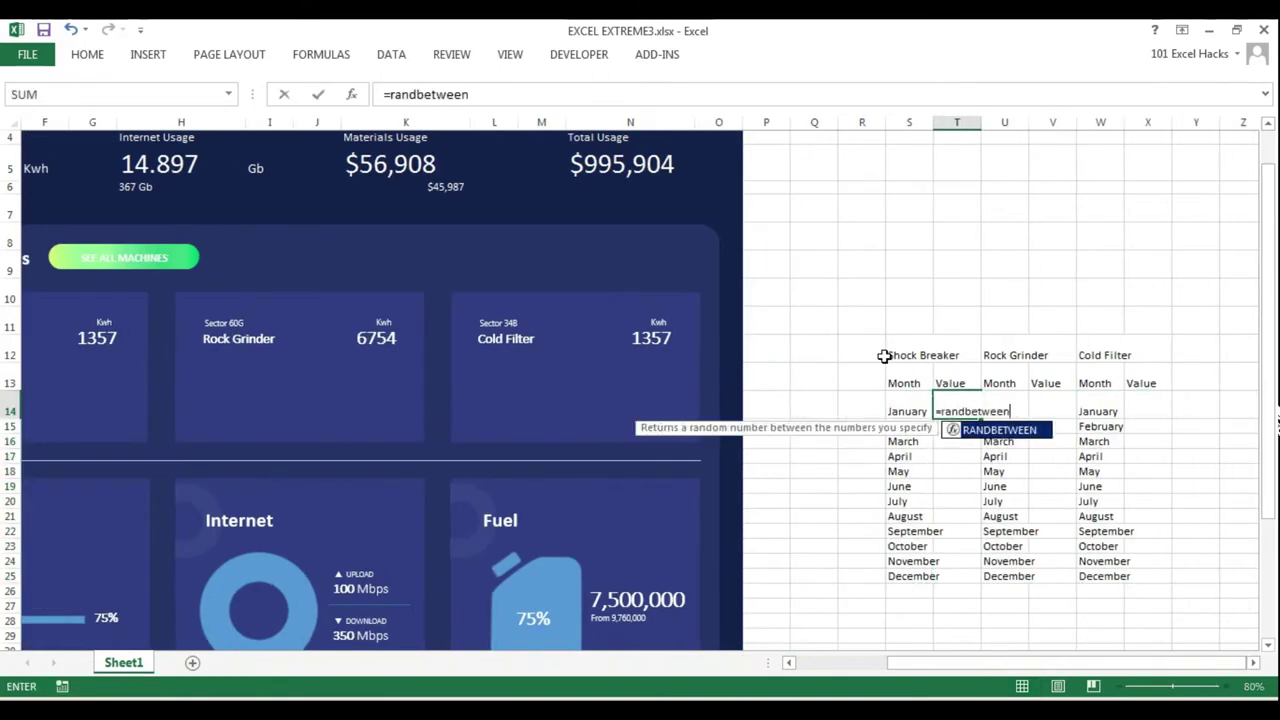
text((1200,)
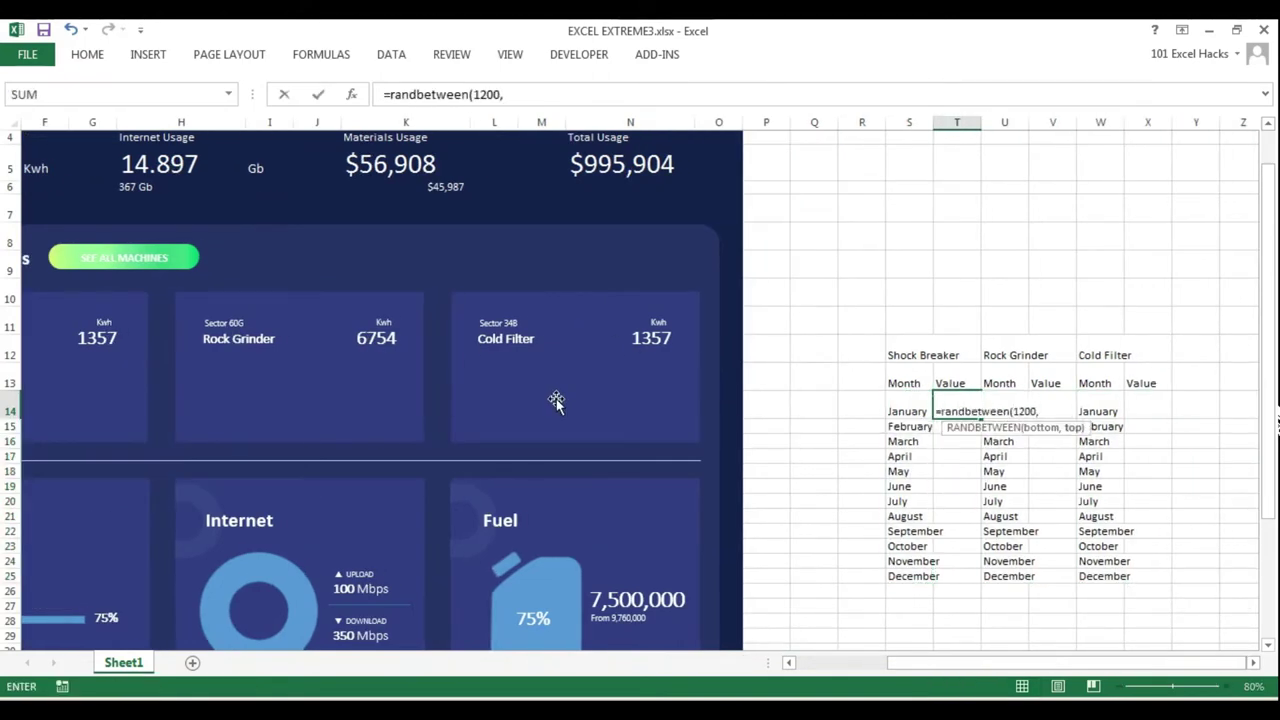
text(7000))
key(Return)
drag(957, 411, 957, 576)
key(ctrl+d)
key(ctrl+c)
key(Right)
key(Right)
key(ctrl+v)
key(Right)
key(Right)
key(ctrl+v)
Step: Convert the random monthly numbers to fixed values with Paste Values
right_click(968, 405)
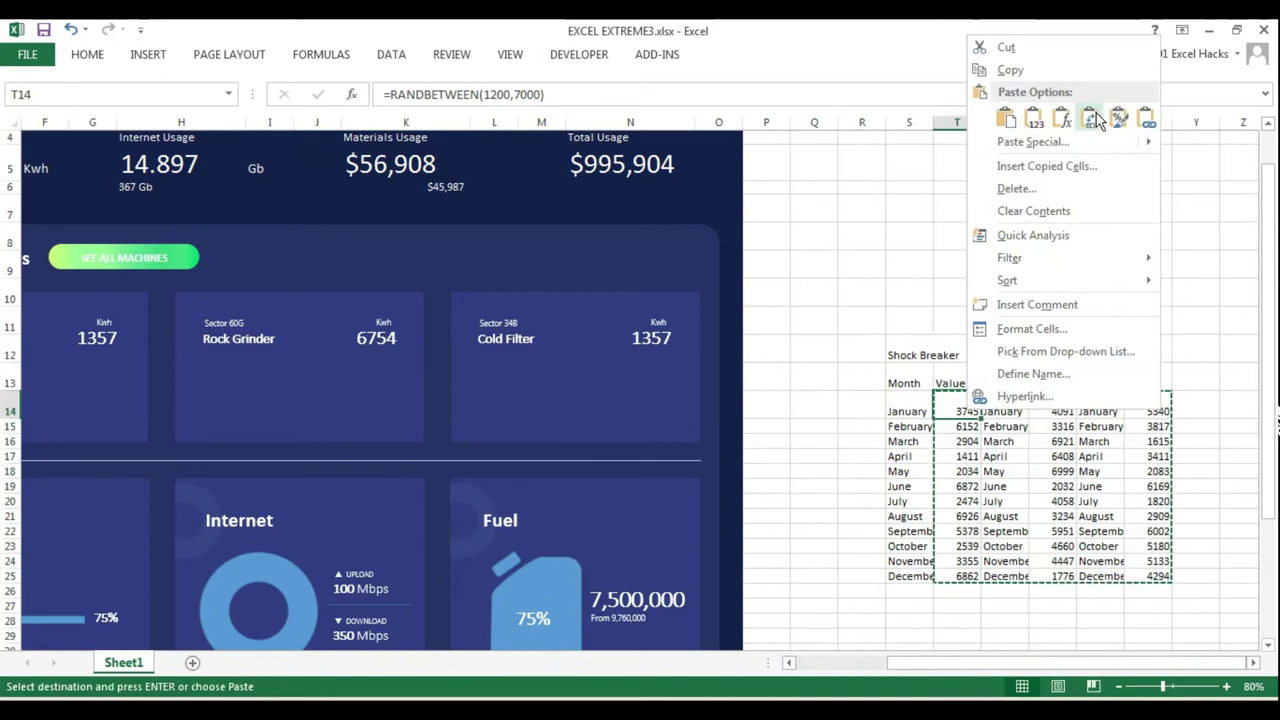
click(1091, 118)
click(861, 355)
scroll(268, 355, down, 3)
scroll(268, 355, left, 3)
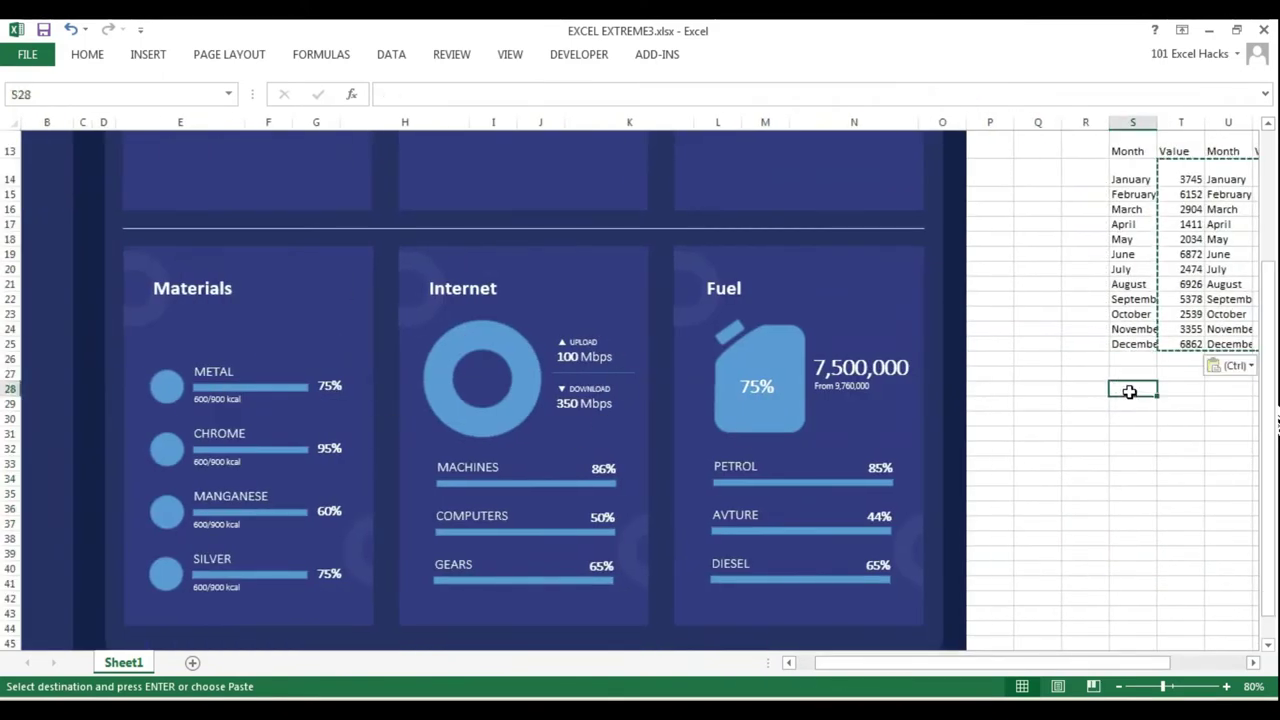
Step: Type the Materials, Internet and Fuel table headers side by side
text(Materials)
key(Up)
key(Right)
key(Right)
text(Internet)
key(Tab)
key(Tab)
text(Fuel)
key(Return)
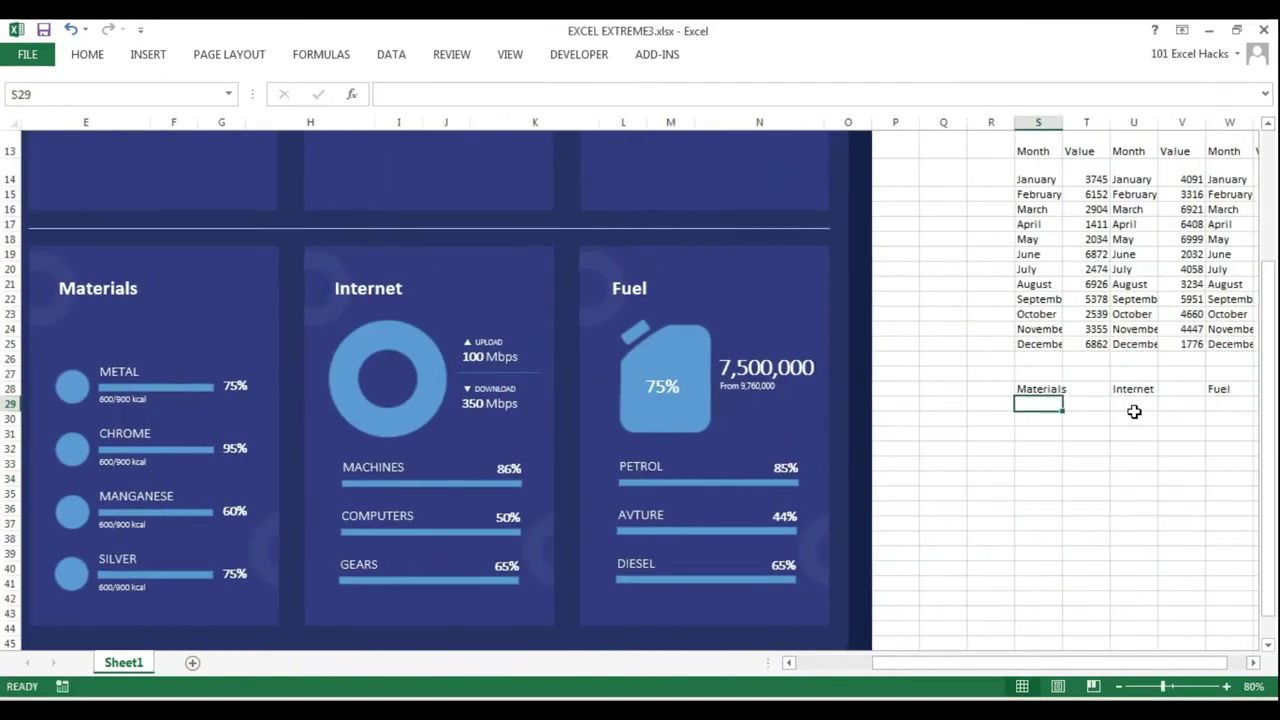
key(Tab)
key(Tab)
key(Return)
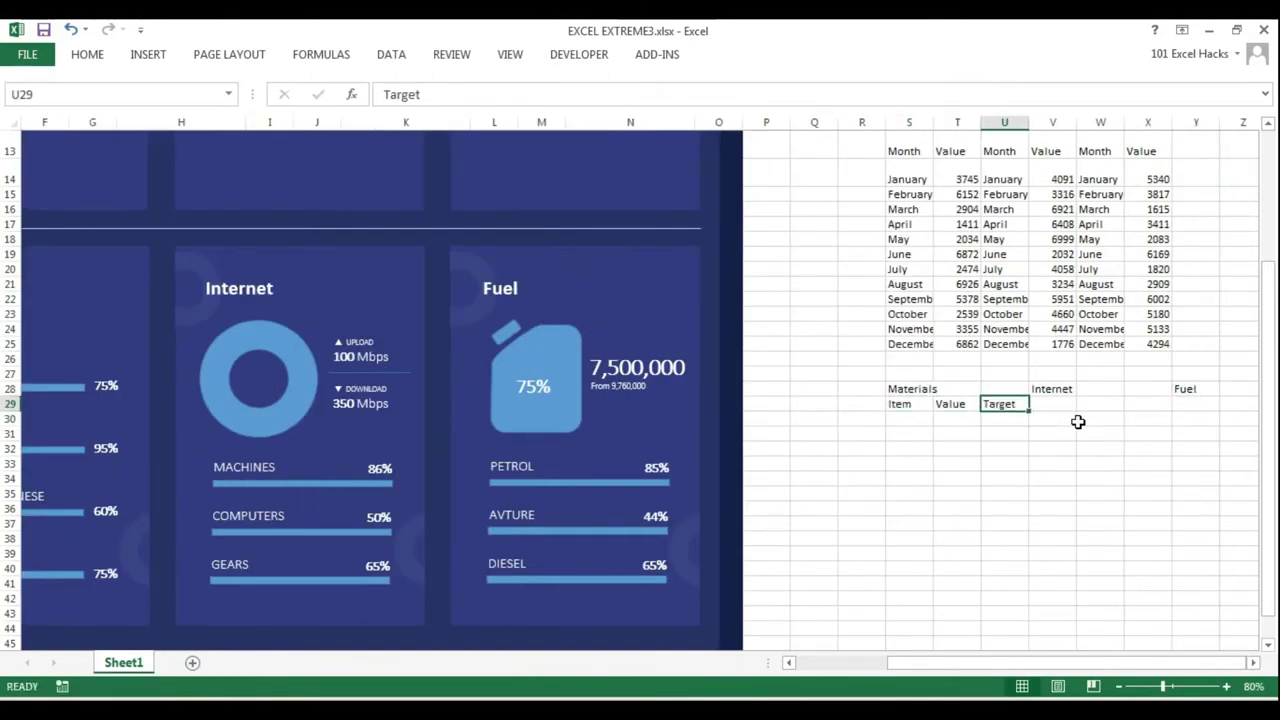
Step: Copy the Item, Value and Target column headers under each of the three tables
key(ctrl+c)
key(Right)
key(Right)
key(ctrl+v)
key(Right)
key(Right)
key(Right)
key(ctrl+v)
click(788, 664)
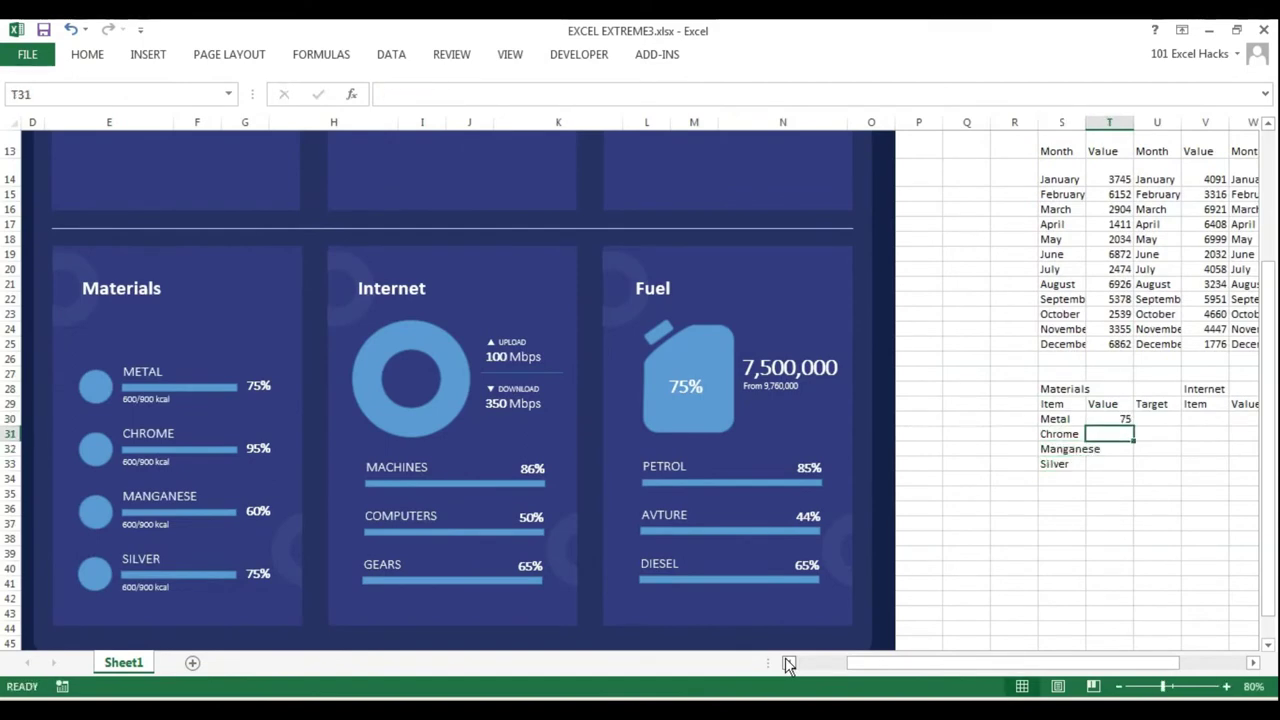
text(95)
Step: Fill each table's Target column with 100 and enter the Internet item with value 20
key(ctrl+d)
key(ctrl+c)
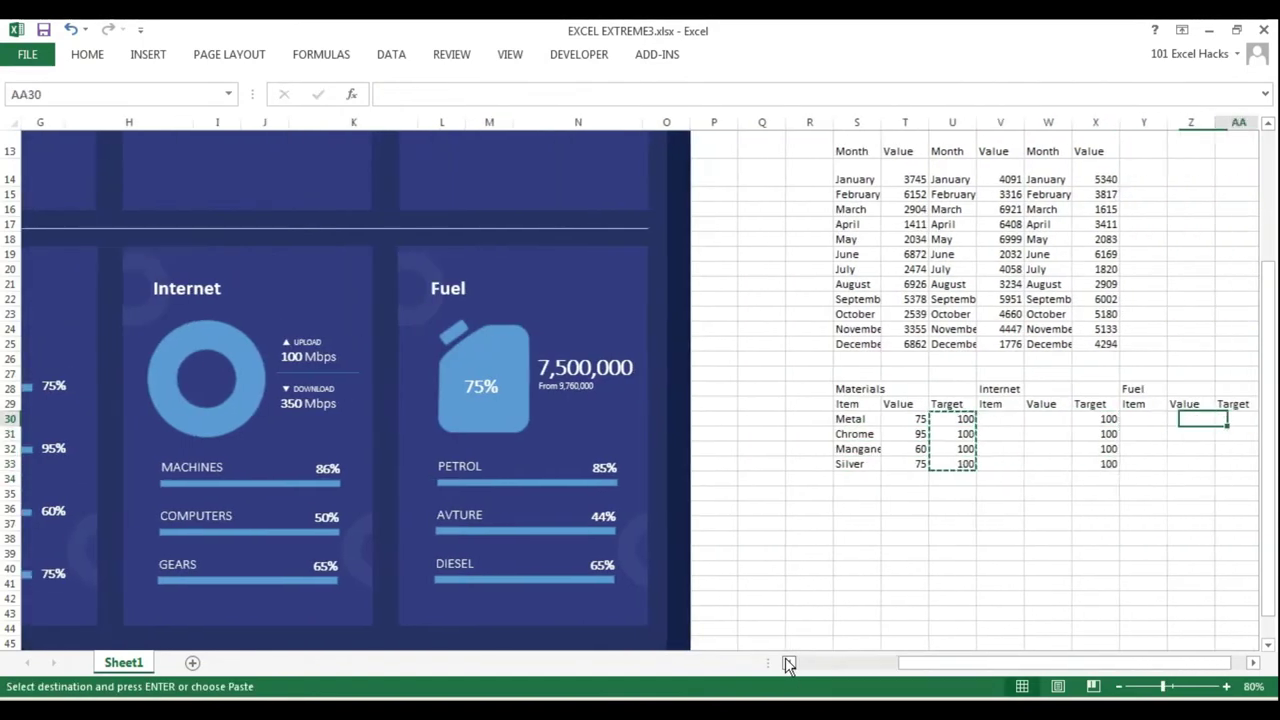
key(ctrl+v)
text(Internet)
key(Return)
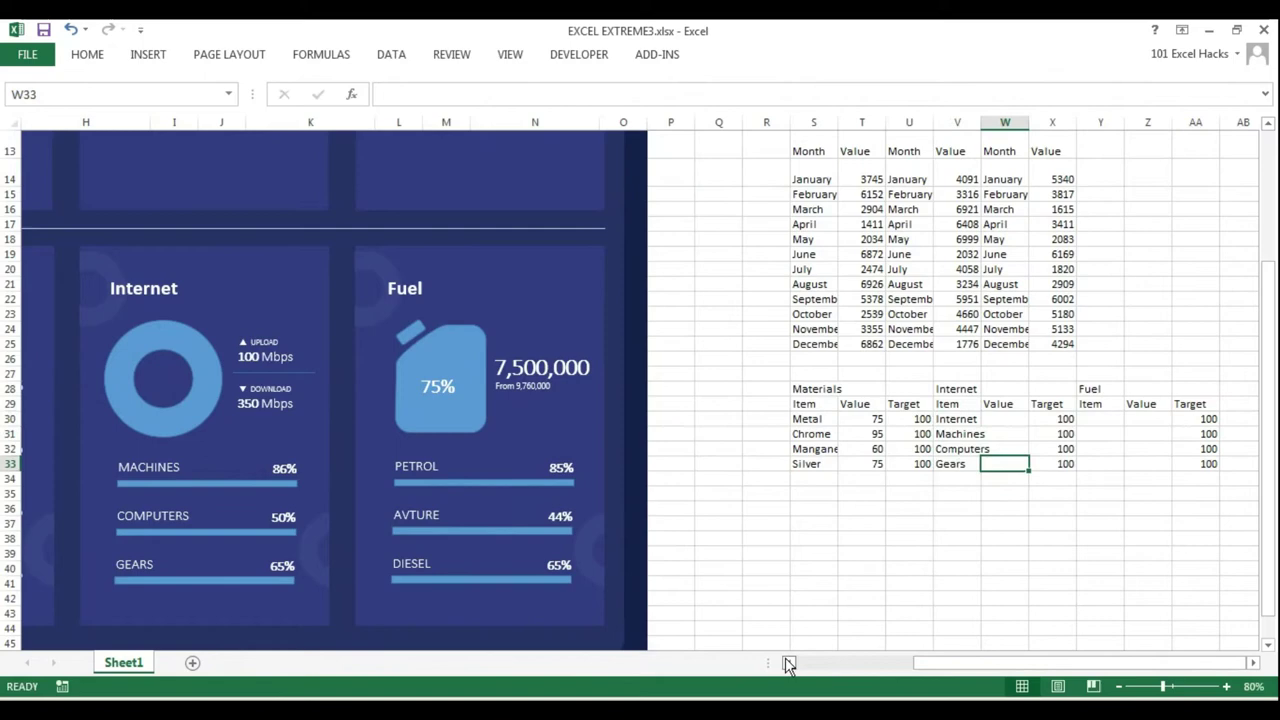
key(alt+Tab)
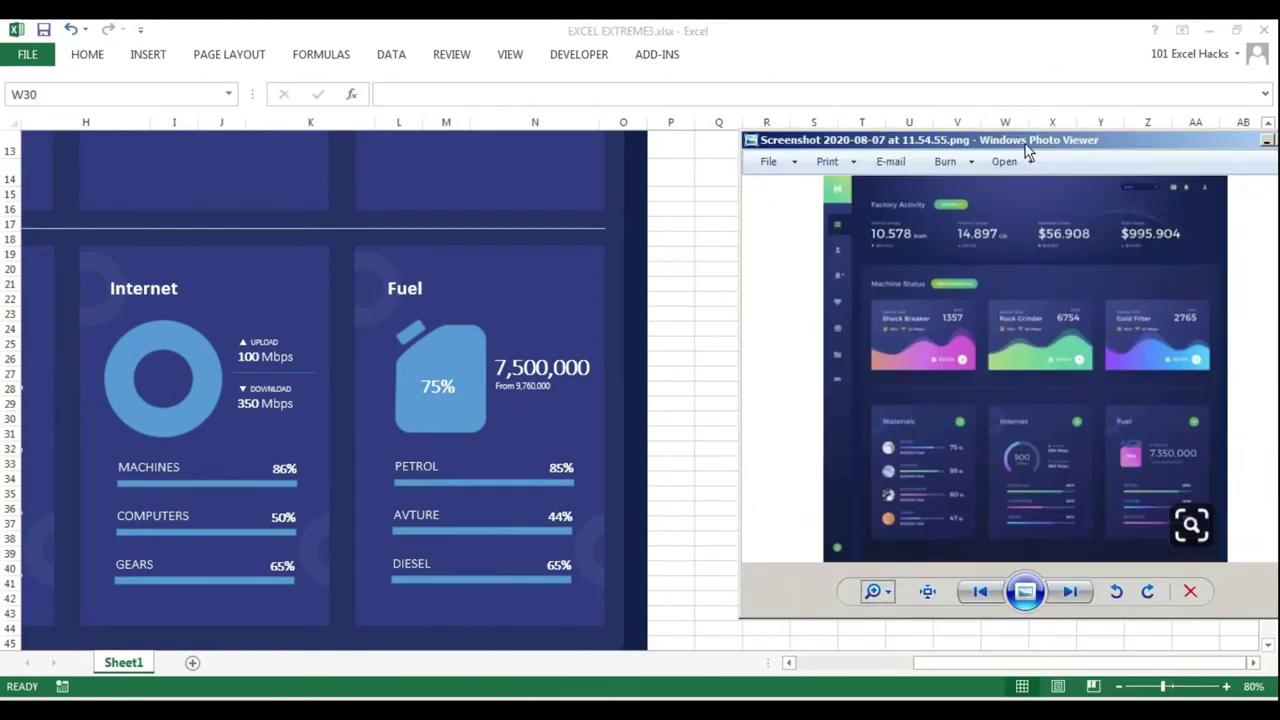
key(alt+Tab)
click(1050, 419)
text(20)
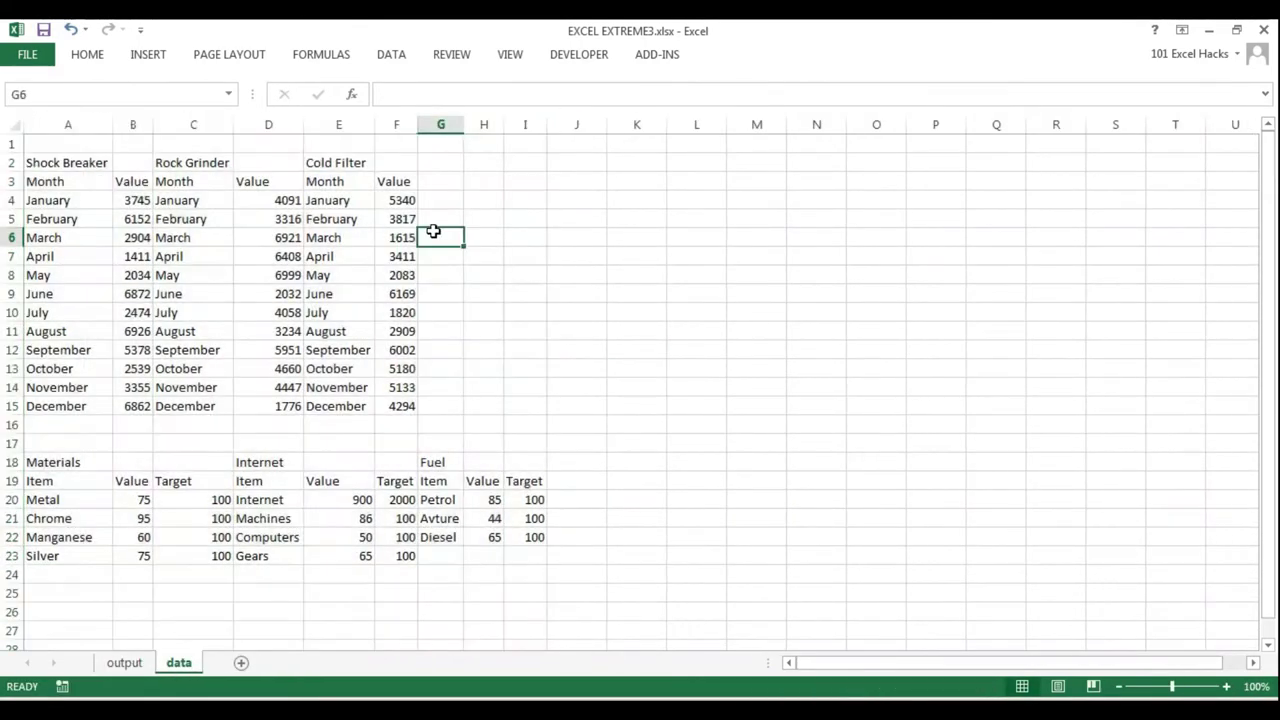
Step: Insert an area chart of the Shock Breaker months and values beside the tables
click(85, 182)
drag(68, 204, 132, 406)
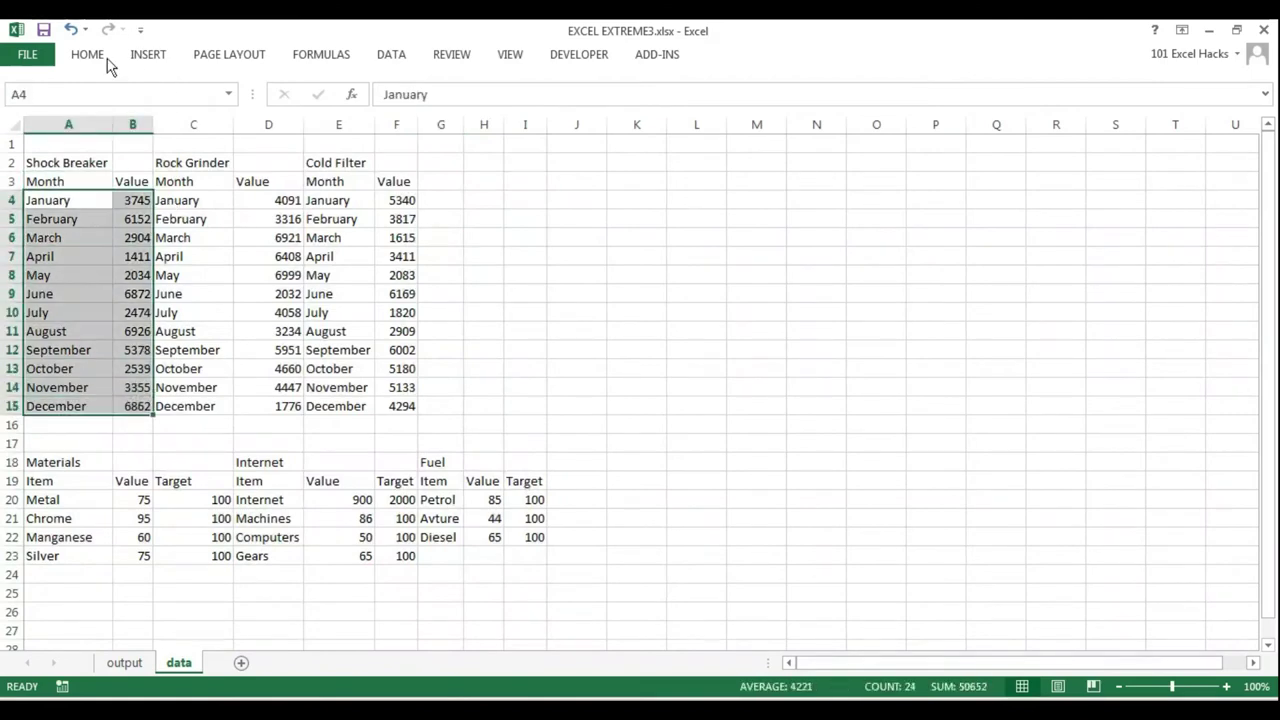
key(alt+F1)
click(412, 301)
click(548, 160)
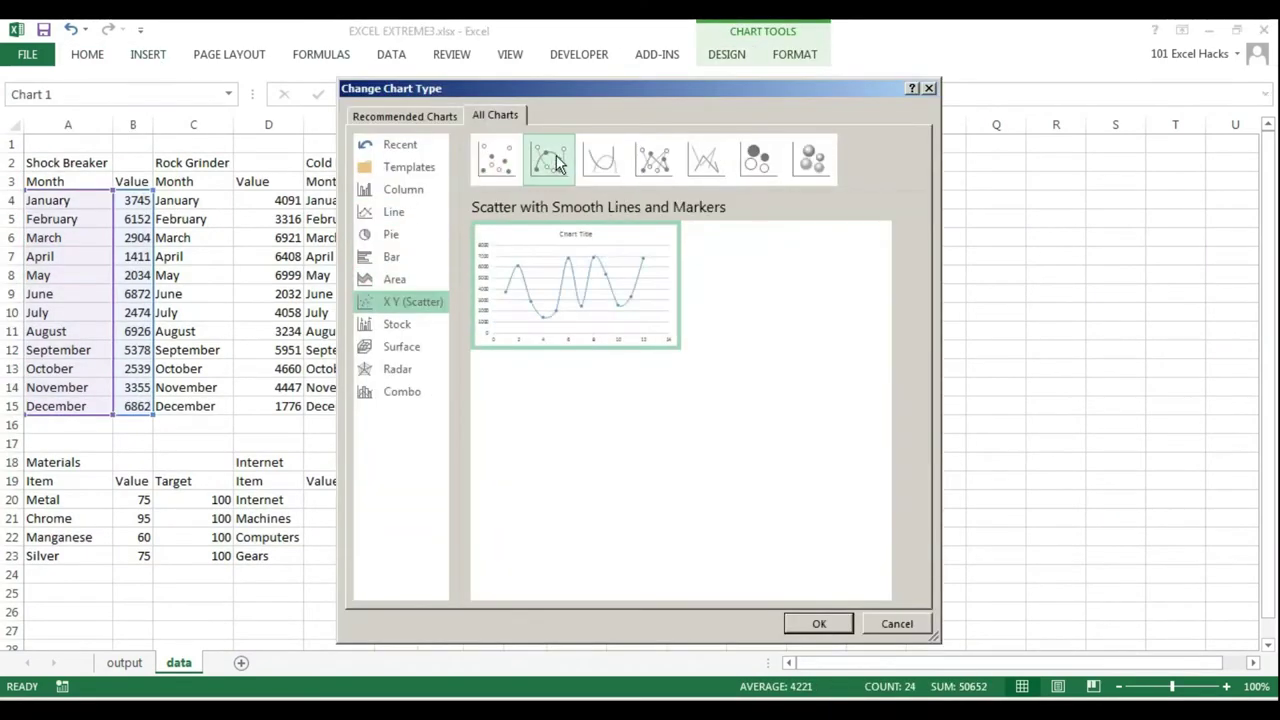
key(Escape)
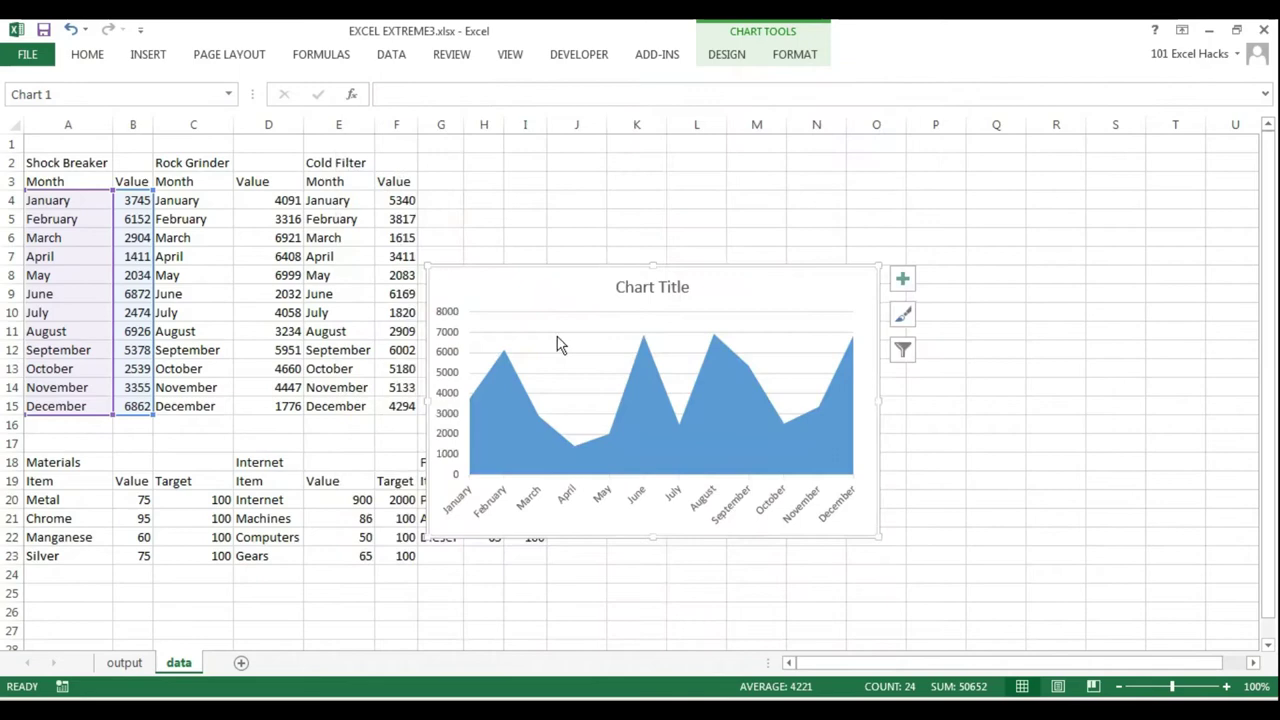
mouse_move(581, 279)
mouse_down()
mouse_move(543, 331)
mouse_move(418, 330)
mouse_up()
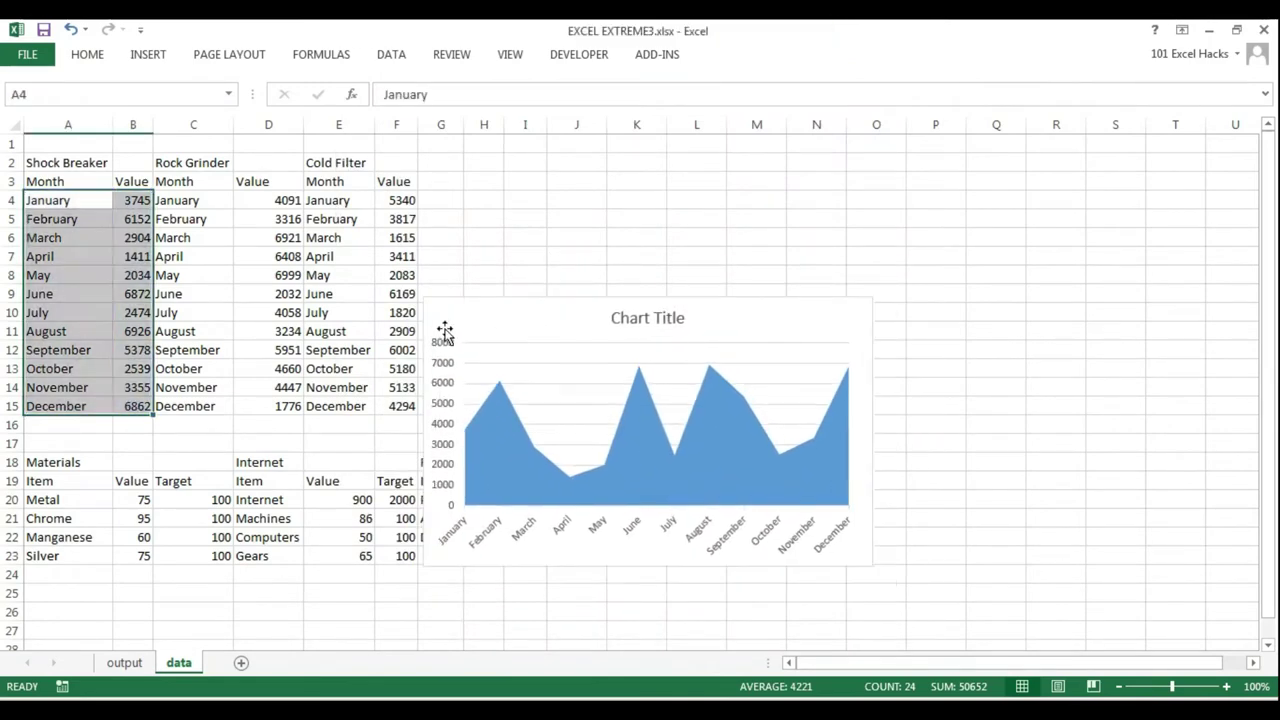
Step: Add Target columns of random values beside the machine tables
click(193, 162)
drag(396, 162, 440, 406)
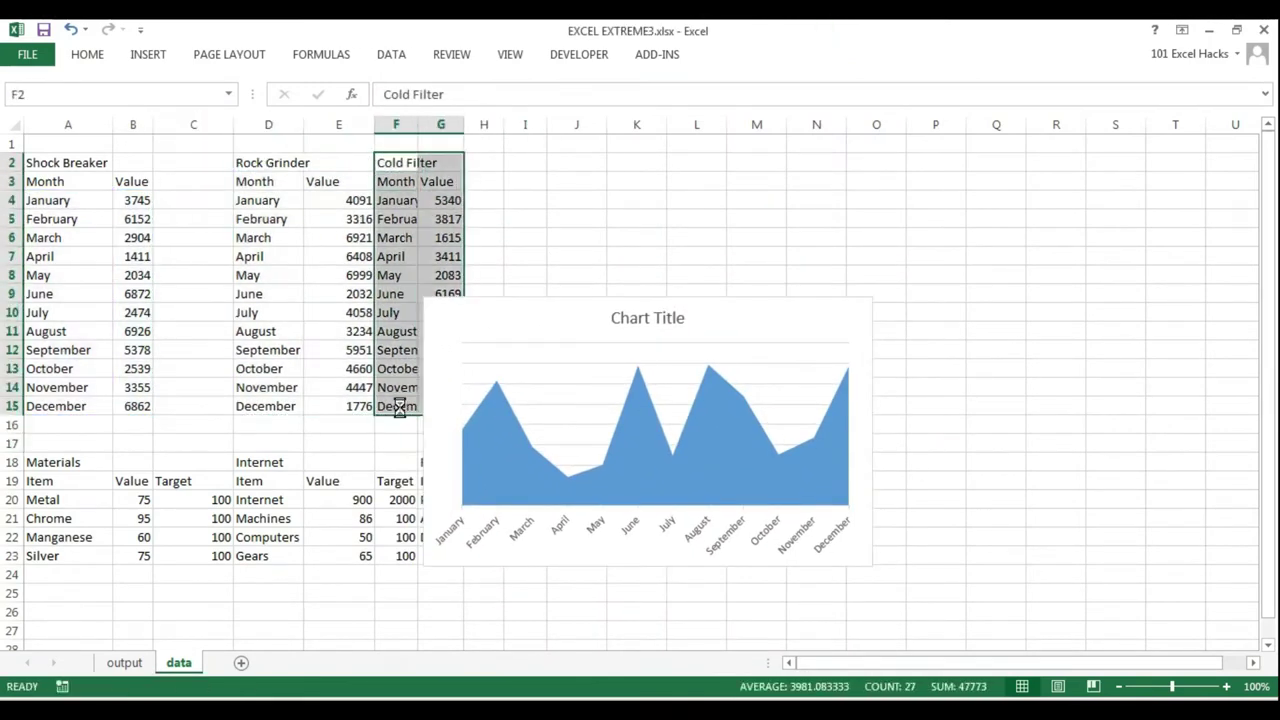
key(ctrl+c)
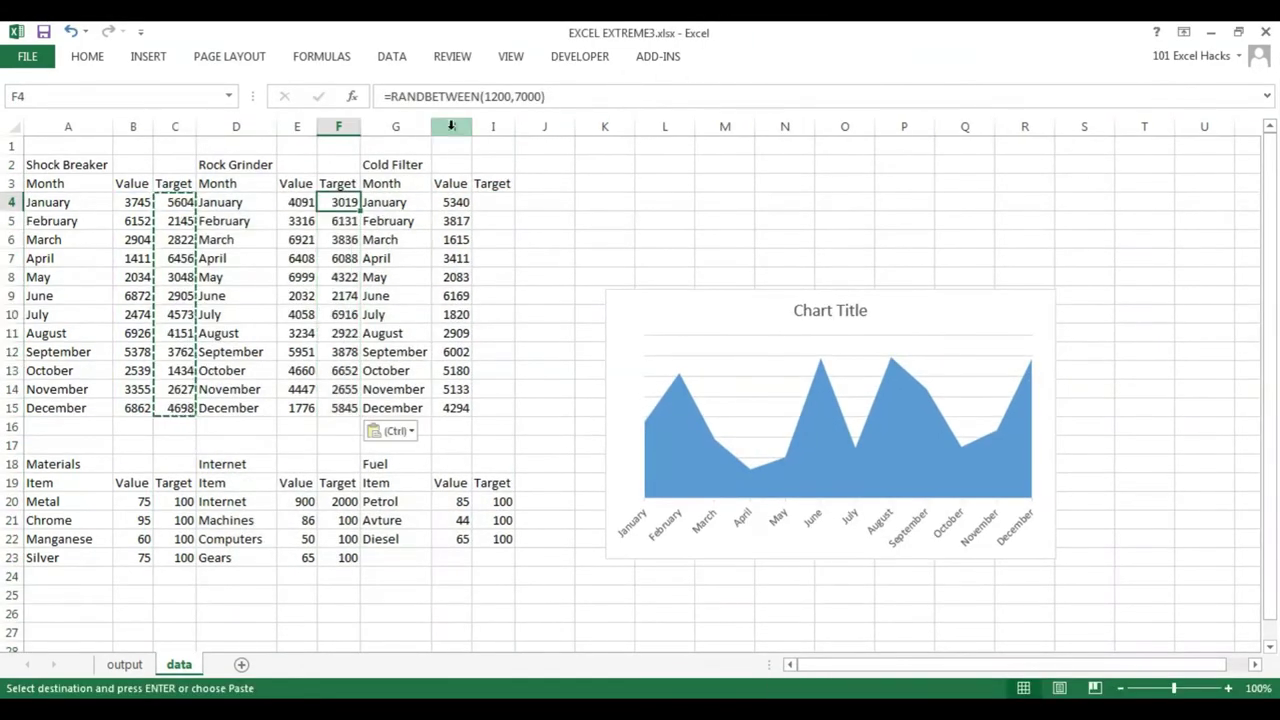
drag(493, 202, 493, 408)
key(ctrl+v)
Step: Replace the single-series chart with an area chart of Shock Breaker months, values and targets
right_click(175, 205)
key(Escape)
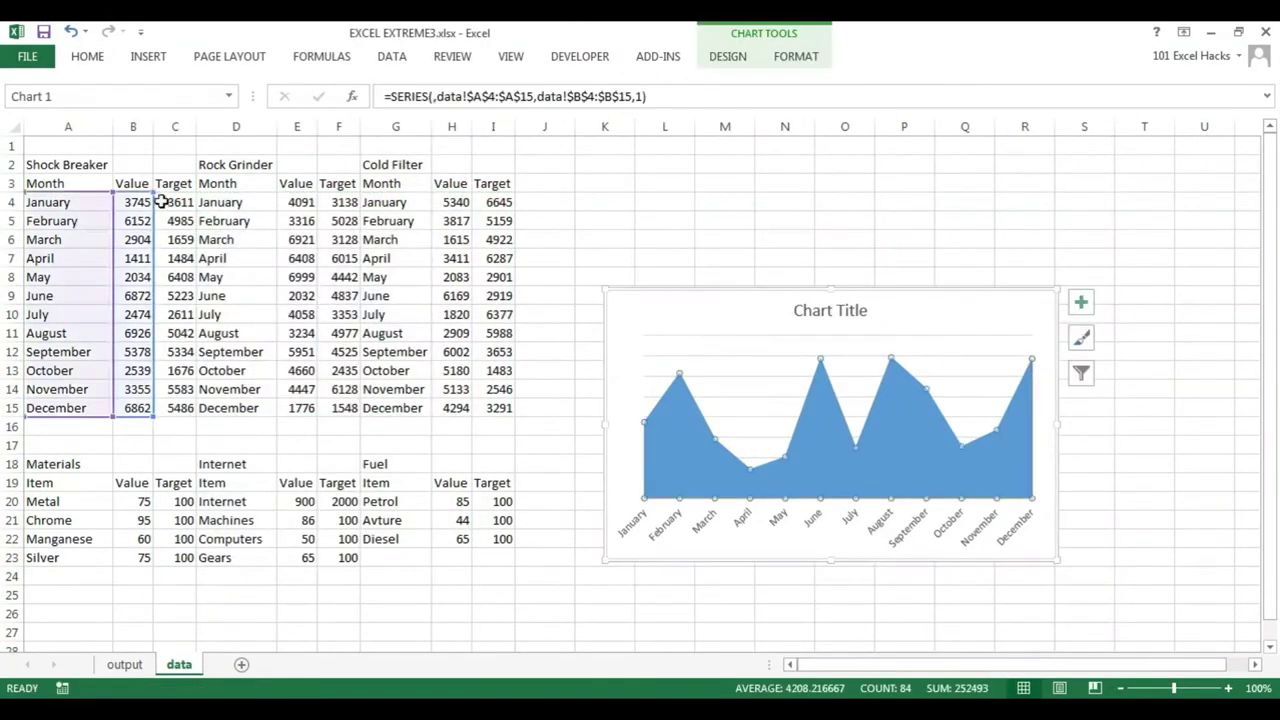
key(Delete)
drag(51, 202, 175, 408)
click(148, 56)
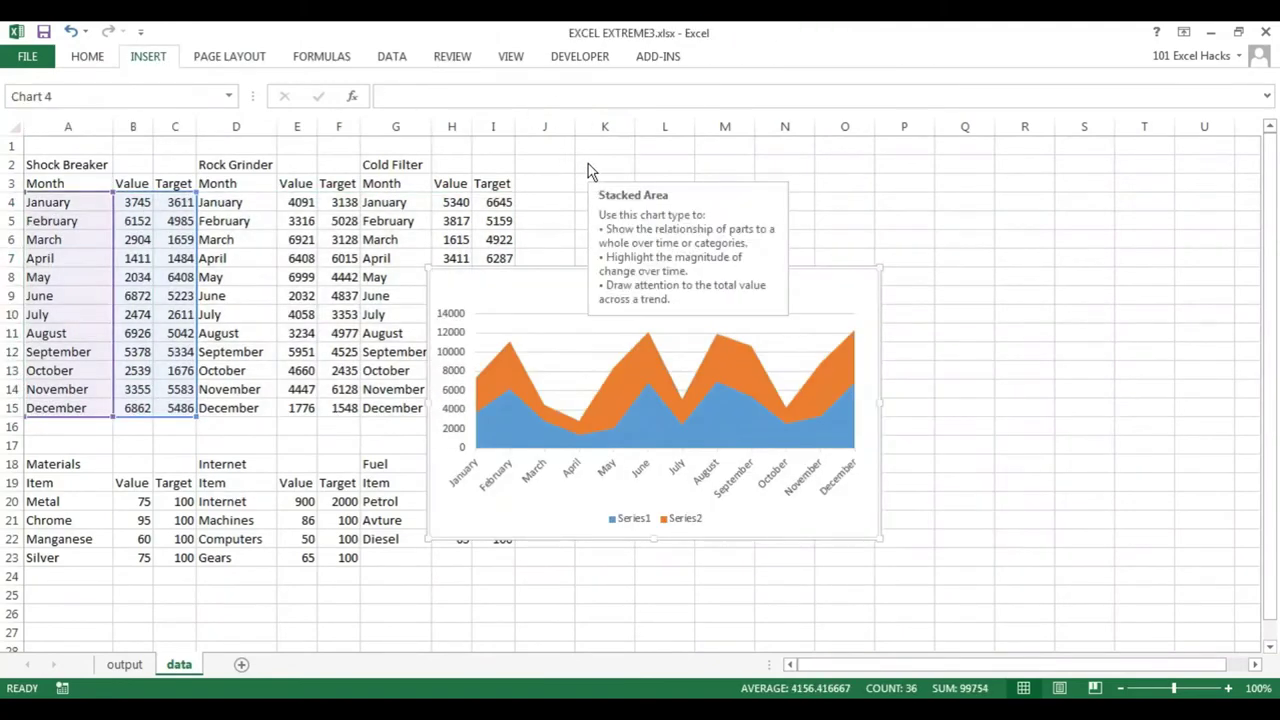
click(550, 171)
Step: Remove the chart's axes, title, gridlines and legend, and reposition it
click(1079, 272)
click(1122, 408)
click(1122, 294)
click(1122, 331)
click(1122, 426)
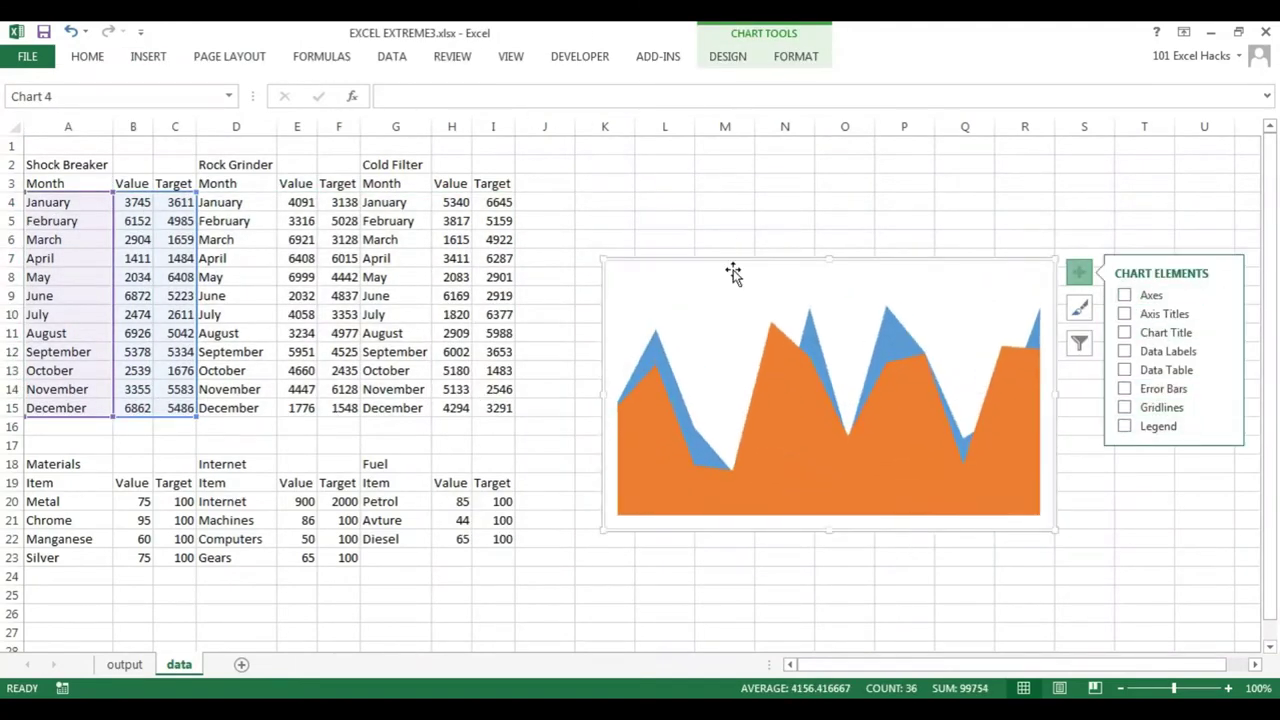
drag(862, 414, 784, 386)
Step: Duplicate the bare area chart and point a copy at another machine's data
key(ctrl+c)
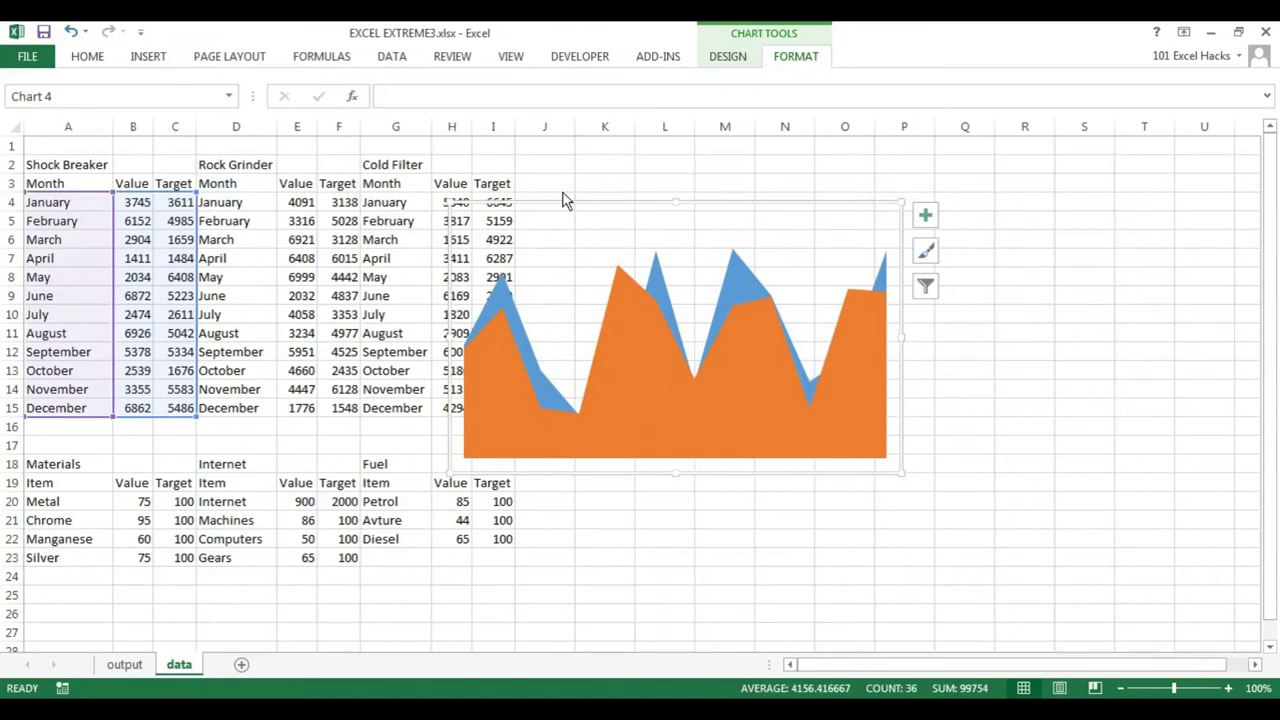
key(ctrl+v)
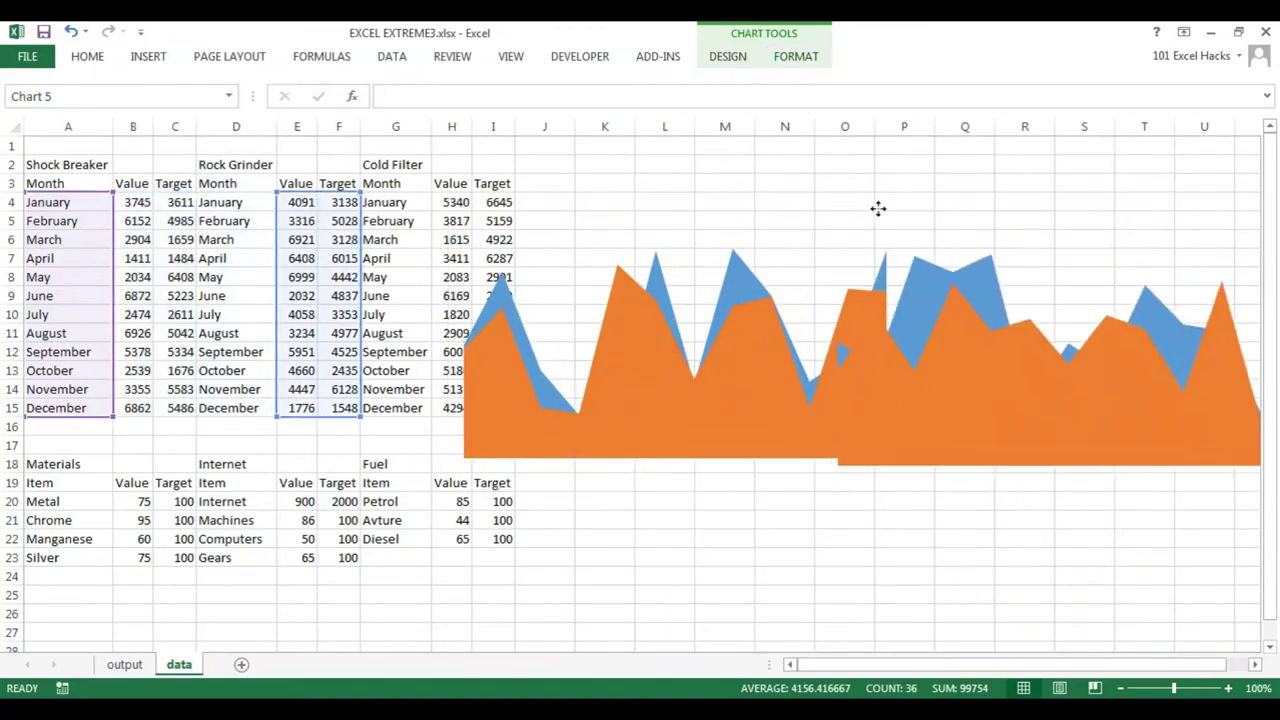
key(ctrl+v)
drag(345, 205, 500, 205)
Step: Move the charts to the output dashboard and fit one inside the Shock Breaker card
key(ctrl+x)
key(ctrl+Page_Up)
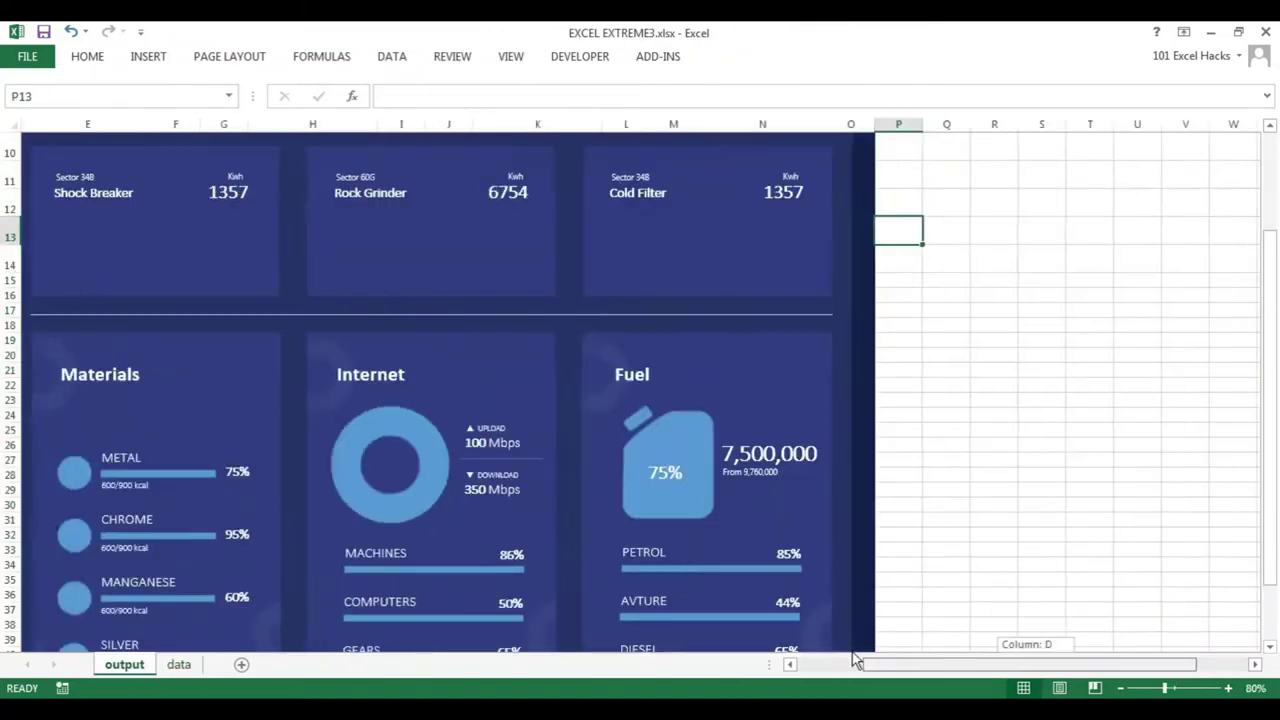
key(ctrl+v)
drag(955, 415, 210, 427)
drag(487, 343, 392, 410)
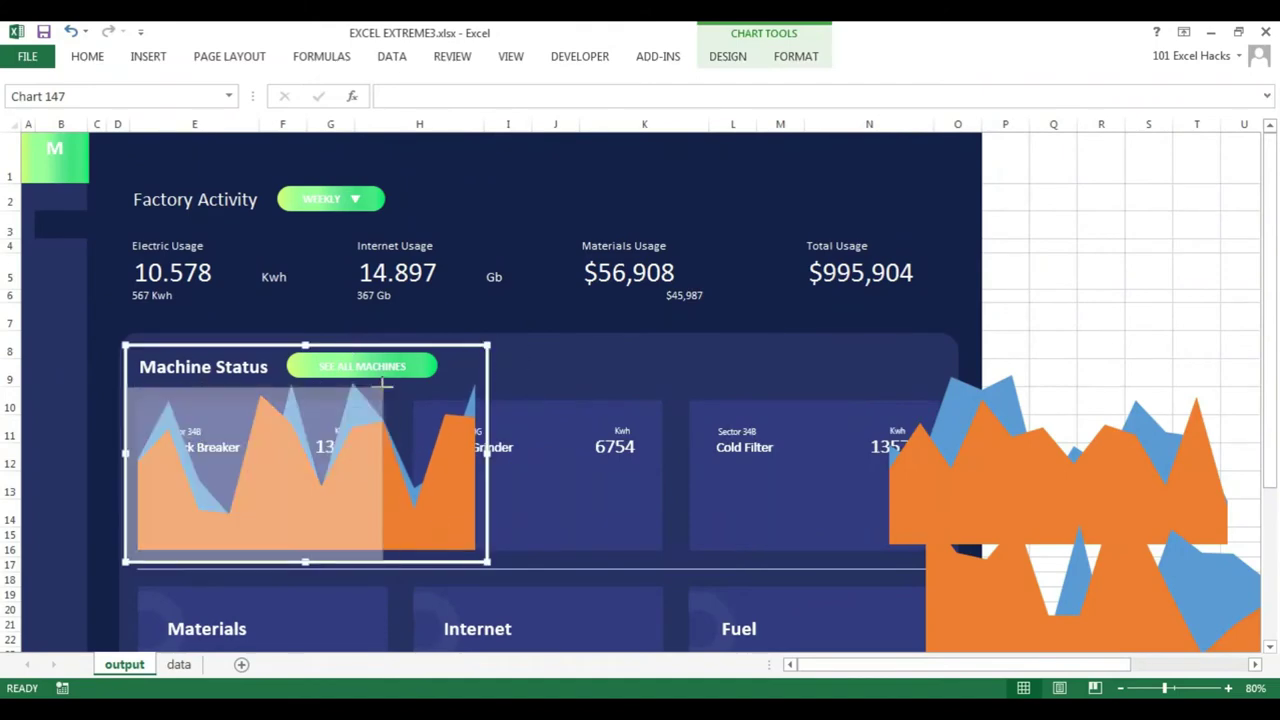
drag(389, 485, 400, 485)
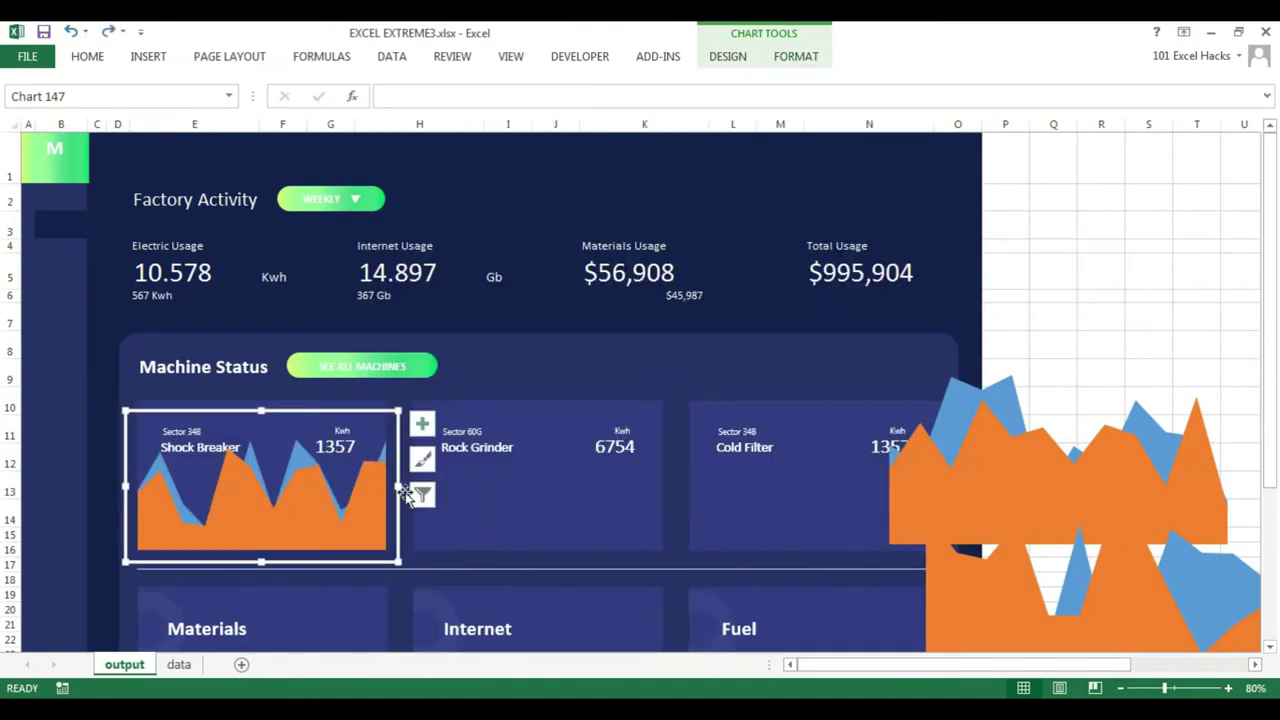
Step: Place and resize the remaining charts inside the Rock Grinder and Cold Filter cards
click(1080, 334)
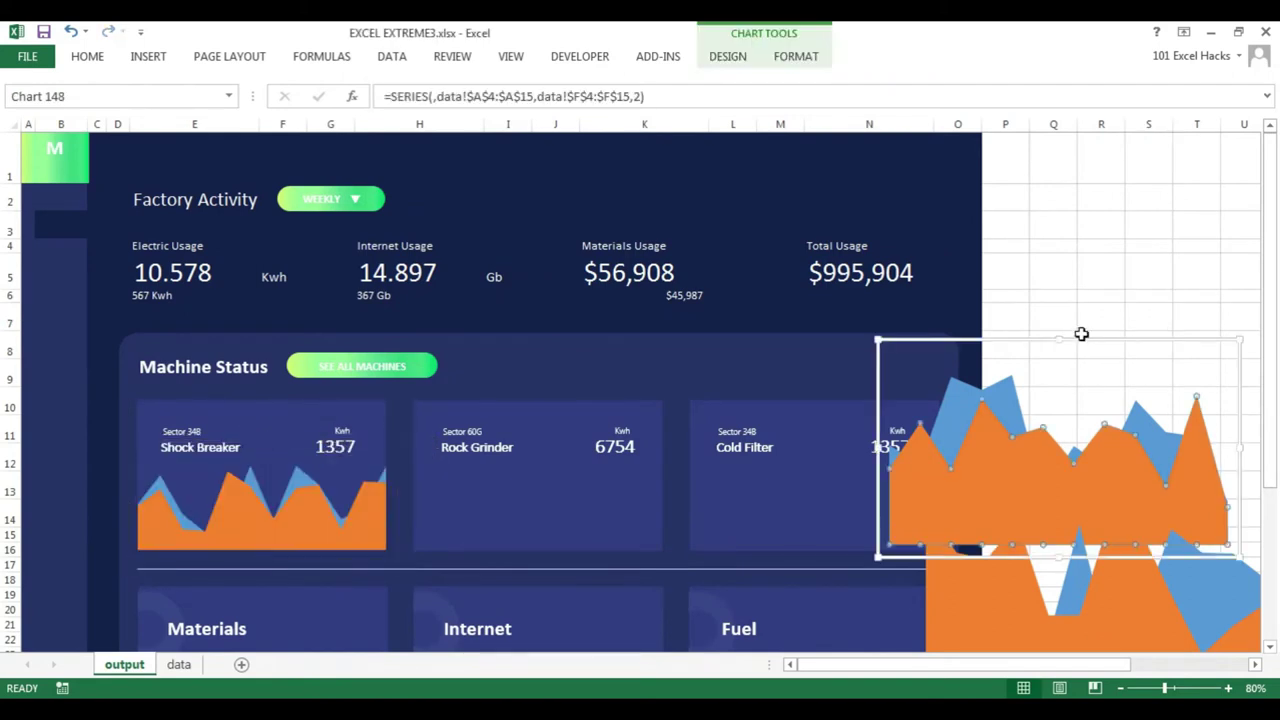
mouse_move(1080, 334)
mouse_down()
mouse_move(611, 343)
mouse_move(537, 368)
mouse_up()
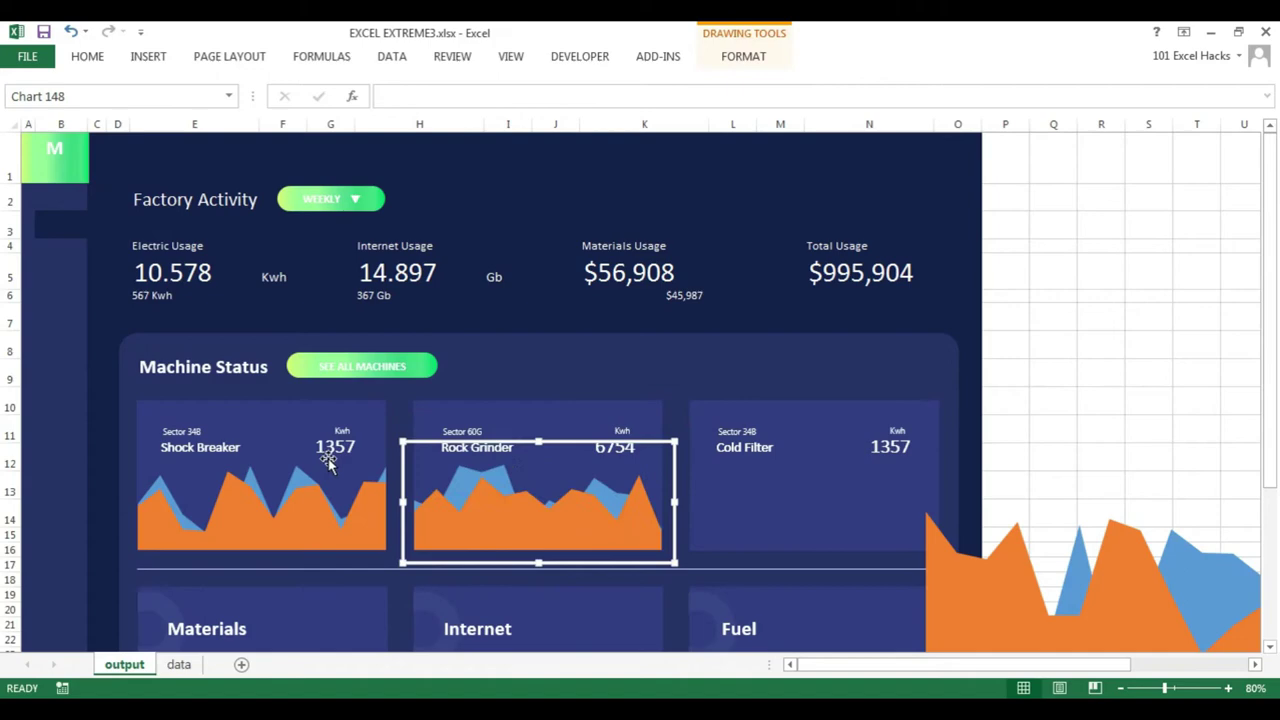
drag(1005, 347, 756, 347)
click(1100, 457)
click(1008, 406)
mouse_move(1034, 346)
mouse_down()
mouse_move(986, 414)
mouse_move(942, 436)
mouse_up()
drag(945, 490, 954, 490)
ctrl+click(537, 480)
click(1043, 467)
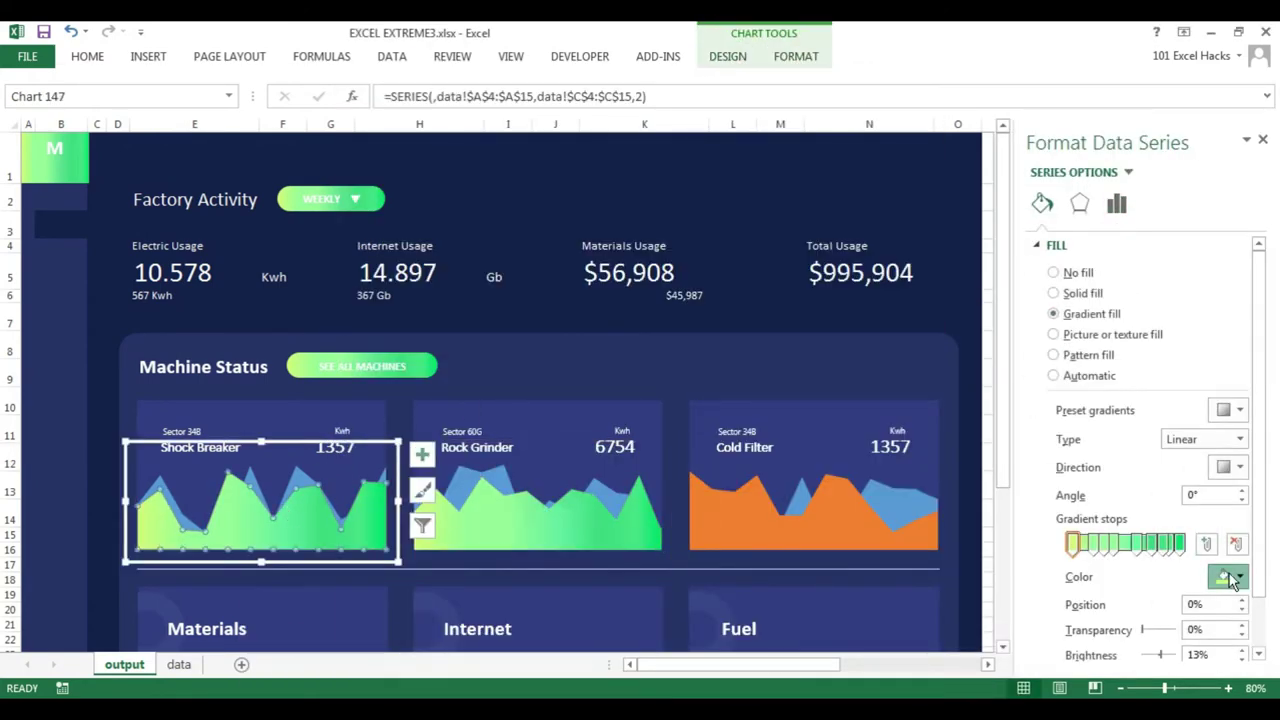
Step: Recolour the first Shock Breaker gradient stops red and pink
click(200, 292)
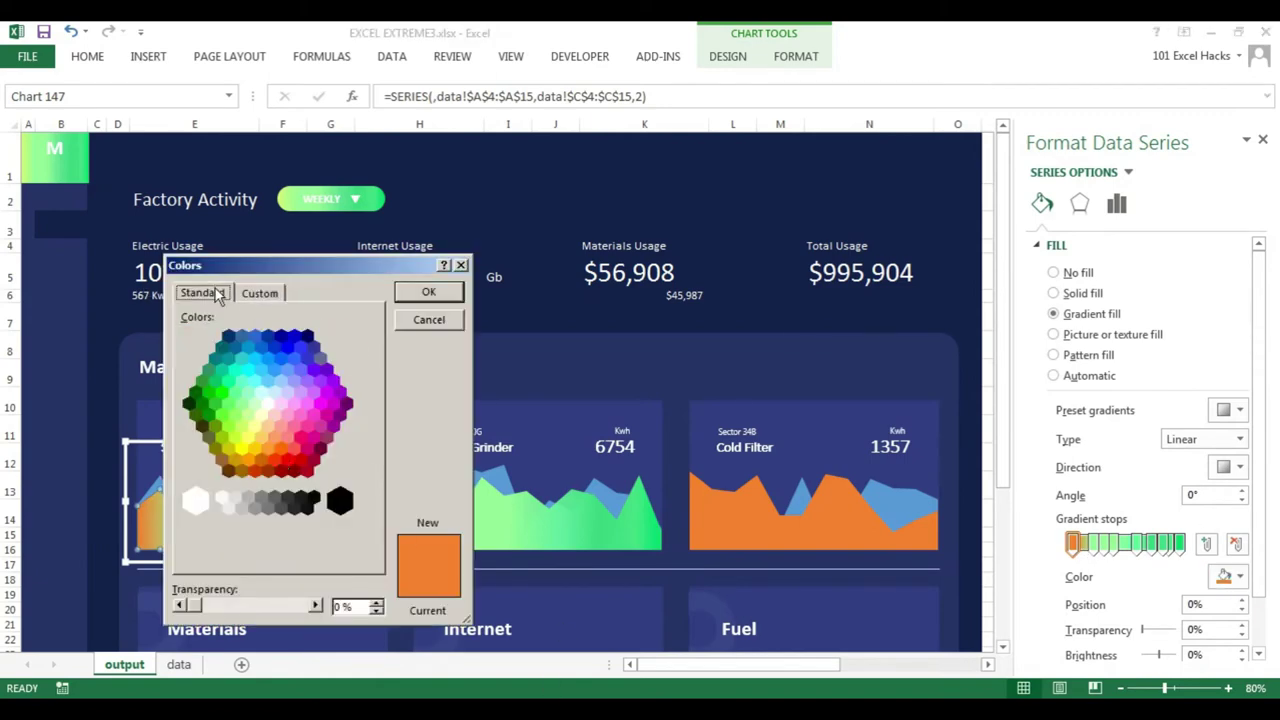
click(425, 294)
click(1238, 580)
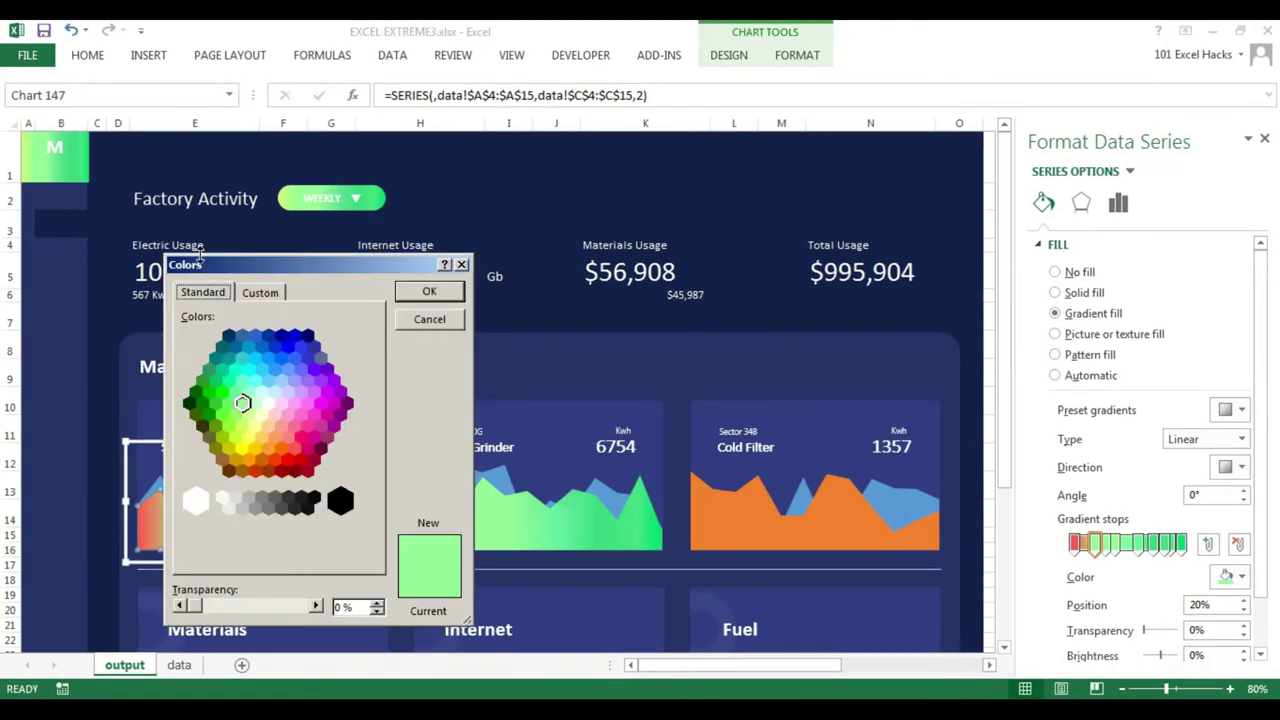
double_click(288, 437)
click(1228, 577)
click(295, 428)
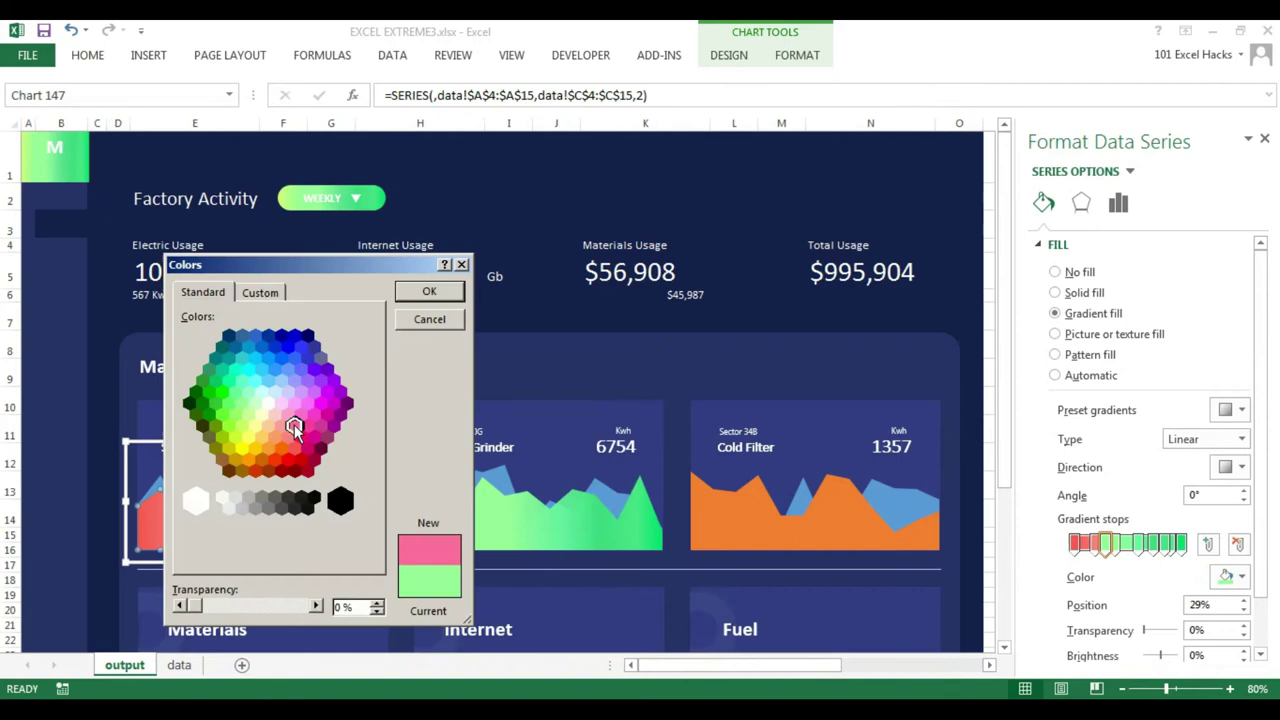
double_click(298, 436)
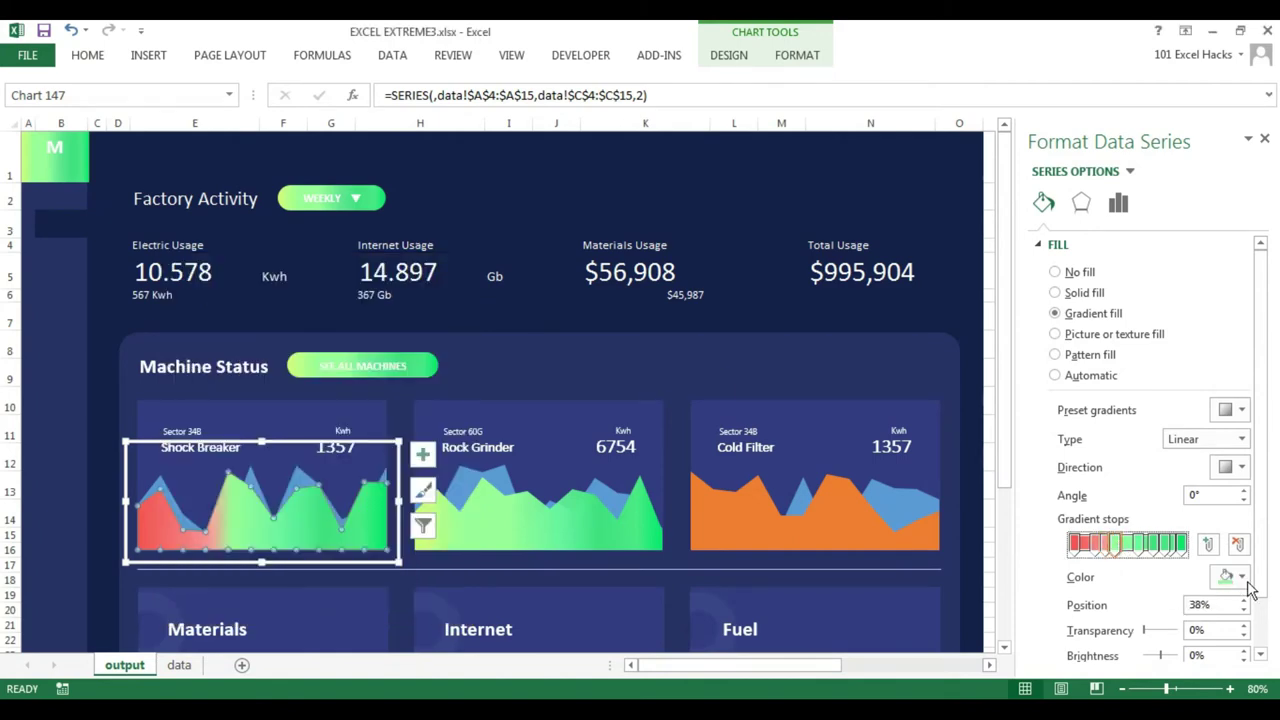
click(1137, 543)
click(1228, 577)
double_click(292, 430)
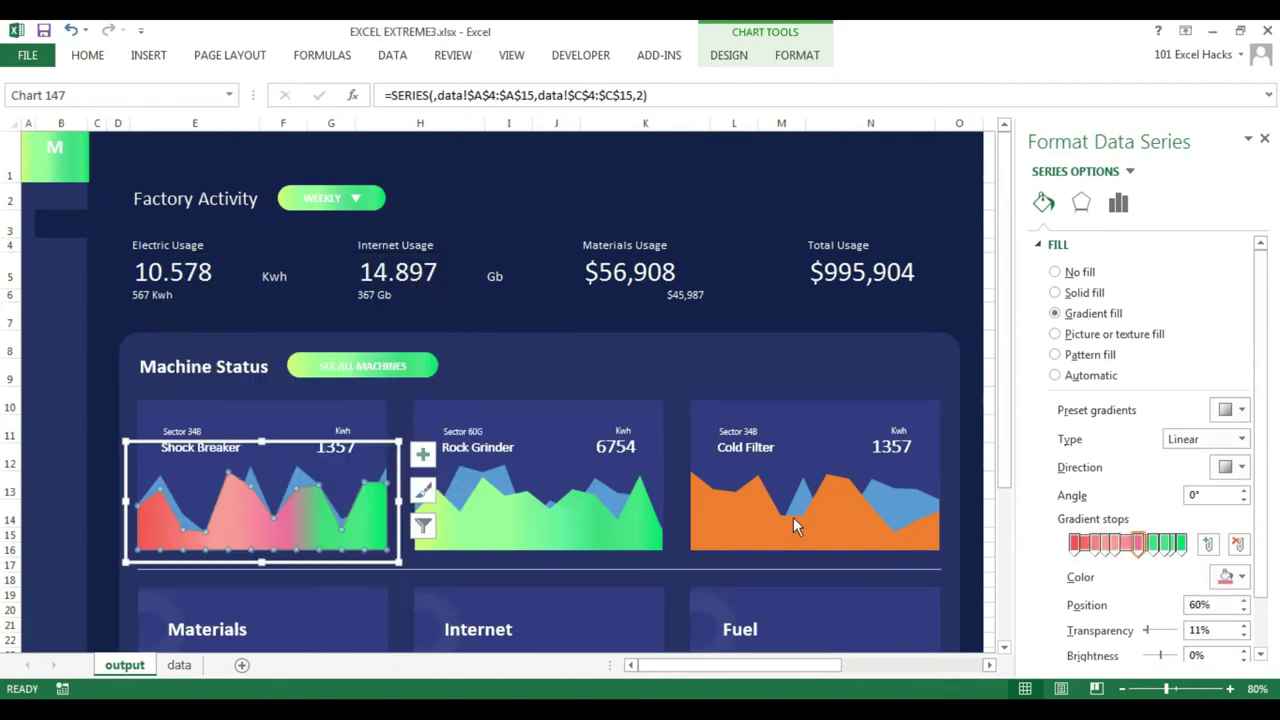
click(1226, 578)
click(429, 291)
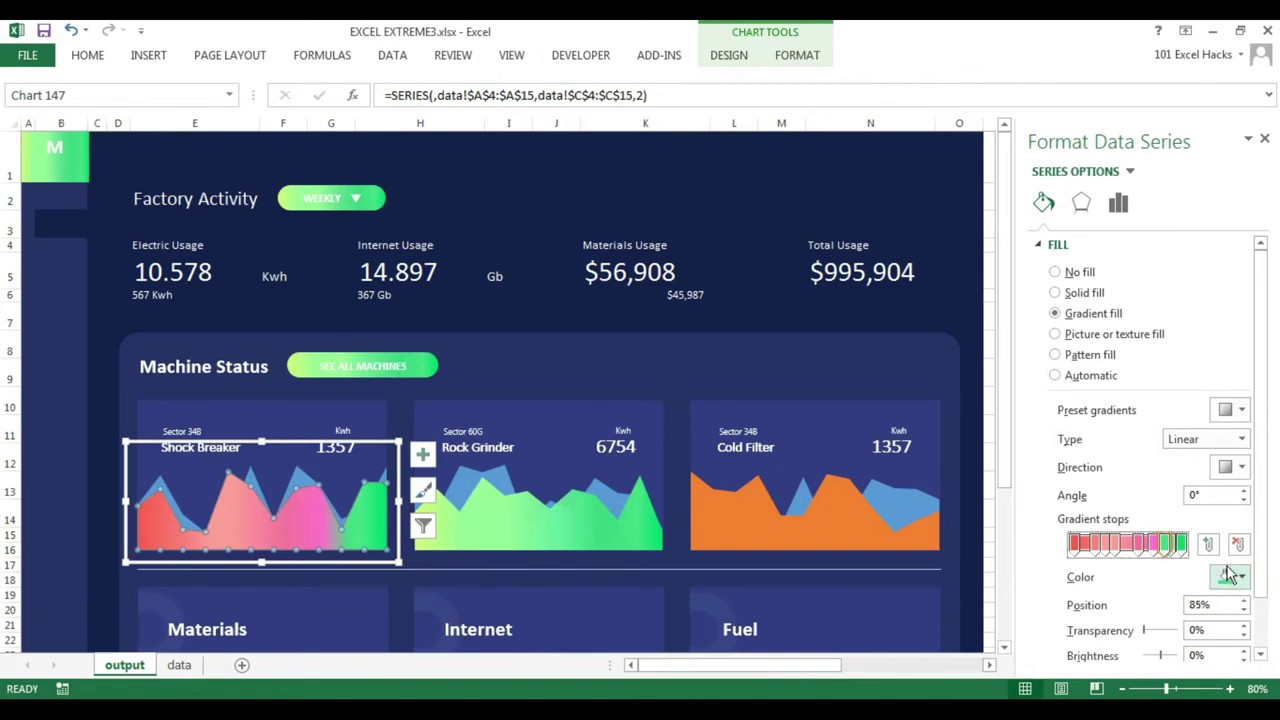
Step: Make the 85% stop pink and the 90% and last stops magenta
click(1228, 577)
click(448, 287)
click(1236, 580)
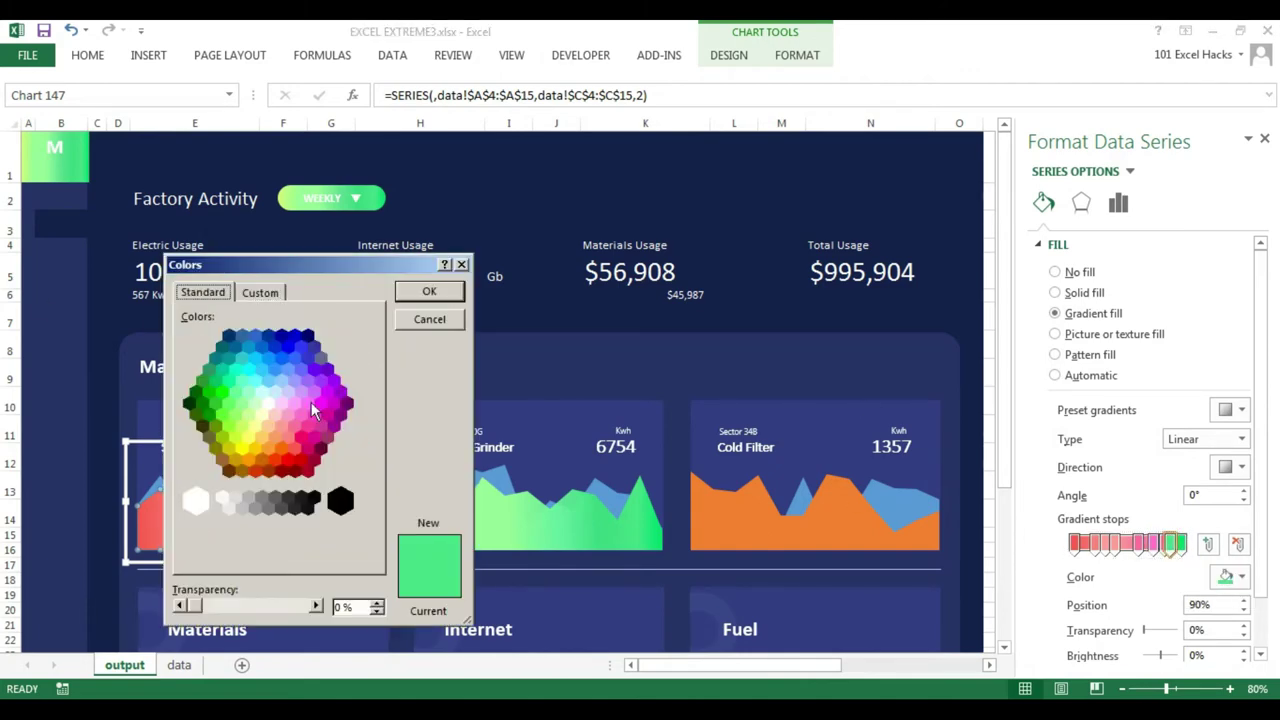
double_click(317, 380)
click(1181, 543)
click(1228, 577)
click(335, 360)
click(413, 287)
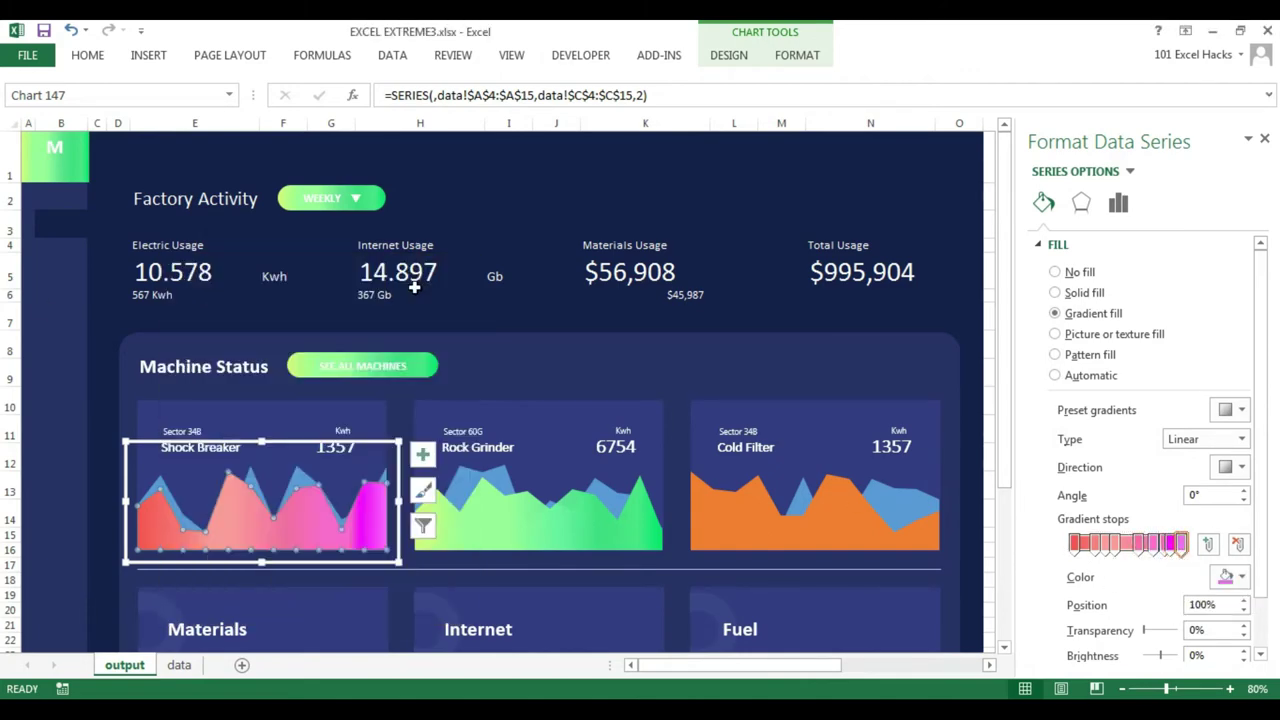
Step: Give the Shock Breaker back series a mostly transparent gradient fill
click(591, 197)
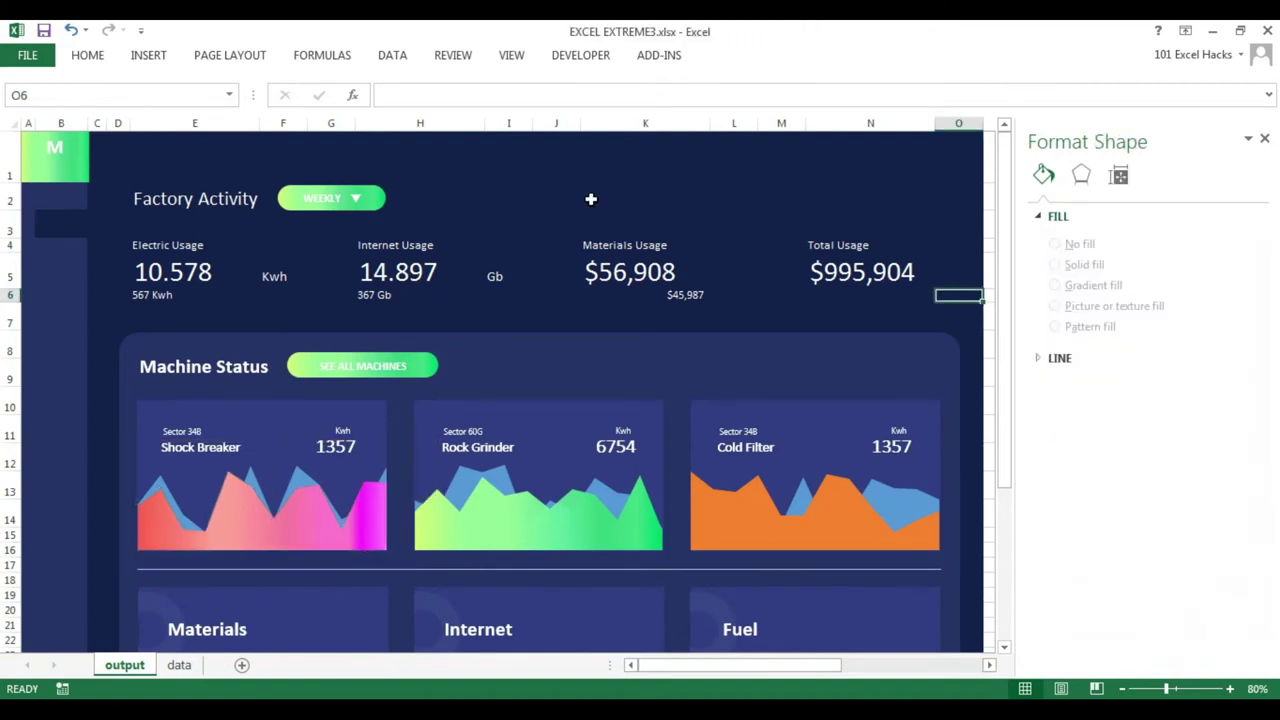
click(300, 475)
click(1044, 203)
click(1055, 313)
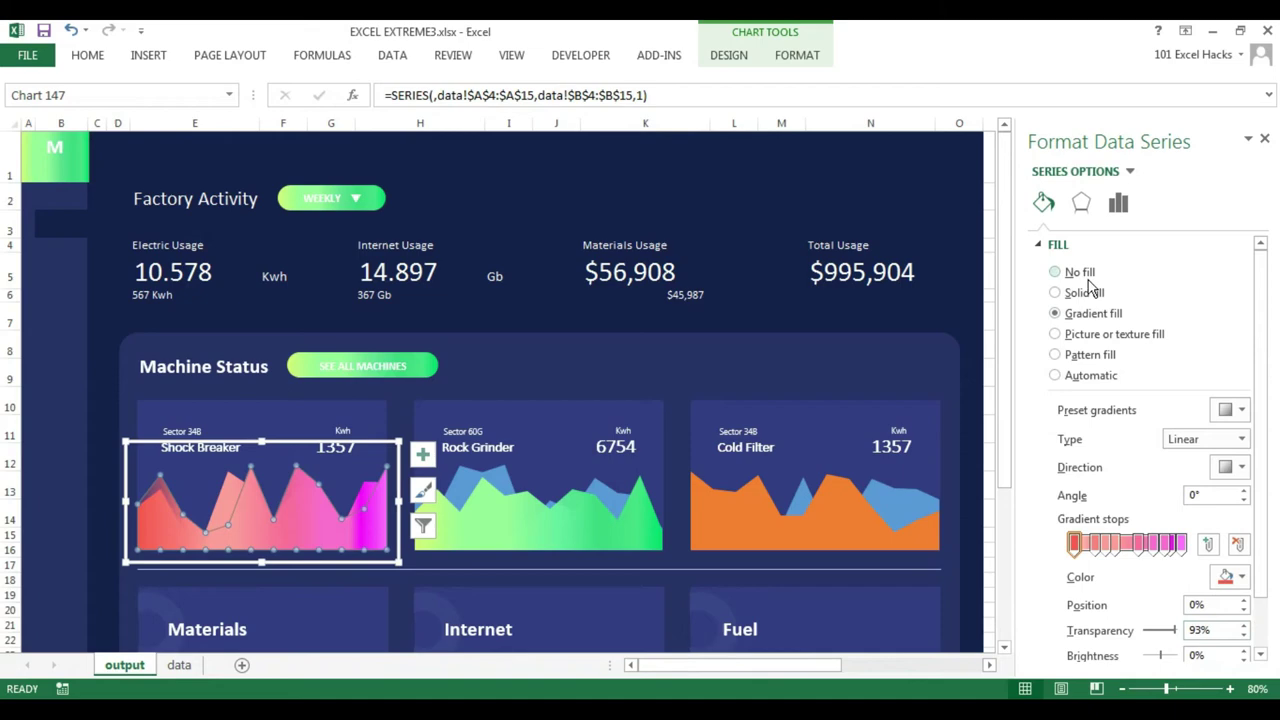
click(1058, 244)
click(1055, 313)
Step: Adjust the gradient angle of the Shock Breaker series fill
click(100, 434)
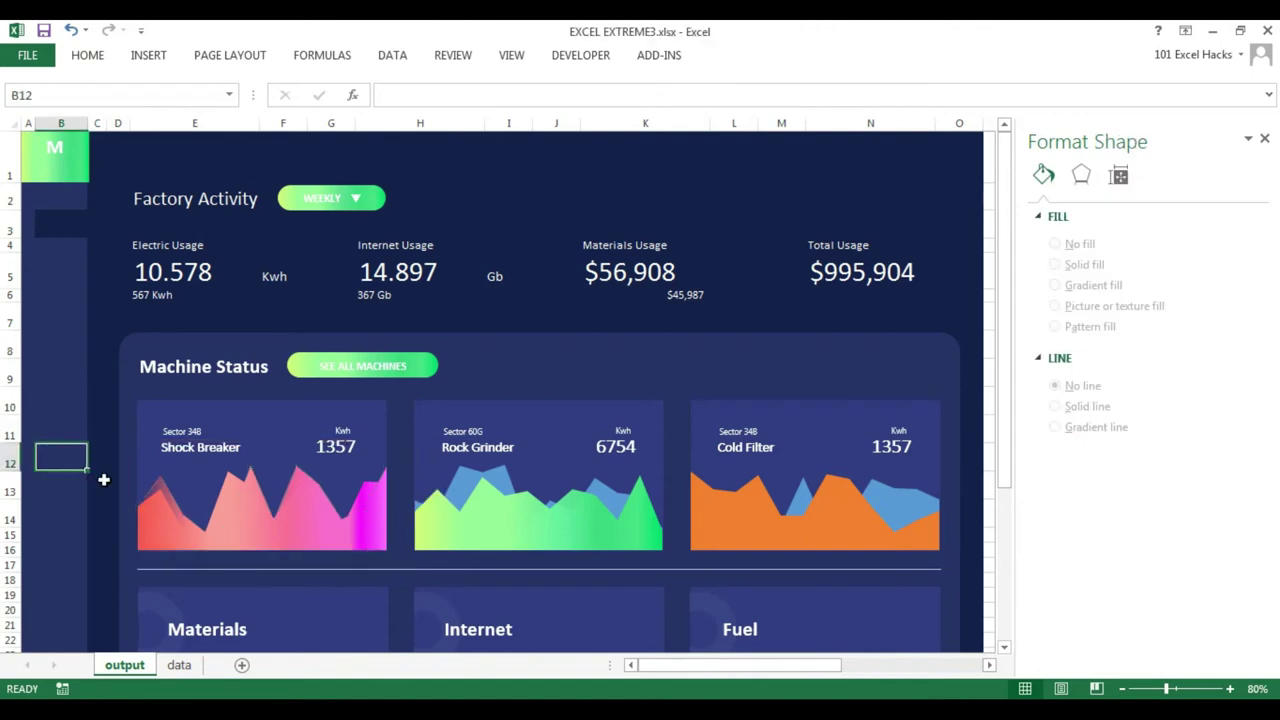
click(568, 533)
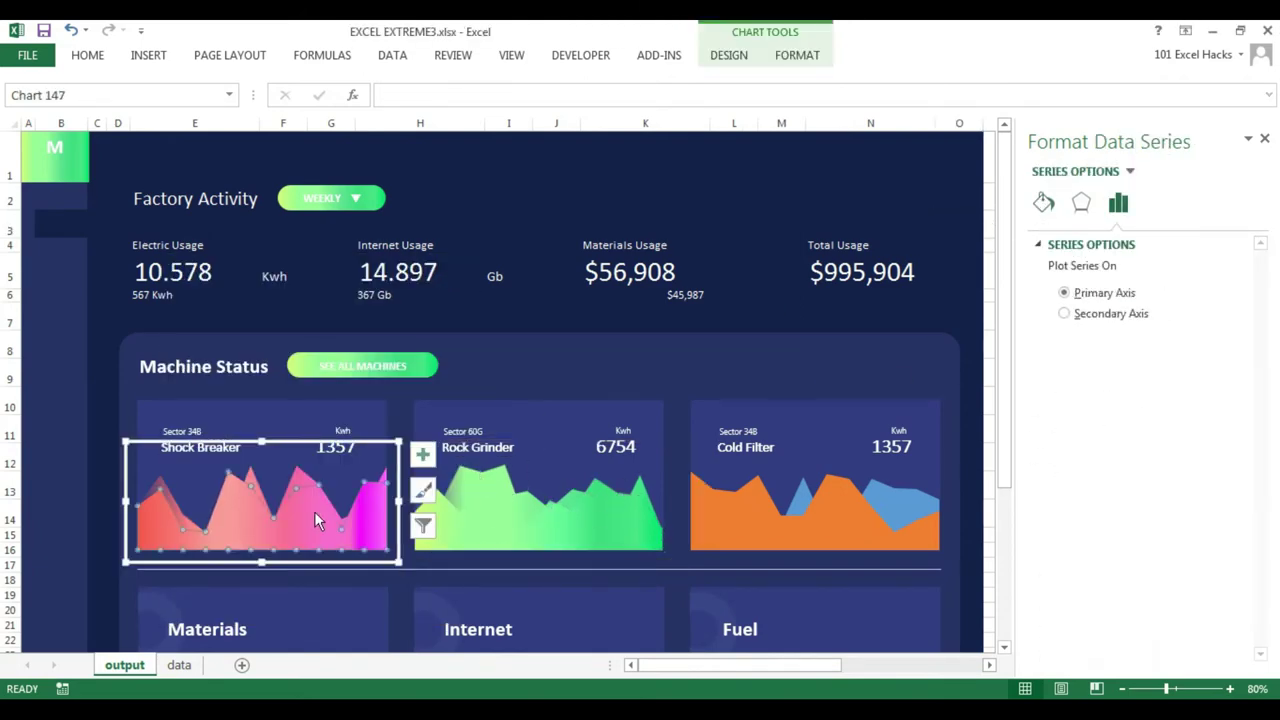
click(1244, 492)
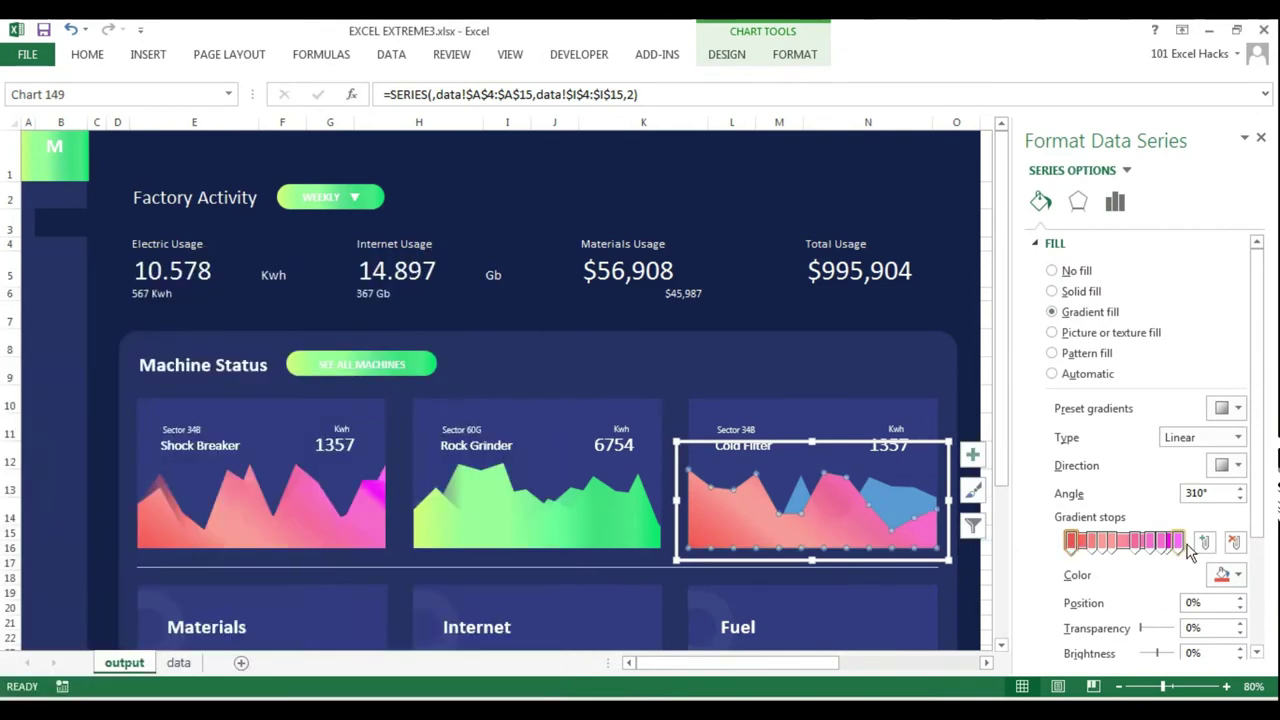
Step: Recolour Cold Filter's gradient stops purple, cyan at 38% and light blue at 74%
drag(1095, 541, 1080, 541)
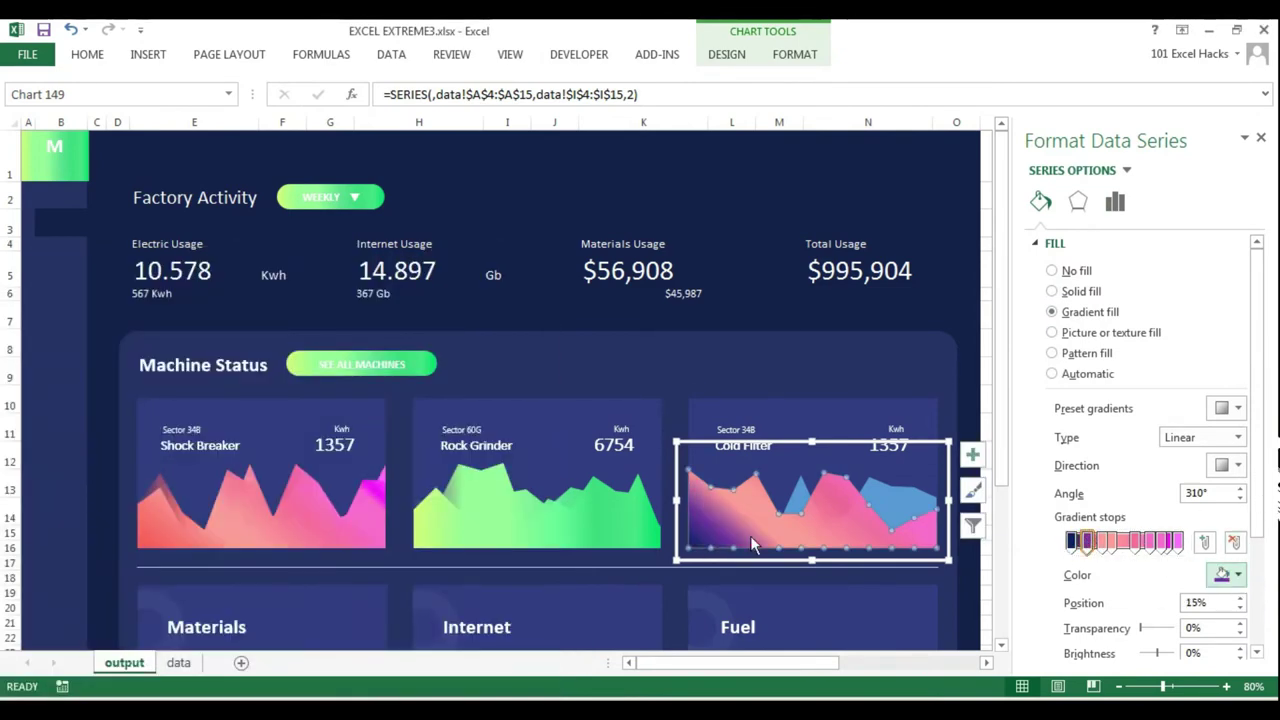
click(1090, 545)
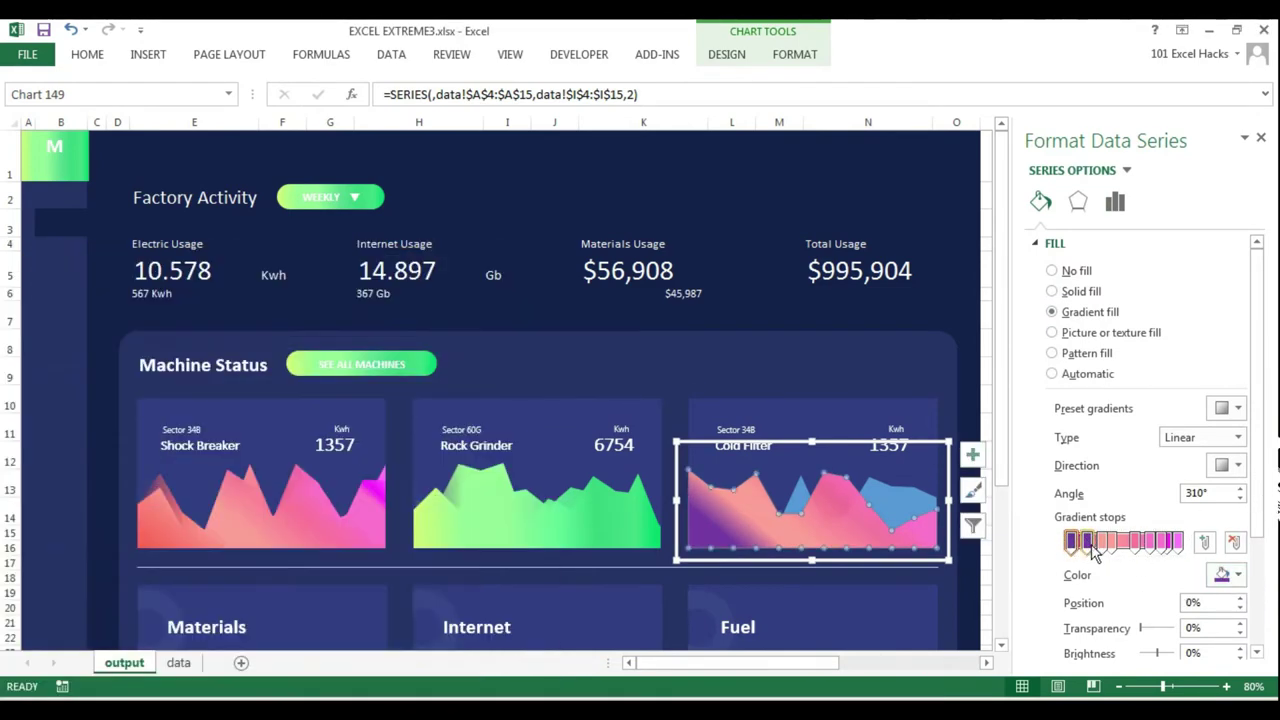
click(1228, 578)
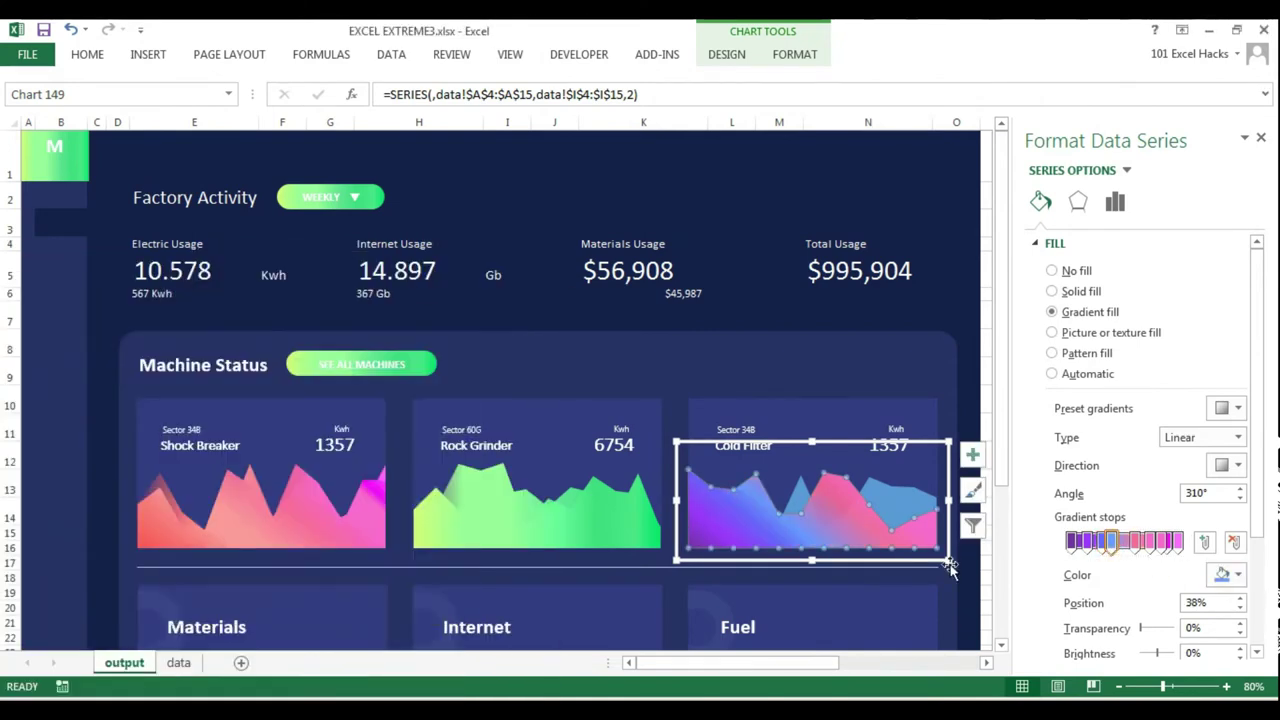
click(1222, 575)
drag(1137, 541, 1153, 541)
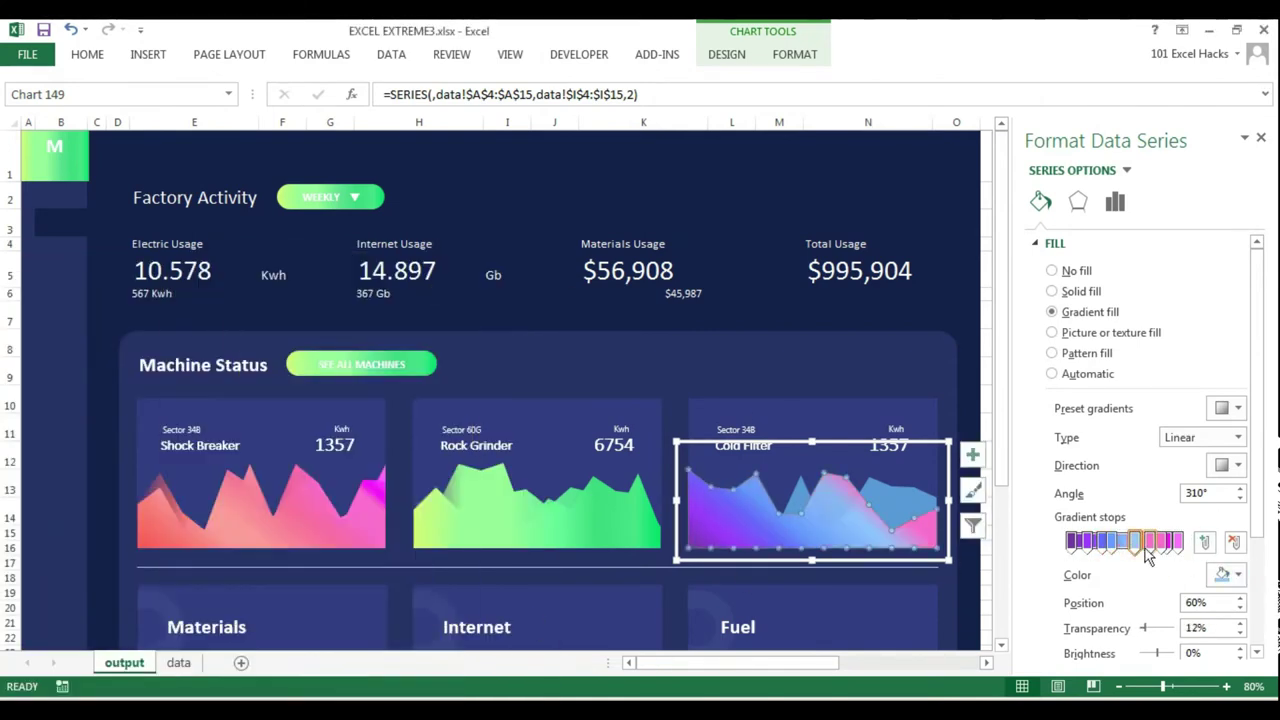
click(1222, 575)
key(Return)
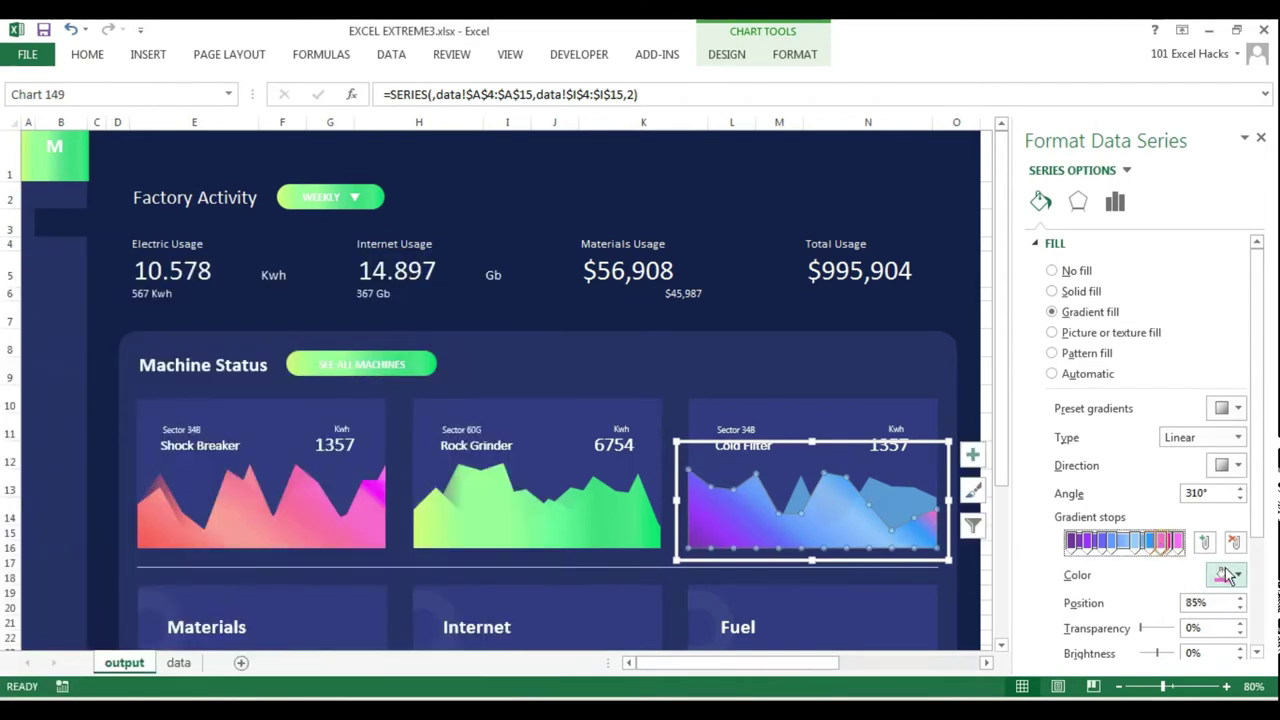
click(1228, 577)
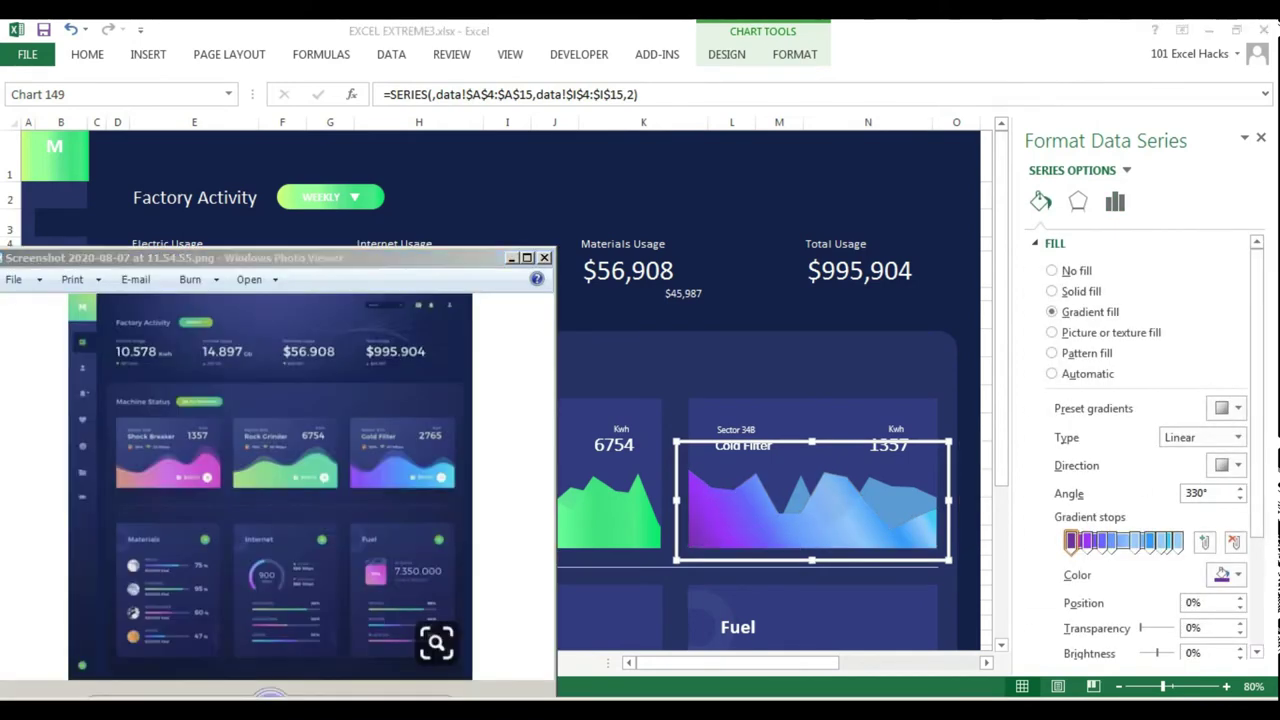
click(1178, 541)
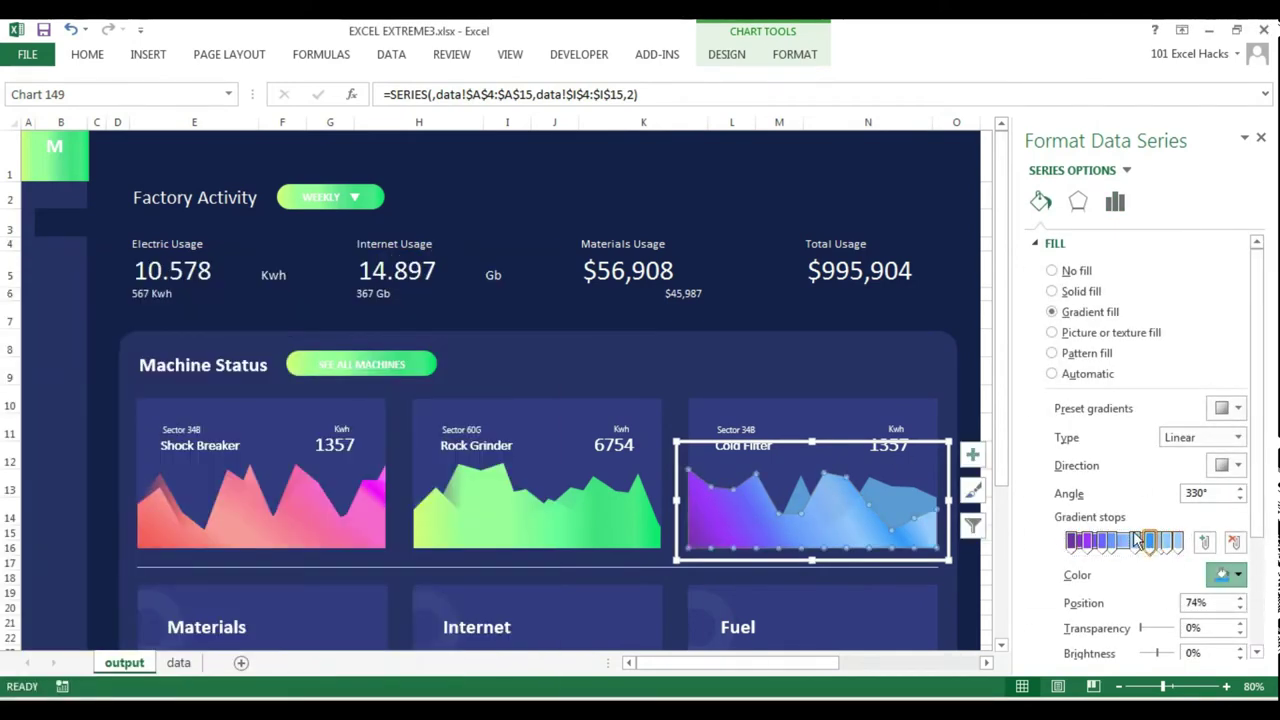
click(1224, 575)
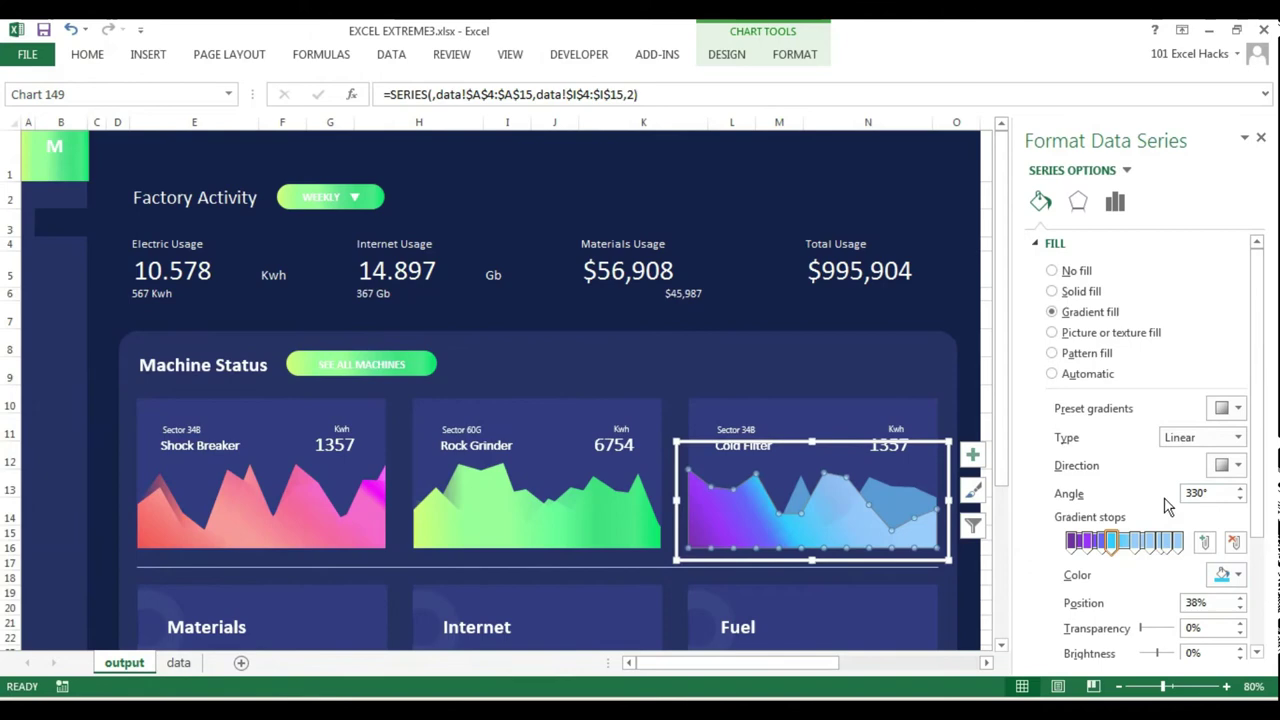
Step: Give Cold Filter's back area series a gradient fill too
click(593, 388)
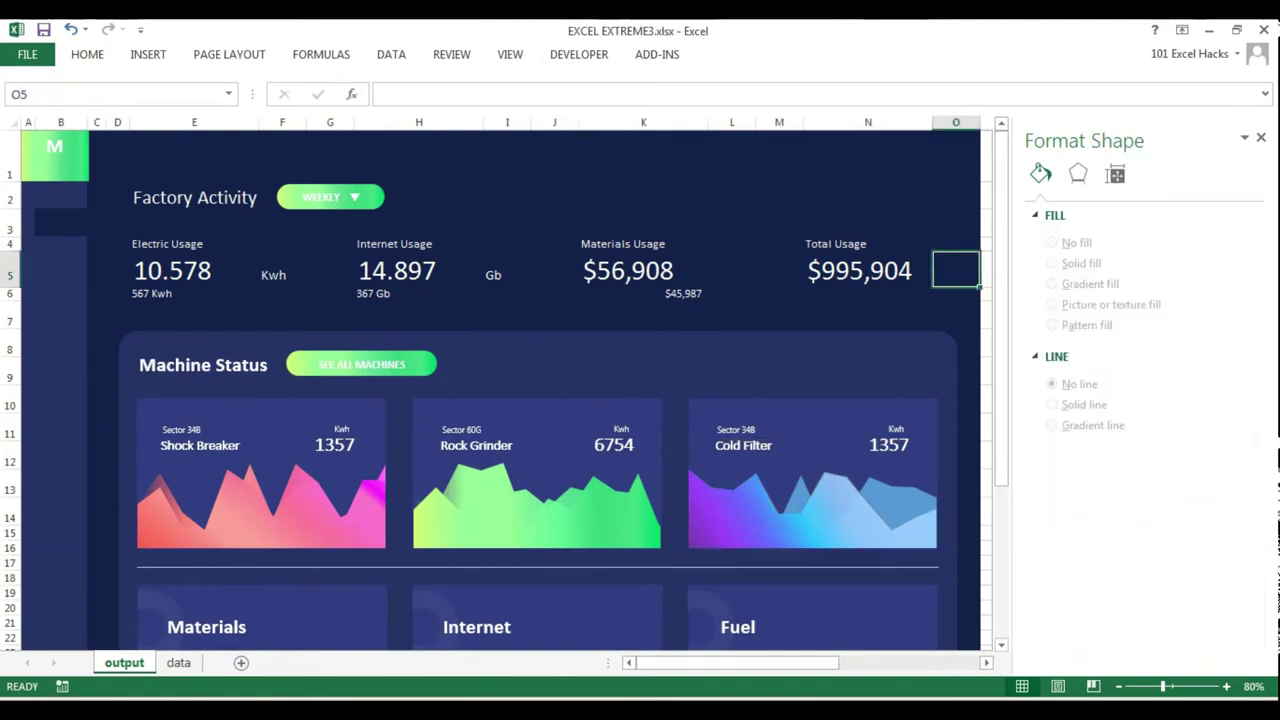
click(877, 551)
click(1090, 312)
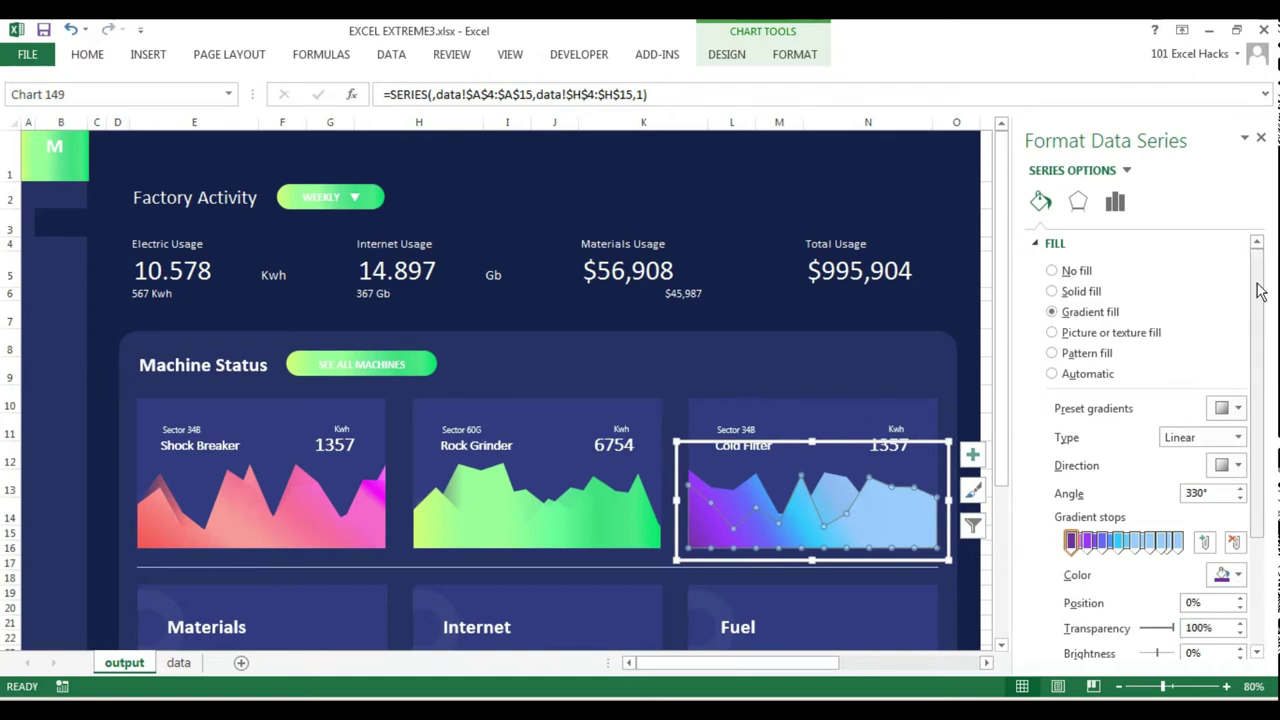
click(1061, 313)
key(Page_Down)
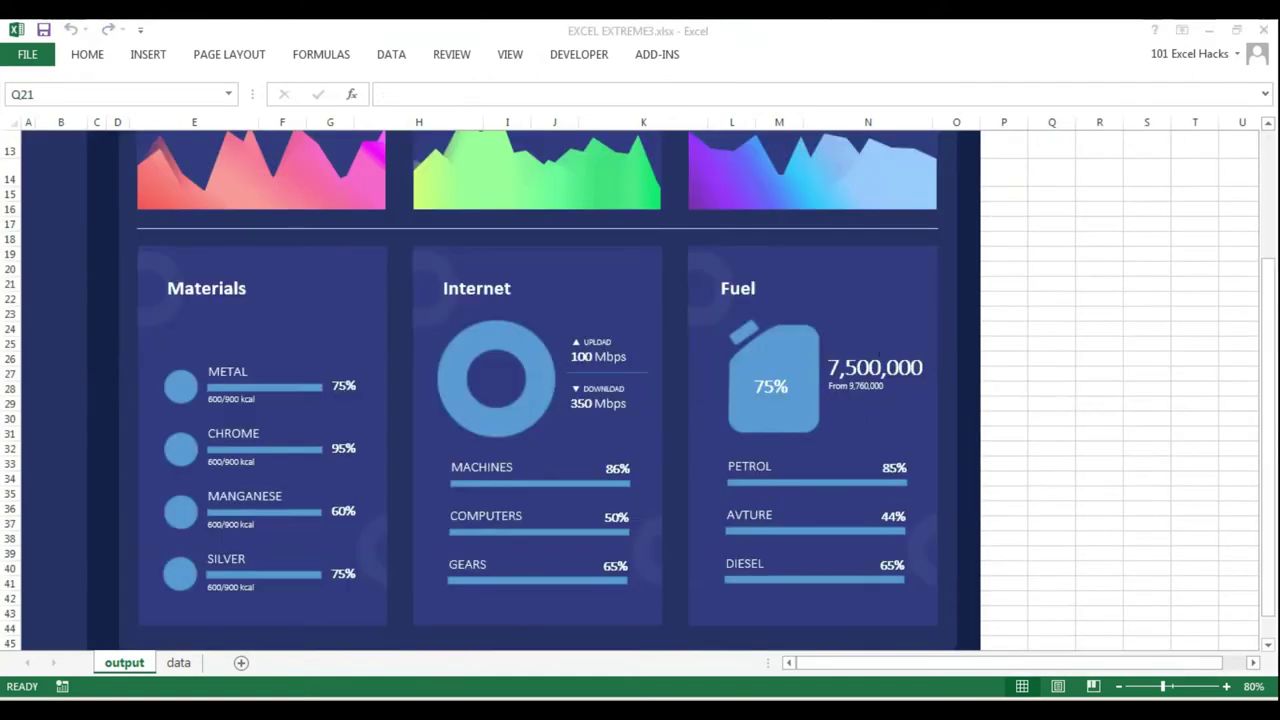
Step: Chart the Metal value and target as a bar with axis max 100, no axis or gridlines
click(178, 662)
drag(45, 499, 150, 505)
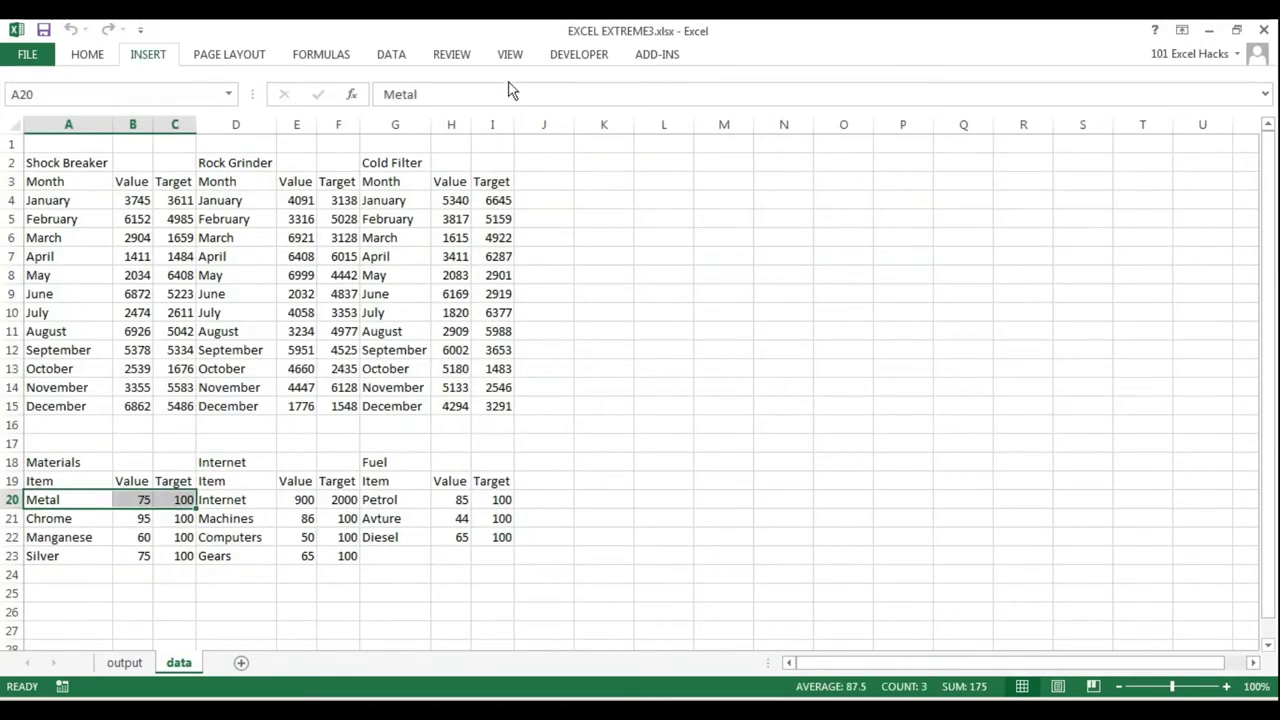
click(648, 150)
click(580, 342)
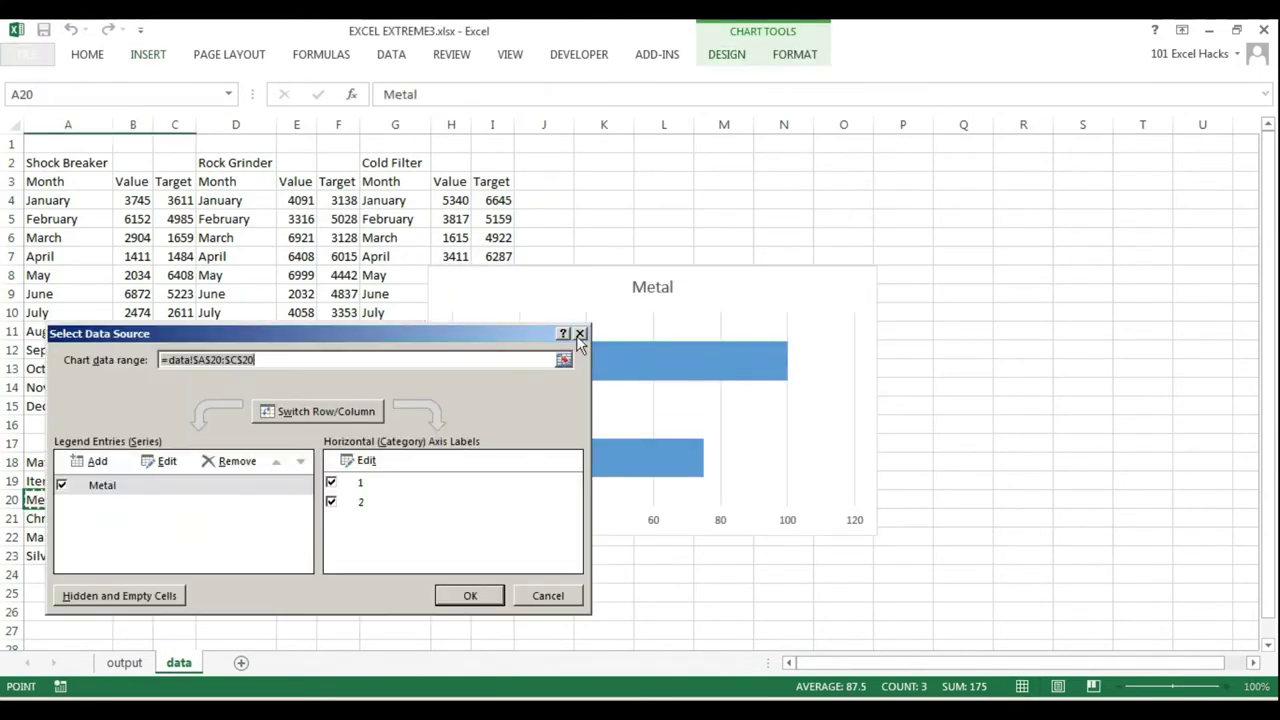
double_click(763, 515)
text(100)
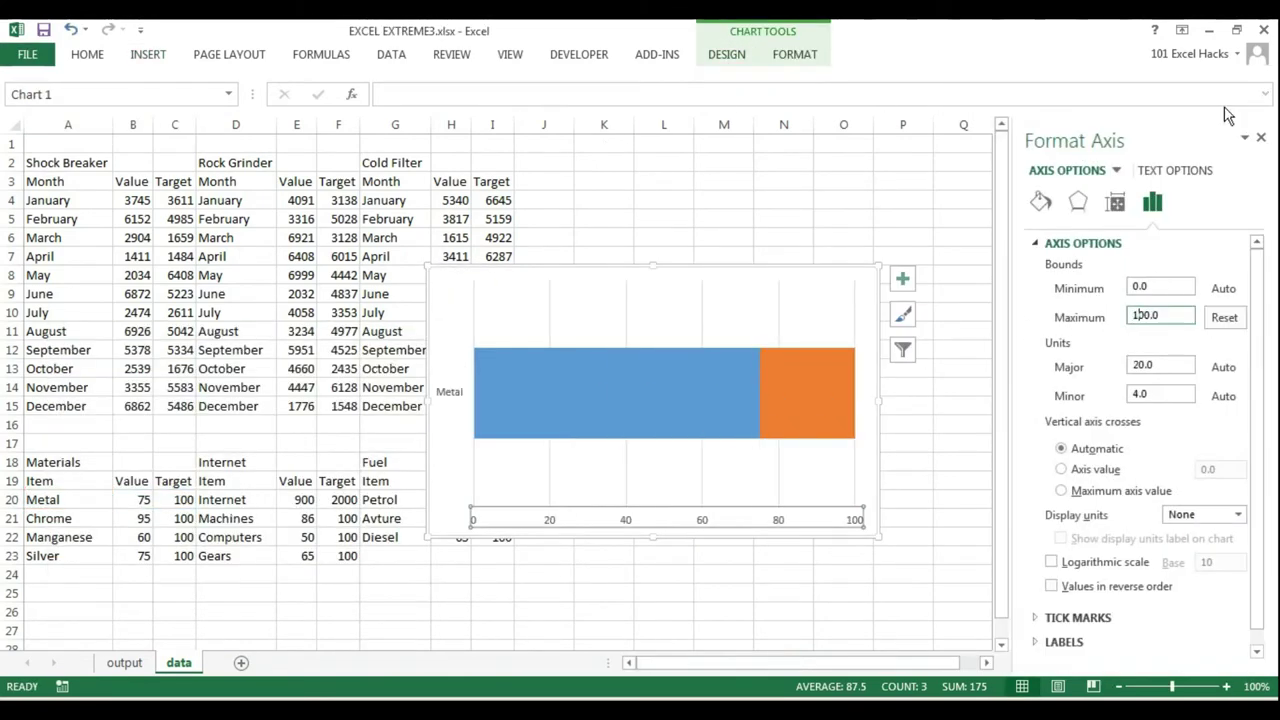
click(902, 278)
click(946, 300)
click(946, 411)
Step: Paste the bar chart onto the output sheet as a thin bar on the METAL row
key(ctrl+c)
click(125, 662)
key(ctrl+v)
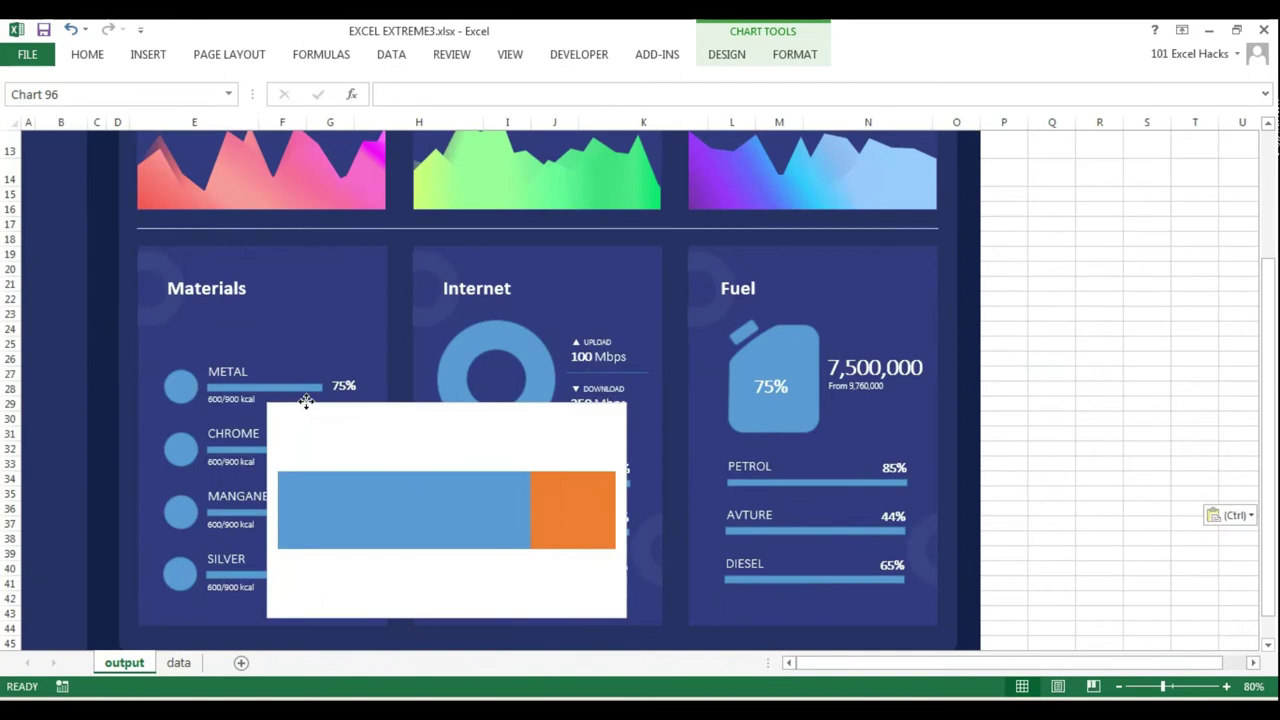
drag(306, 401, 286, 385)
mouse_move(428, 604)
mouse_down()
mouse_move(428, 426)
mouse_move(322, 370)
mouse_up()
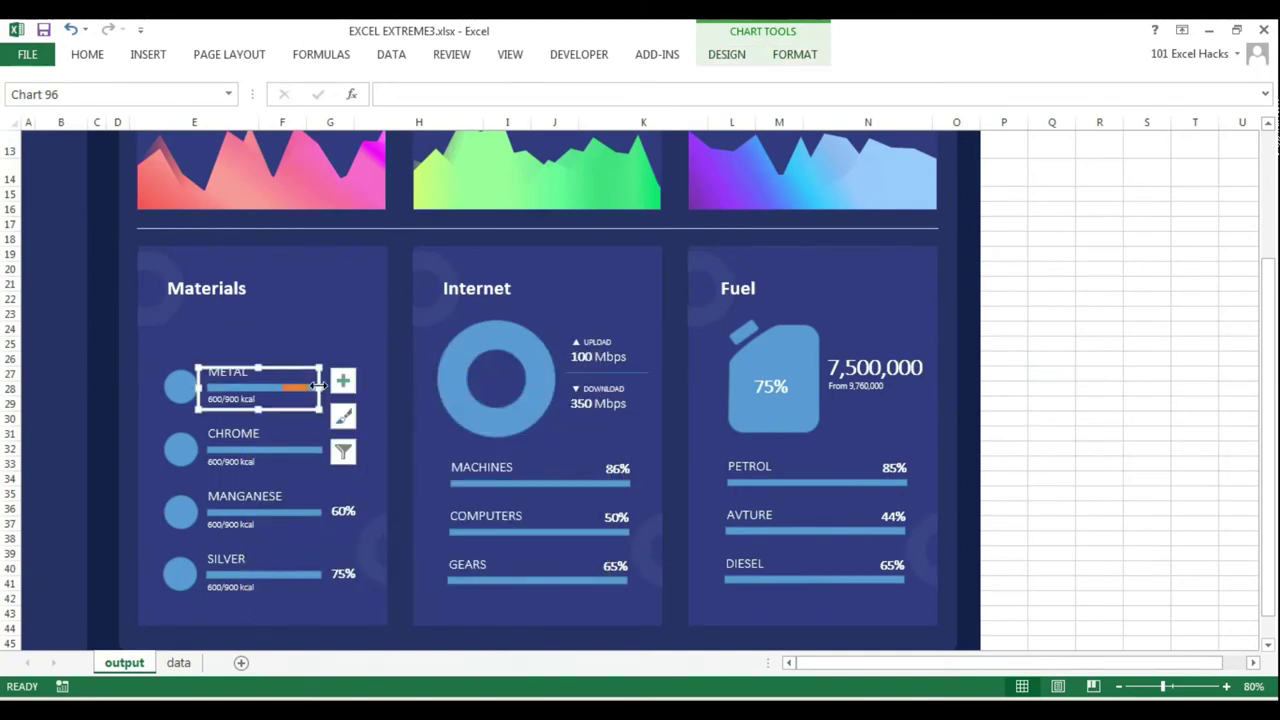
click(286, 373)
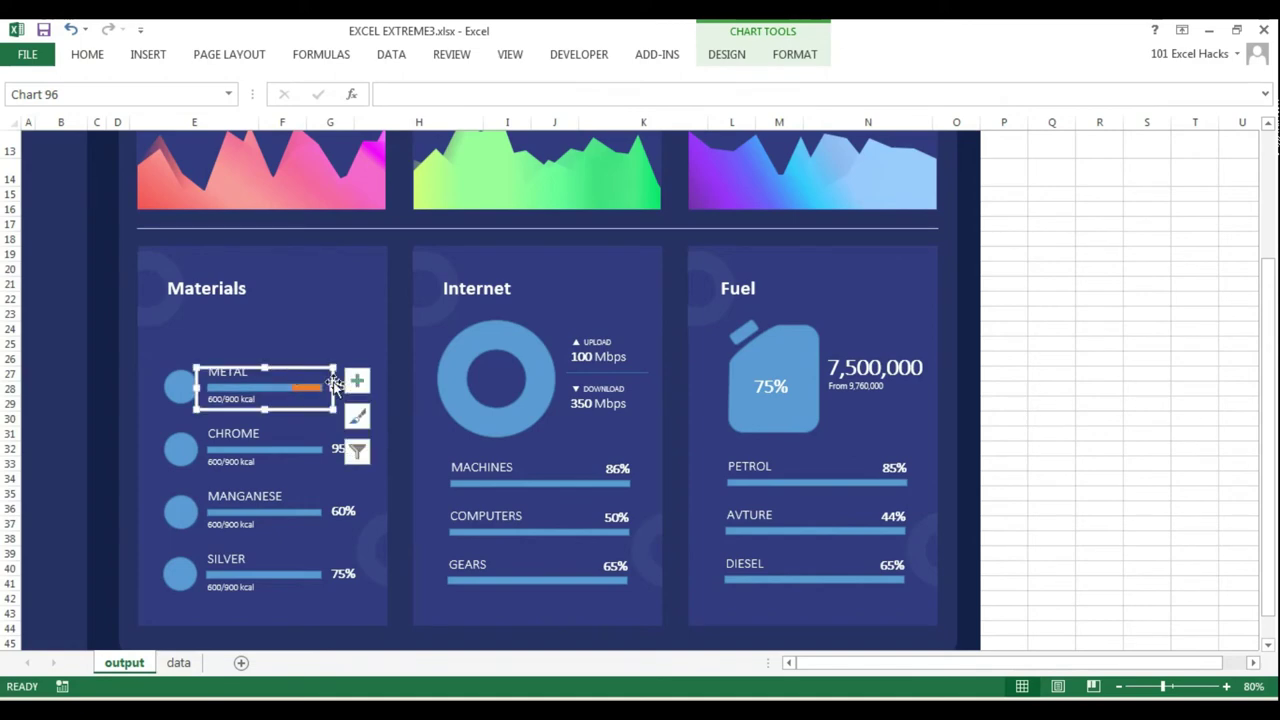
double_click(279, 390)
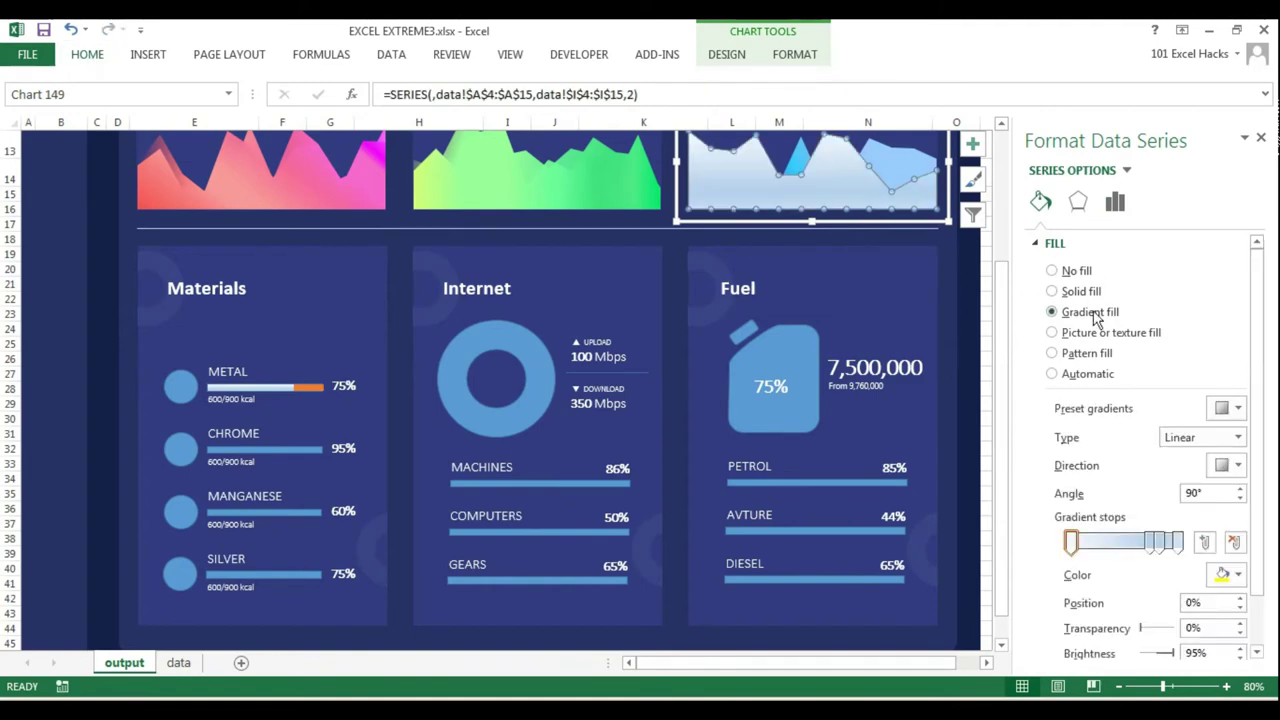
Step: Give the METAL value bar a gradient fill, setting its direction and adding a stop
click(604, 187)
click(300, 387)
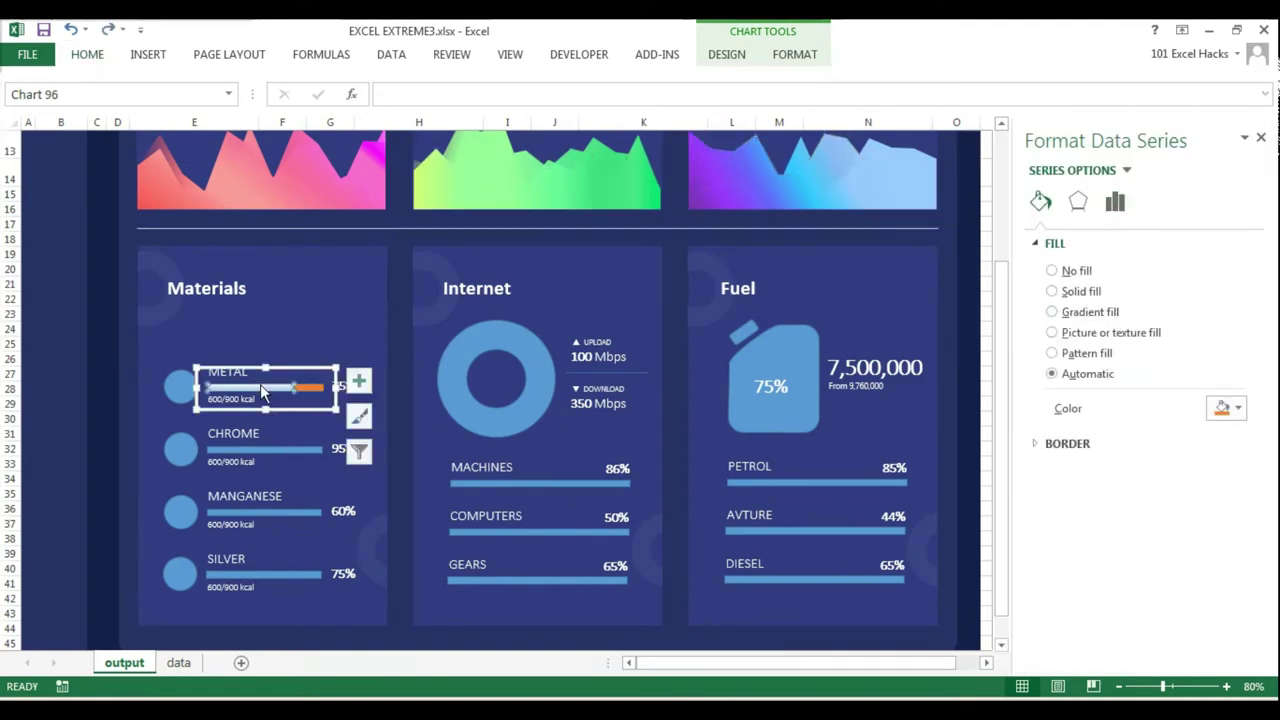
click(229, 388)
click(1040, 201)
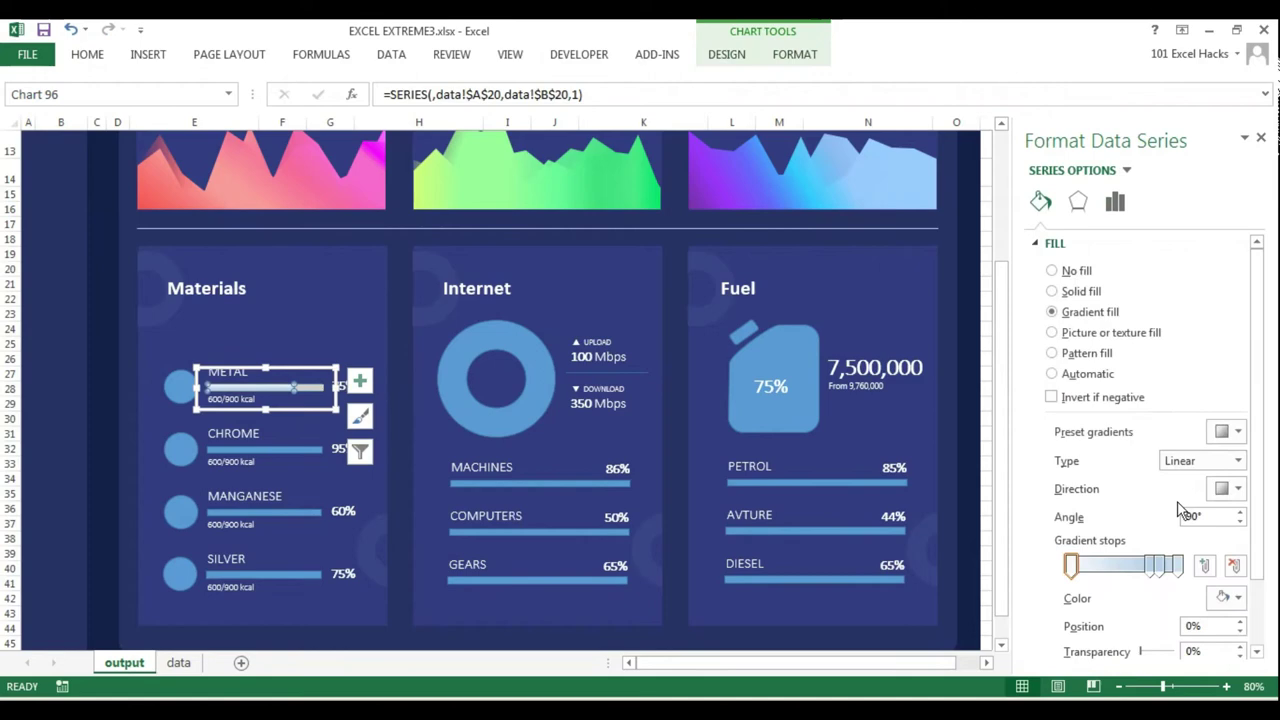
click(1233, 566)
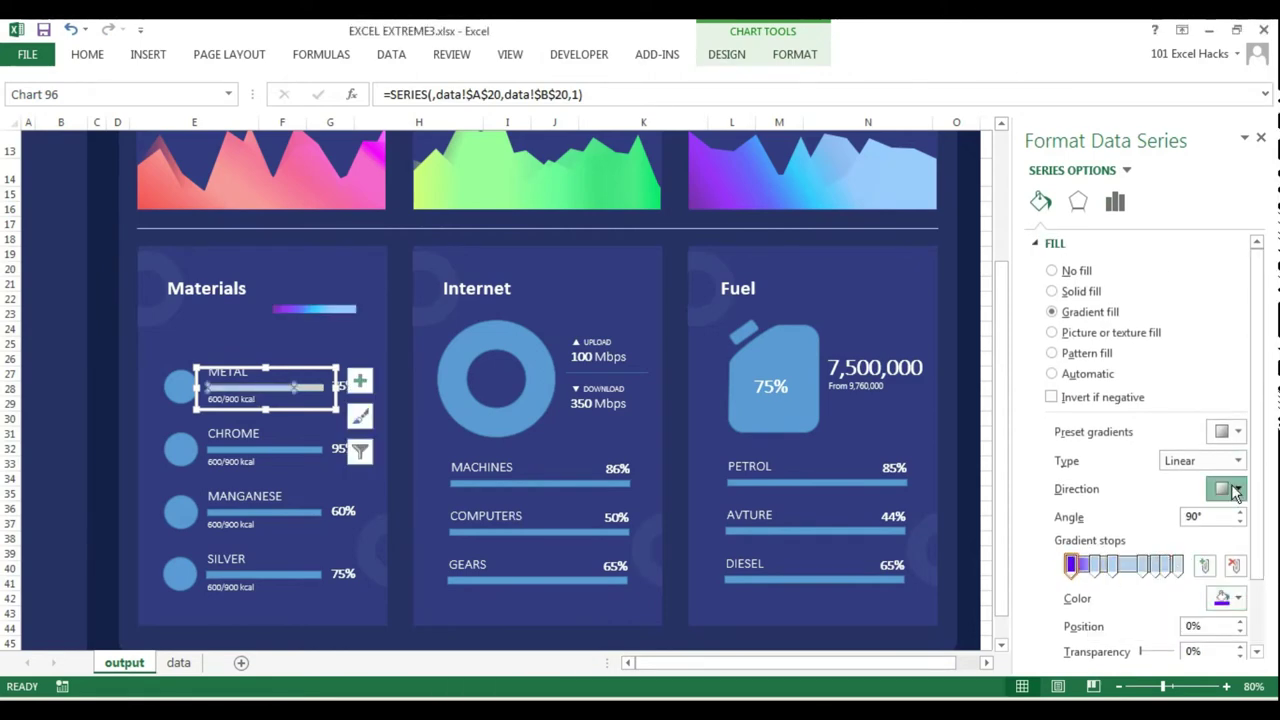
click(1205, 566)
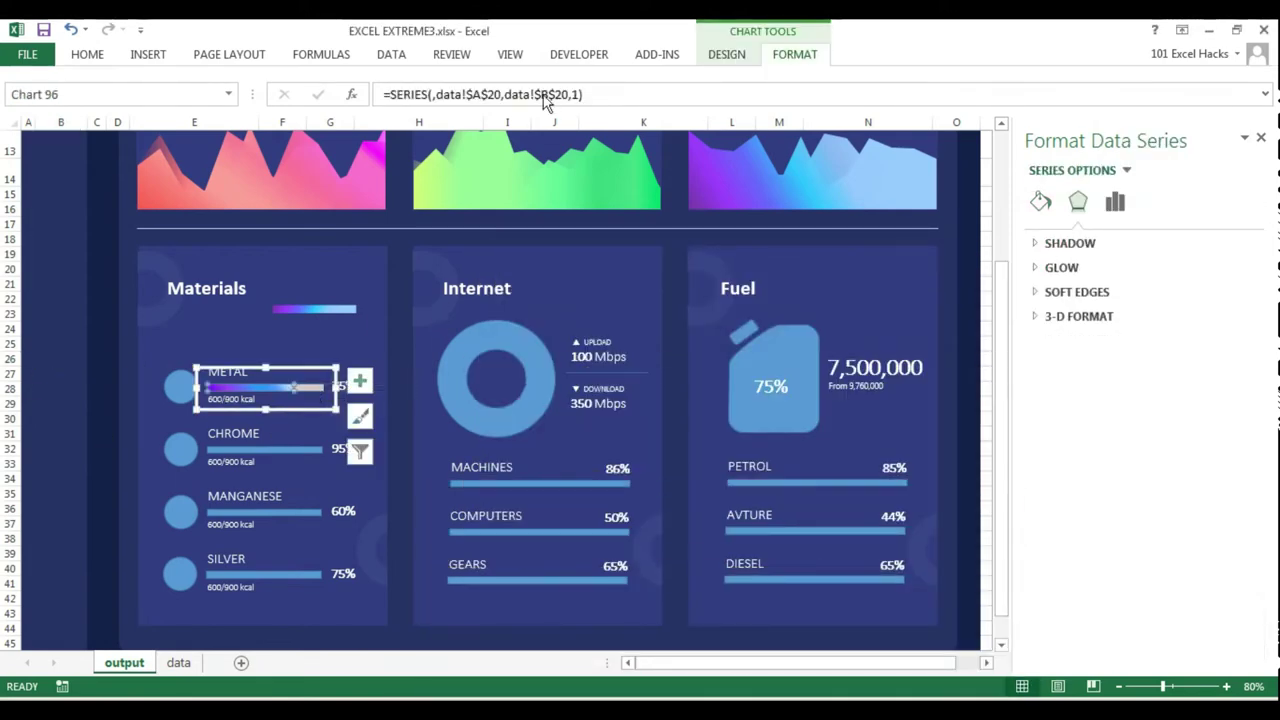
Step: Duplicate the METAL bar chart and move the copy onto the SILVER row
click(94, 371)
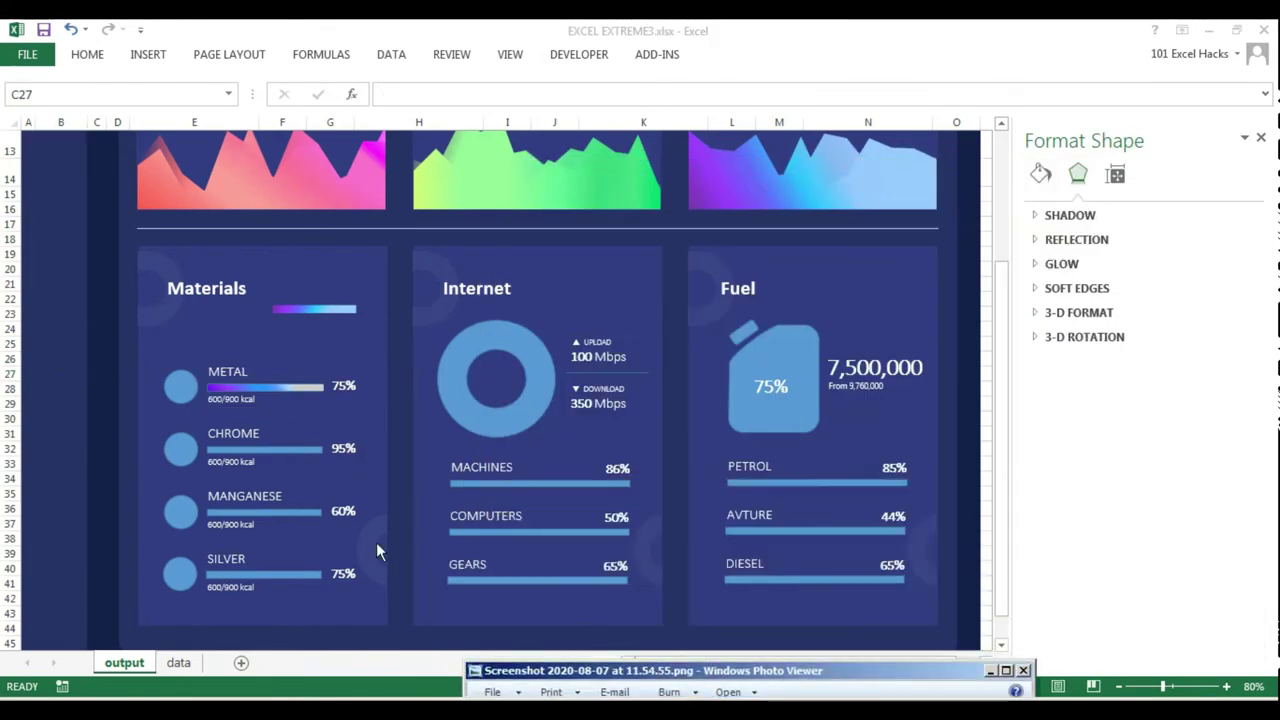
click(265, 390)
click(600, 669)
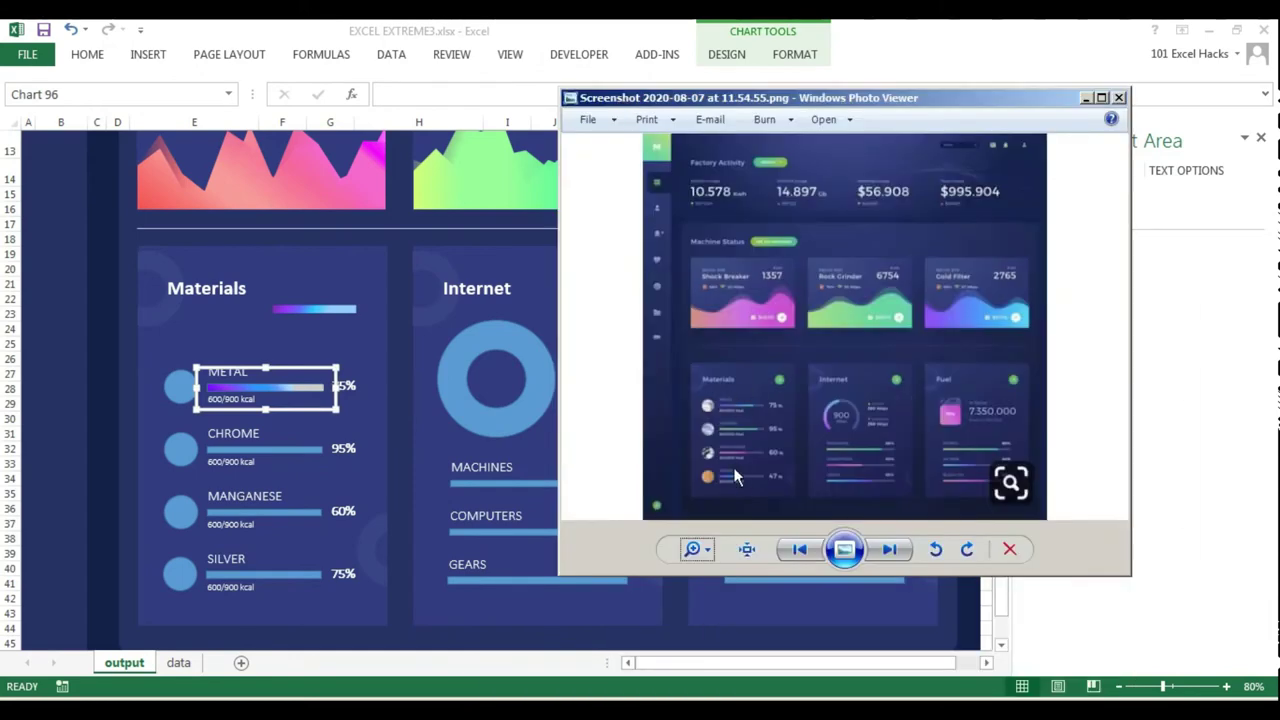
click(1085, 97)
key(ctrl+v)
mouse_move(312, 368)
mouse_down()
mouse_move(312, 556)
mouse_move(886, 533)
mouse_up()
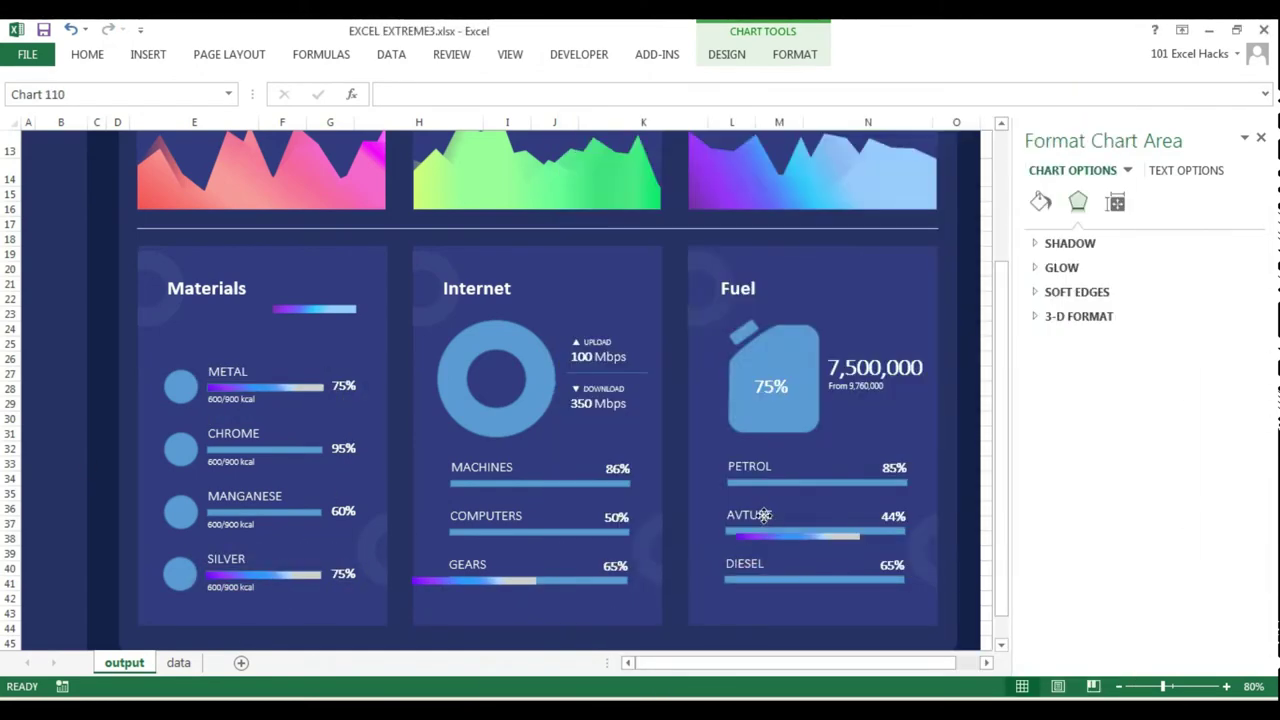
Step: Align the GEARS bar copy and link it to the Gears data in data!D23:F23
click(537, 586)
drag(510, 565, 624, 594)
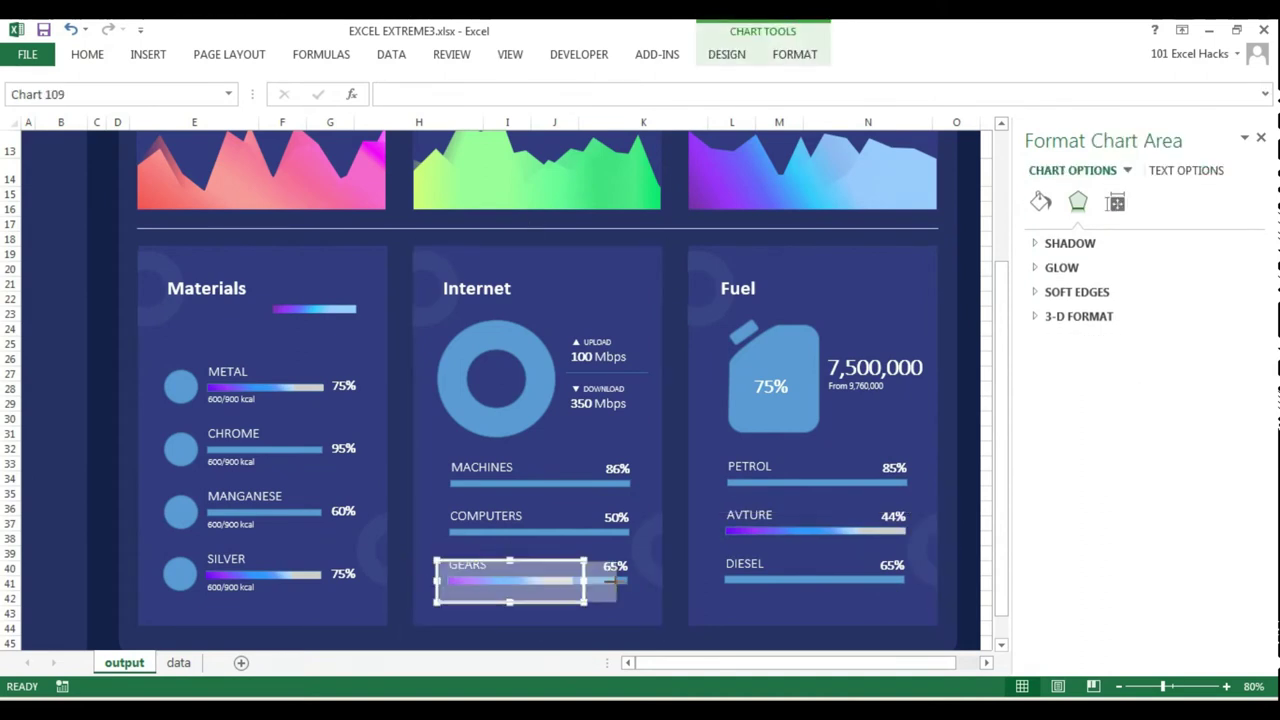
drag(443, 580, 435, 580)
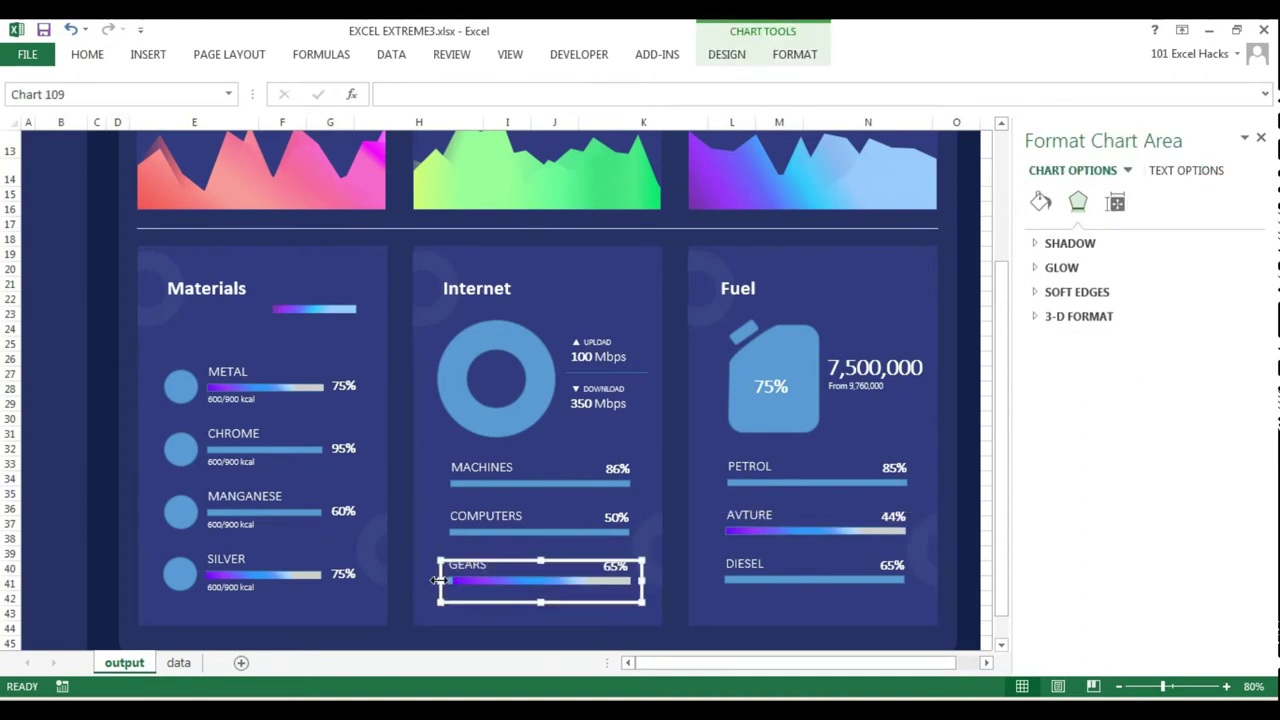
click(436, 612)
click(450, 590)
click(300, 377)
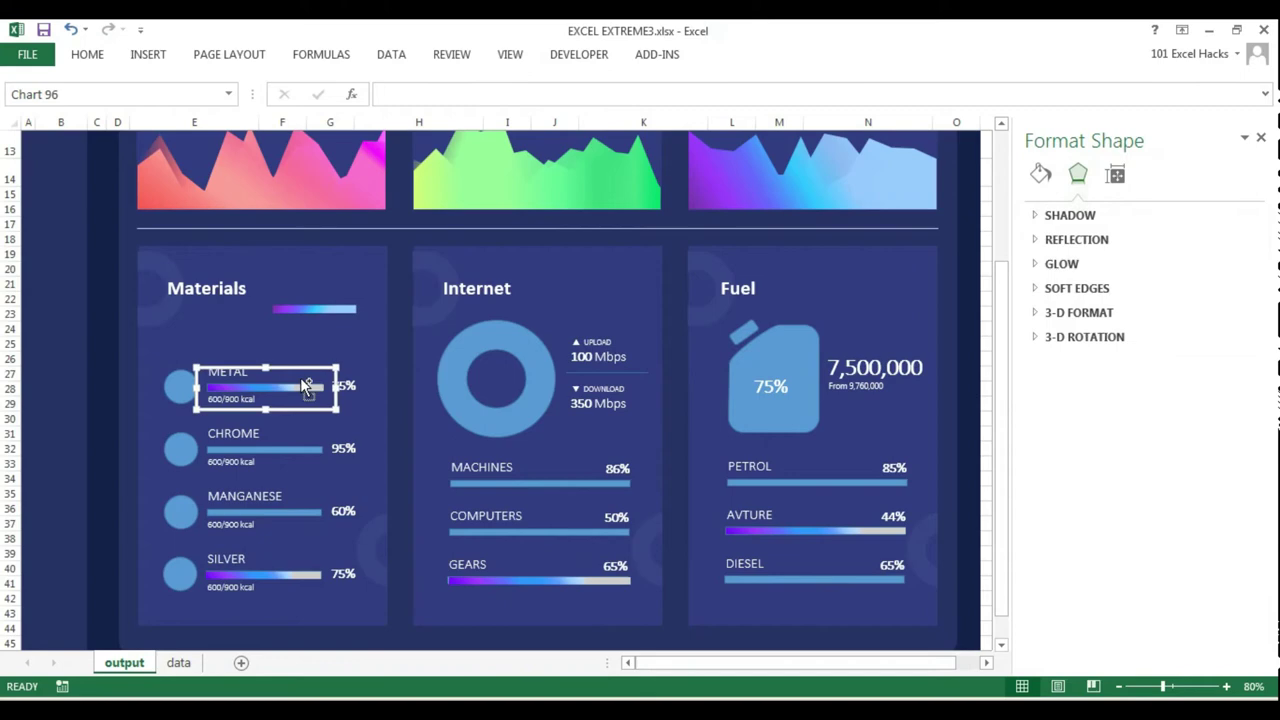
click(360, 600)
click(460, 580)
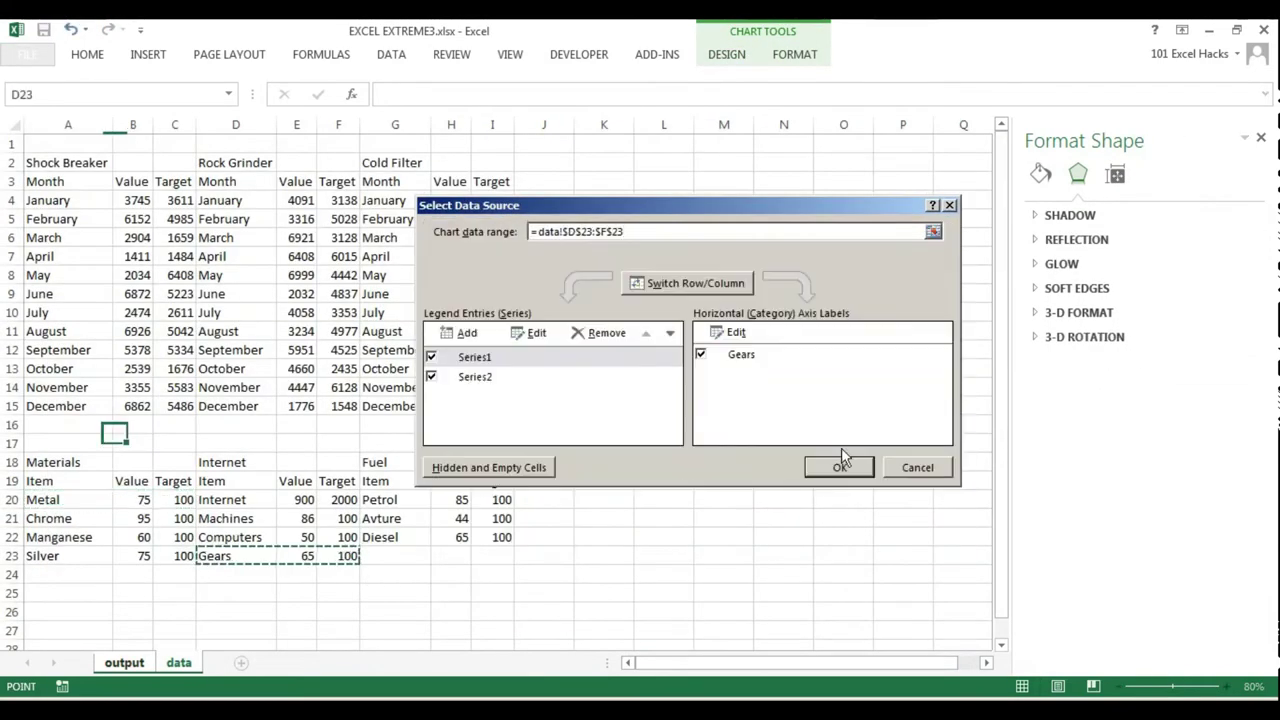
click(839, 458)
right_click(315, 377)
Step: Recolour the CHROME bar's first four gradient stops, up to 53%, light green
click(391, 470)
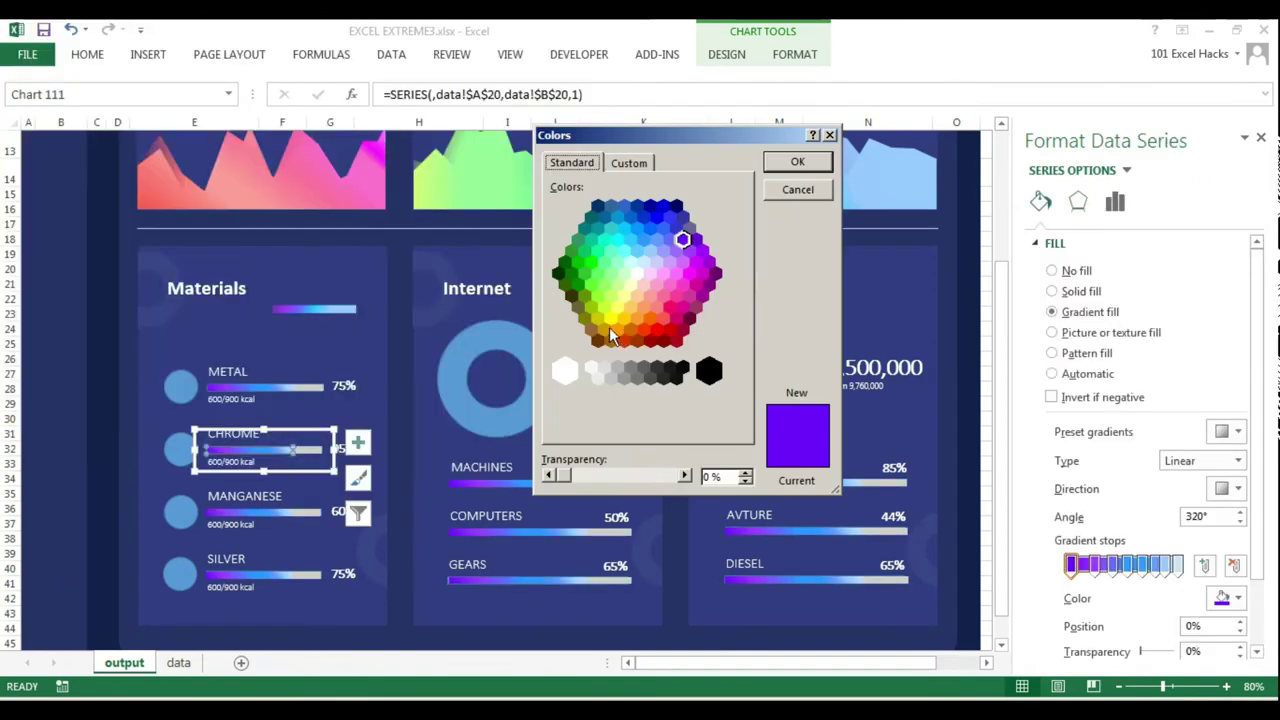
click(896, 228)
click(1095, 565)
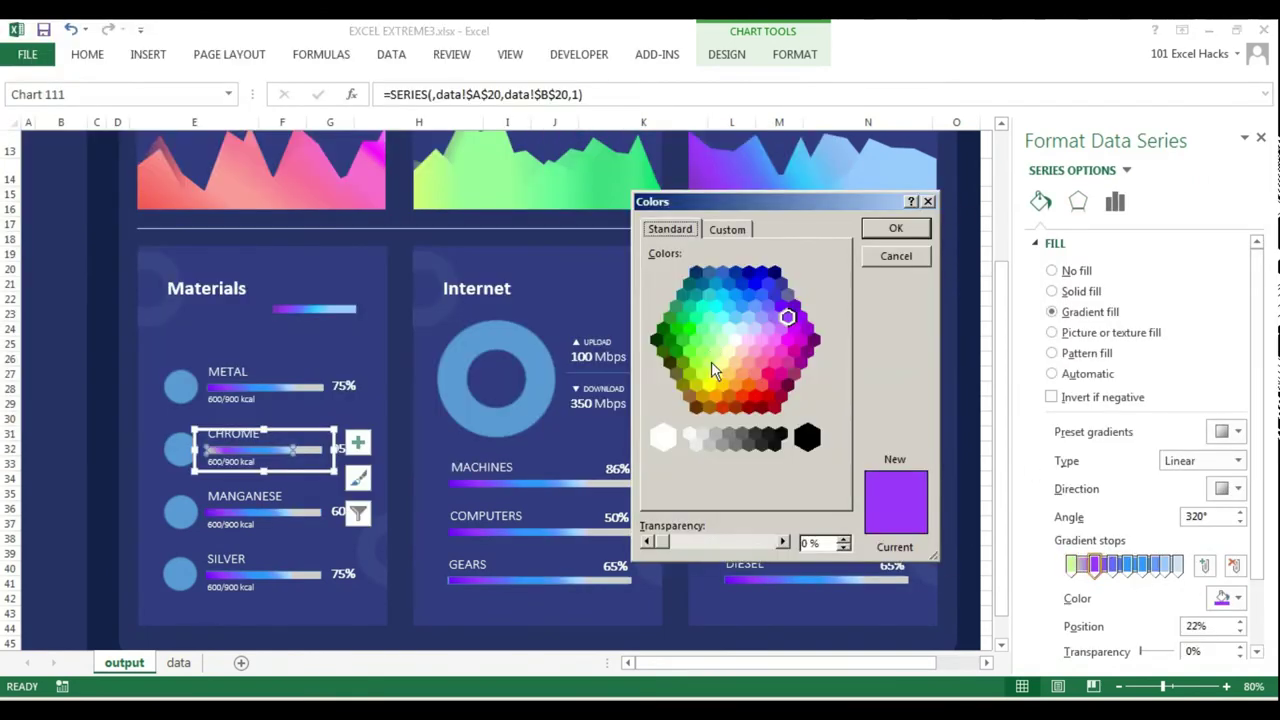
click(896, 228)
click(1112, 565)
click(1238, 598)
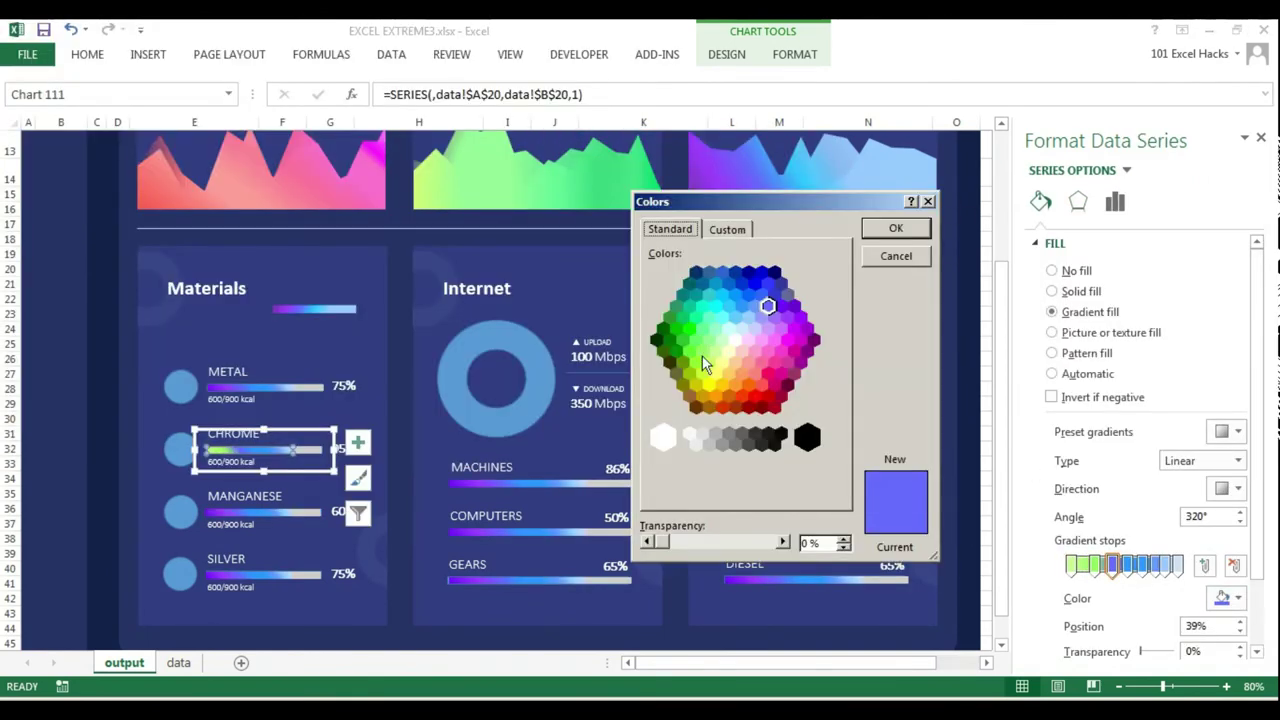
click(896, 228)
click(1128, 565)
click(1238, 598)
click(896, 228)
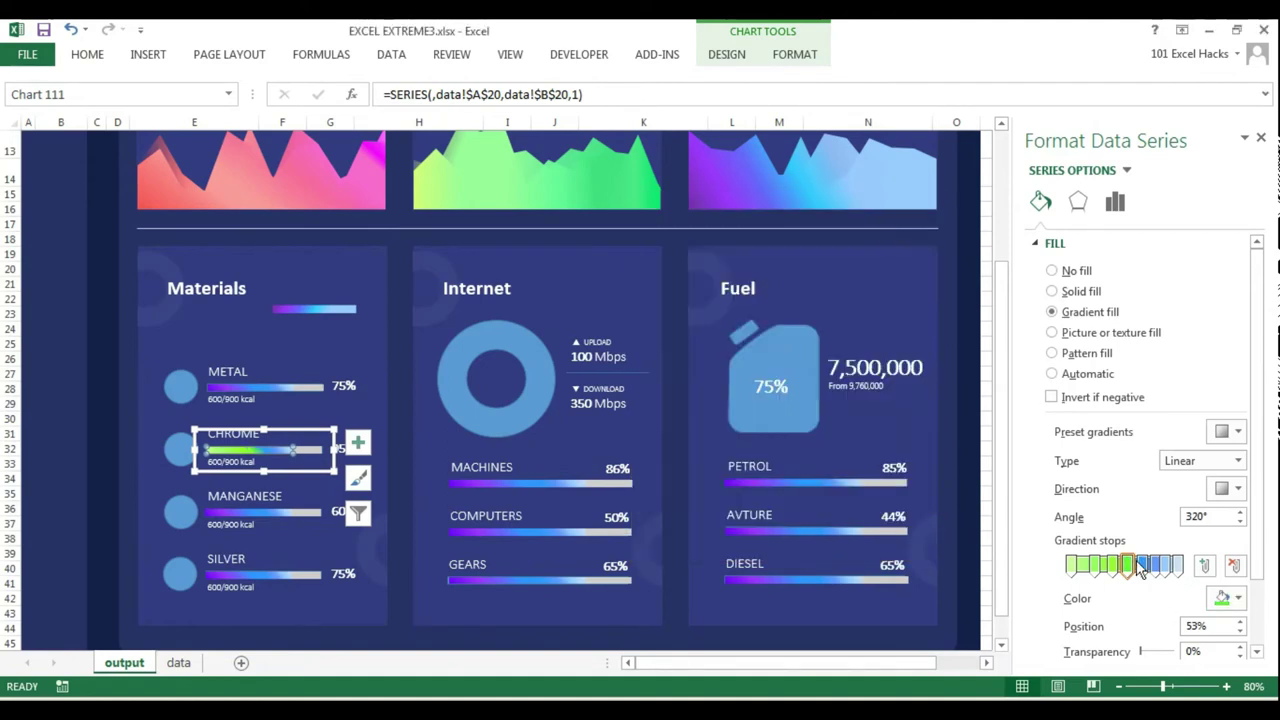
Step: Turn the 67%, 78% and 88% stops green, with a different shade at 67%
click(1143, 565)
click(1238, 598)
click(896, 228)
click(1158, 565)
click(1238, 598)
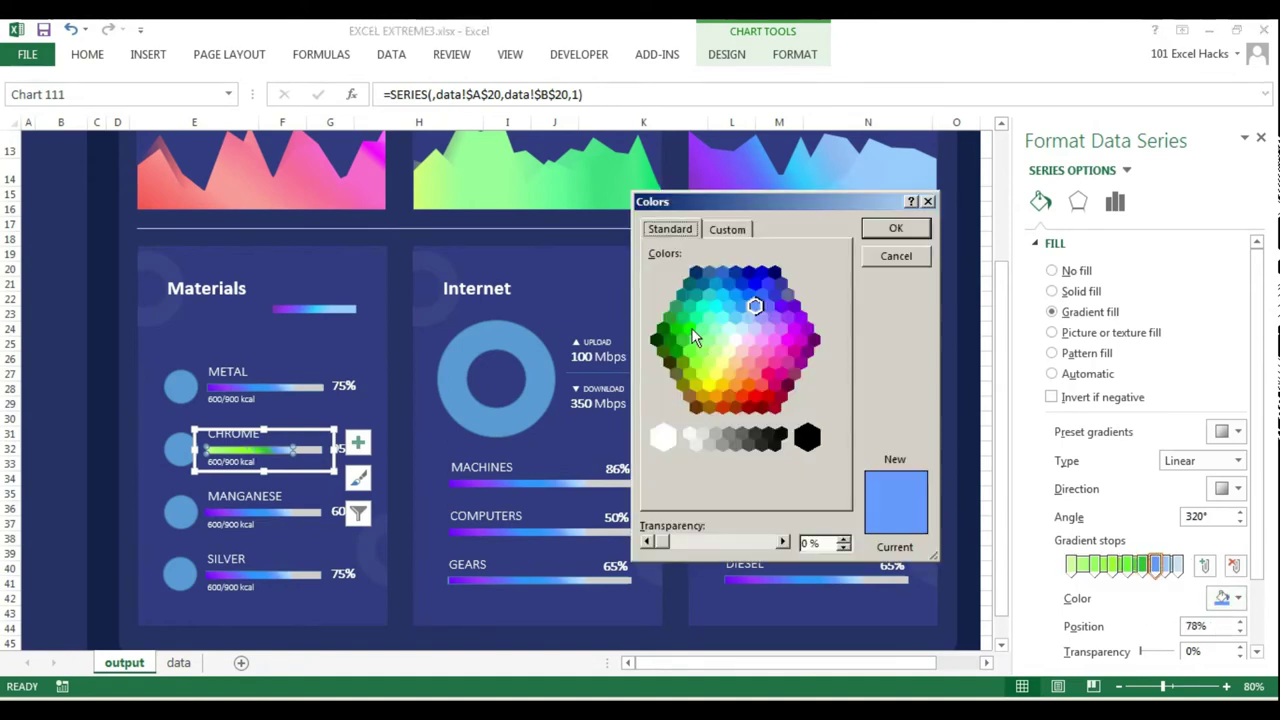
click(896, 228)
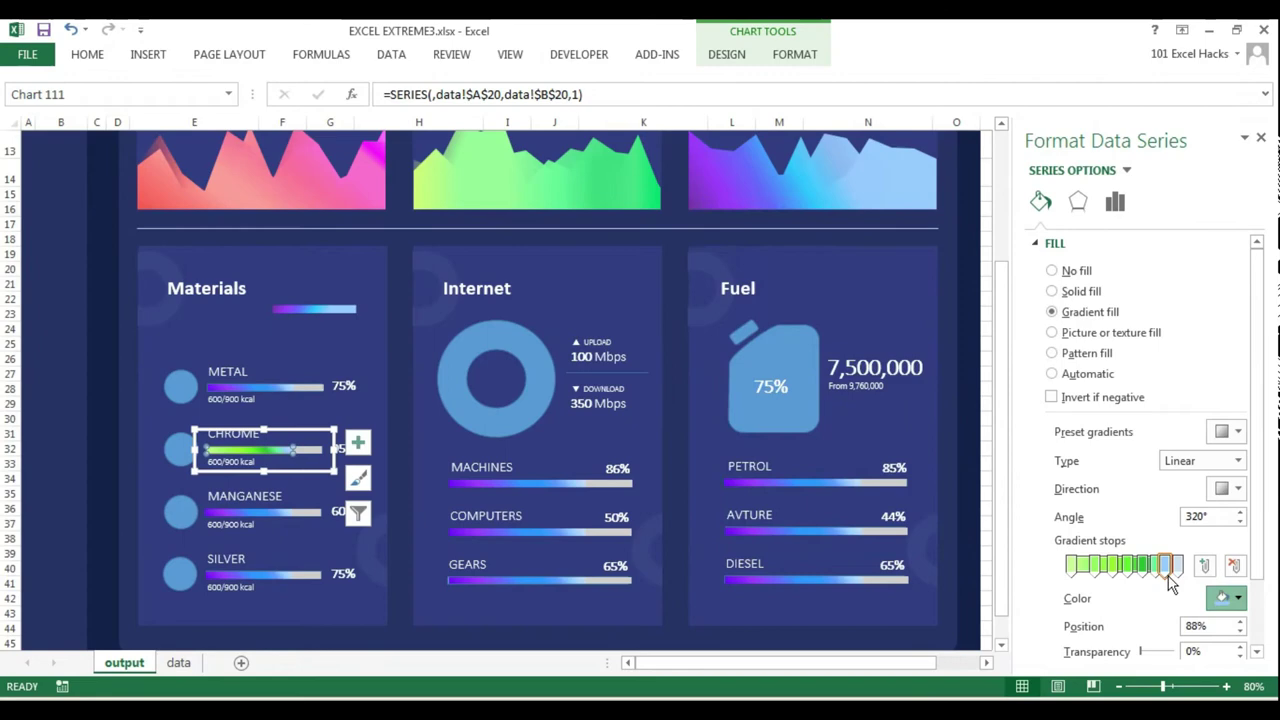
click(1238, 598)
click(896, 228)
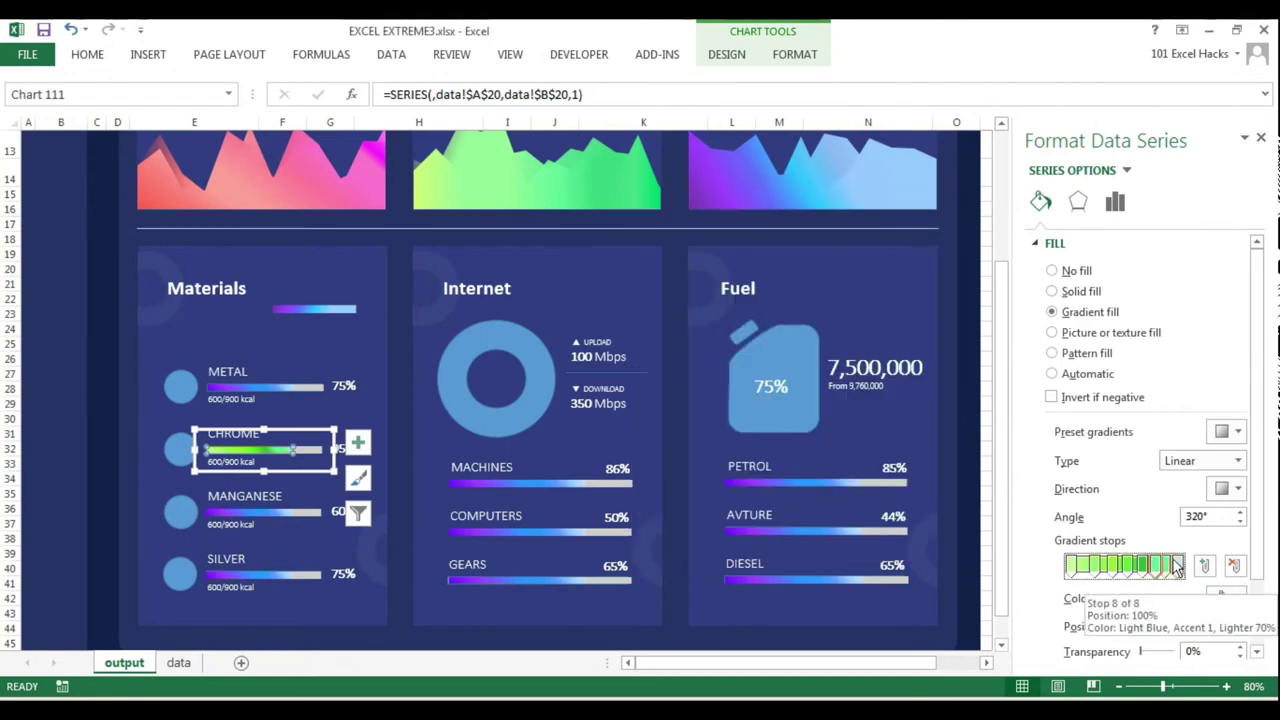
click(1238, 598)
click(672, 226)
double_click(714, 366)
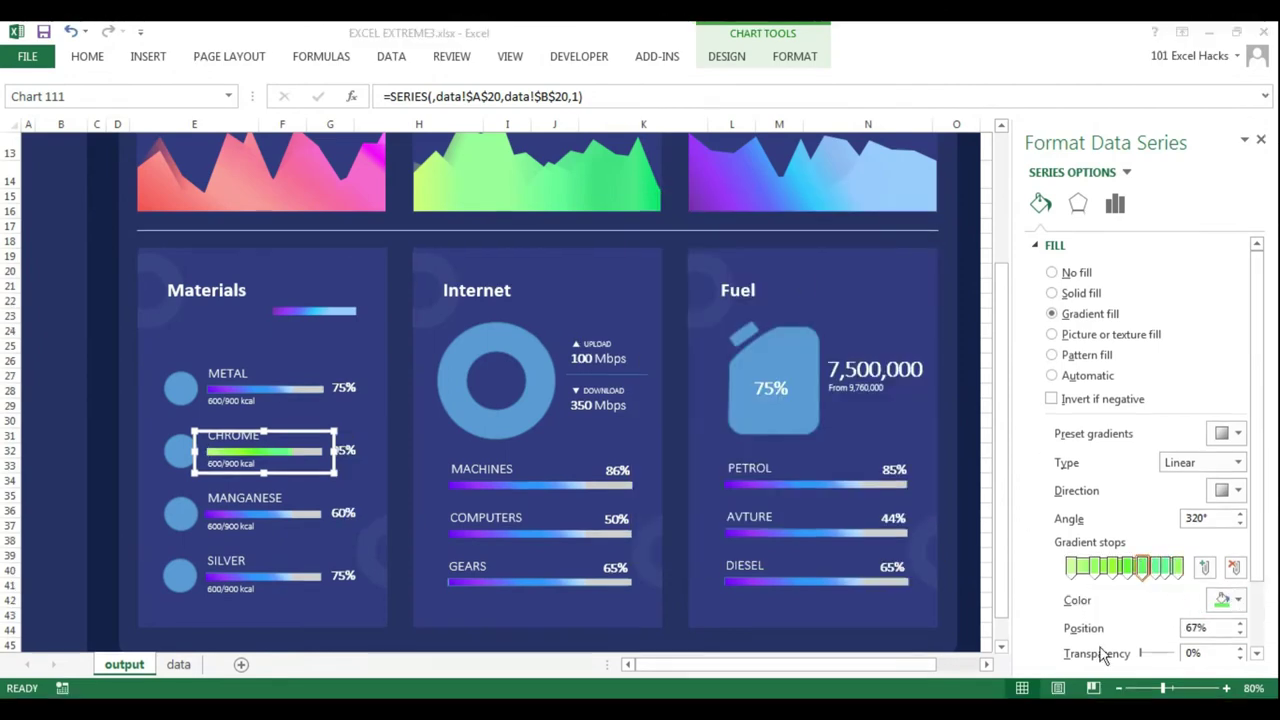
Step: Save the green CHROME bar chart as a chart template
click(297, 510)
click(290, 450)
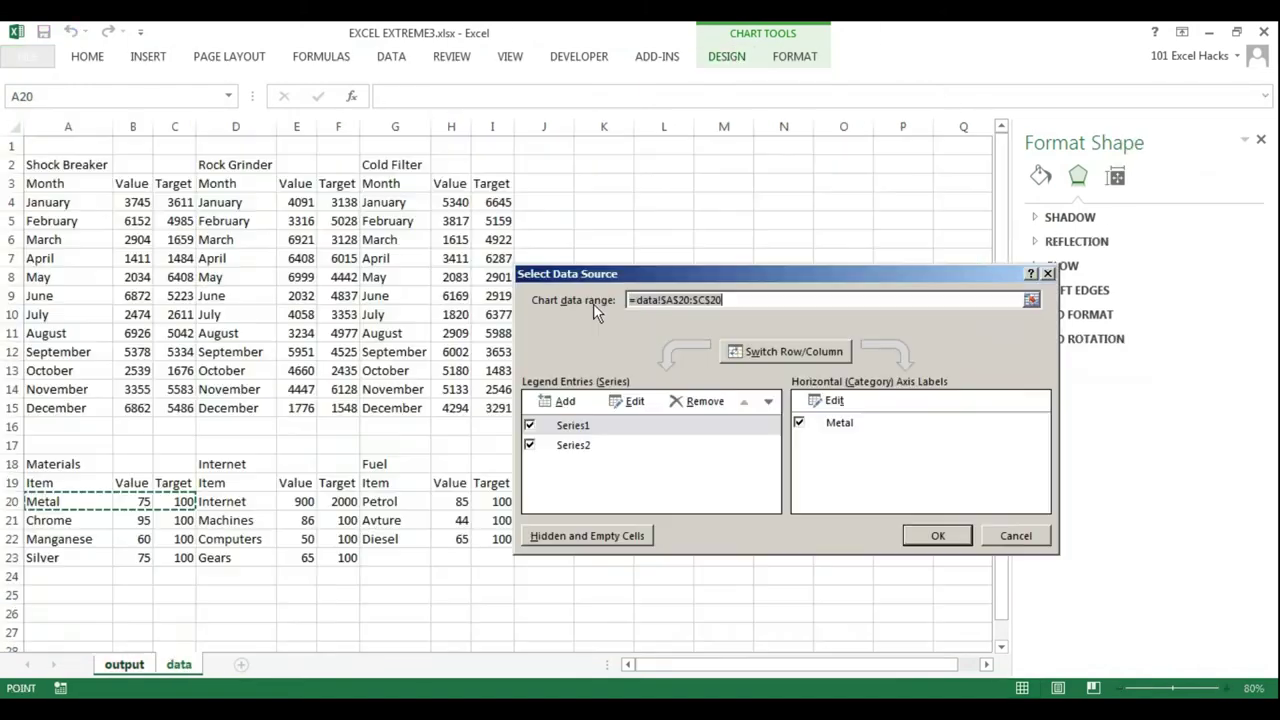
key(Escape)
right_click(290, 437)
click(366, 209)
key(Escape)
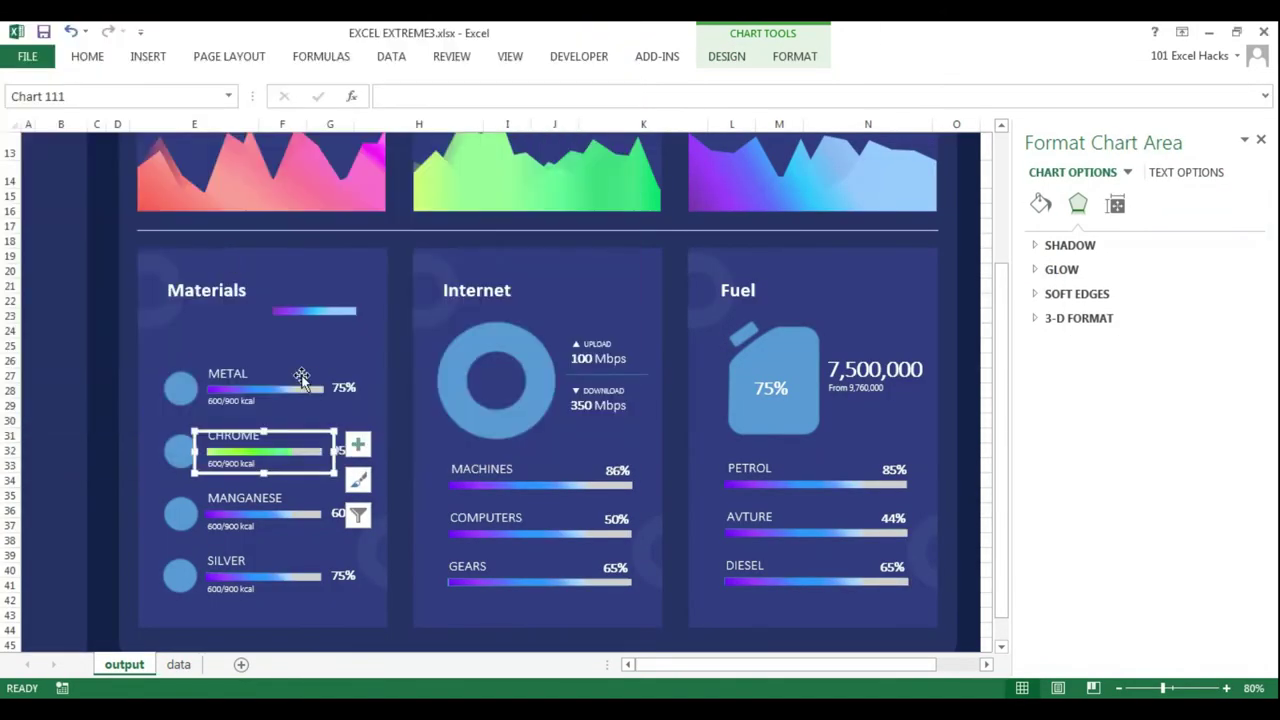
Step: Select the other bar charts and bring up the saved chart templates
click(285, 515)
click(273, 570)
right_click(273, 570)
click(349, 342)
key(Escape)
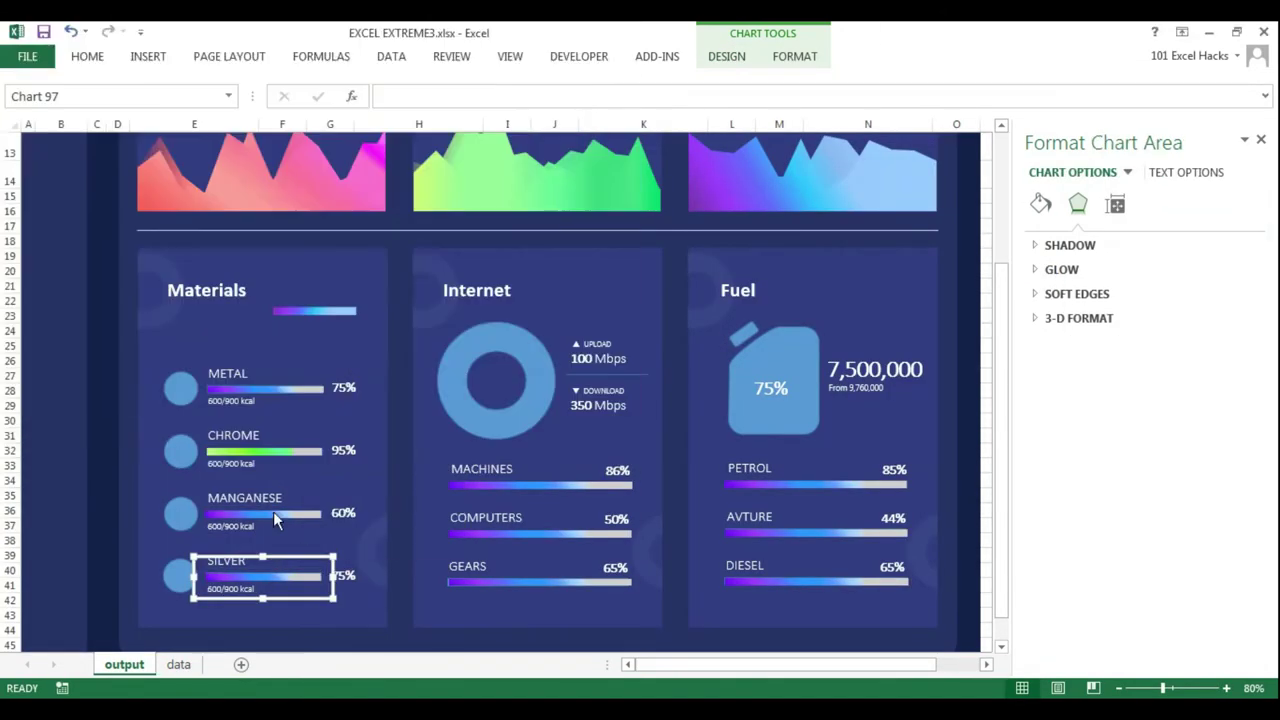
click(273, 511)
click(296, 440)
key(Escape)
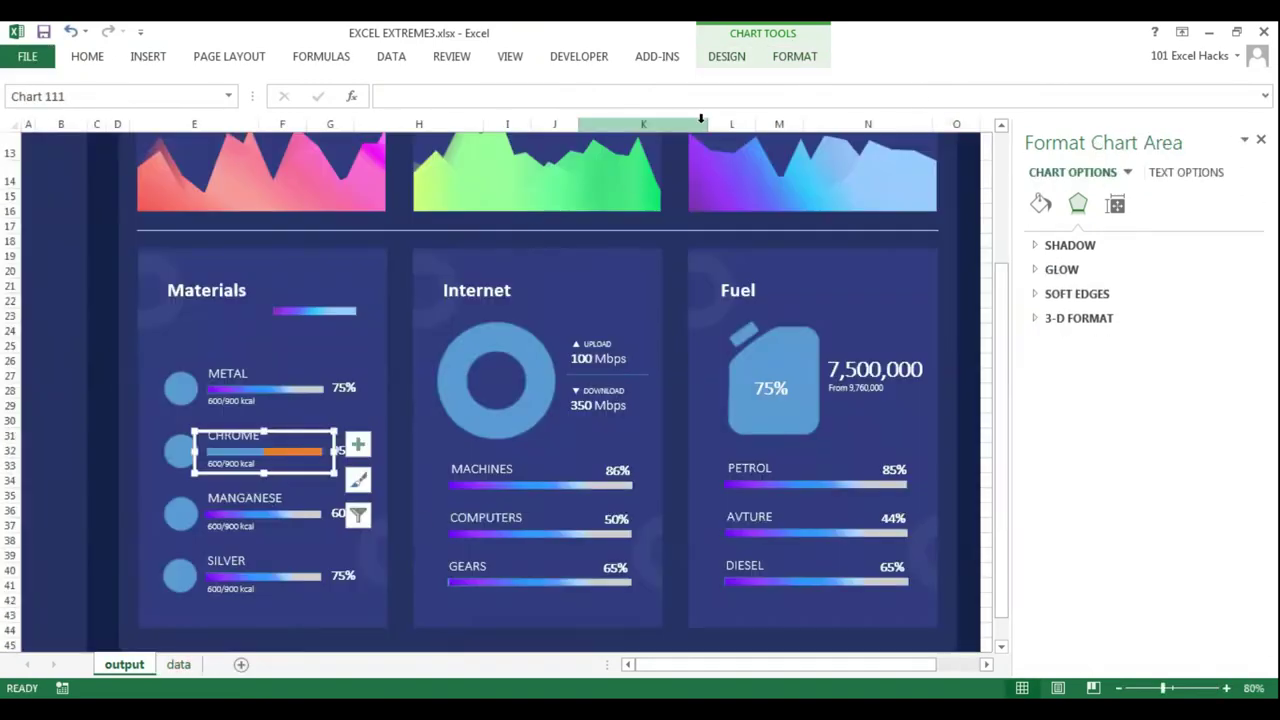
click(409, 169)
Step: Recolour the MANGANESE bar's 22%, 39%, 53% and 67% gradient stops red, orange and pink
double_click(549, 223)
click(285, 514)
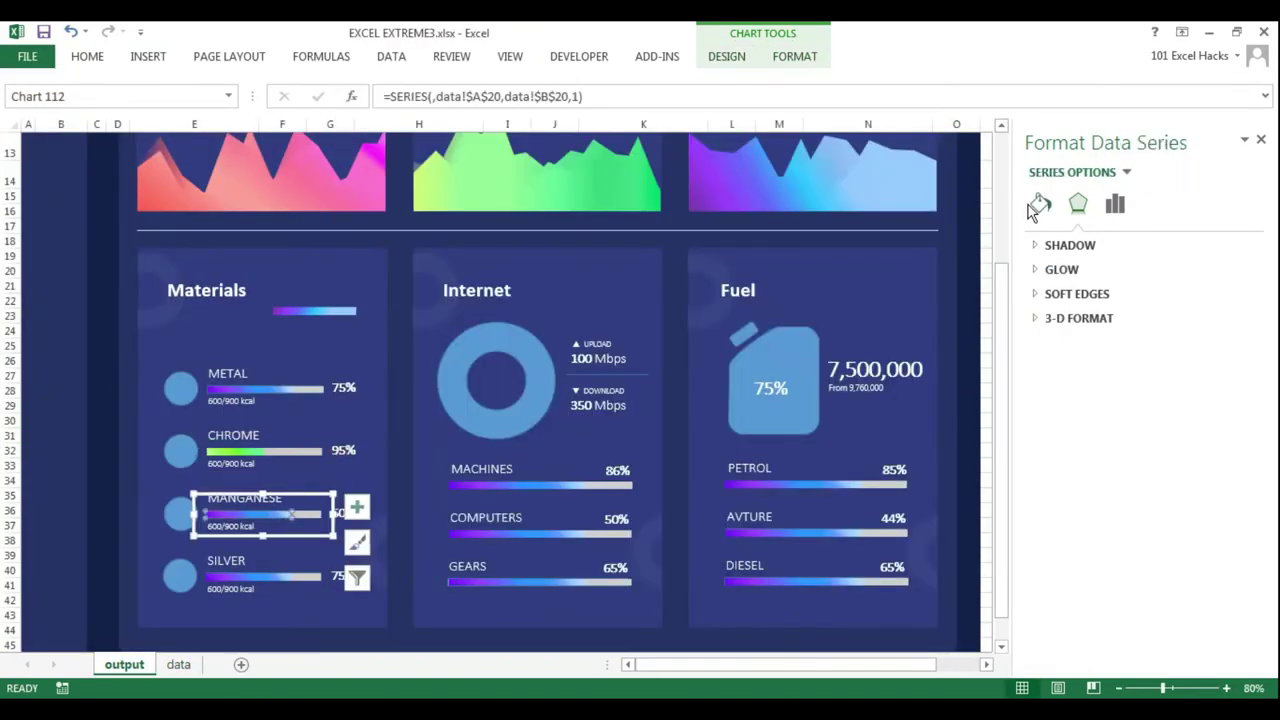
click(1041, 203)
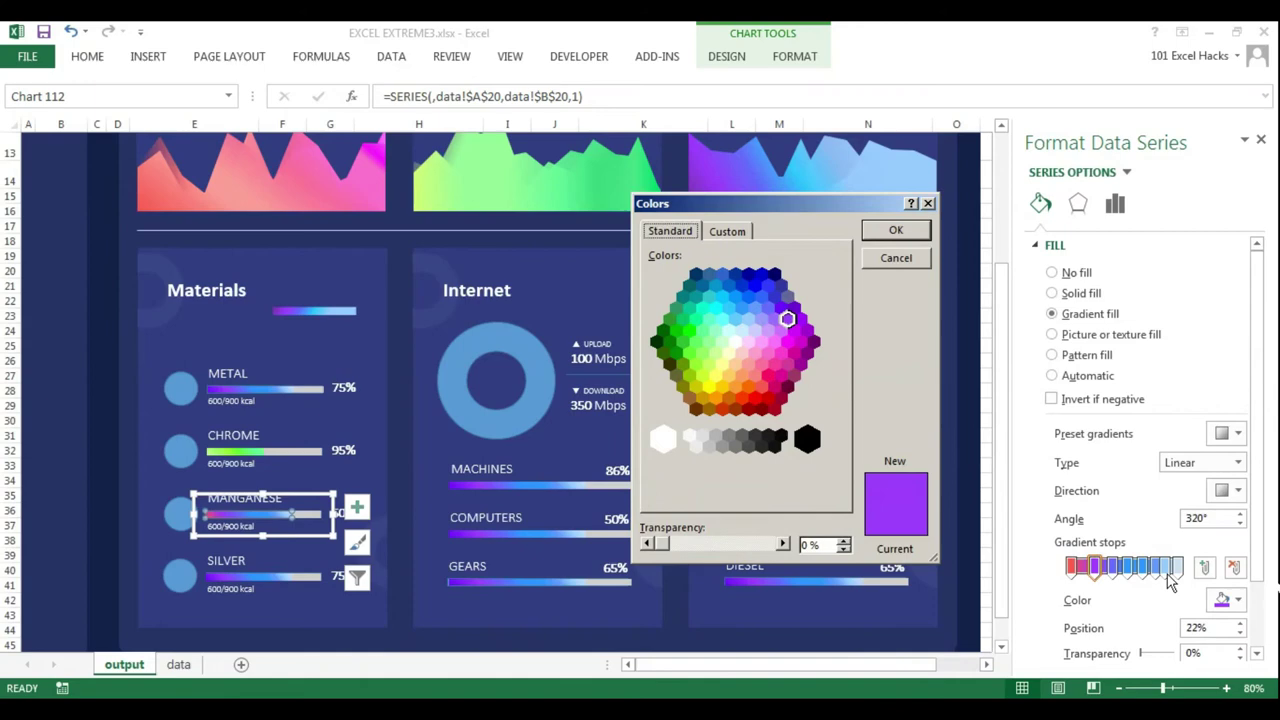
click(884, 232)
click(1112, 566)
click(1238, 600)
click(895, 231)
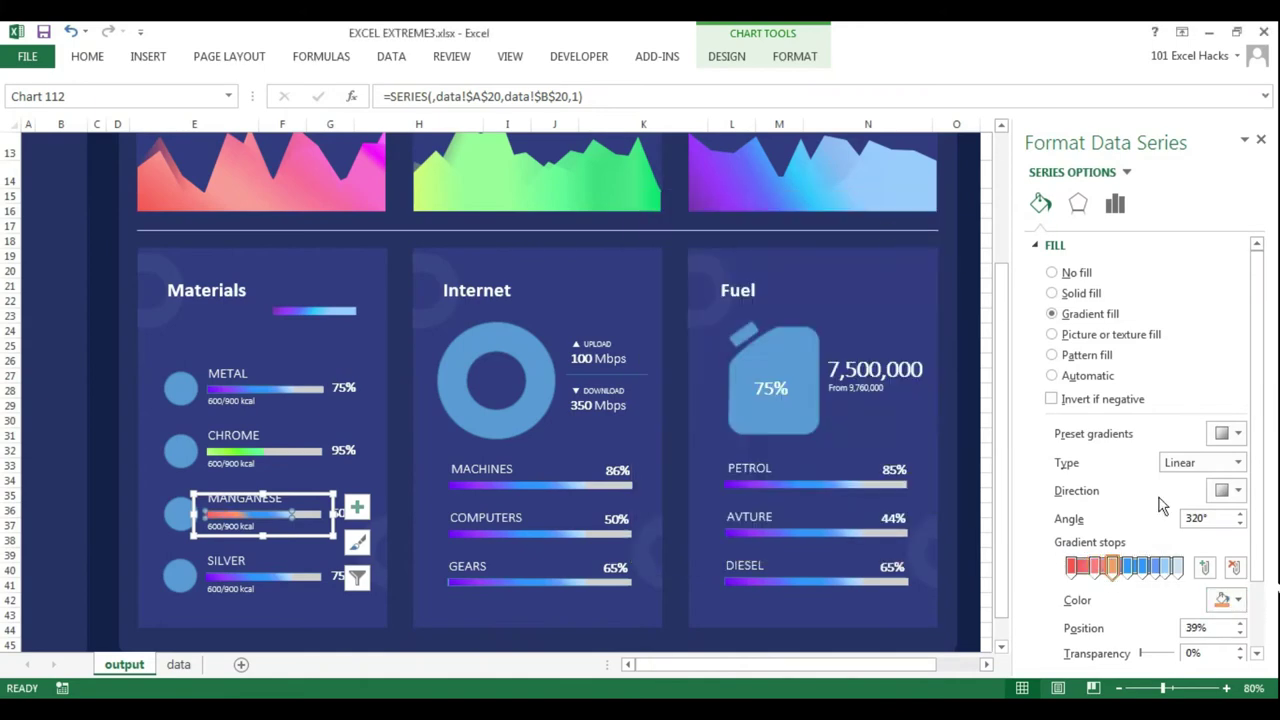
click(1238, 600)
click(895, 231)
click(1238, 600)
click(895, 231)
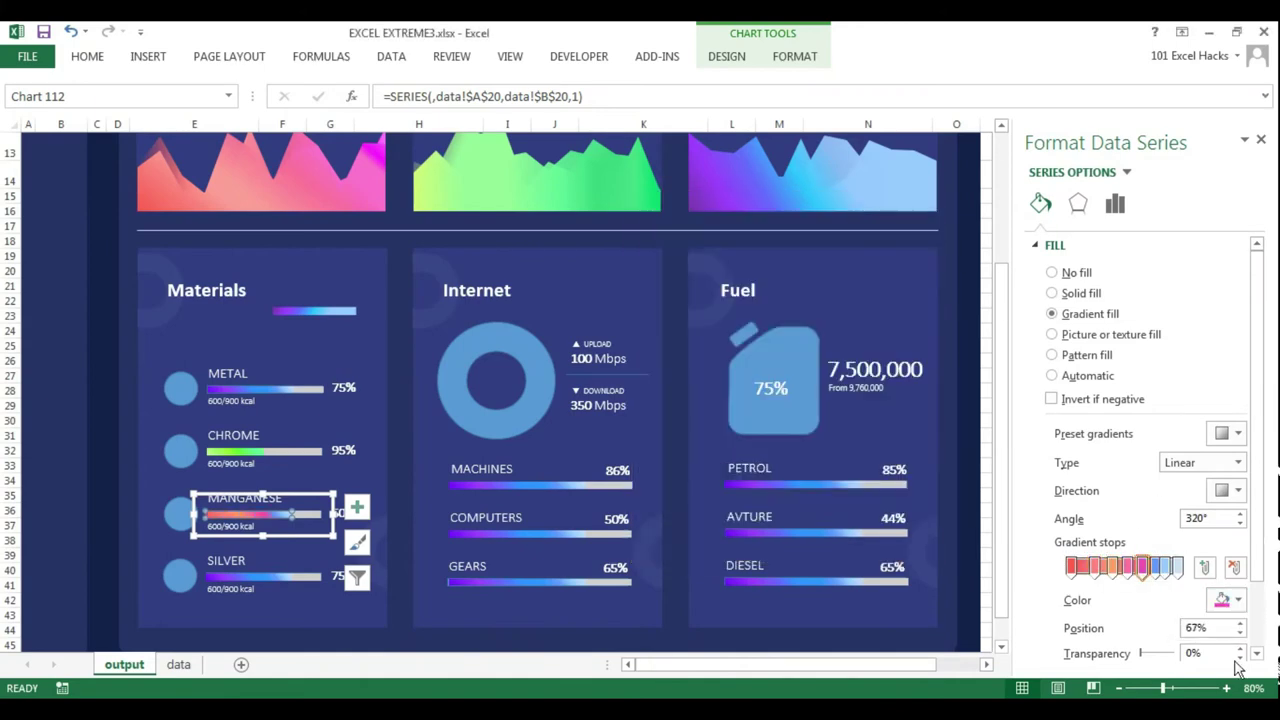
Step: Set the 78% gradient stop to pink and the last stop to a custom magenta
click(1157, 566)
click(1238, 600)
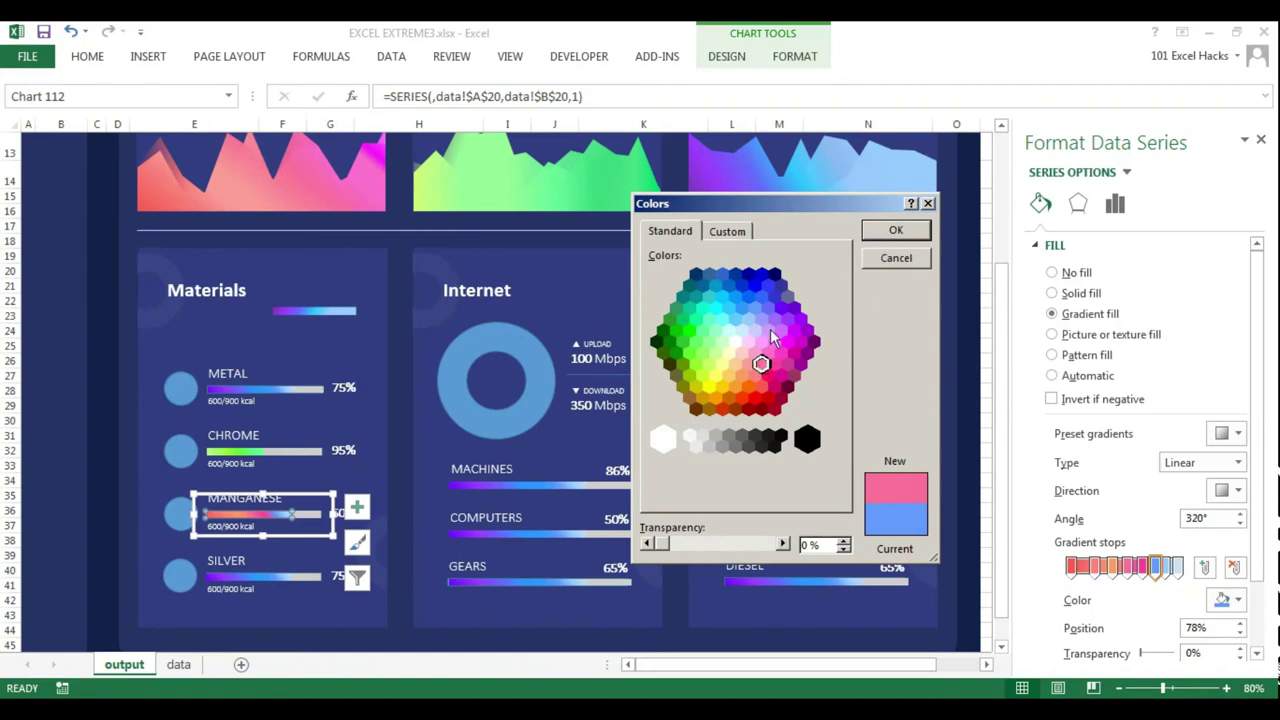
click(895, 231)
click(1238, 600)
click(895, 231)
click(1178, 566)
click(1238, 600)
click(727, 231)
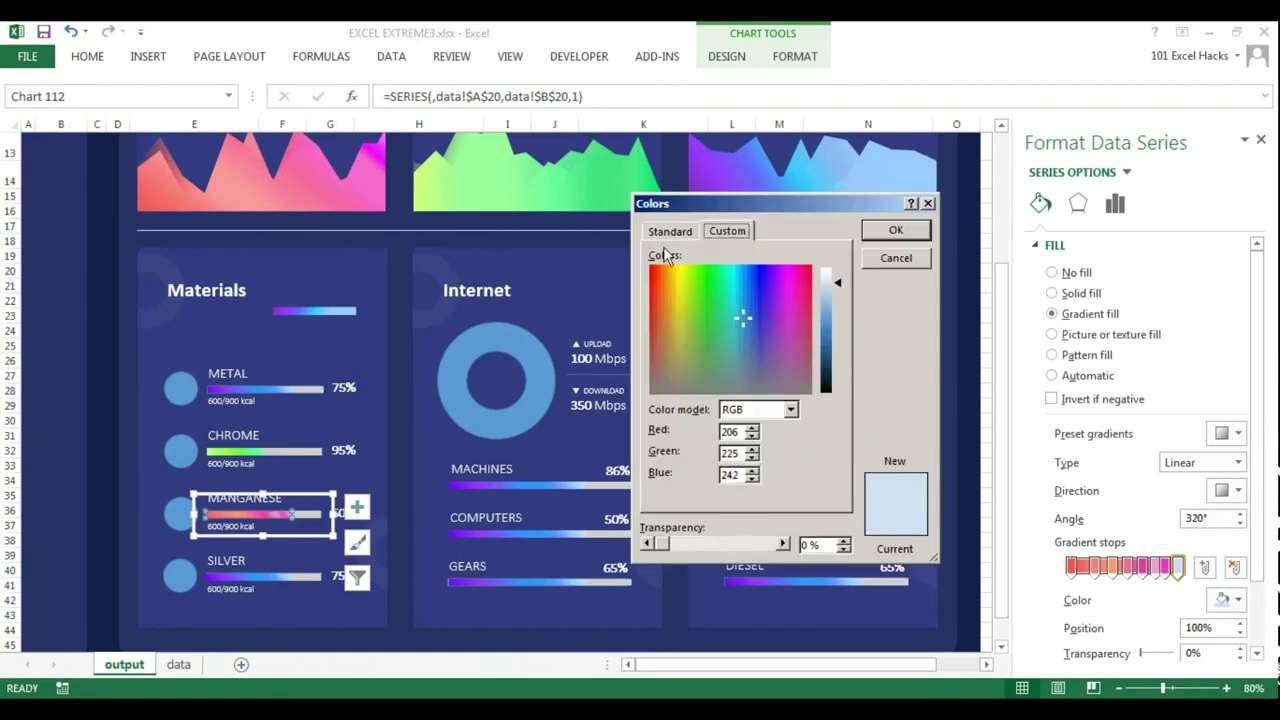
click(790, 280)
click(880, 233)
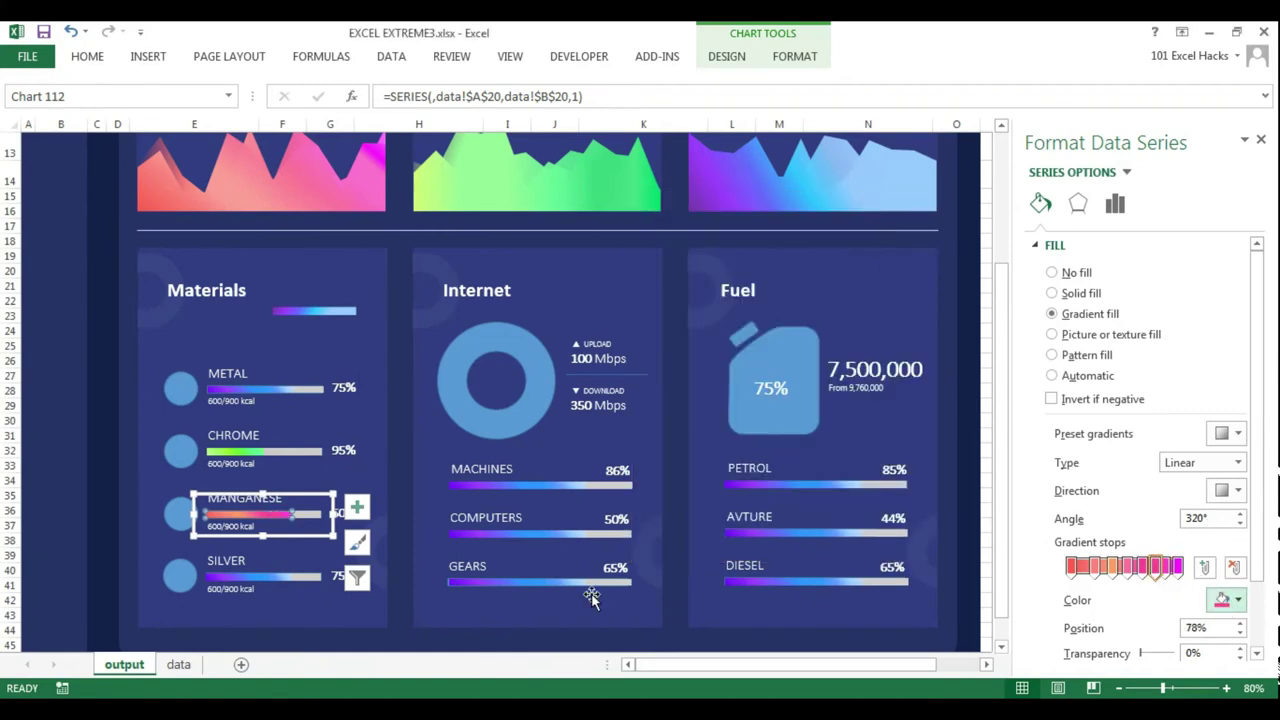
Step: Save the MANGANESE chart as the pinkgradient chart template
click(61, 478)
click(321, 493)
right_click(321, 493)
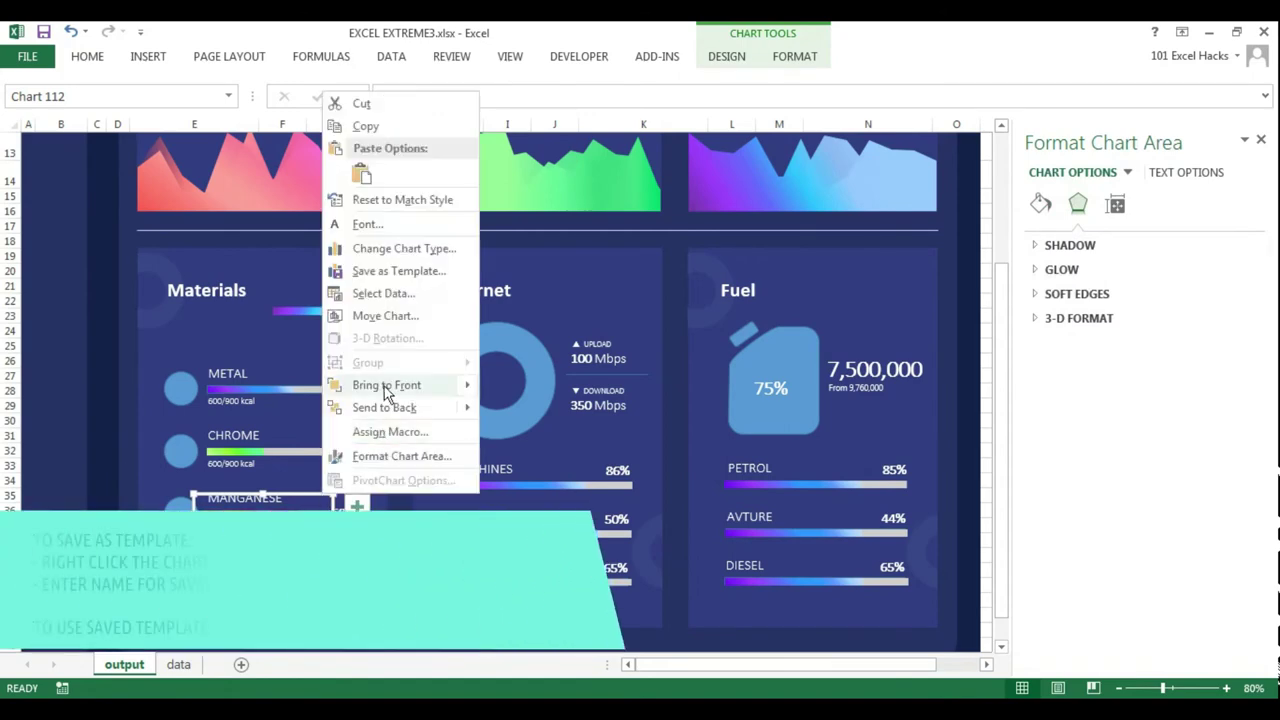
click(412, 273)
text(pinkgradie)
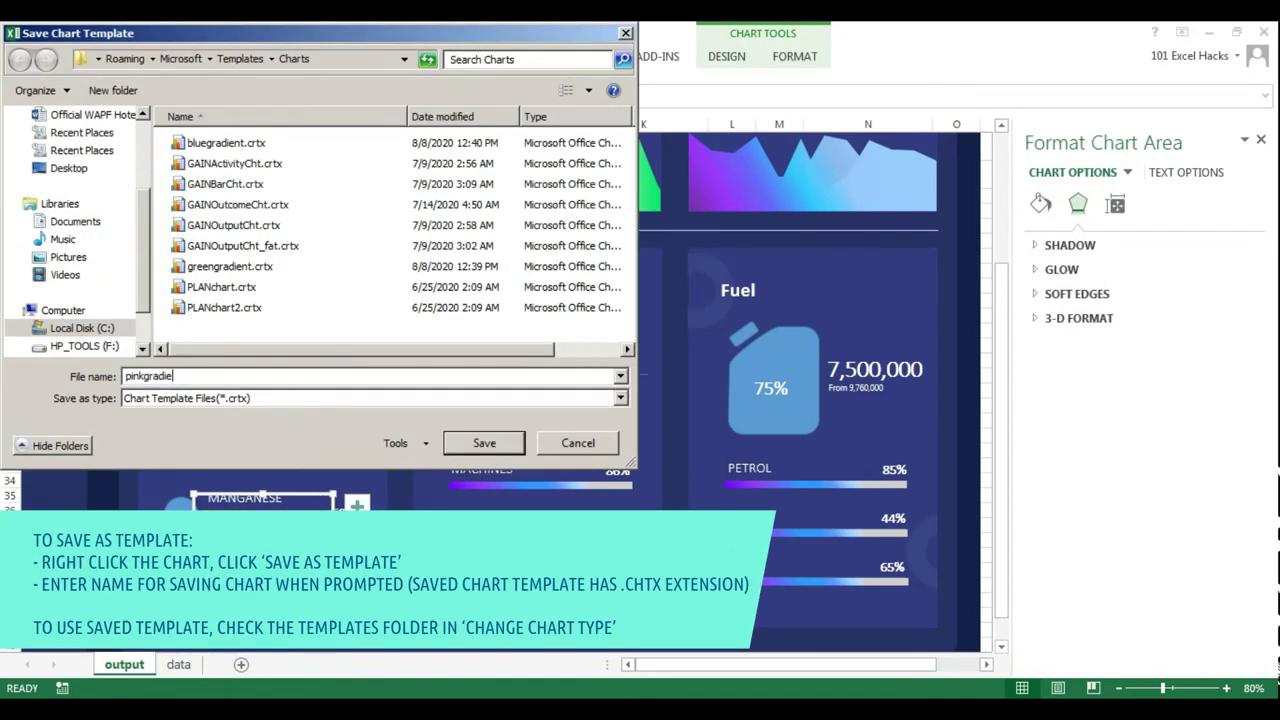
text(nt)
key(Return)
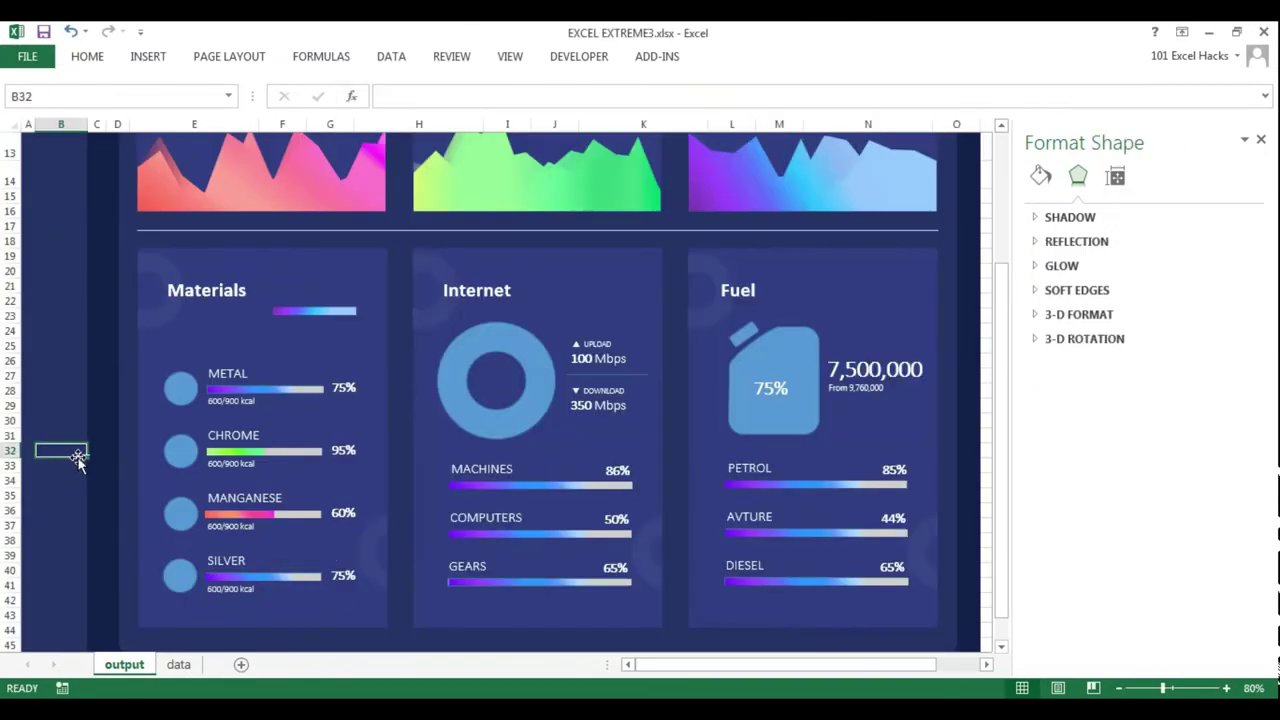
Step: Apply the pink gradient template to COMPUTERS and the purple template to GEARS
click(300, 312)
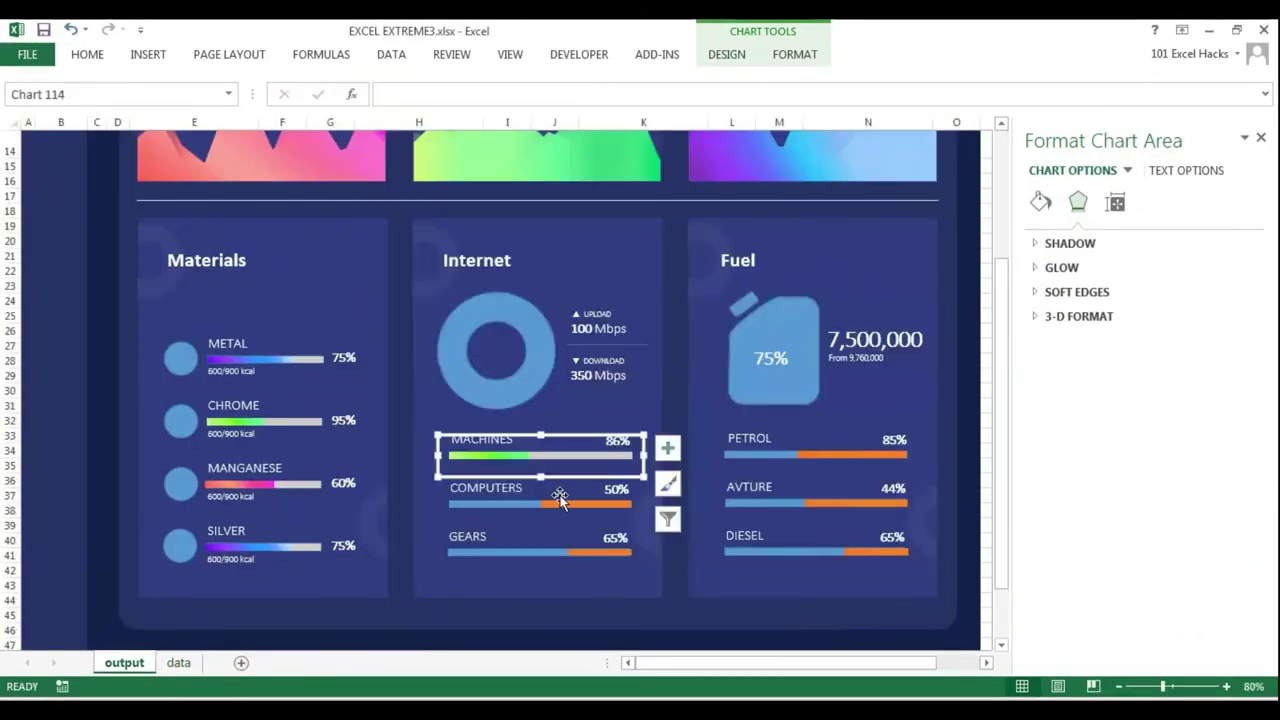
click(560, 497)
click(391, 177)
click(817, 620)
click(584, 541)
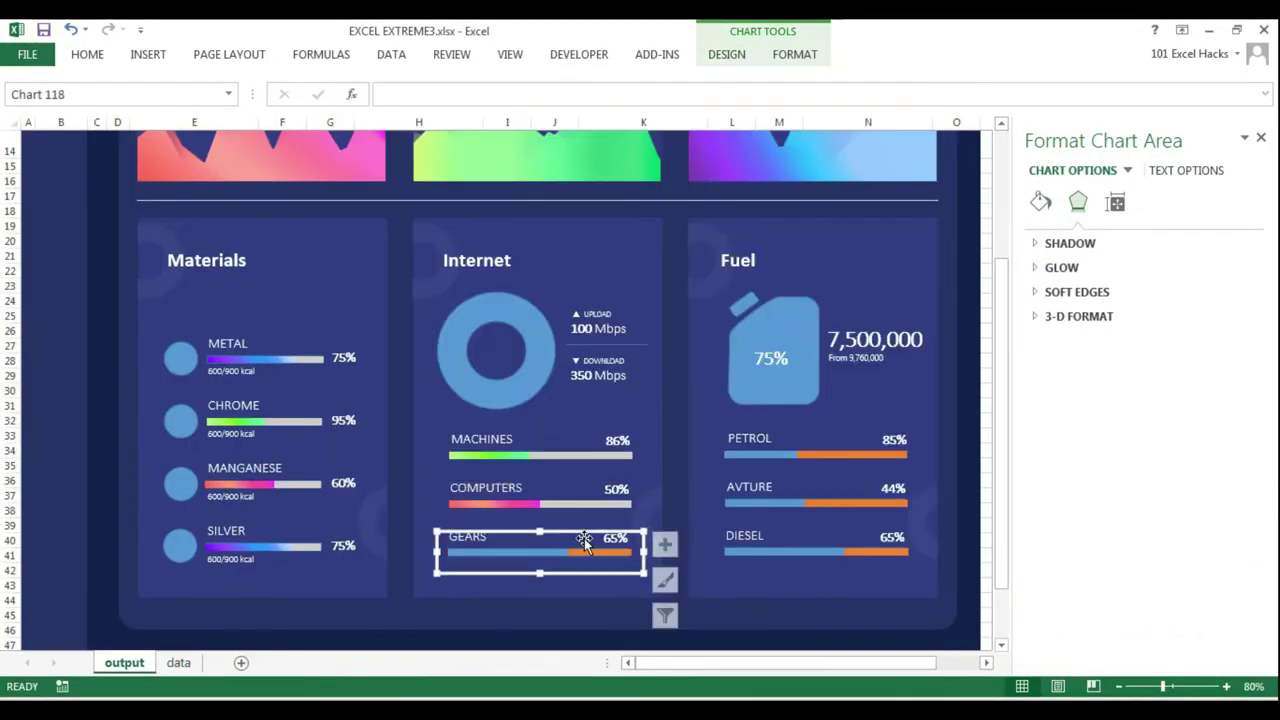
click(400, 166)
click(817, 620)
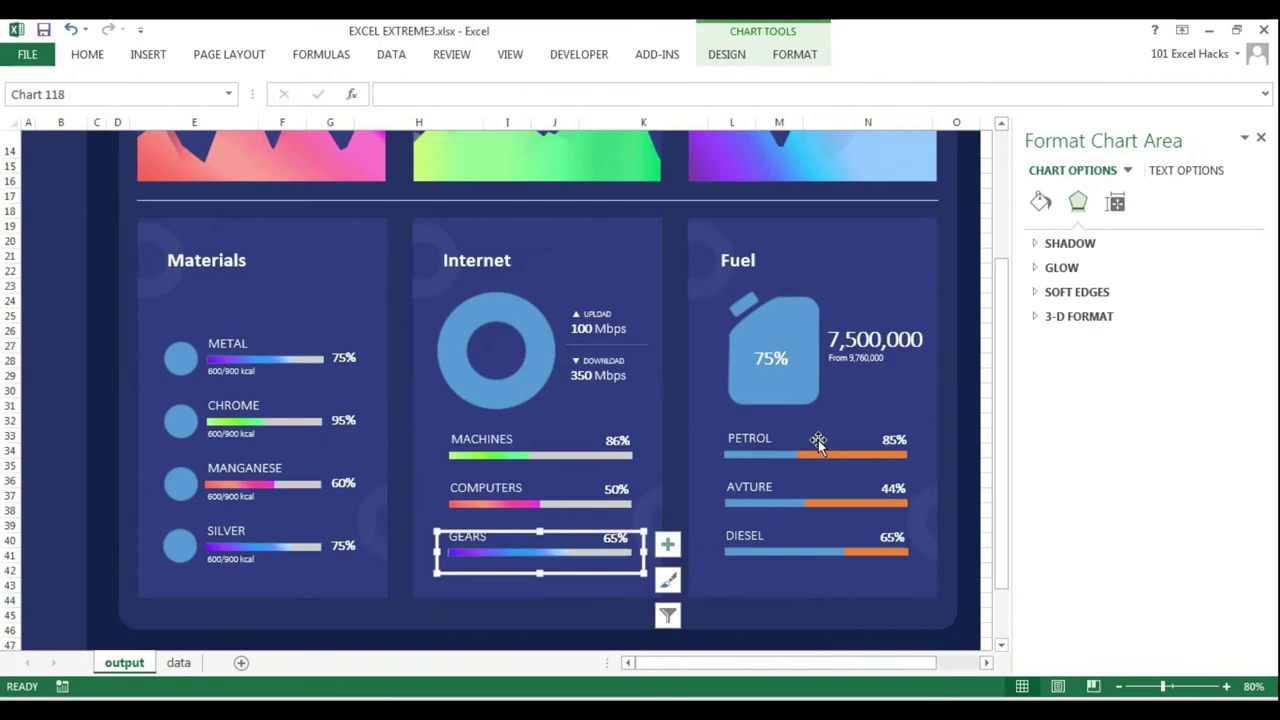
Step: Compare with the reference dashboard, then apply the green gradient template to PETROL
key(alt+Tab)
click(1086, 98)
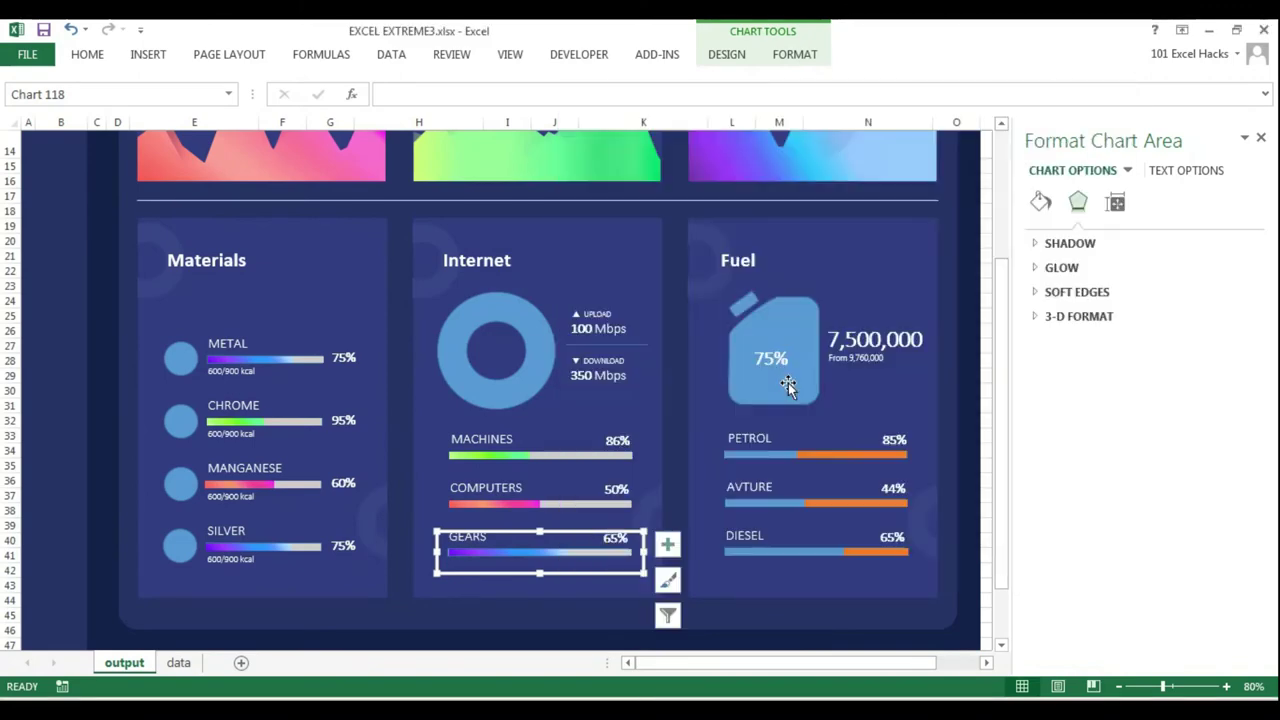
click(824, 438)
click(403, 166)
click(820, 623)
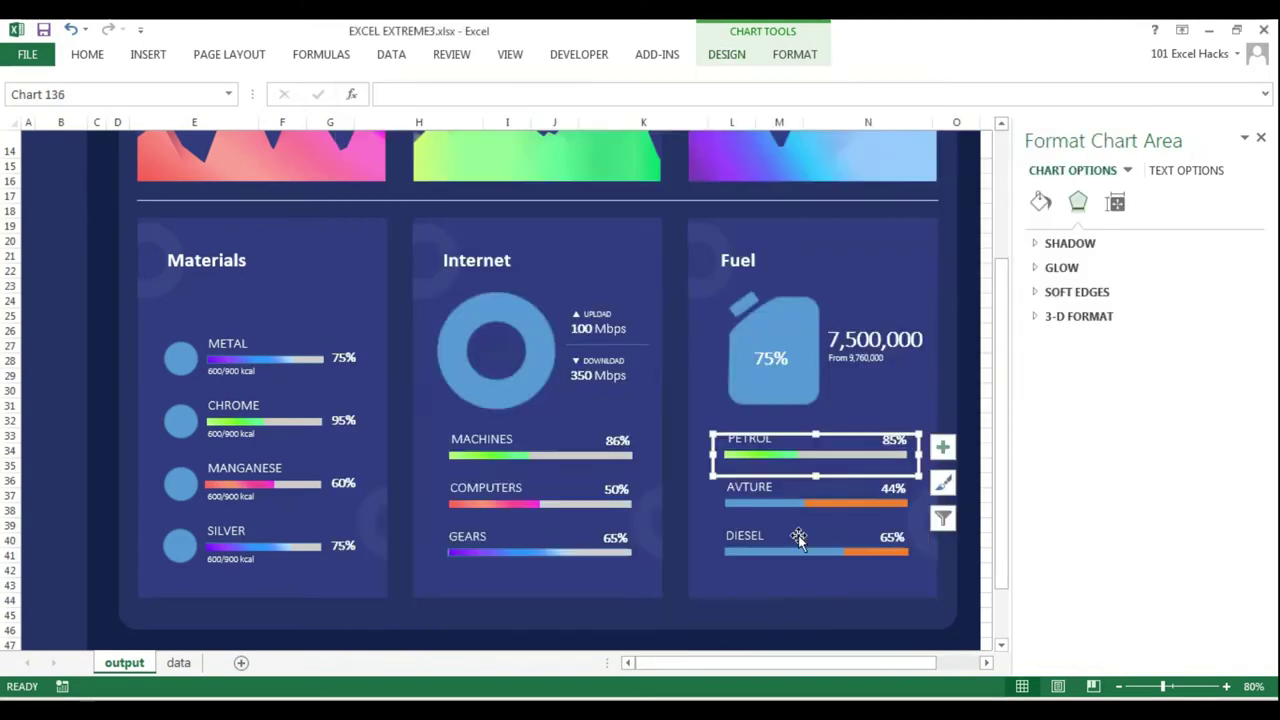
Step: Apply the purple gradient template to AVTURE and the pink one to DIESEL
click(800, 495)
click(727, 54)
click(1160, 95)
click(403, 166)
click(814, 620)
click(800, 545)
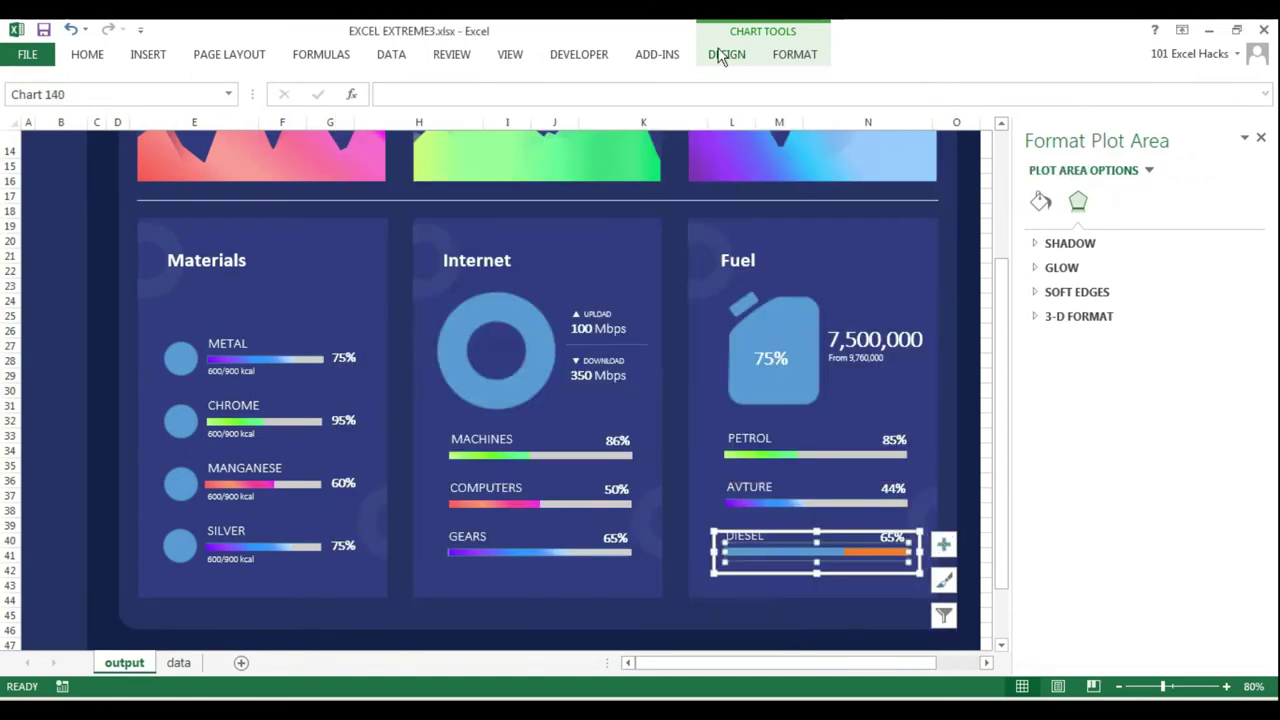
click(727, 54)
click(1160, 95)
click(400, 166)
click(797, 371)
click(814, 620)
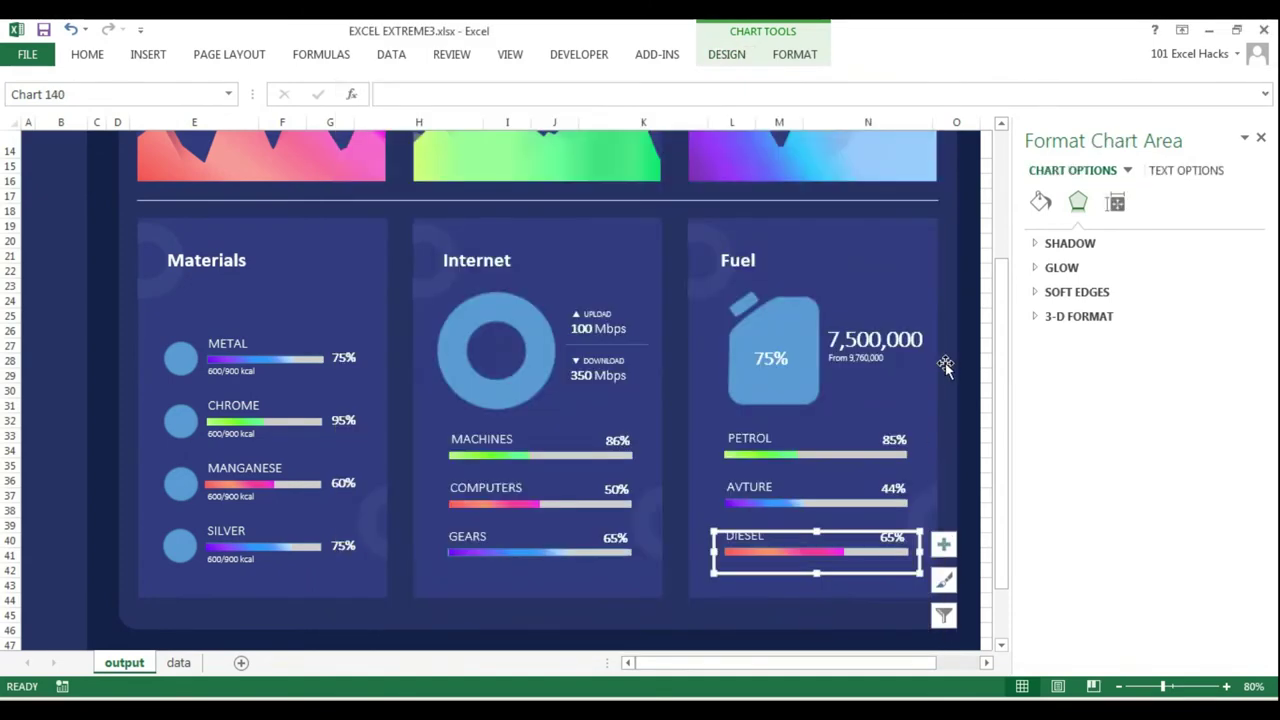
Step: Enter Fuel values 5 and 100 in row 23 and chart them as a stacked column
click(186, 668)
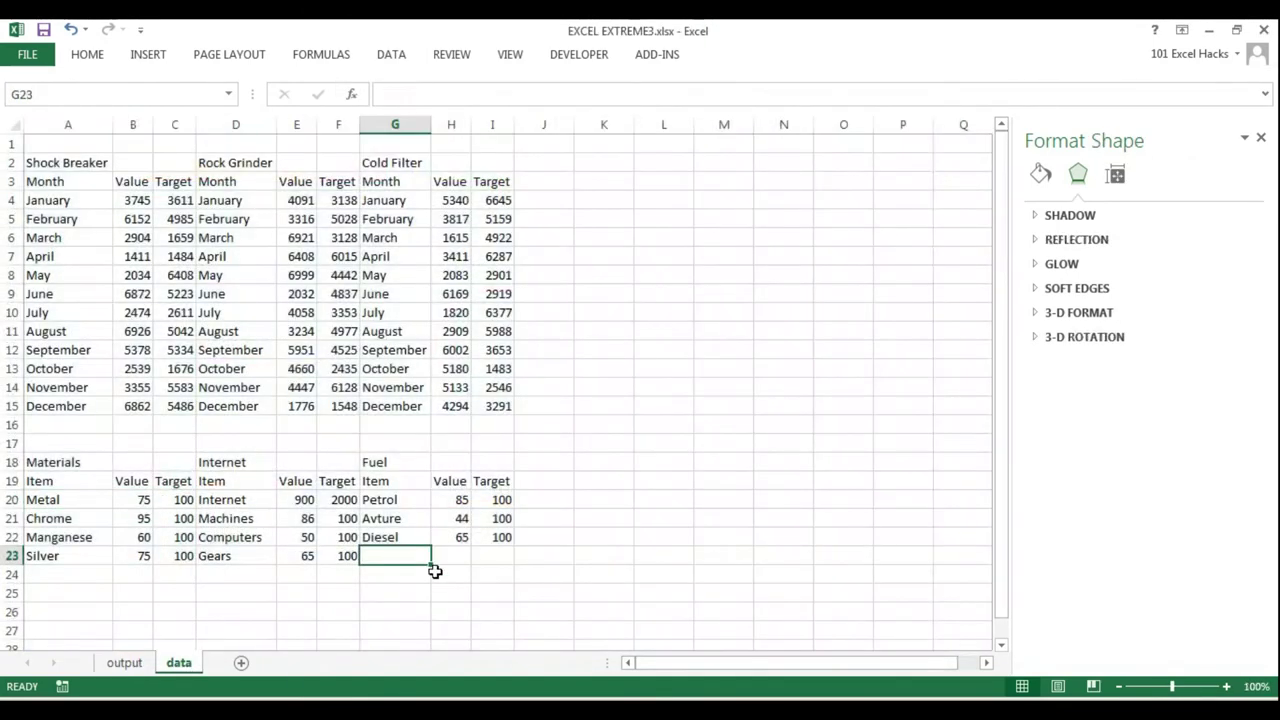
text(75)
key(Tab)
text(100)
drag(398, 555, 495, 556)
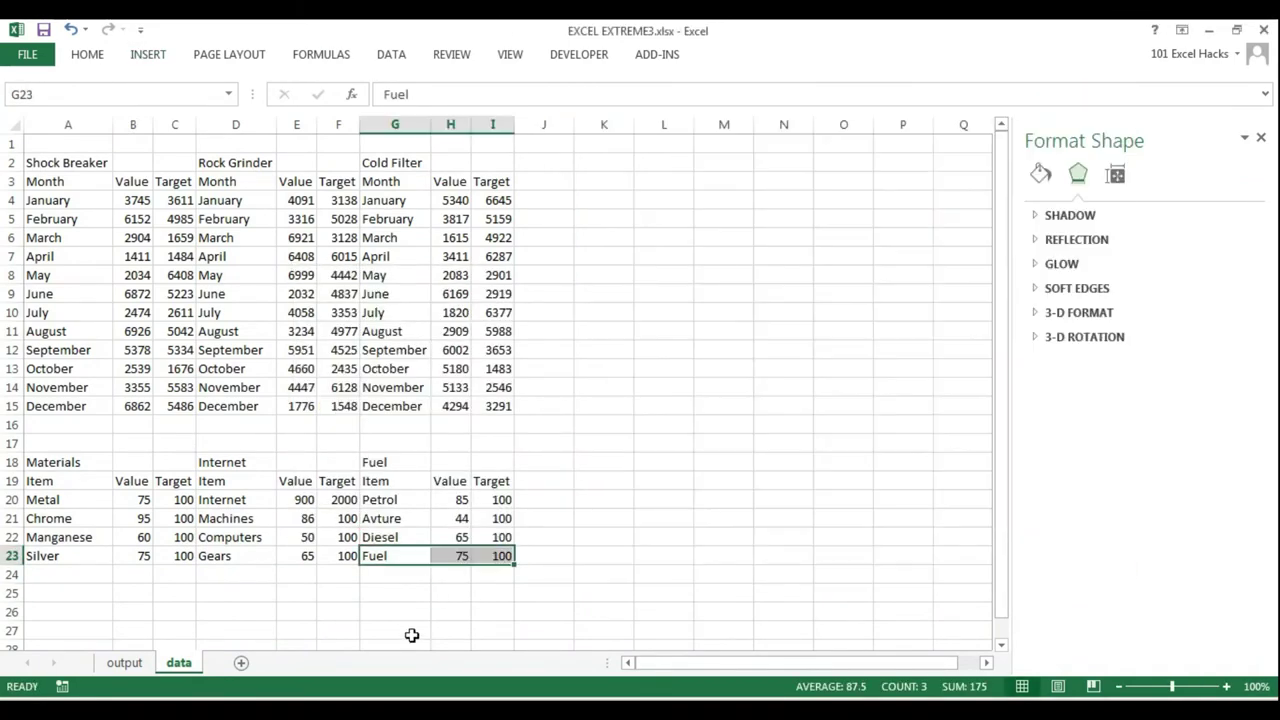
key(alt+F1)
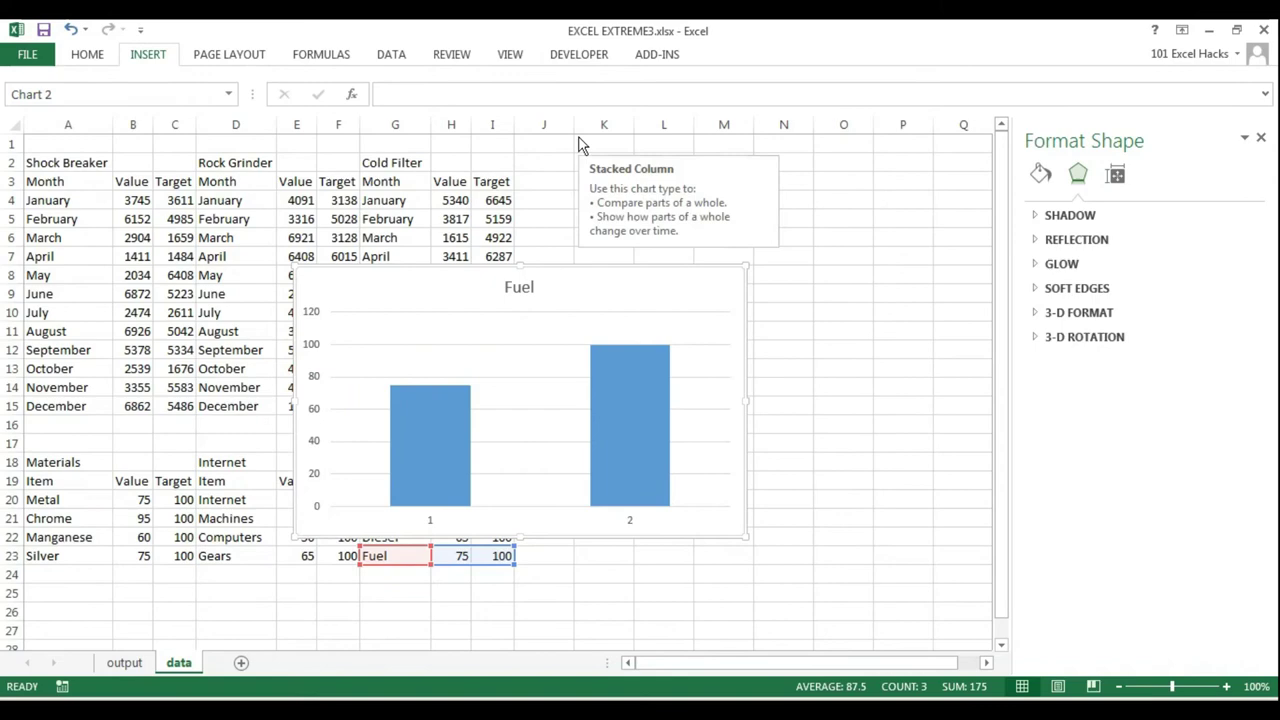
key(Return)
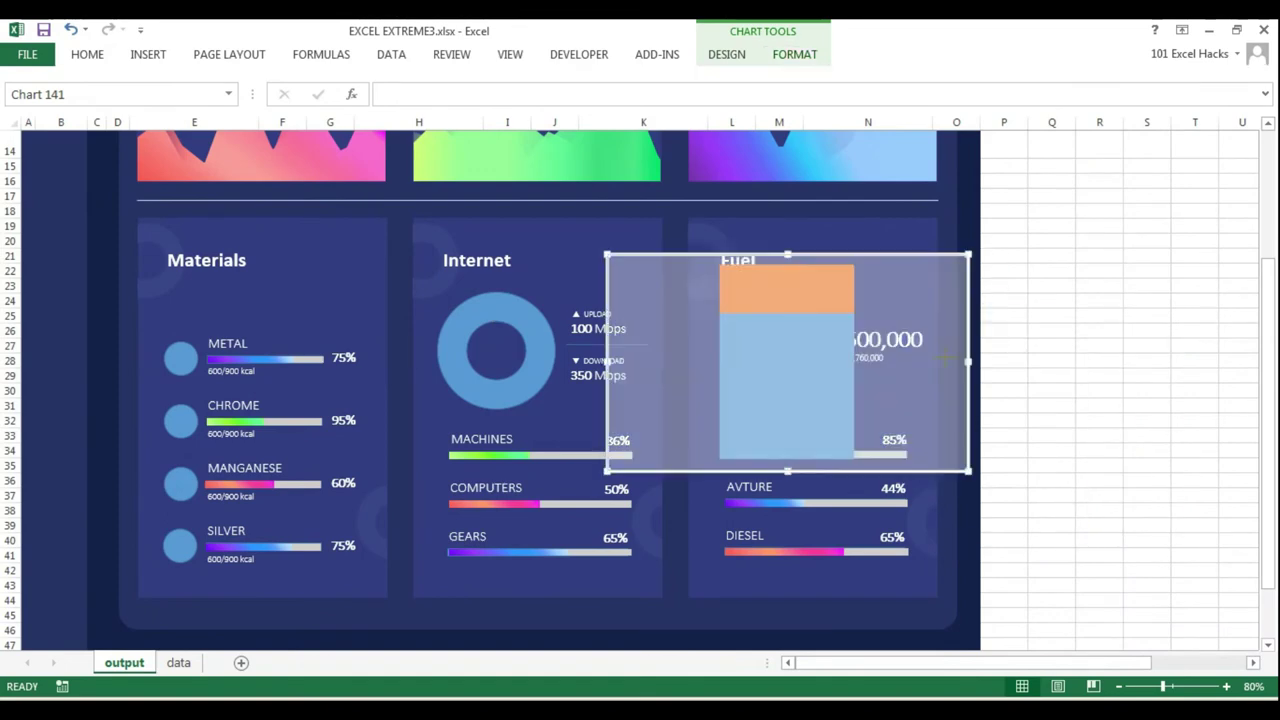
Step: Set 0% gap width, fit the Fuel chart over the jerrycan, and draw a wave shape nearby
drag(1133, 361, 1100, 361)
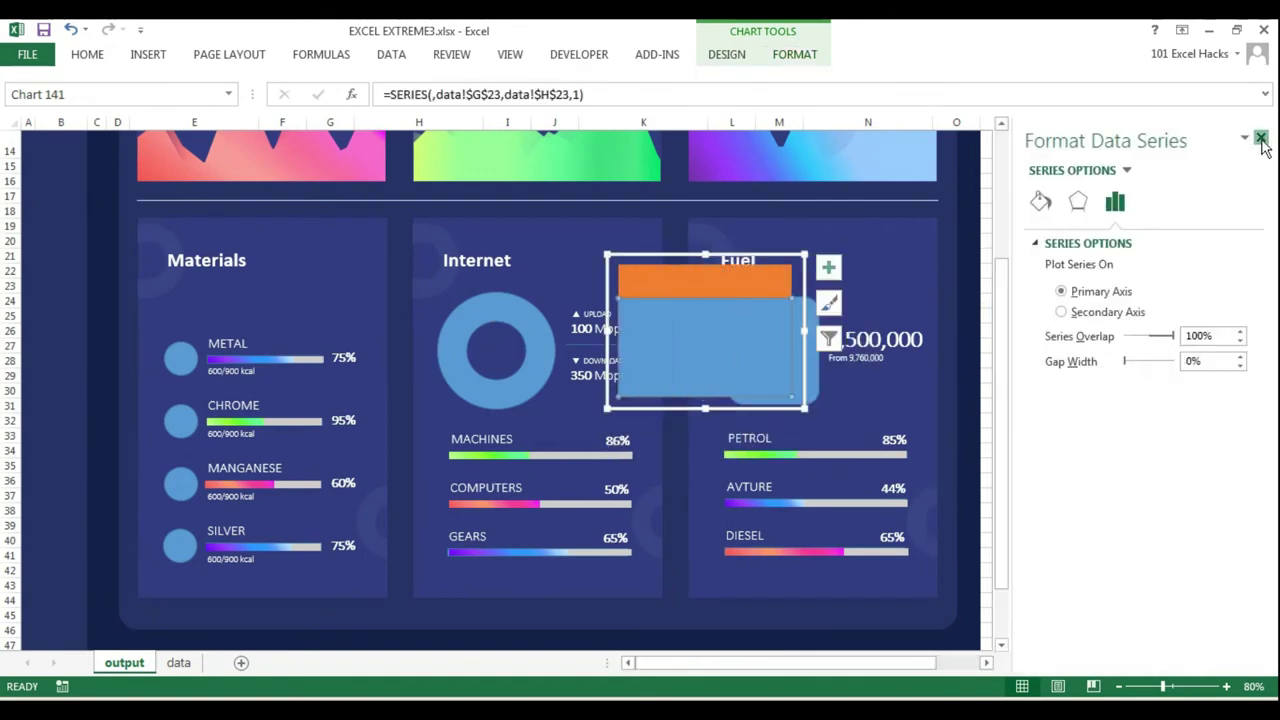
click(1267, 137)
drag(795, 412, 788, 415)
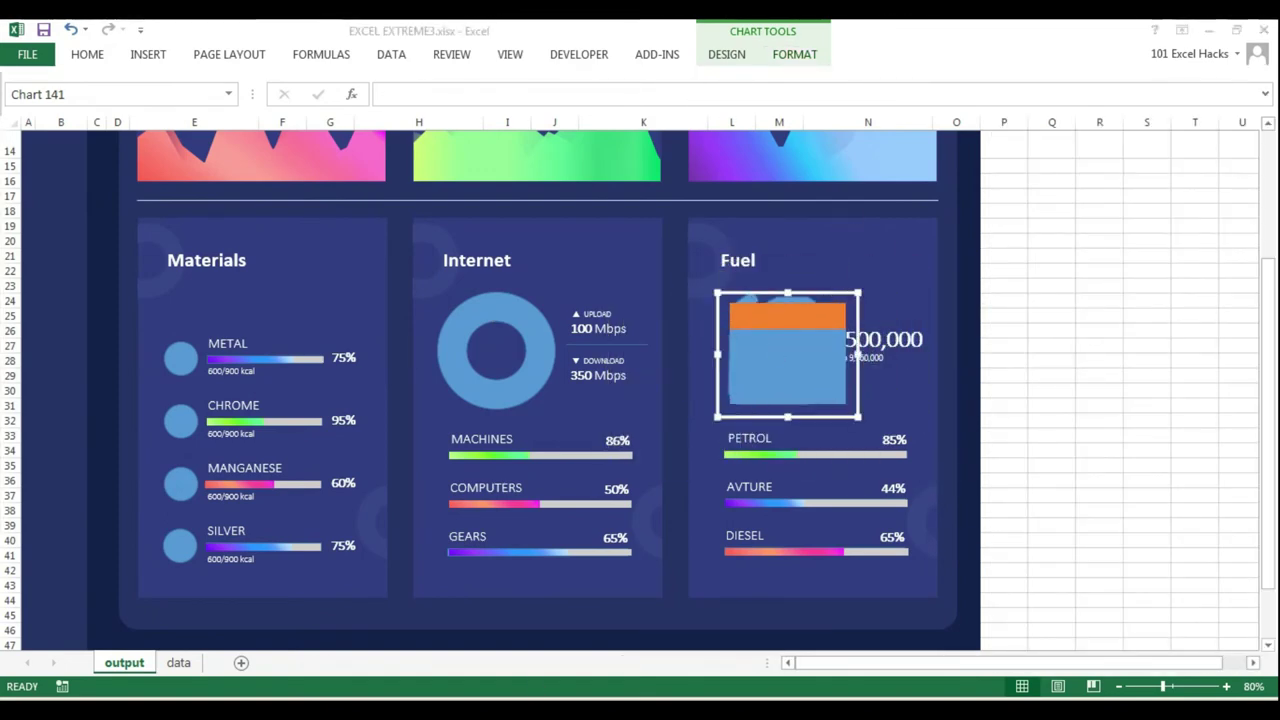
click(1051, 286)
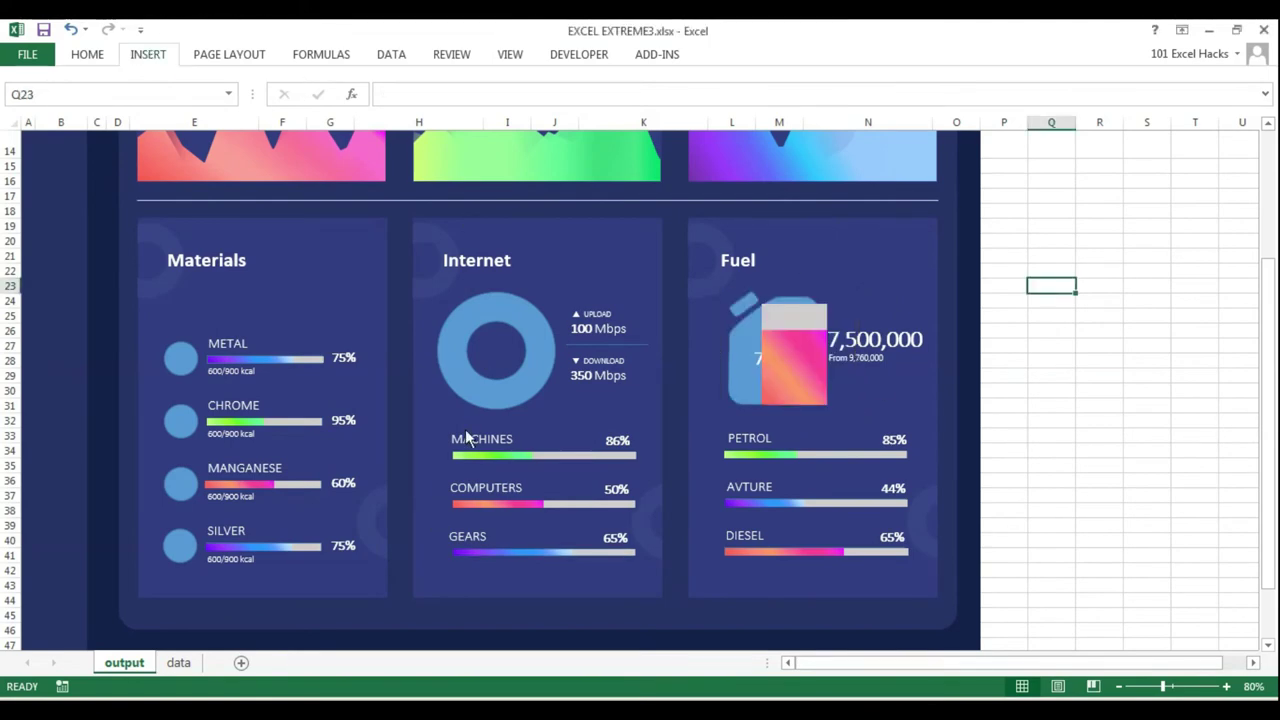
drag(990, 285, 1165, 463)
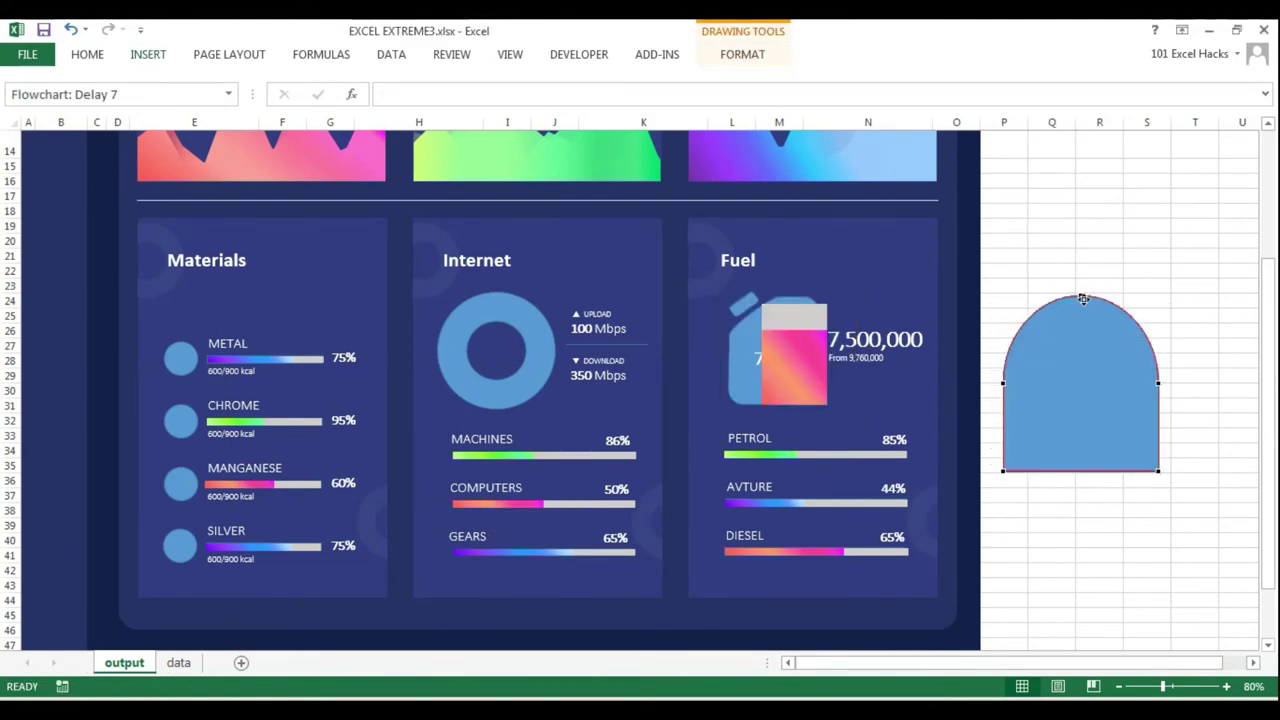
drag(1047, 374, 1047, 362)
Step: Delete the wave shape beside the dashboard
click(1147, 242)
click(816, 375)
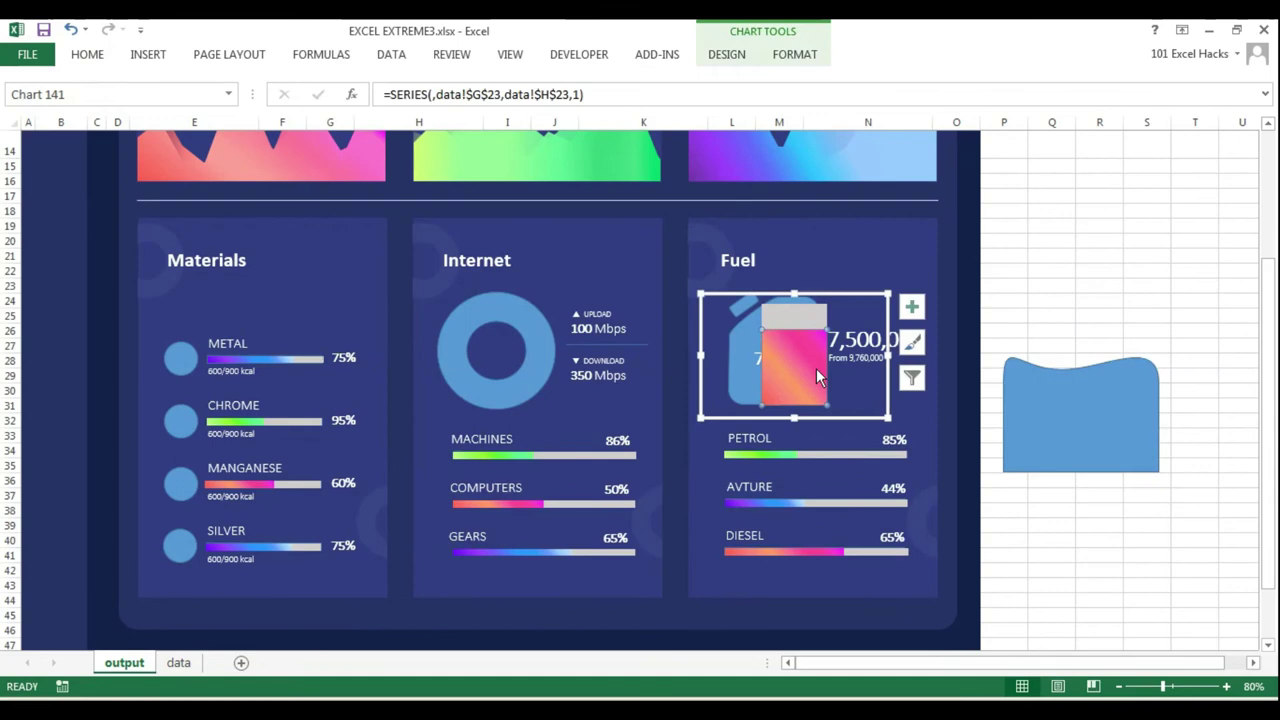
click(994, 271)
click(820, 300)
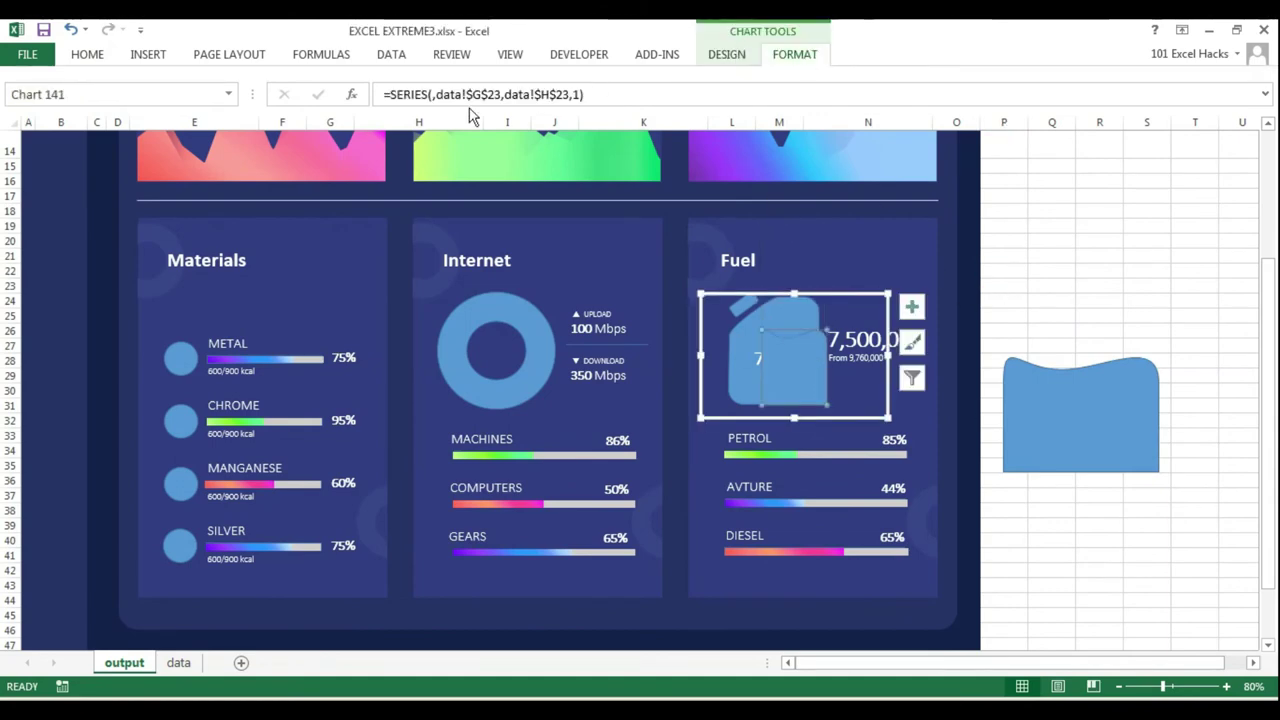
key(Tab)
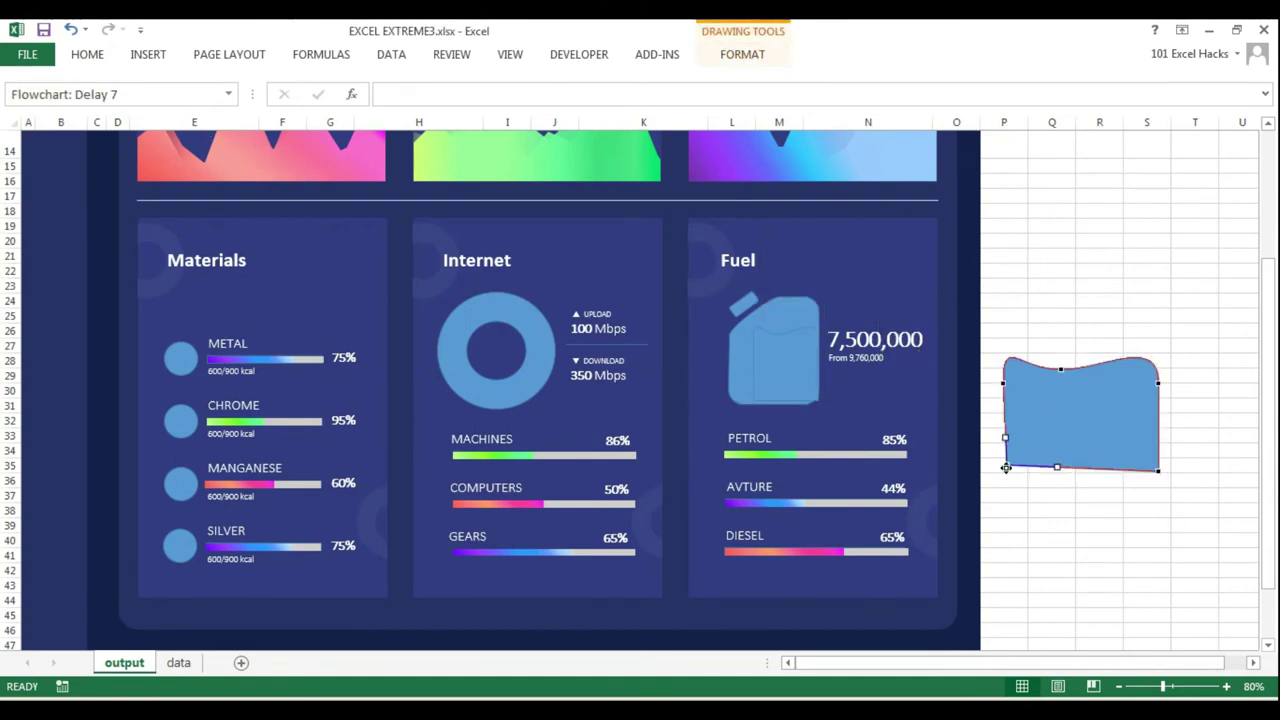
key(Delete)
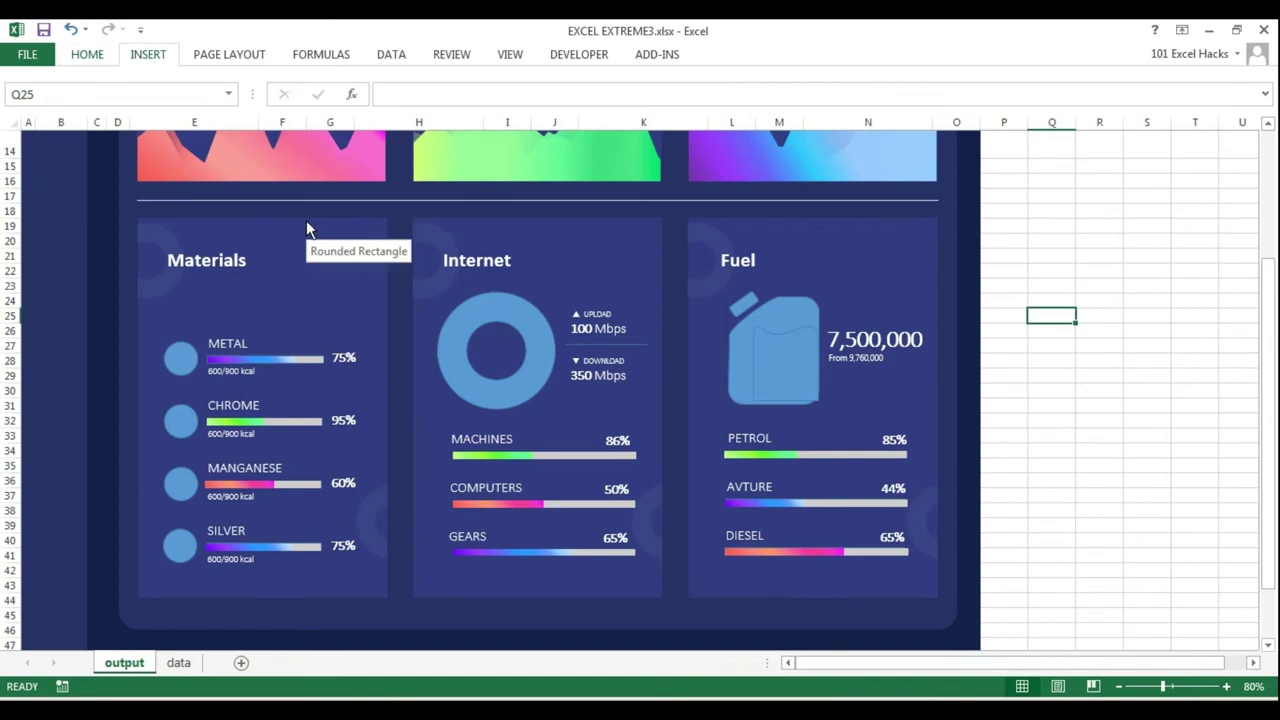
Step: Draw a rounded rectangle right of the dashboard and reselect the jerrycan chart
drag(1022, 344, 1140, 482)
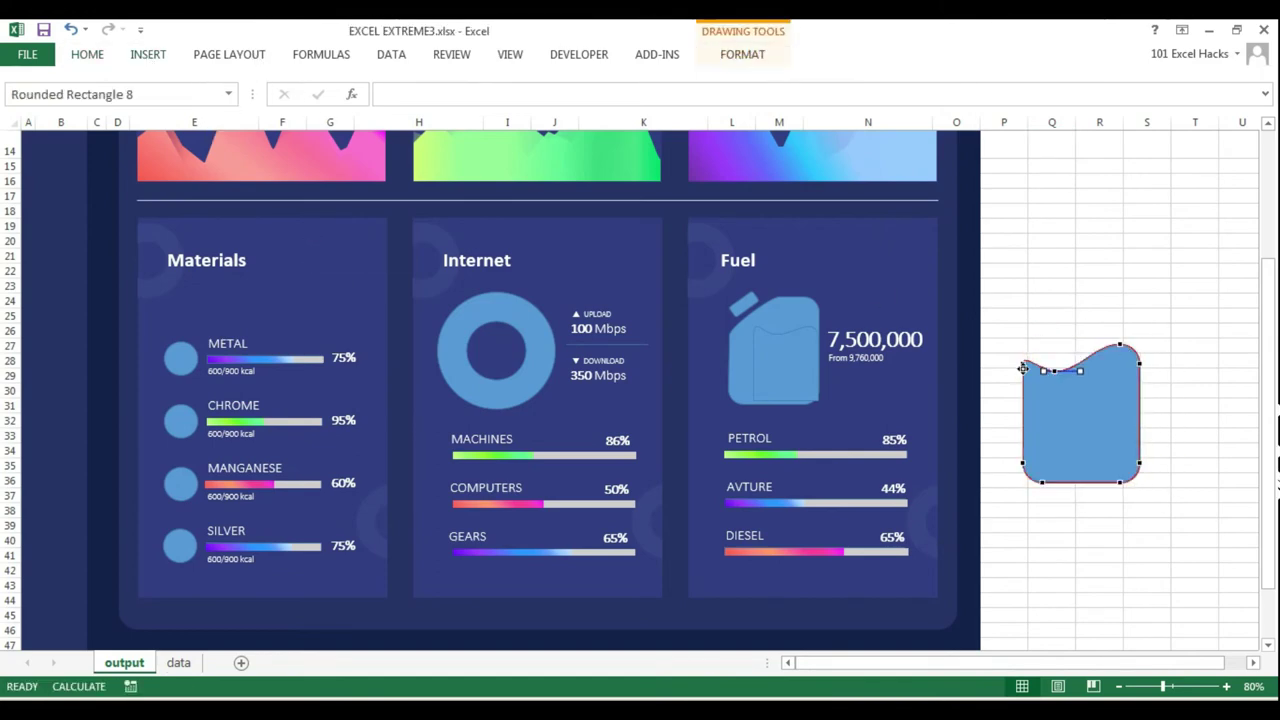
click(783, 370)
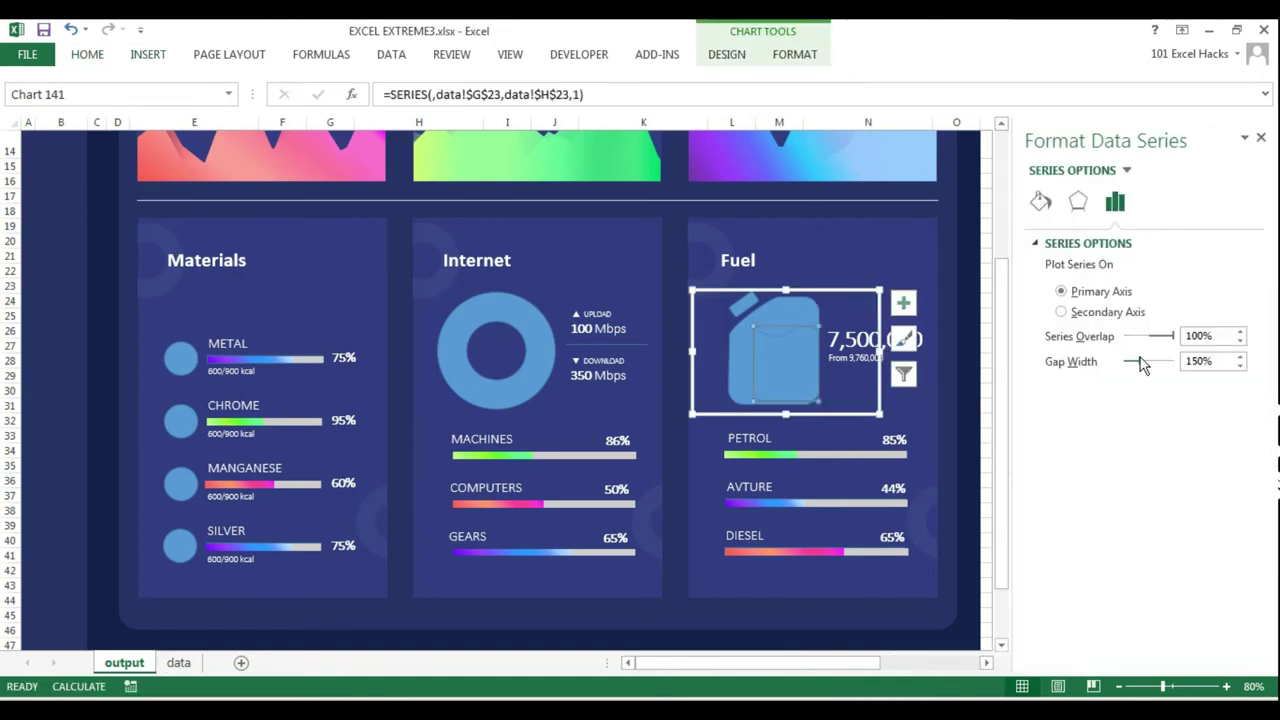
click(820, 293)
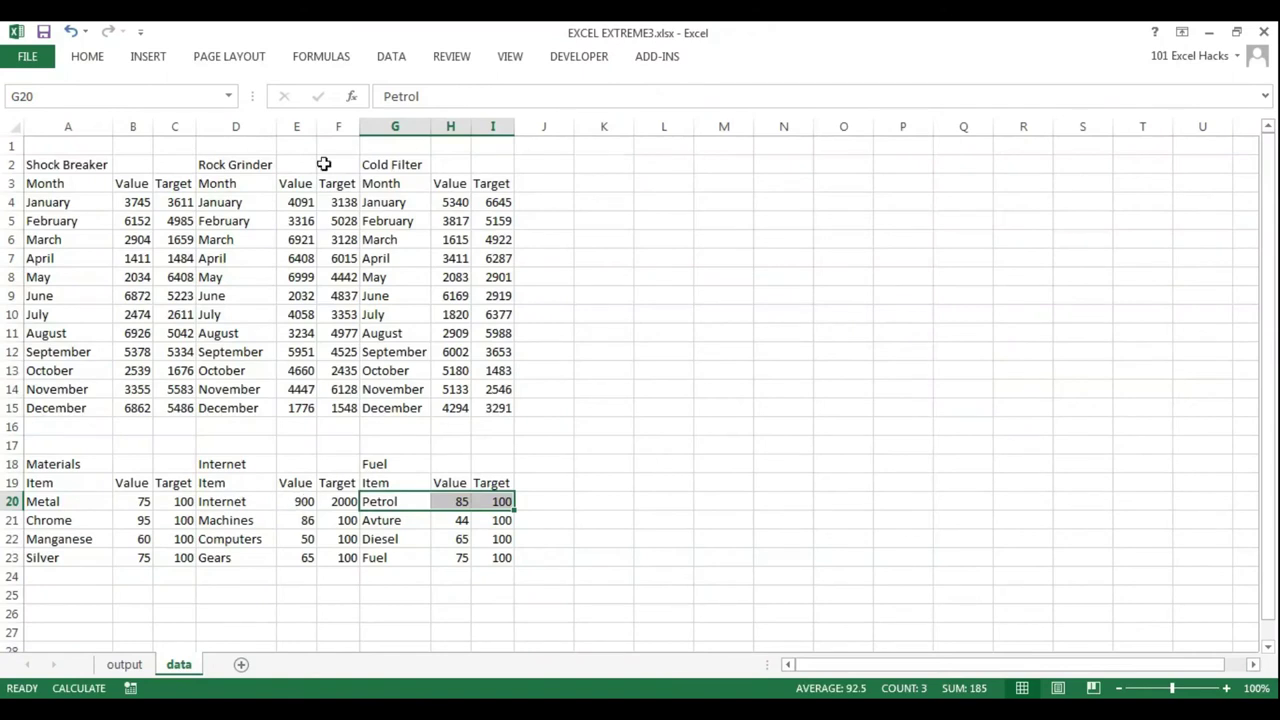
Step: Move the Internet row to row 25 with 2000 totals and a scaled =(900/2000)*80 value
mouse_move(222, 501)
mouse_down()
mouse_move(340, 501)
mouse_move(334, 592)
mouse_up()
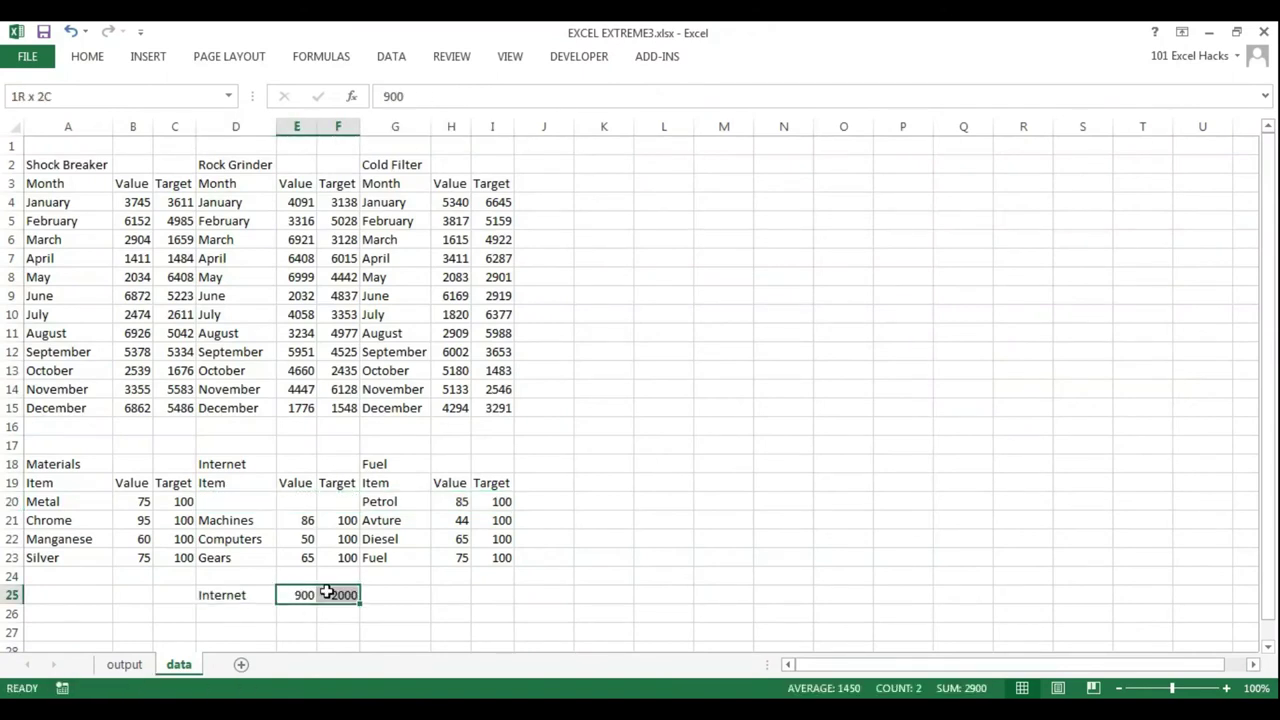
click(304, 595)
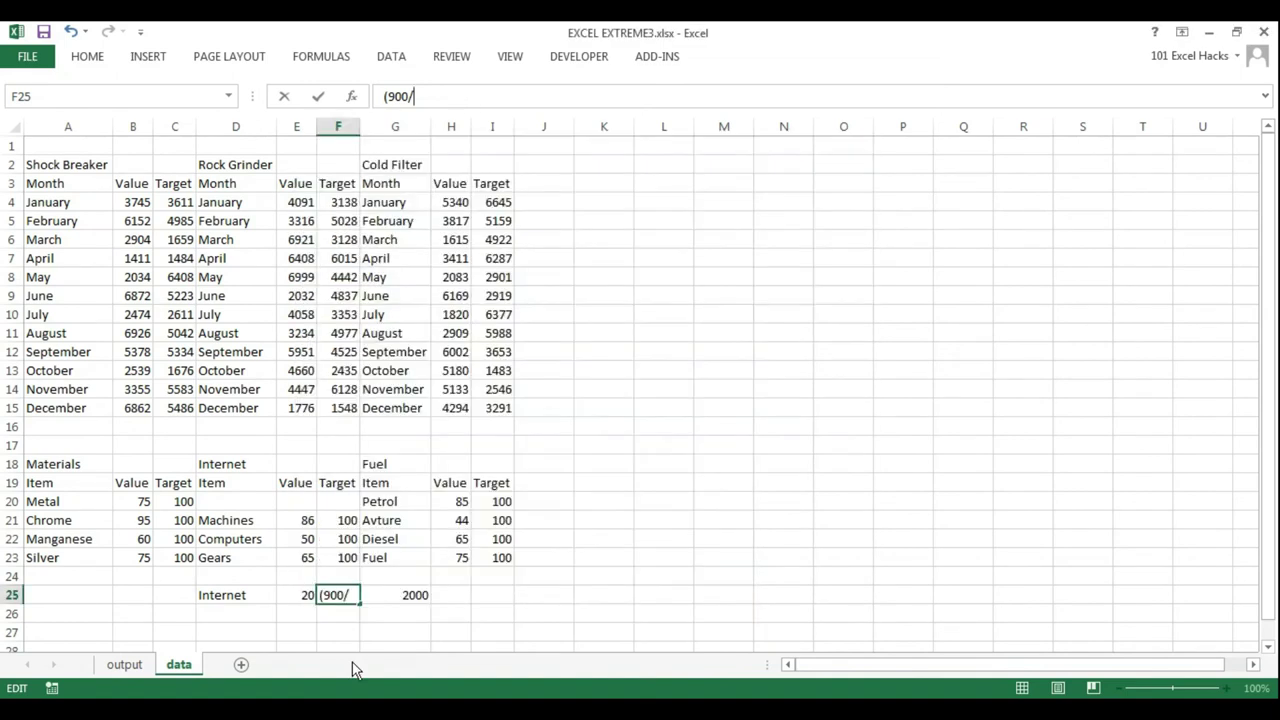
click(494, 595)
text(2000)
click(350, 594)
text(=(900/2000)*80)
key(Return)
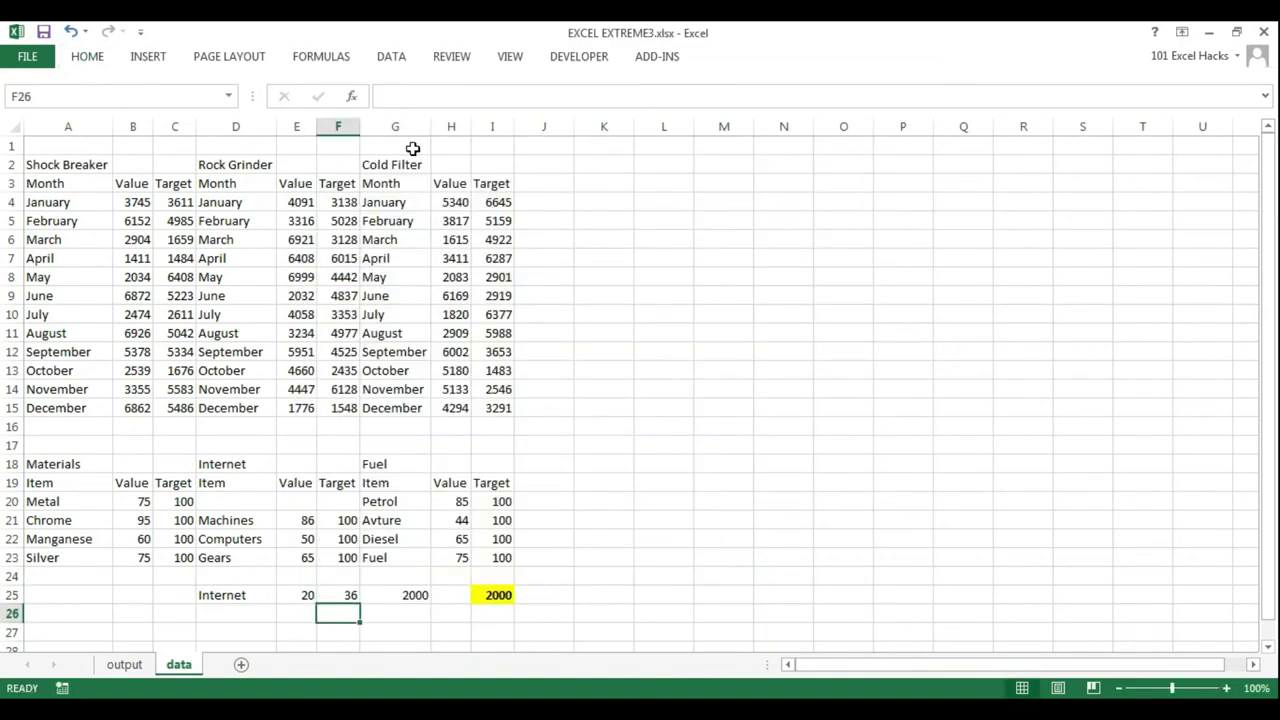
key(Up)
key(Right)
text(=2000)
key(Left)
key(Left)
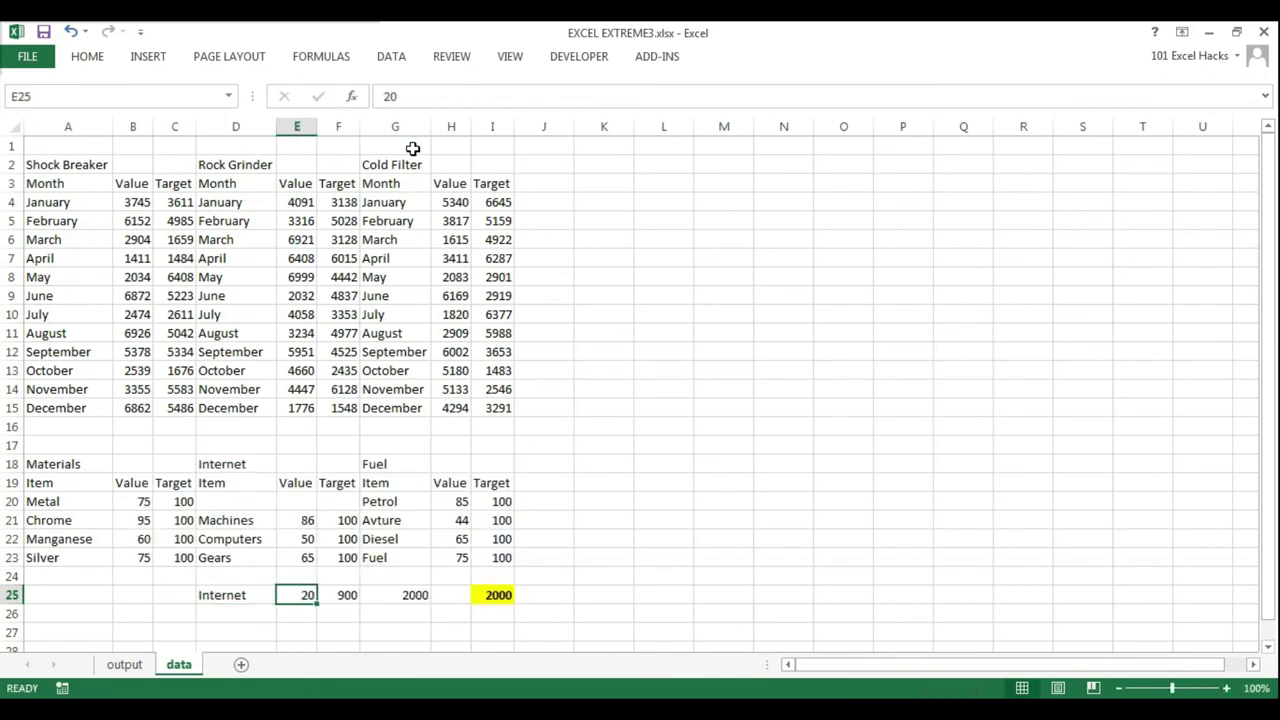
key(Down)
Step: Label row 26 'Internet pie' and add the F26 formula giving 36
key(Left)
text(Internet pi)
key(Right)
key(Right)
text(=()
key(Up)
text(/)
key(Right)
key(Right)
key(Right)
key(Up)
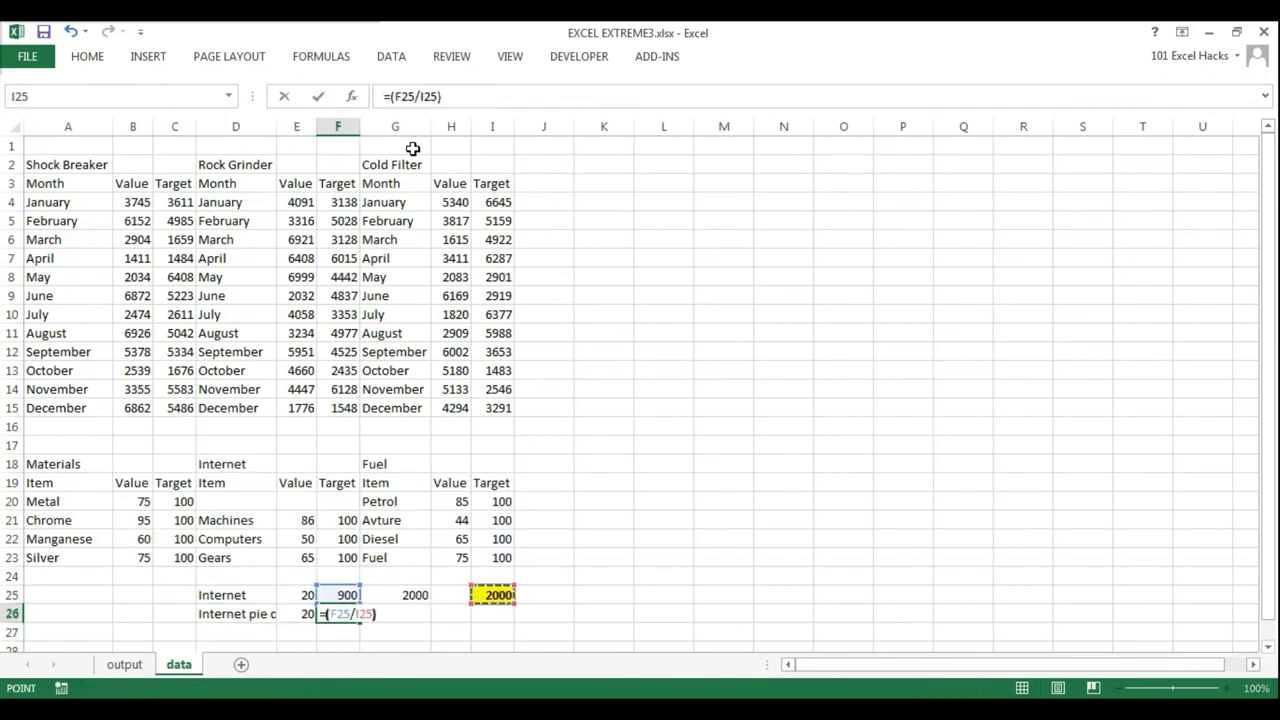
text()*80)
key(Right)
Step: Add the G26 remainder formula giving 44
text(=()
key(Up)
key(Right)
key(Right)
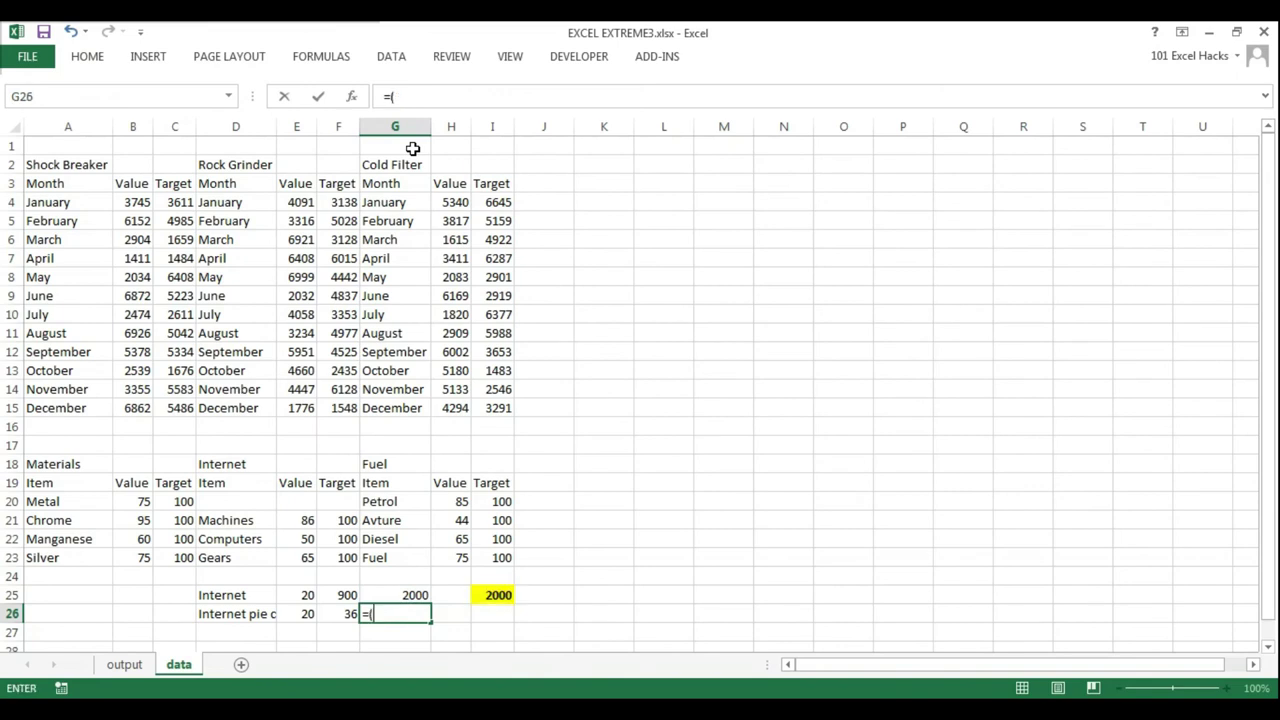
text(/)
key(BackSpace)
text(-)
key(Up)
key(Left)
text()/)
key(Up)
key(Right)
key(Right)
click(391, 96)
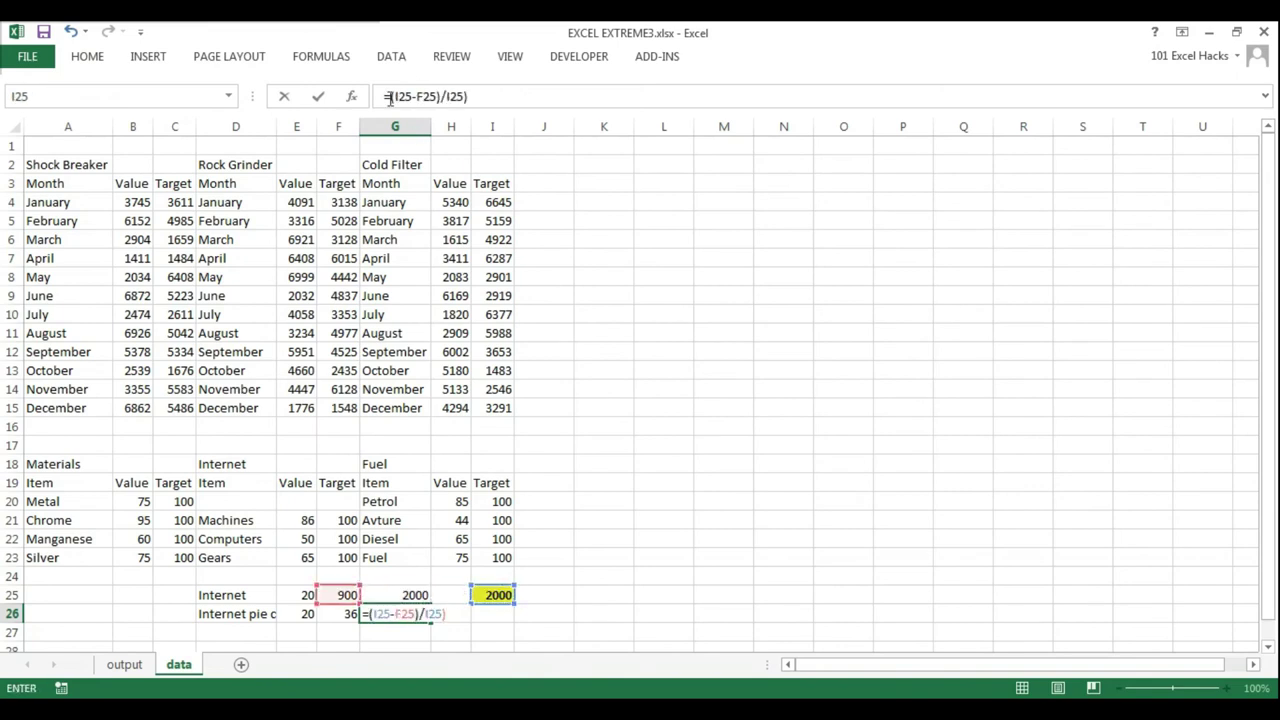
text(80)
key(ctrl+Return)
Step: Total E26:G26 in I26 with a SUM equalling 100
click(505, 613)
text(=sum()
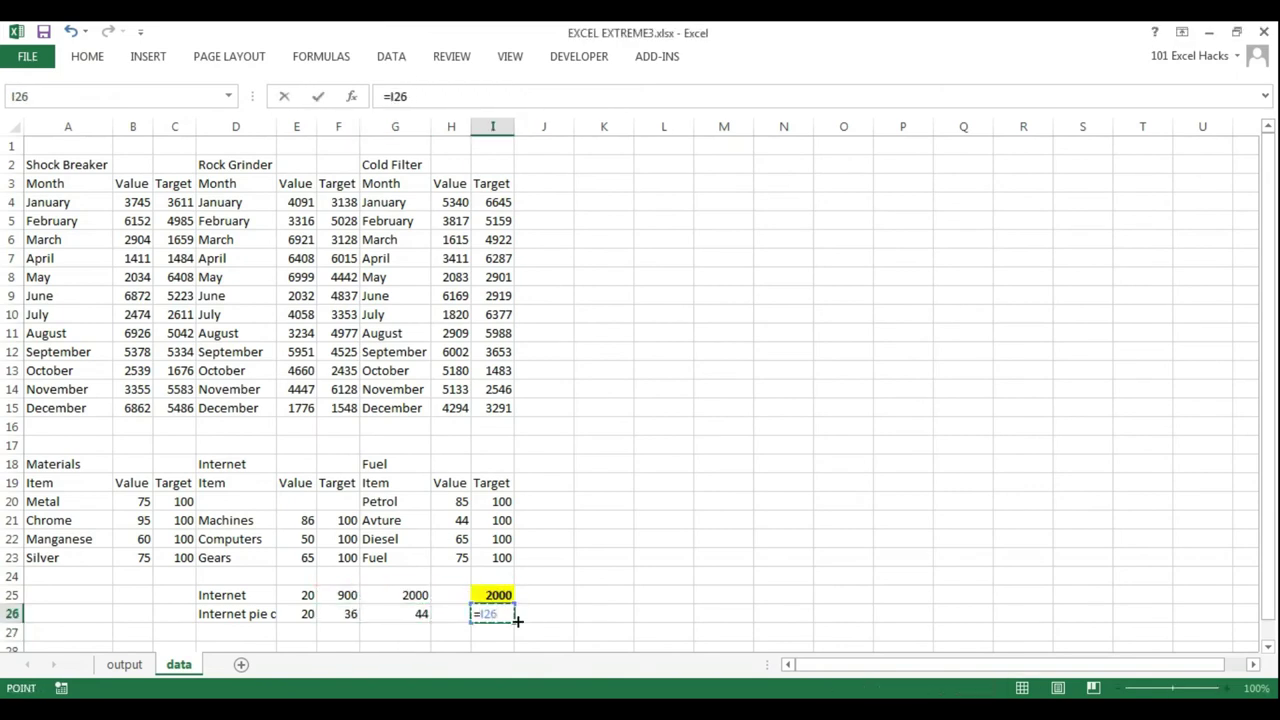
key(Left)
key(Left)
key(shift+Left)
key(ctrl+Return)
click(470, 96)
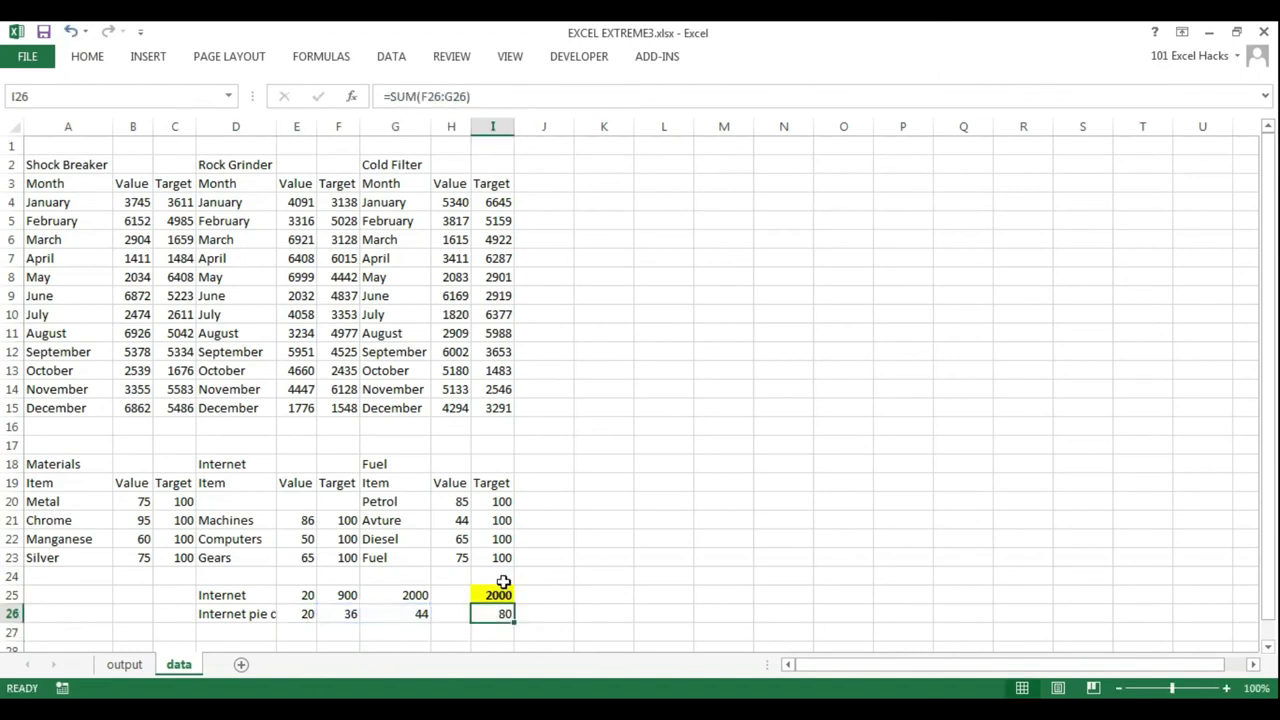
mouse_move(316, 622)
mouse_down()
mouse_move(283, 623)
mouse_move(420, 614)
mouse_up()
key(Return)
Step: Chart E26:G26 as a doughnut without title or legend, first slice at 145°
key(alt+F1)
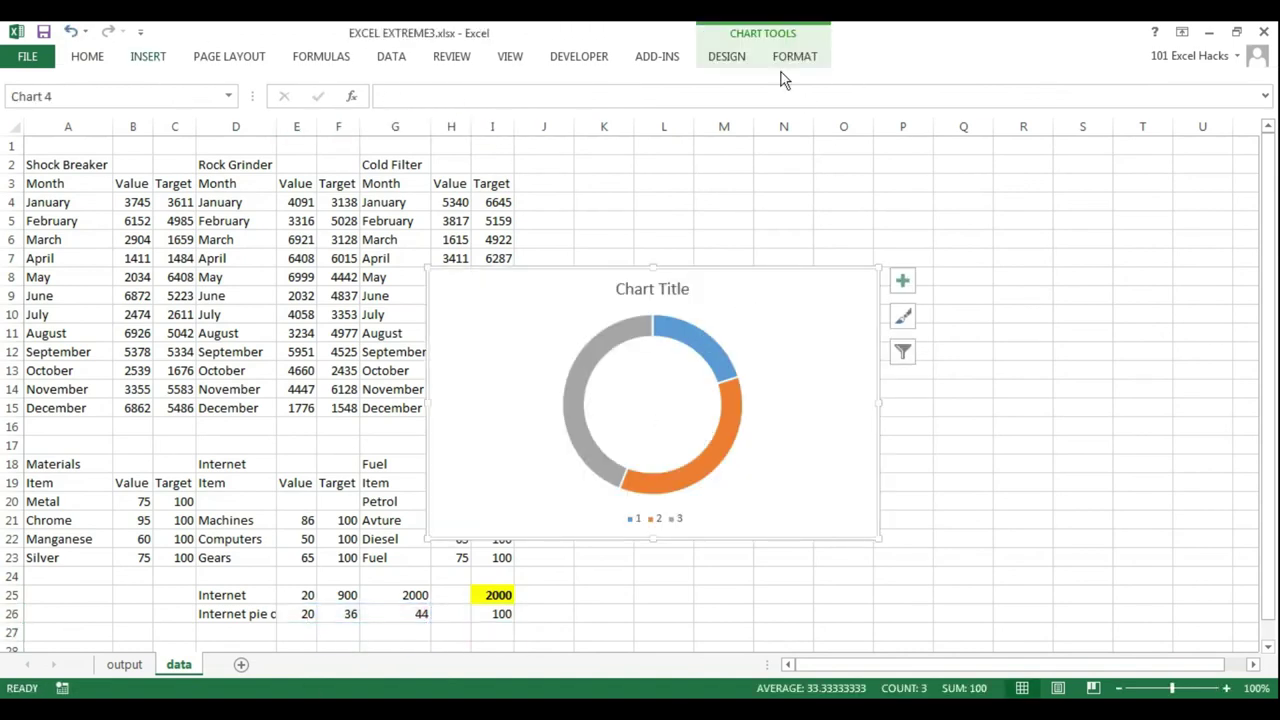
double_click(658, 374)
click(902, 281)
click(948, 303)
click(948, 341)
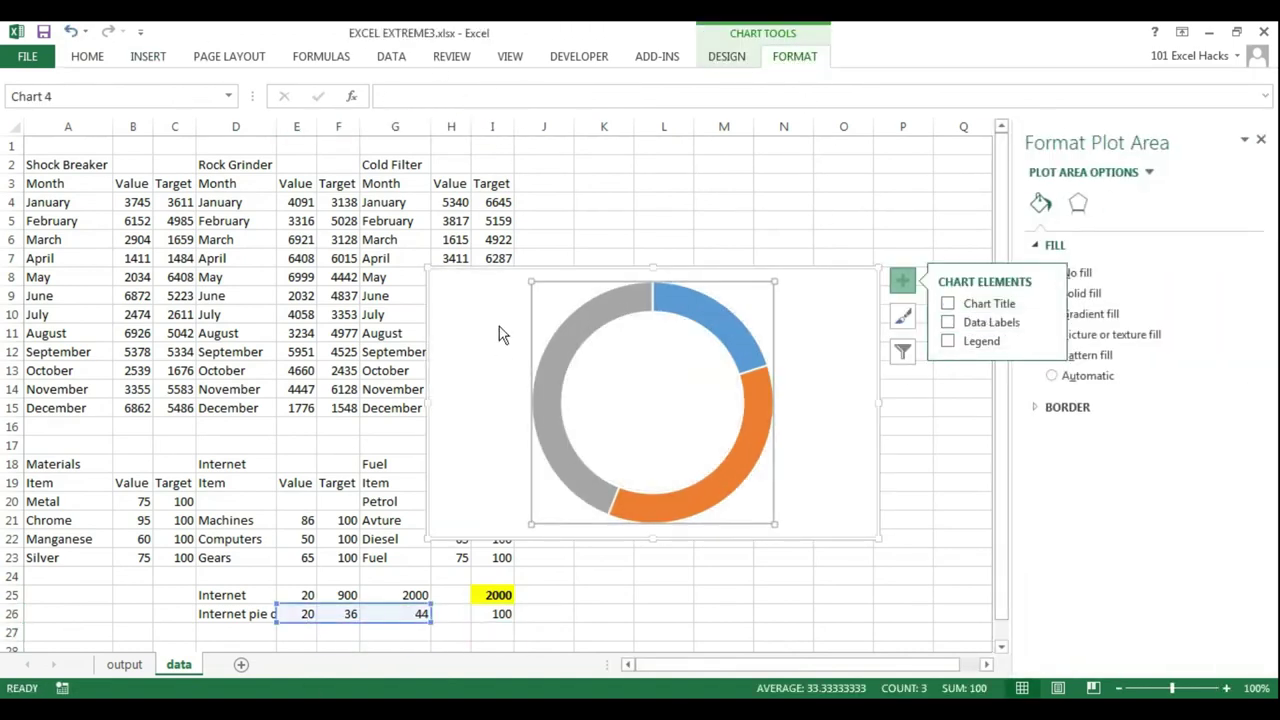
click(700, 320)
click(1117, 204)
click(1240, 278)
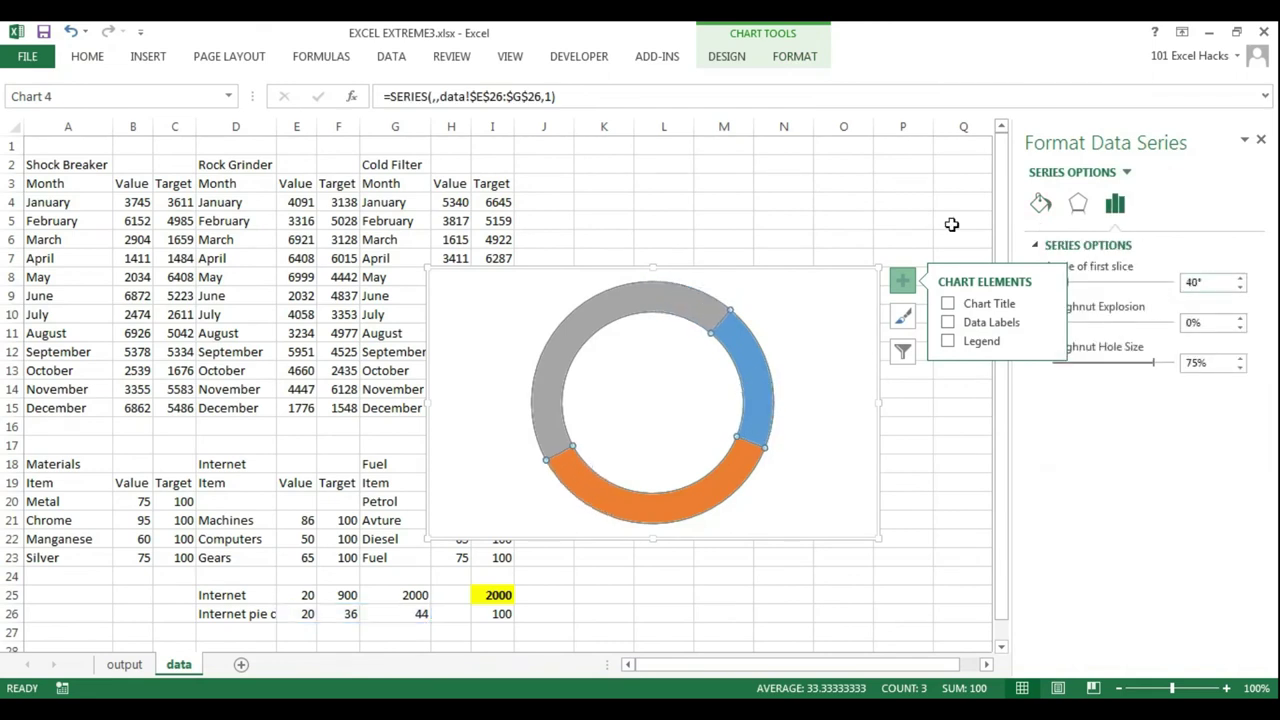
drag(1060, 282, 1101, 282)
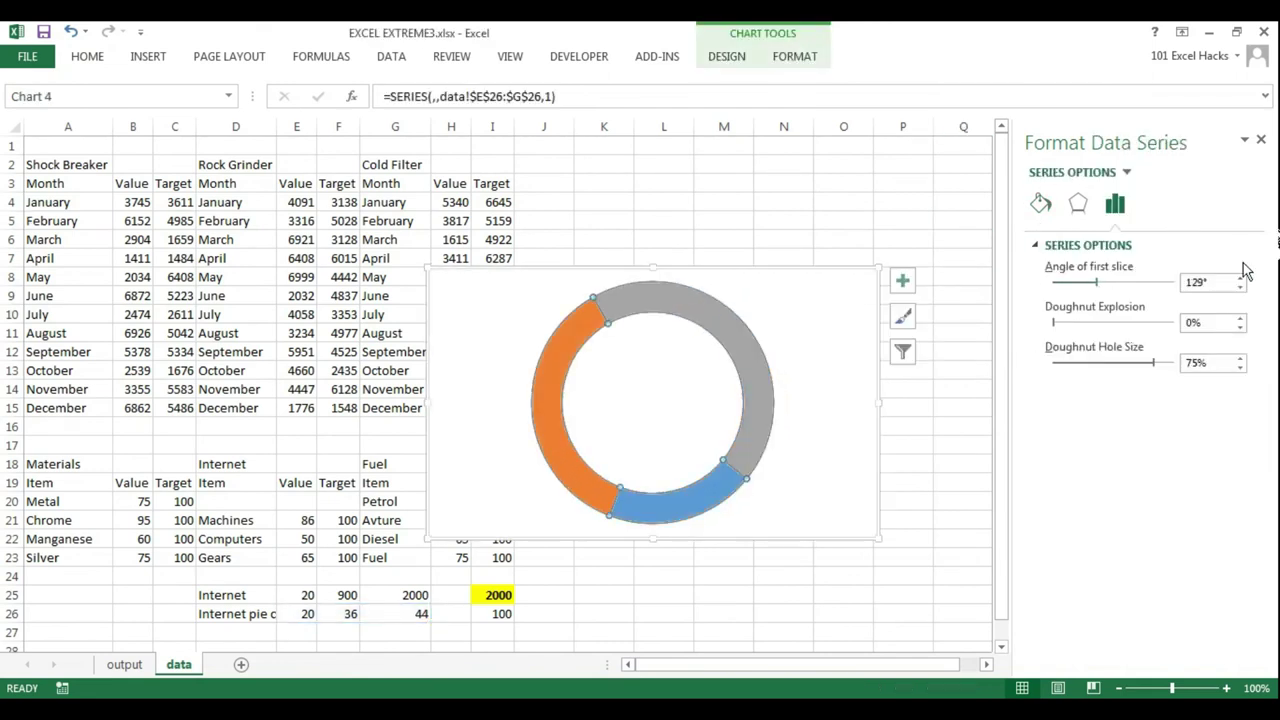
click(1261, 143)
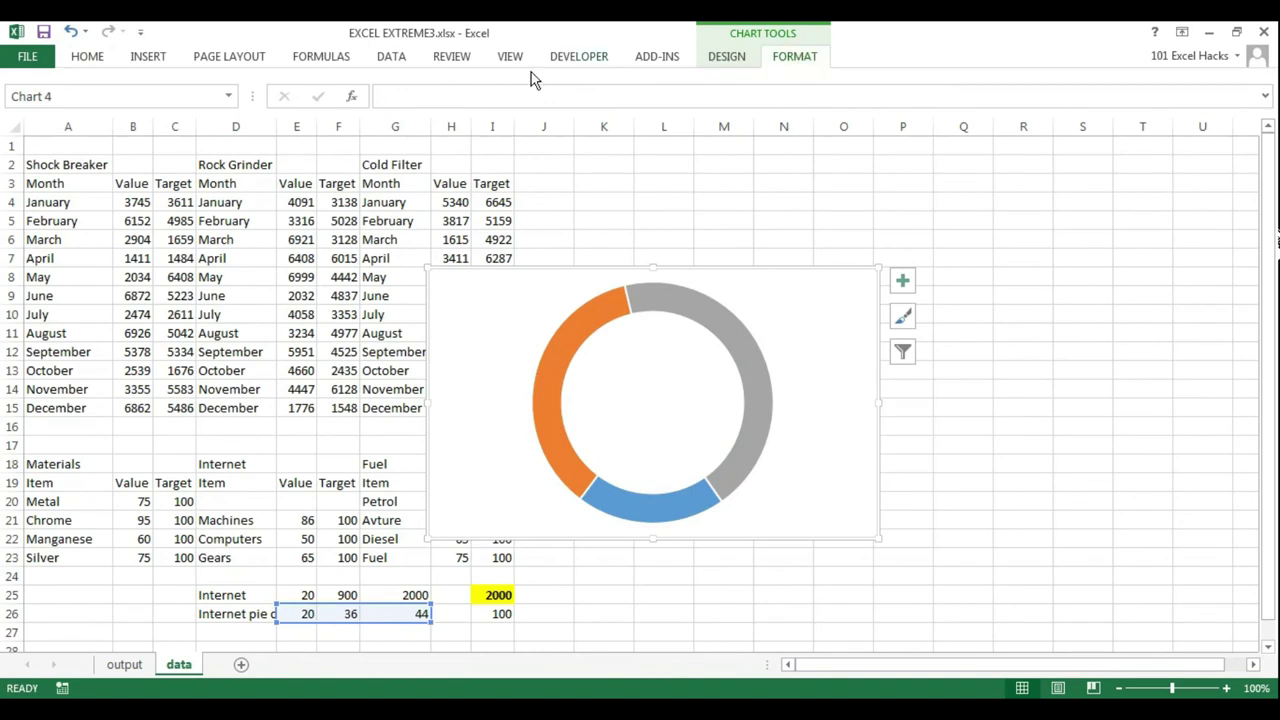
Step: Copy the doughnut to the output sheet, sized over the Internet ring
key(ctrl+c)
key(ctrl+Page_Up)
key(ctrl+v)
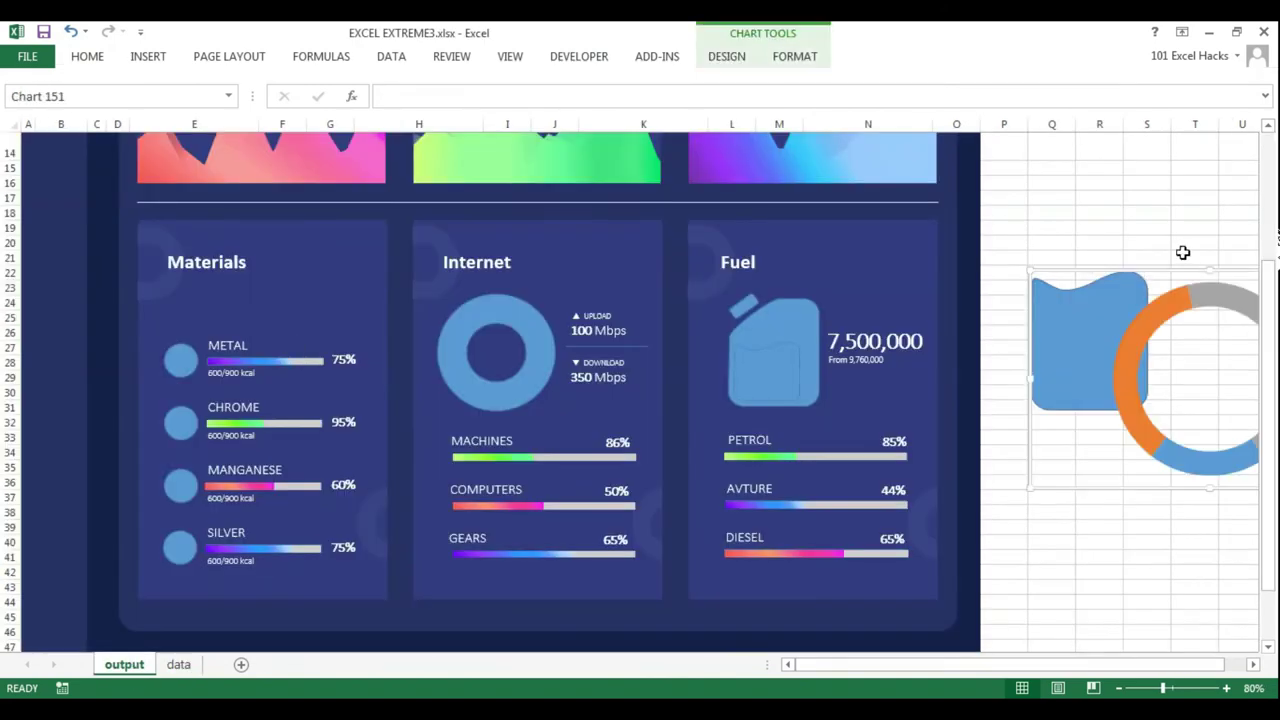
drag(1183, 251, 619, 247)
drag(749, 458, 586, 423)
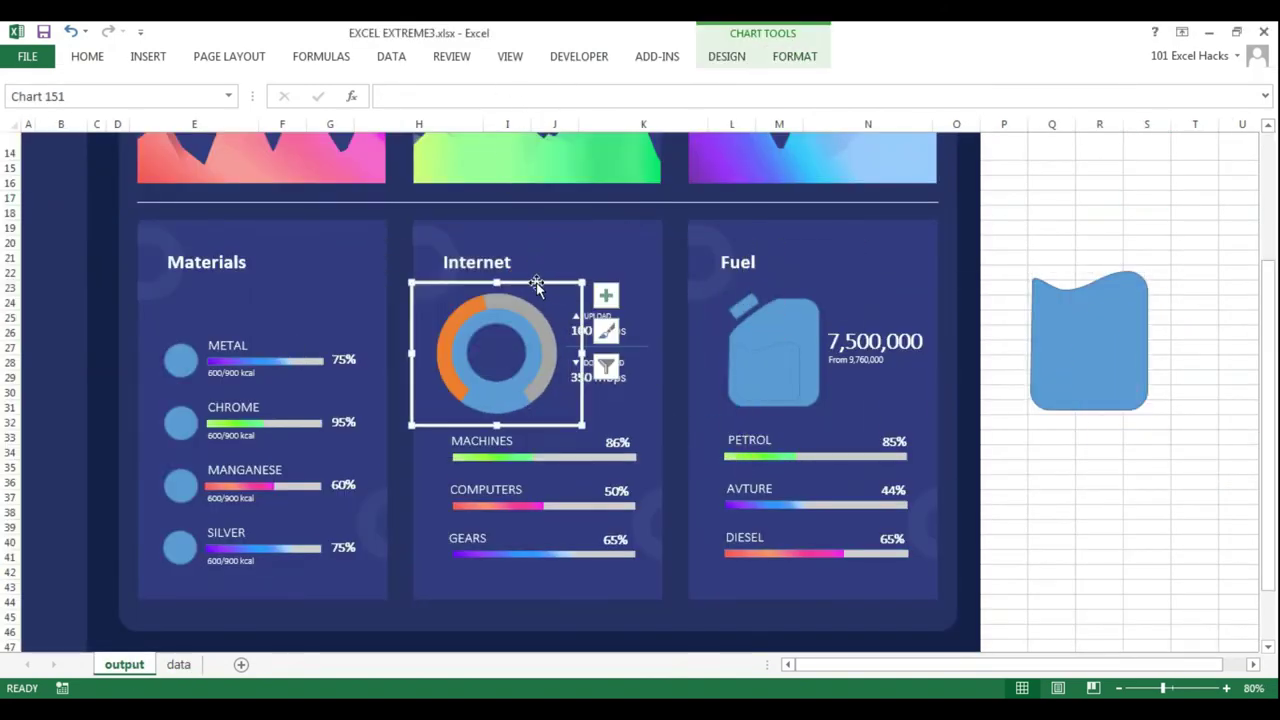
mouse_move(531, 276)
mouse_down()
mouse_move(529, 197)
mouse_move(529, 274)
mouse_up()
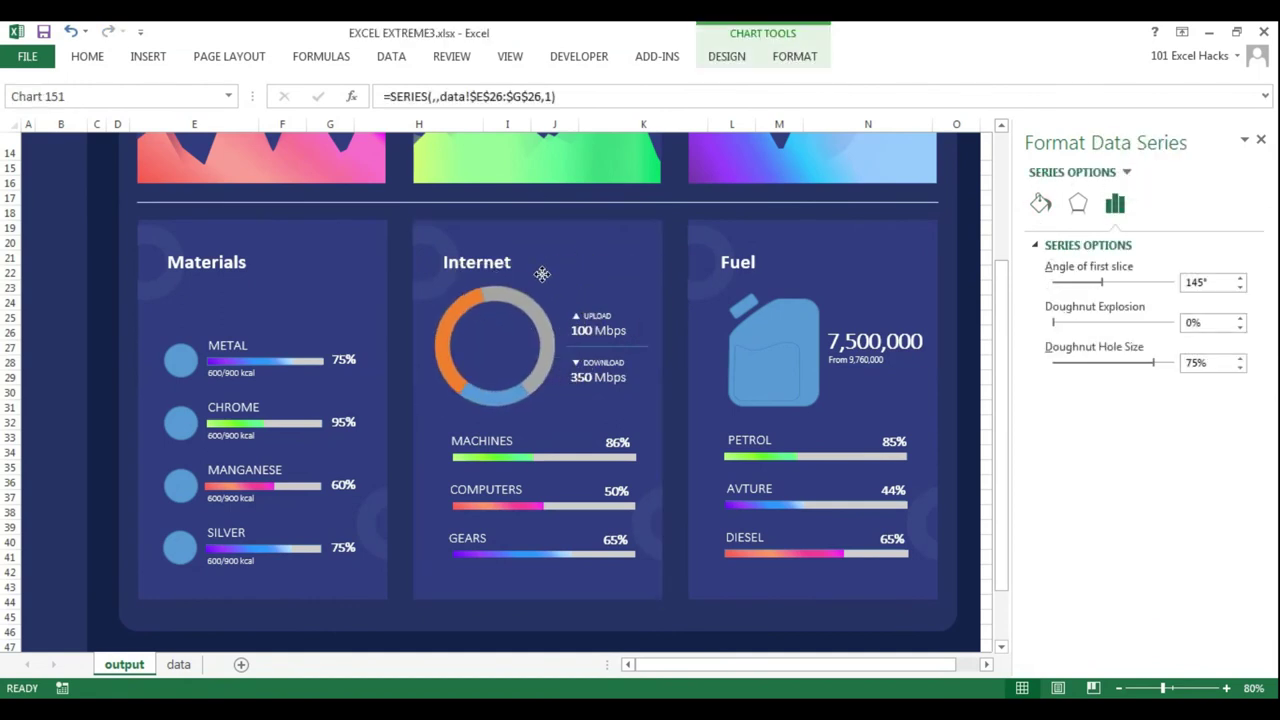
Step: Duplicate the 7,500,000 text box into the doughnut's centre
click(829, 345)
key(ctrl+c)
key(ctrl+v)
drag(840, 348, 495, 352)
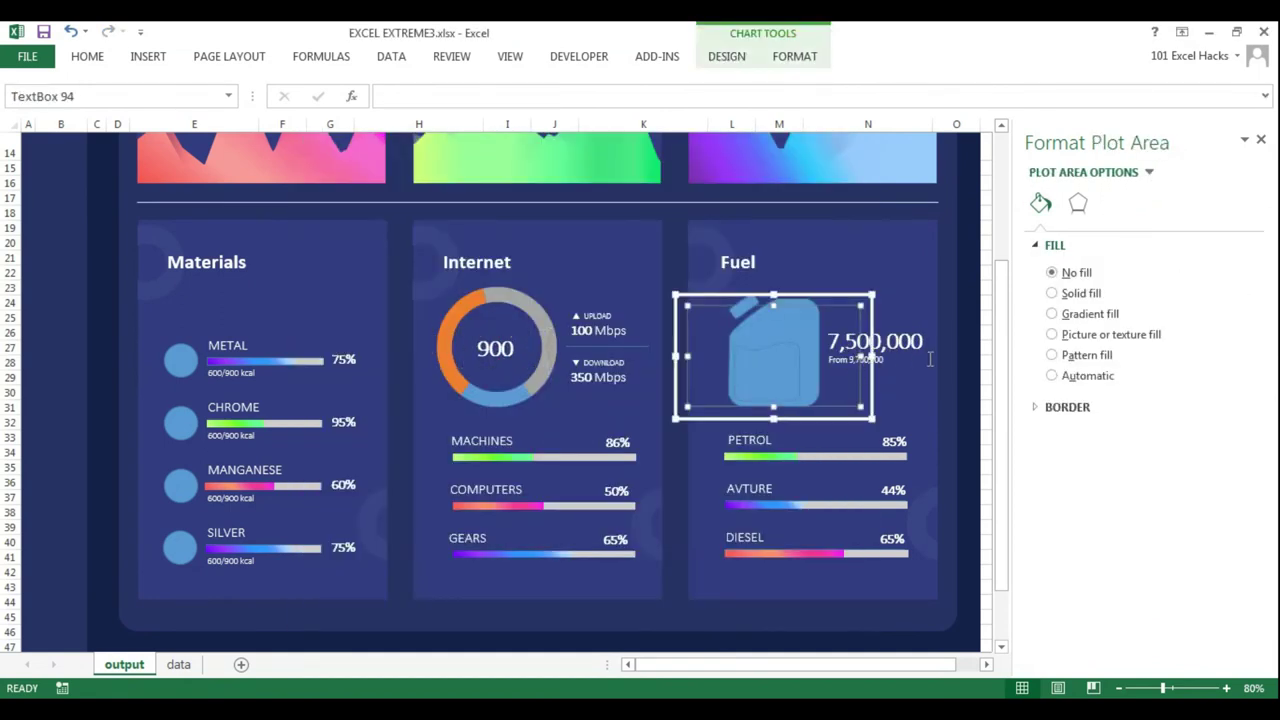
Step: Recolour the gauge arc's fill and hide the grey remainder slice
click(560, 310)
click(1040, 204)
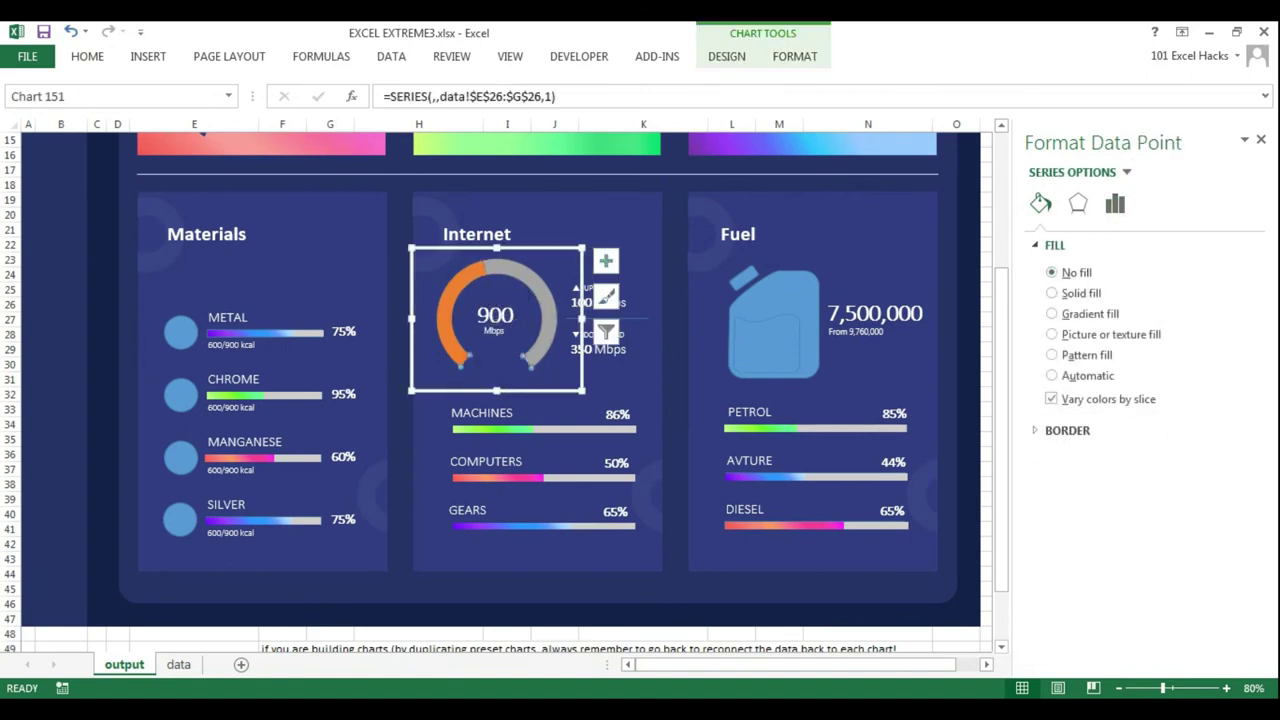
click(1086, 296)
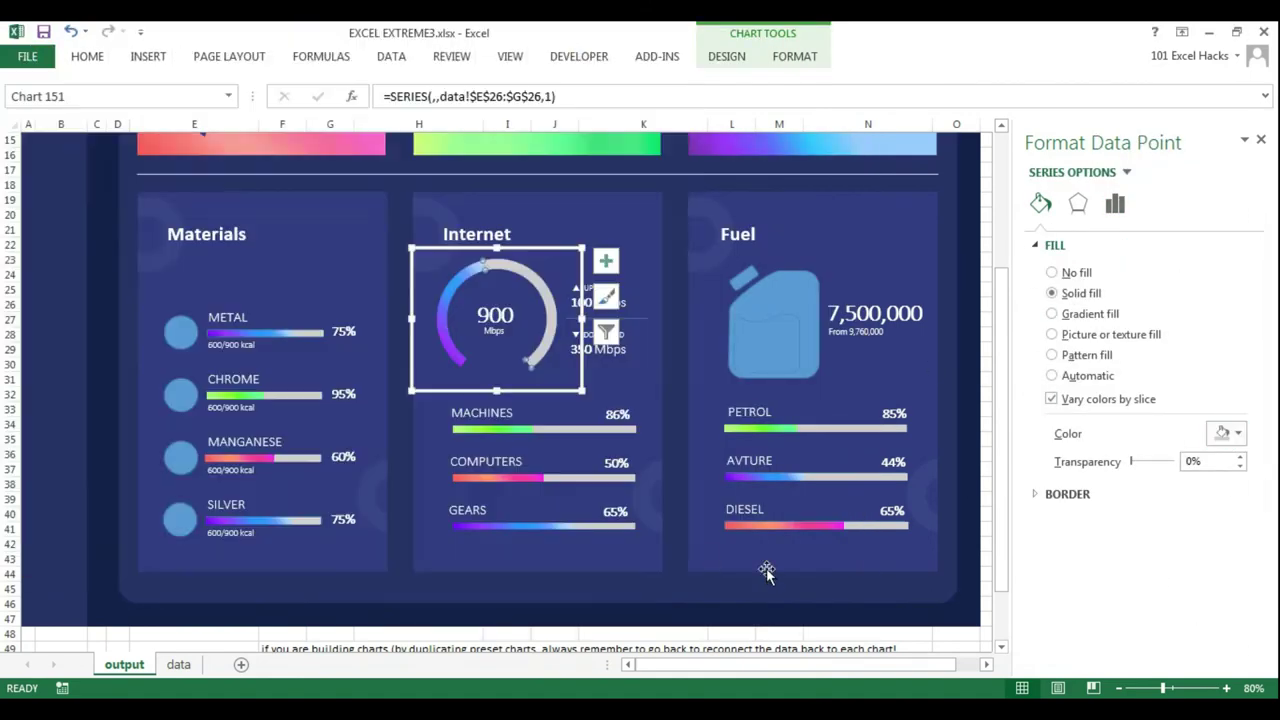
click(528, 287)
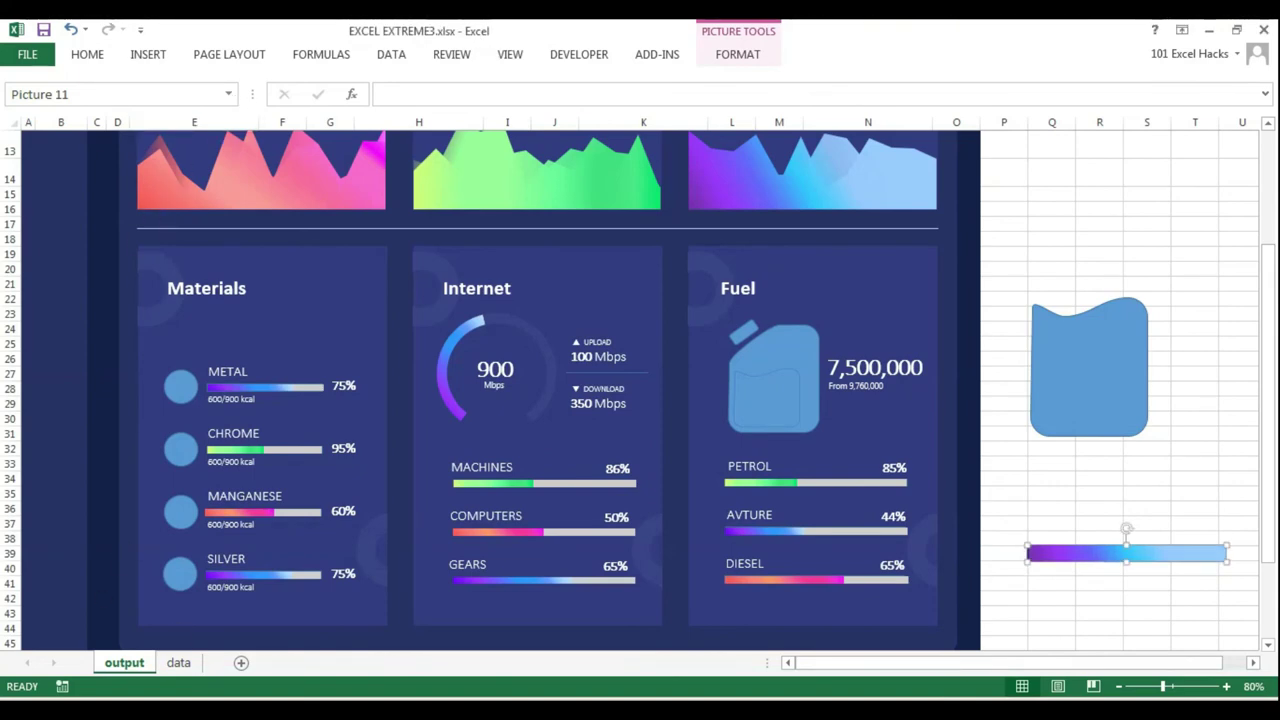
Step: Capture the red-to-pink gradient bar with Snipping Tool and paste it beside the dashboard near Q36
key(alt+Tab)
key(ctrl+n)
drag(138, 195, 385, 207)
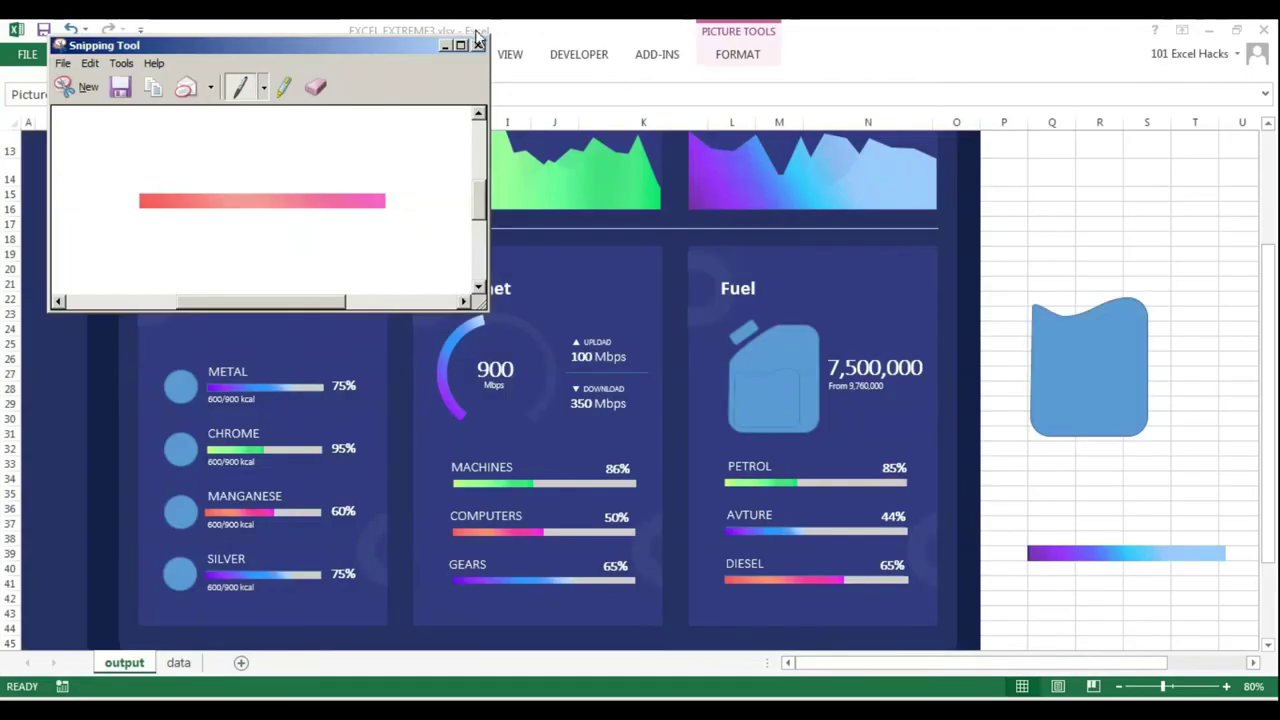
click(1070, 545)
click(1050, 506)
key(ctrl+v)
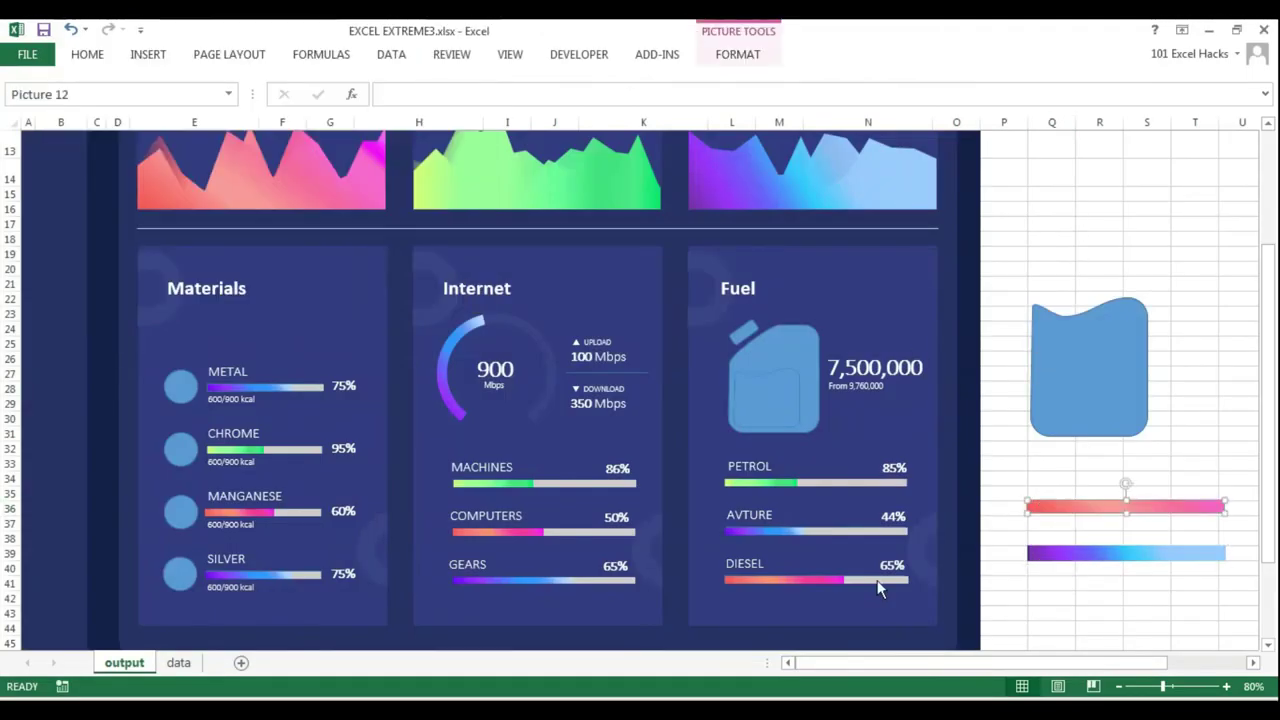
Step: Duplicate the red bar picture and move the copy up to row 17
click(766, 576)
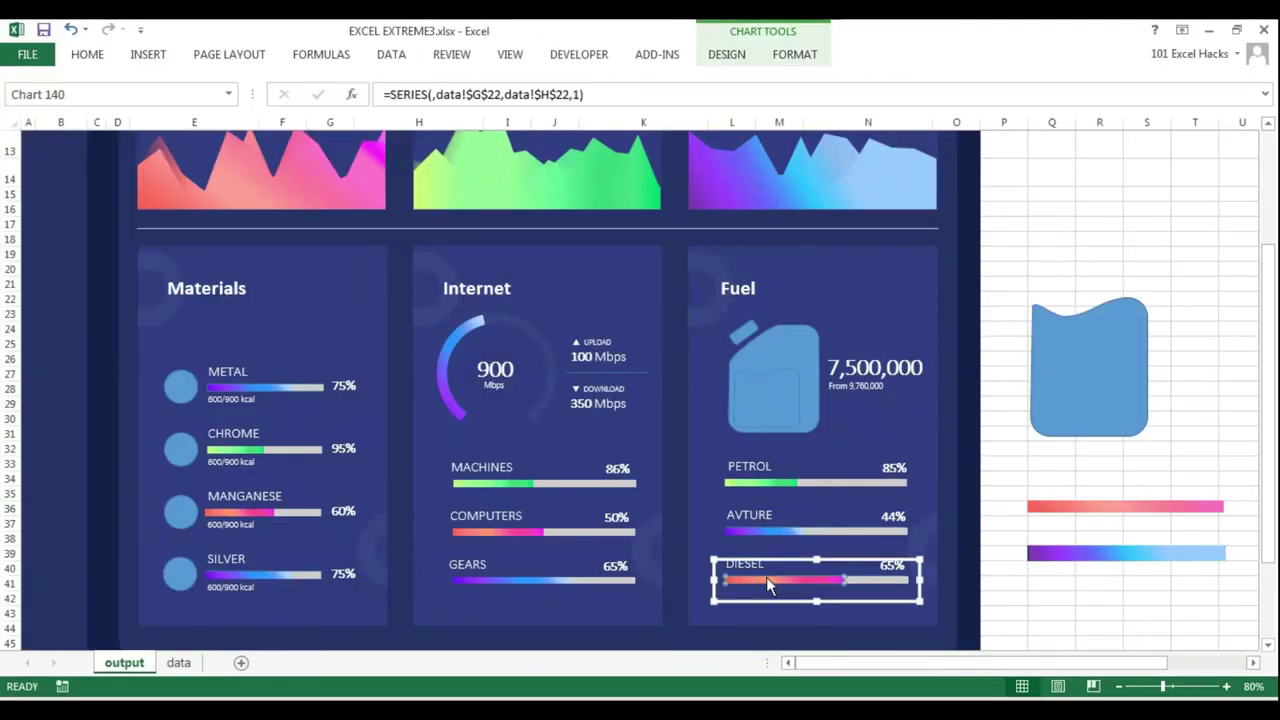
click(1101, 507)
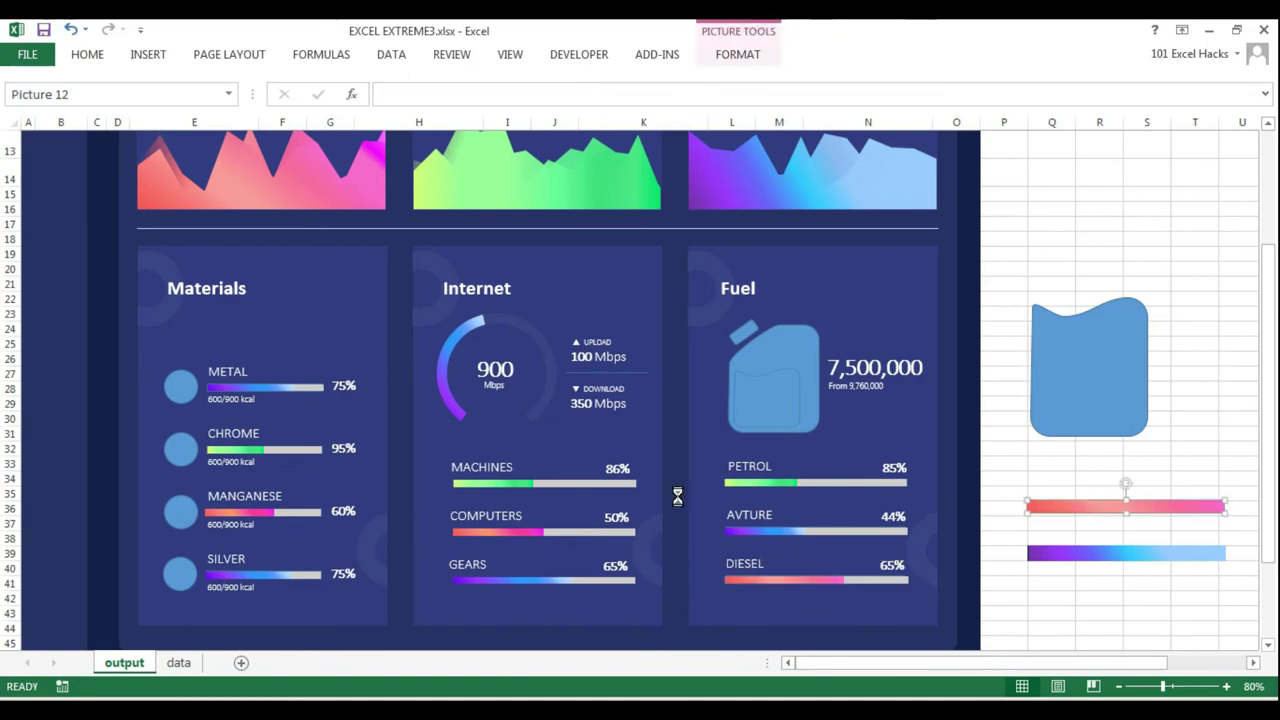
click(513, 529)
click(1117, 505)
click(272, 511)
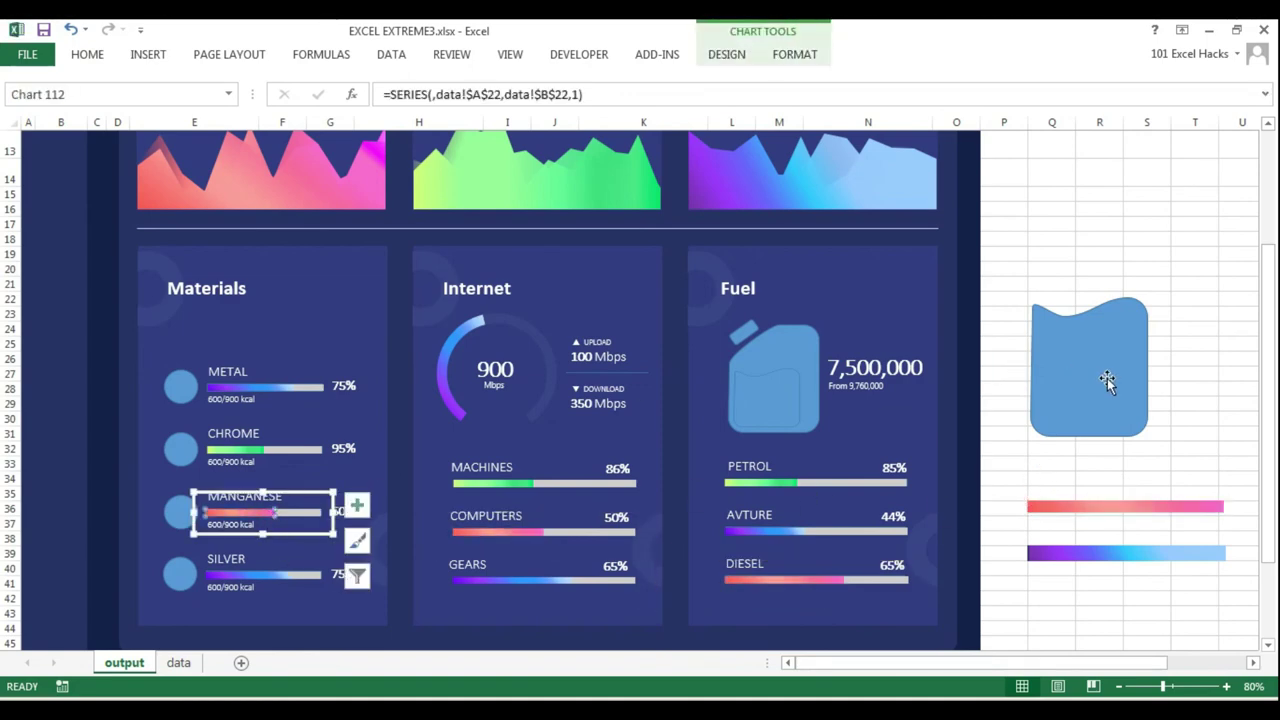
click(1117, 505)
key(ctrl+c)
key(ctrl+v)
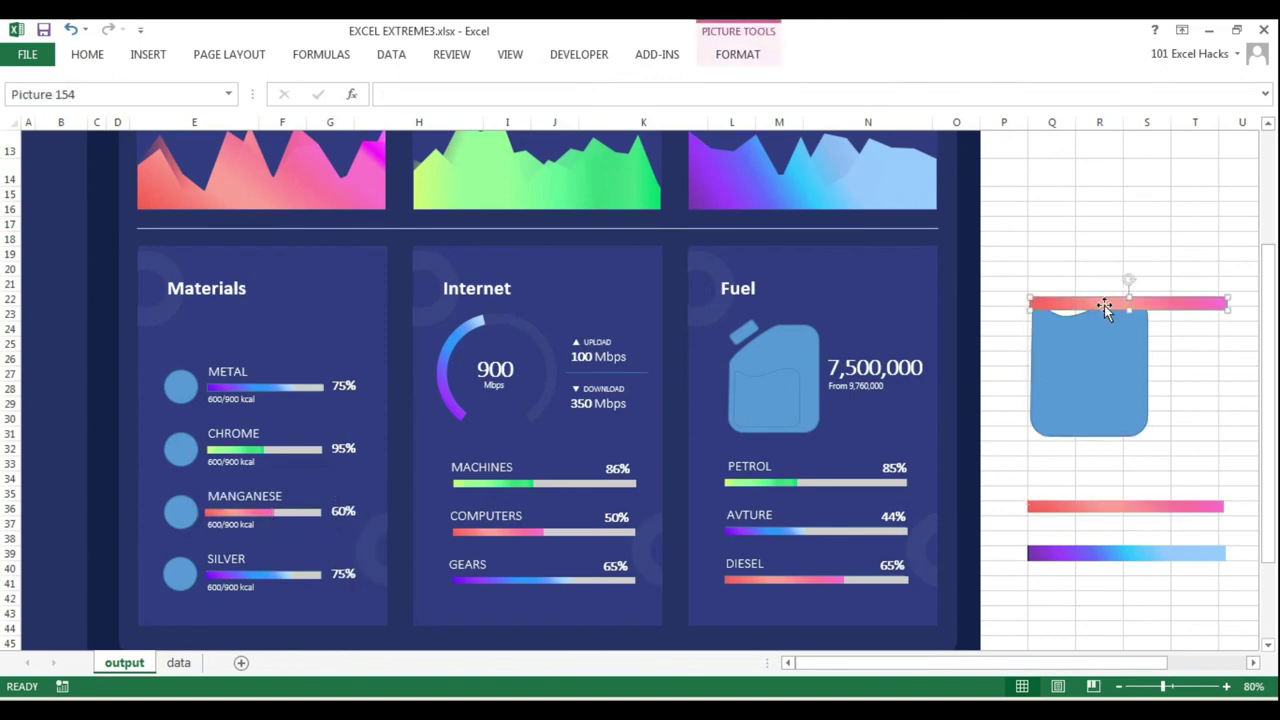
drag(1106, 305, 1092, 221)
Step: Give the blue can shape a custom colour from the Colors dialog
click(1060, 505)
click(1068, 394)
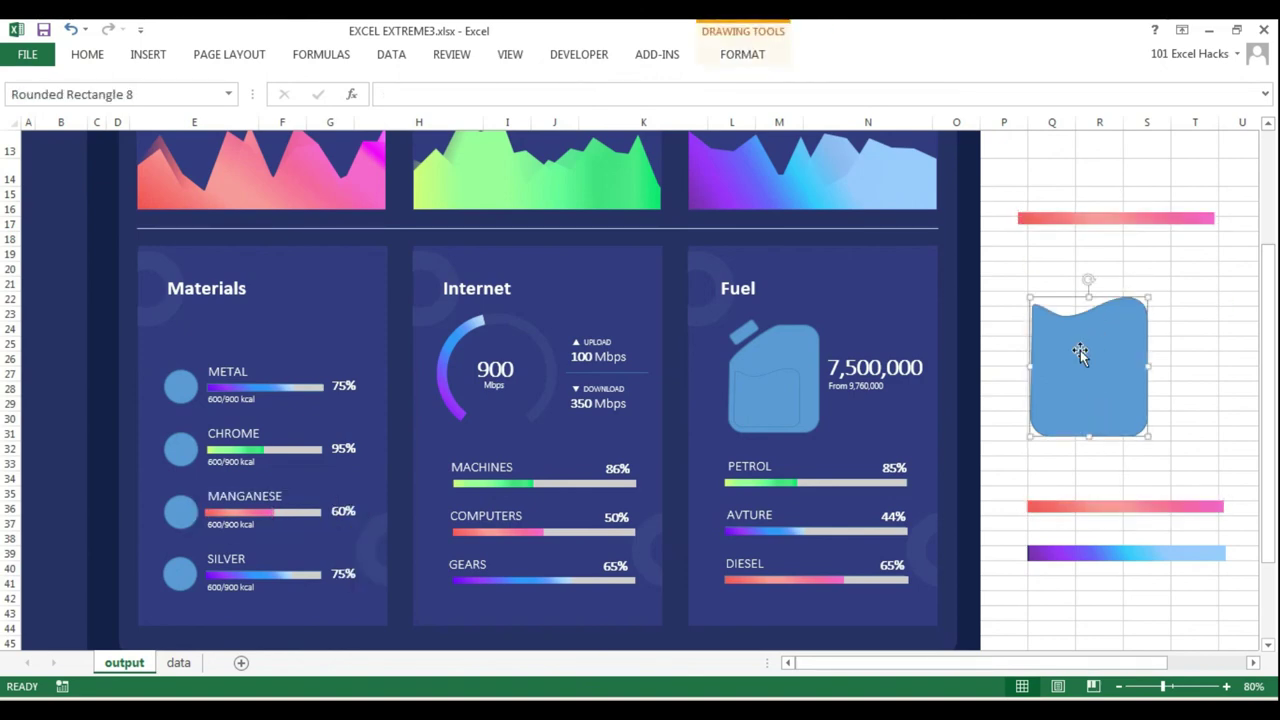
click(480, 335)
click(928, 201)
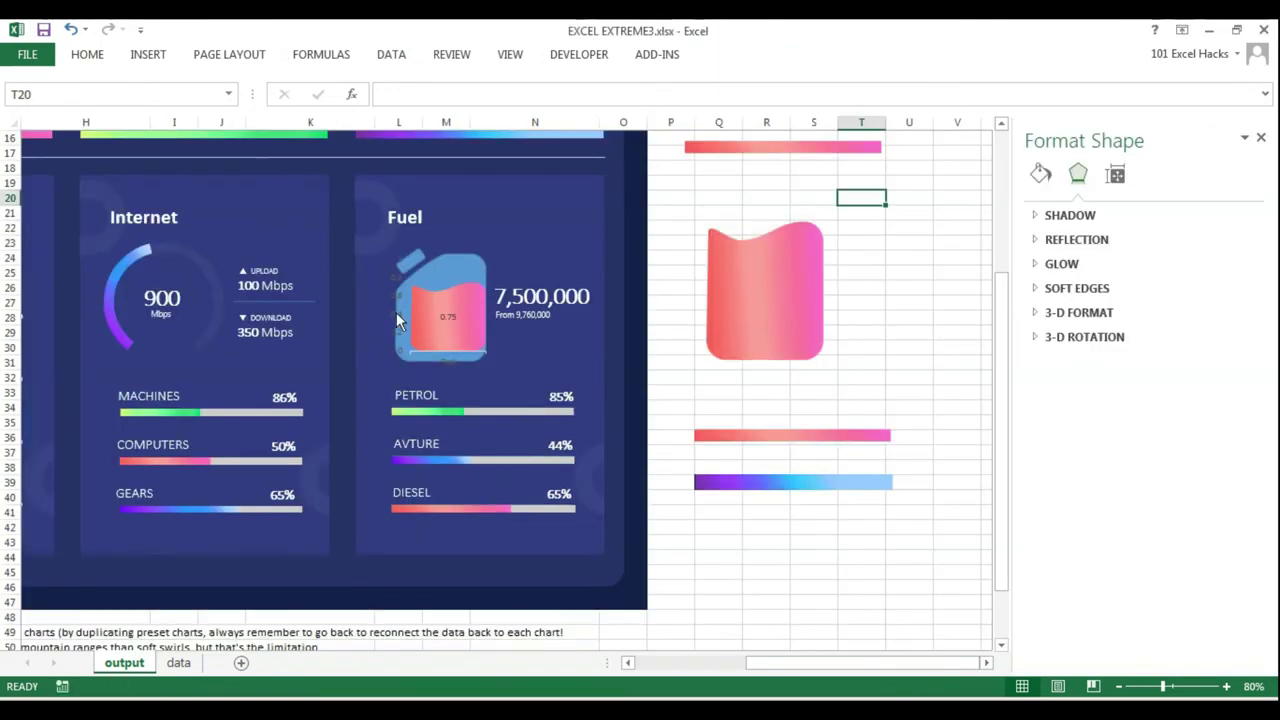
Step: Format the fuel can's 0.75 data label as Percentage with 0 decimals so it reads 75%
click(400, 320)
click(521, 261)
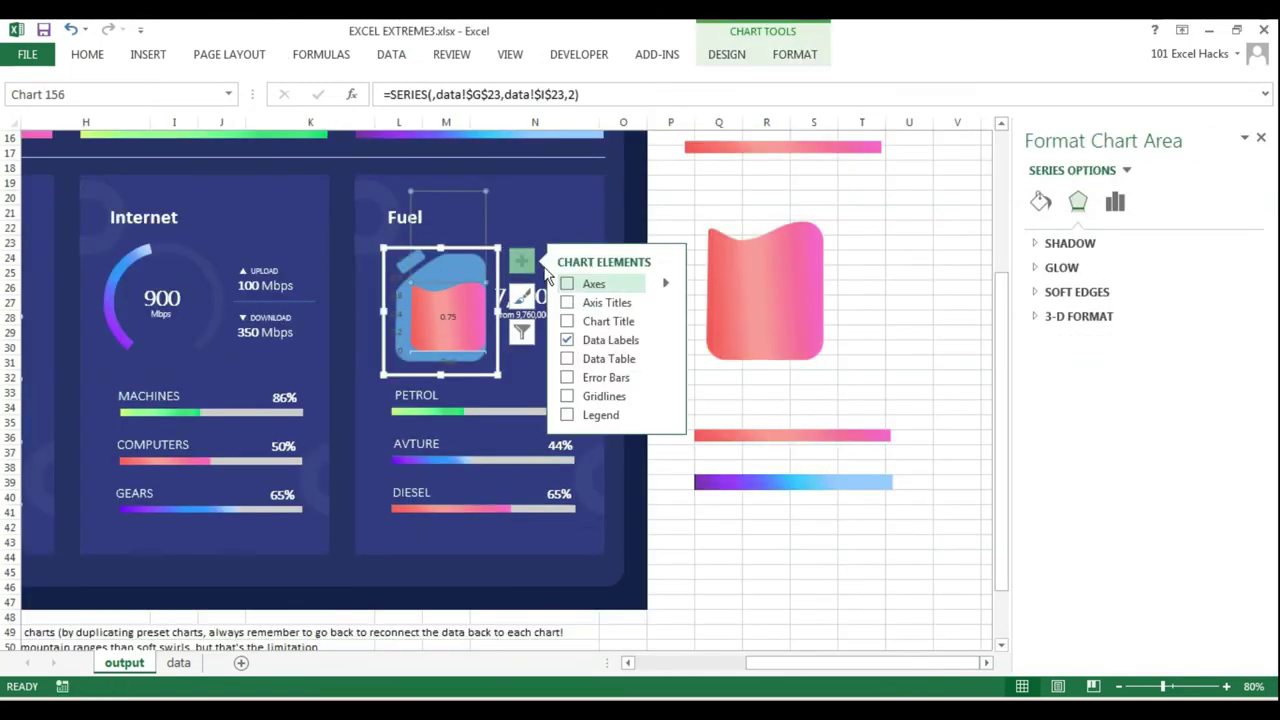
click(1086, 243)
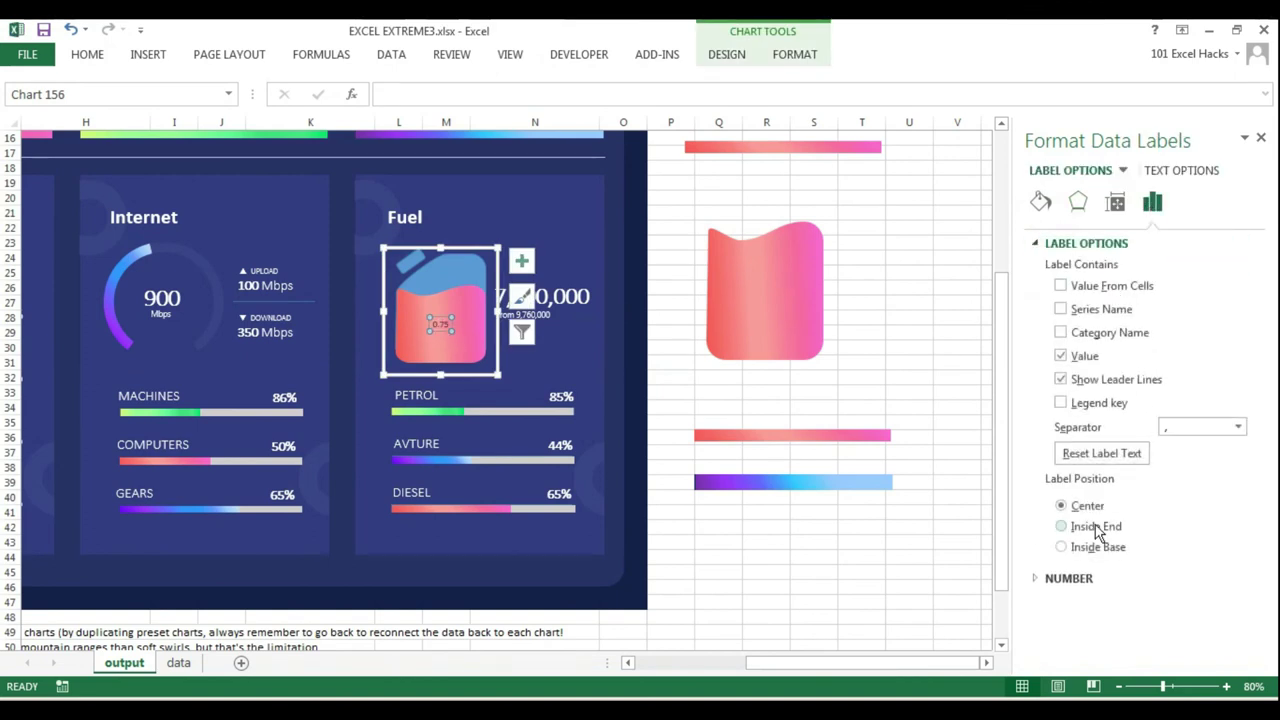
click(1068, 577)
click(1138, 551)
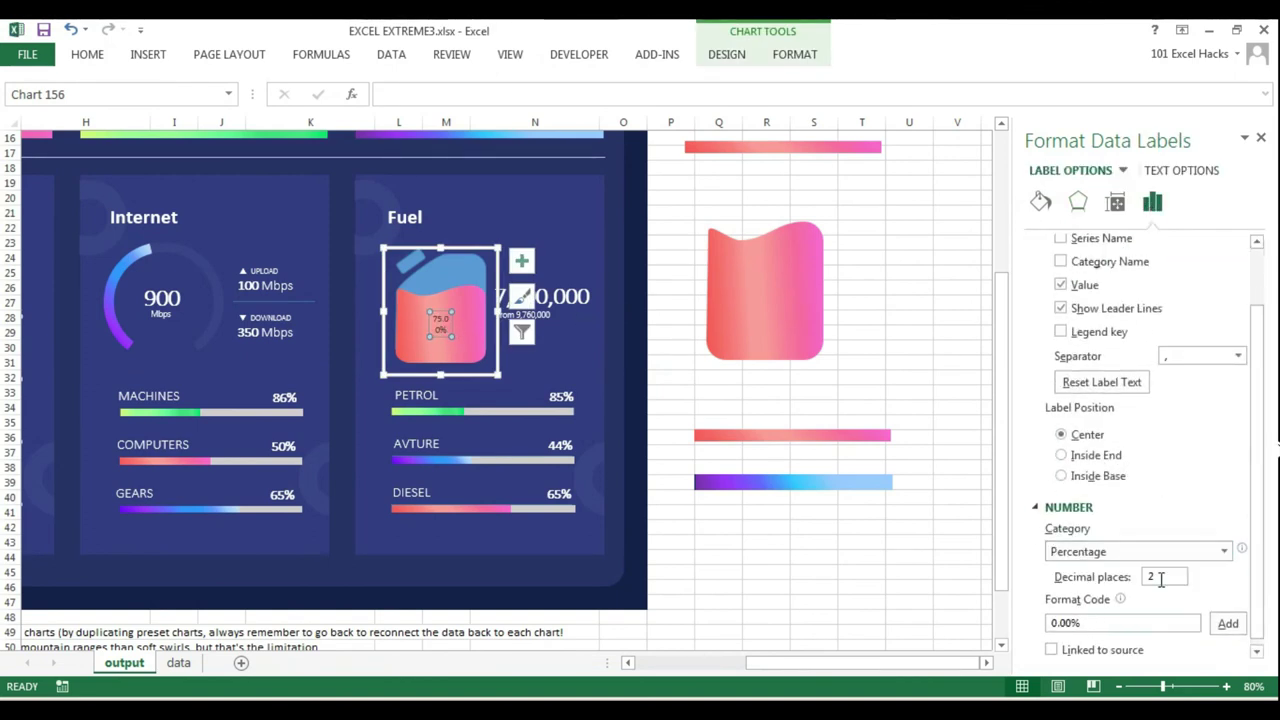
double_click(1160, 576)
text(0)
key(Return)
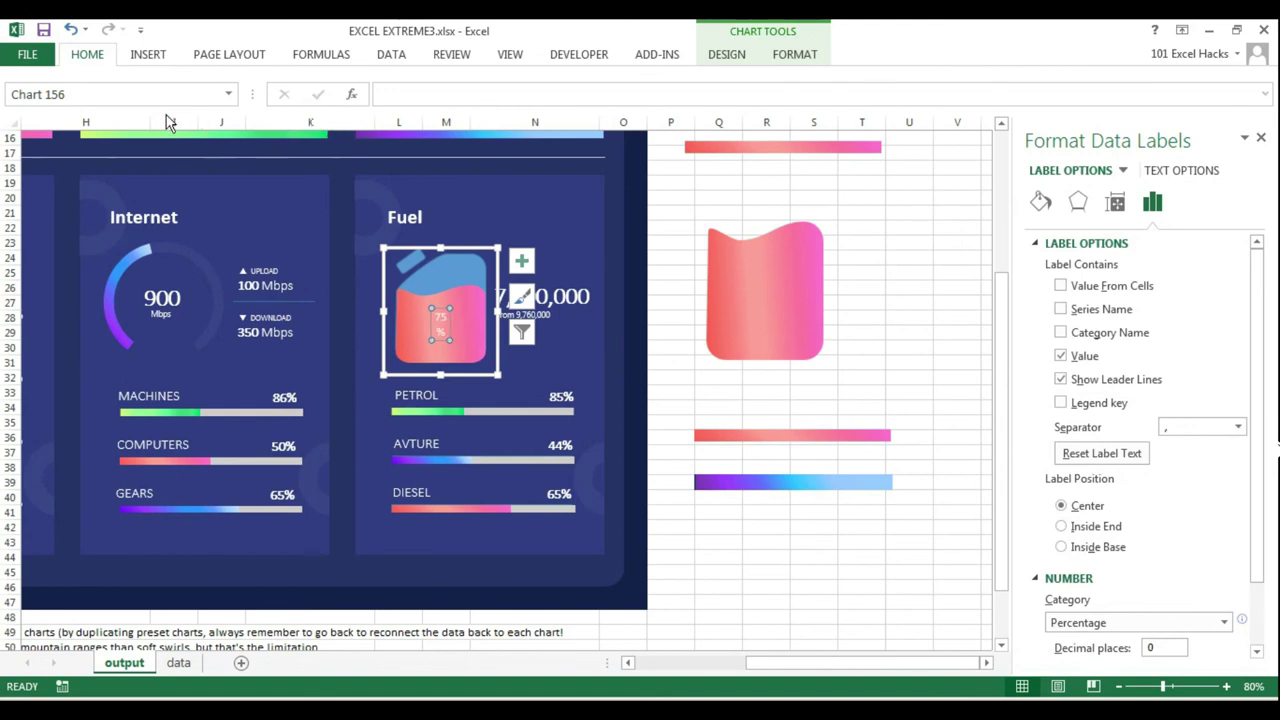
click(447, 338)
click(718, 407)
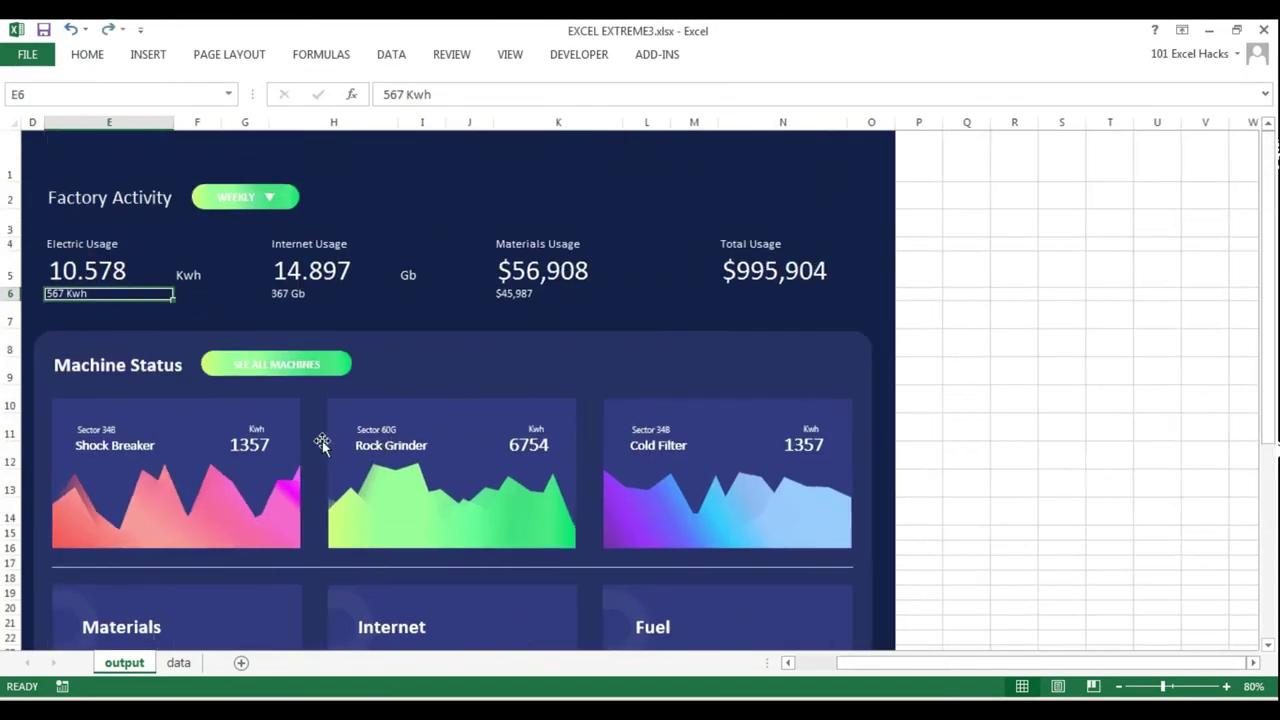
Step: Set the Materials panel items to Don't move or size with cells
scroll(817, 270, down, 4)
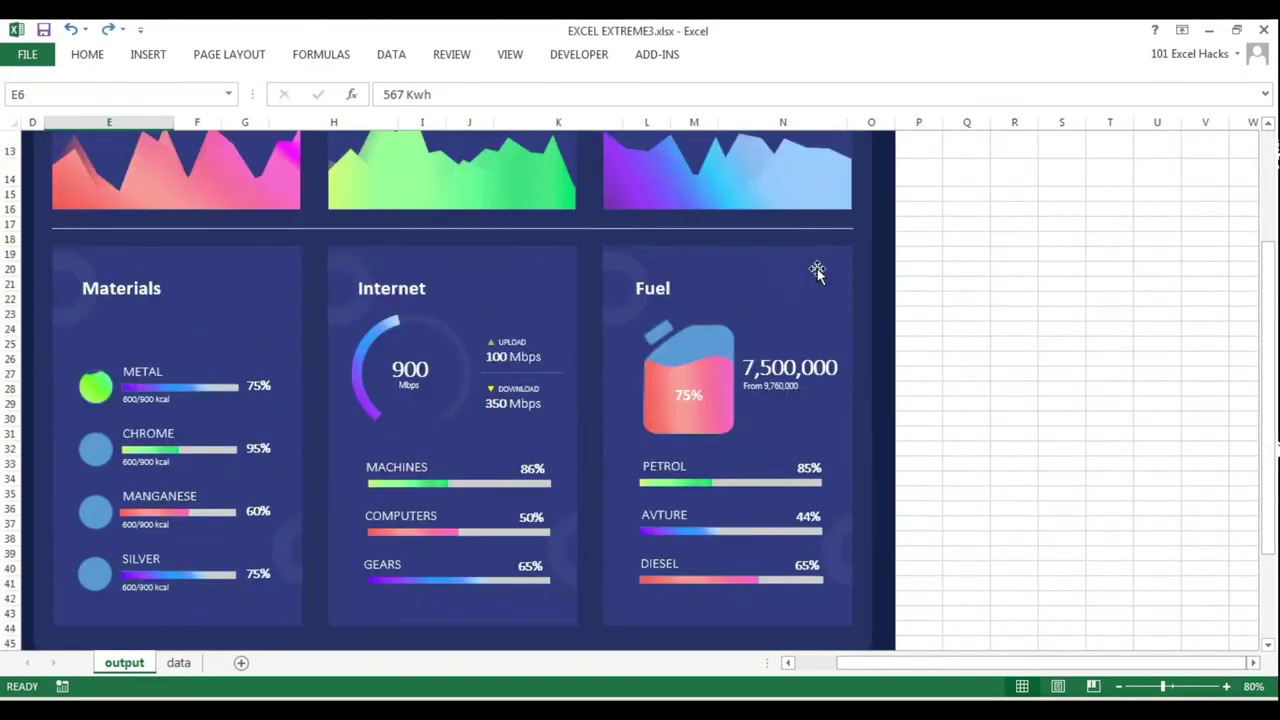
click(817, 270)
key(ctrl+1)
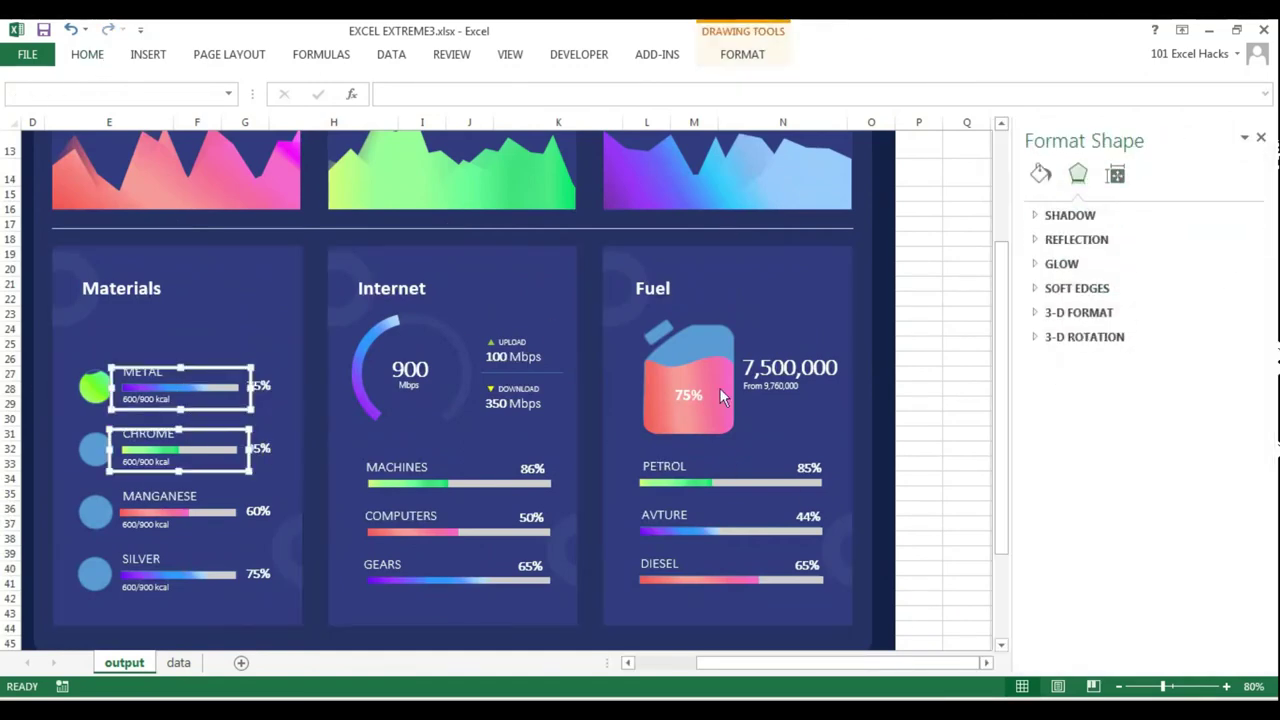
click(1115, 174)
click(1051, 336)
Step: Select the Internet text boxes and the Fuel panel items, including the can chart and 7,500,000 text
click(409, 370)
ctrl+click(520, 375)
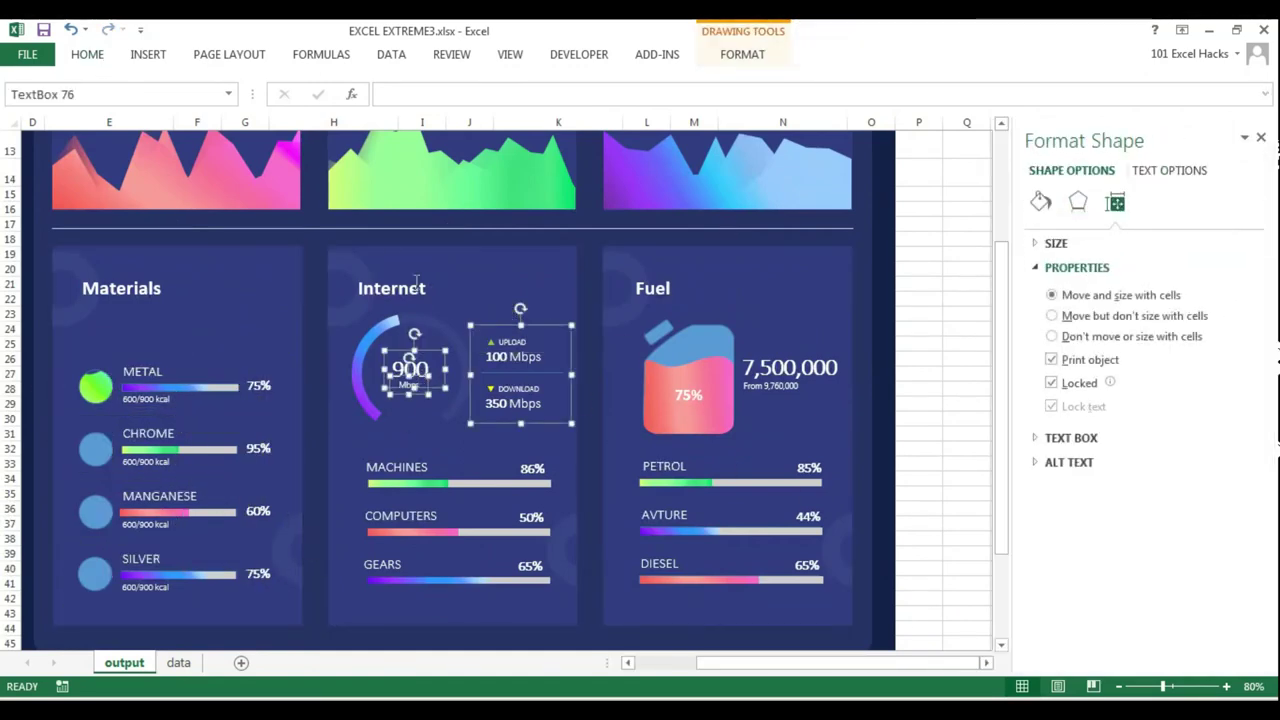
ctrl+click(391, 288)
click(1051, 336)
click(730, 474)
ctrl+click(730, 572)
click(688, 390)
ctrl+click(800, 380)
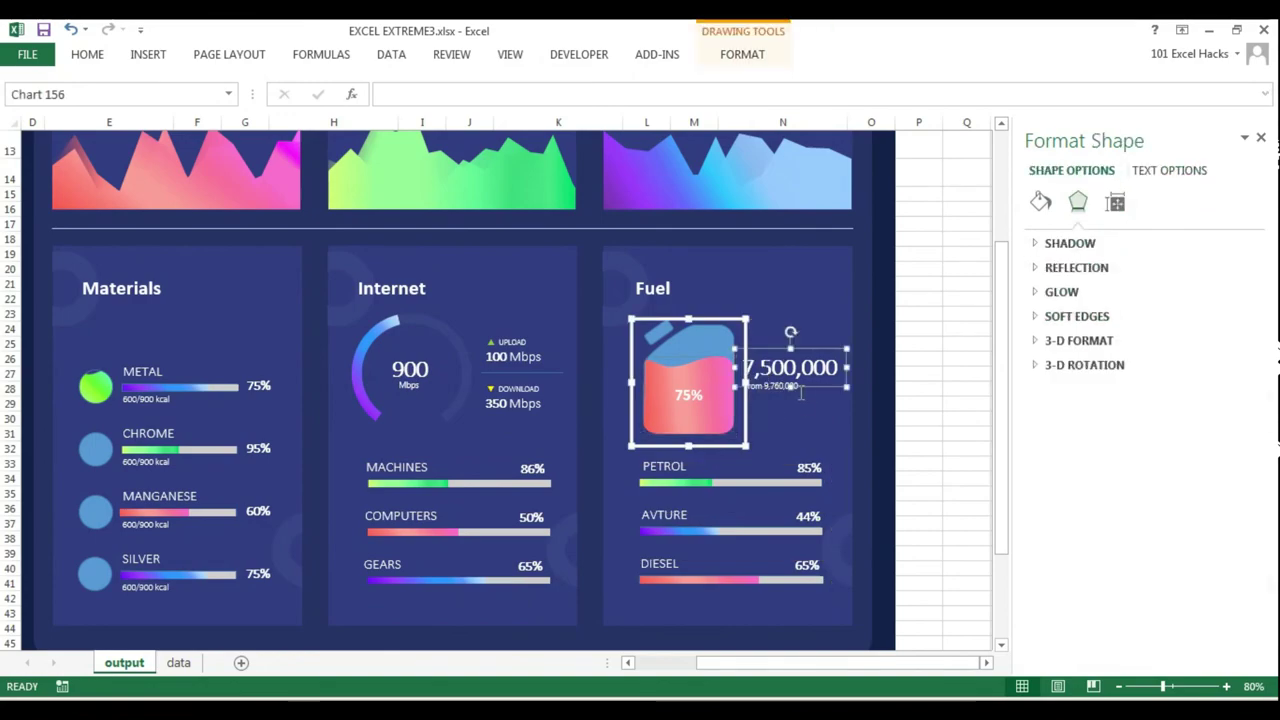
Step: Set the Fuel heading, background picture, can chart and cap to not move with cells
click(1115, 202)
click(1051, 336)
click(652, 288)
click(716, 334)
click(688, 390)
ctrl+click(655, 331)
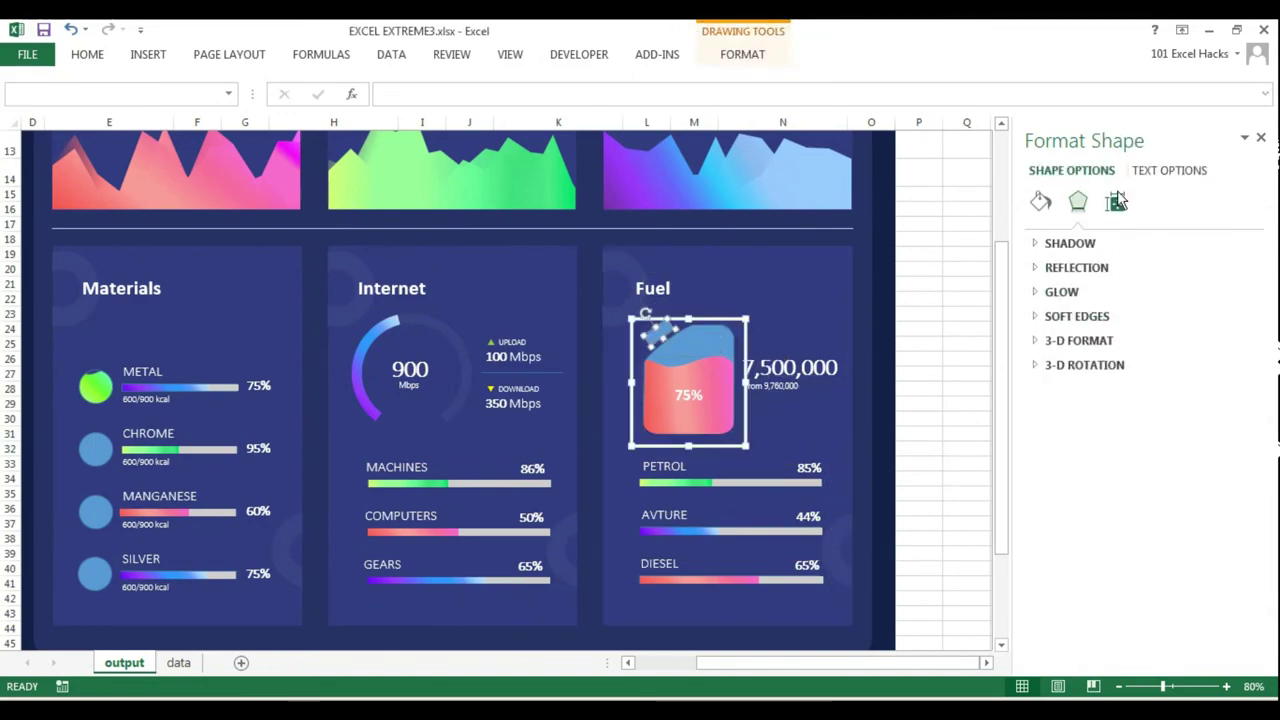